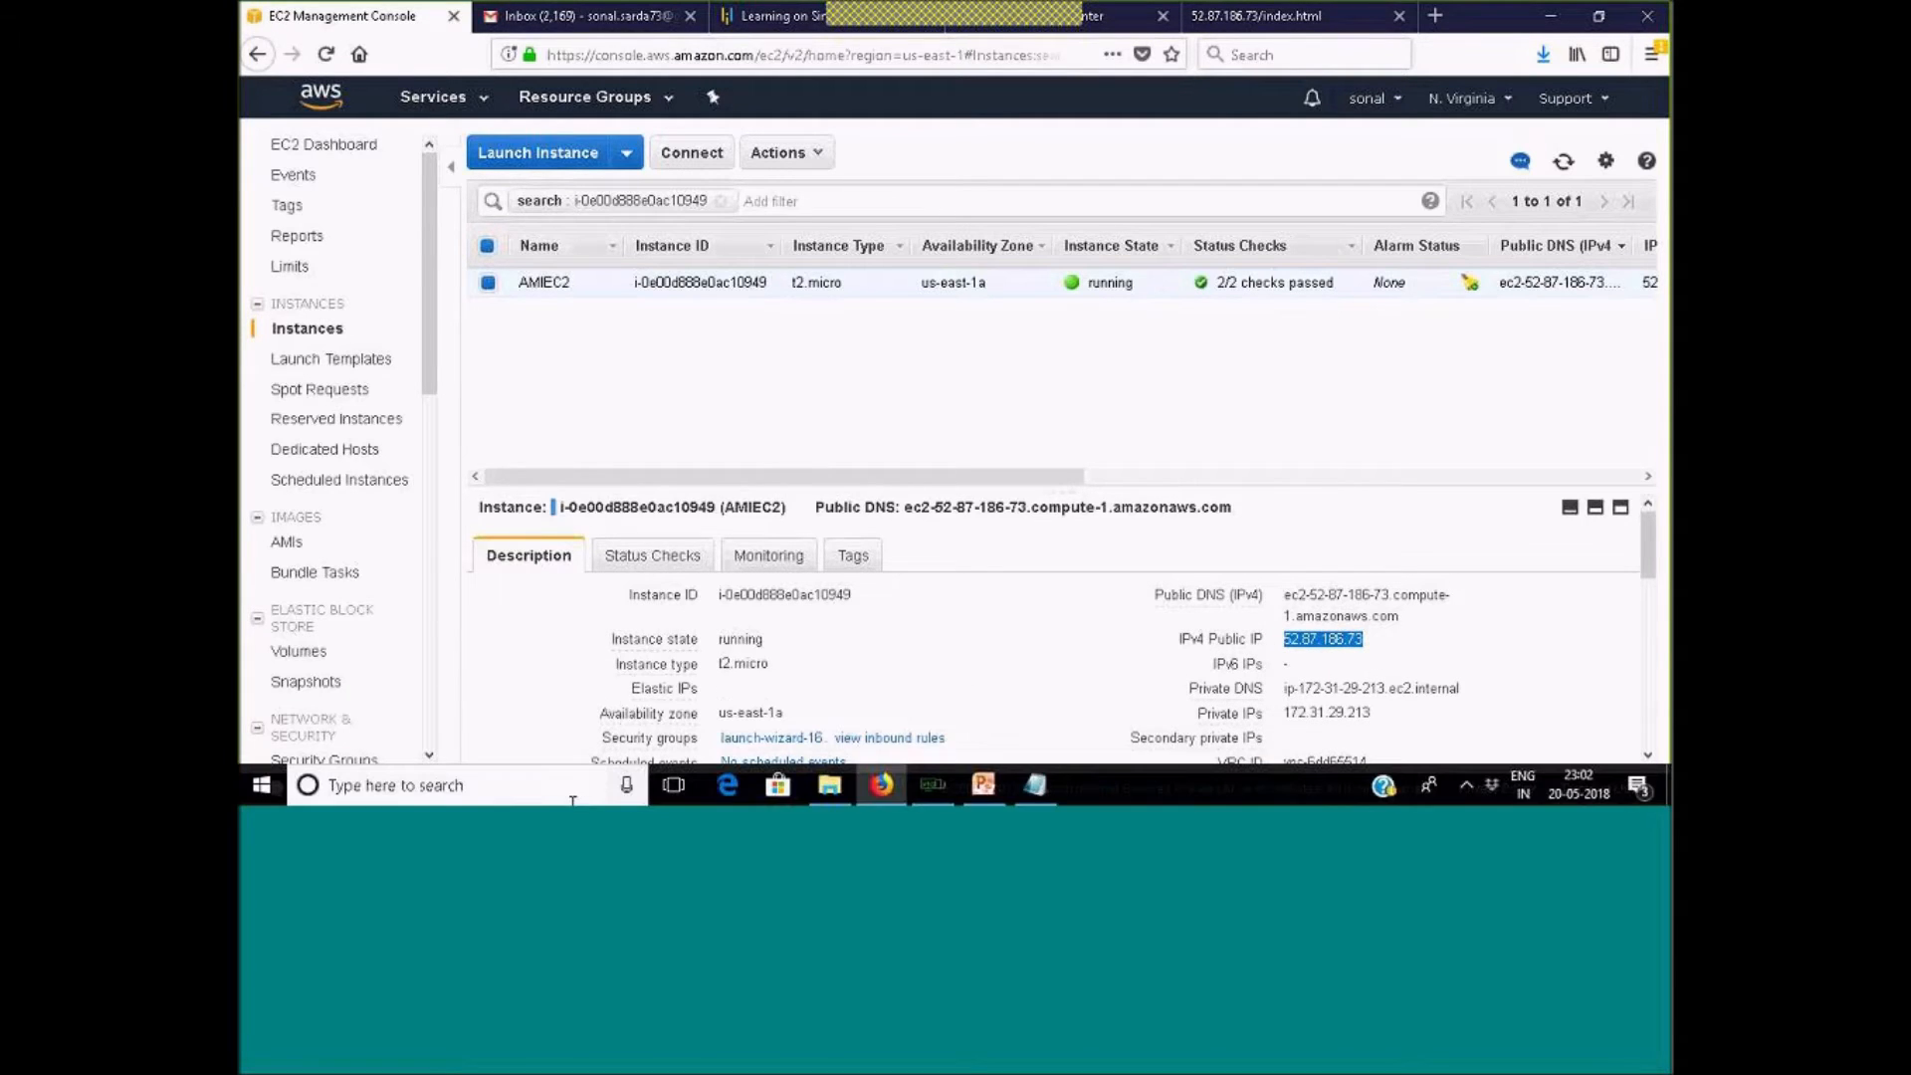
Open a PuTTY SSH session to host 52.87.186.73, using the private key file for authentication
click(520, 785)
text(putty)
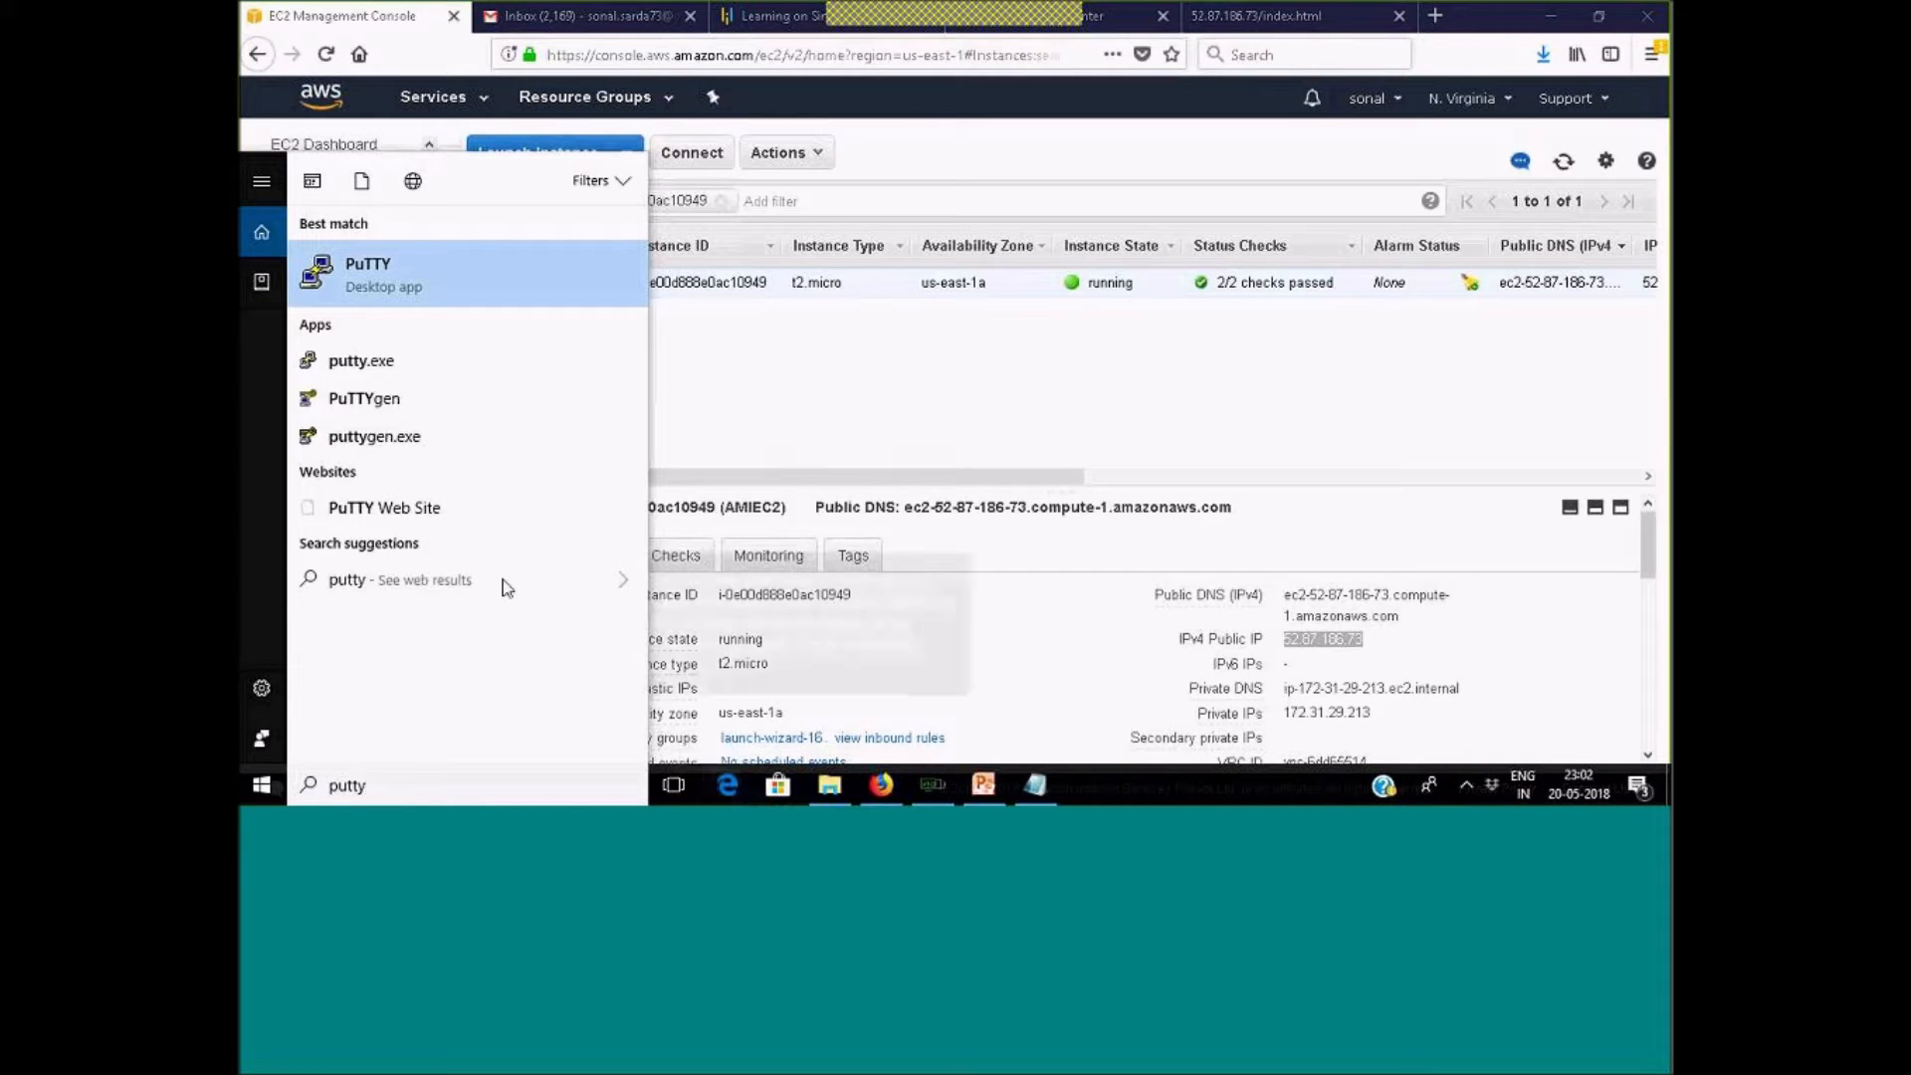
click(409, 282)
text(52.87.186.73)
double_click(781, 518)
click(801, 500)
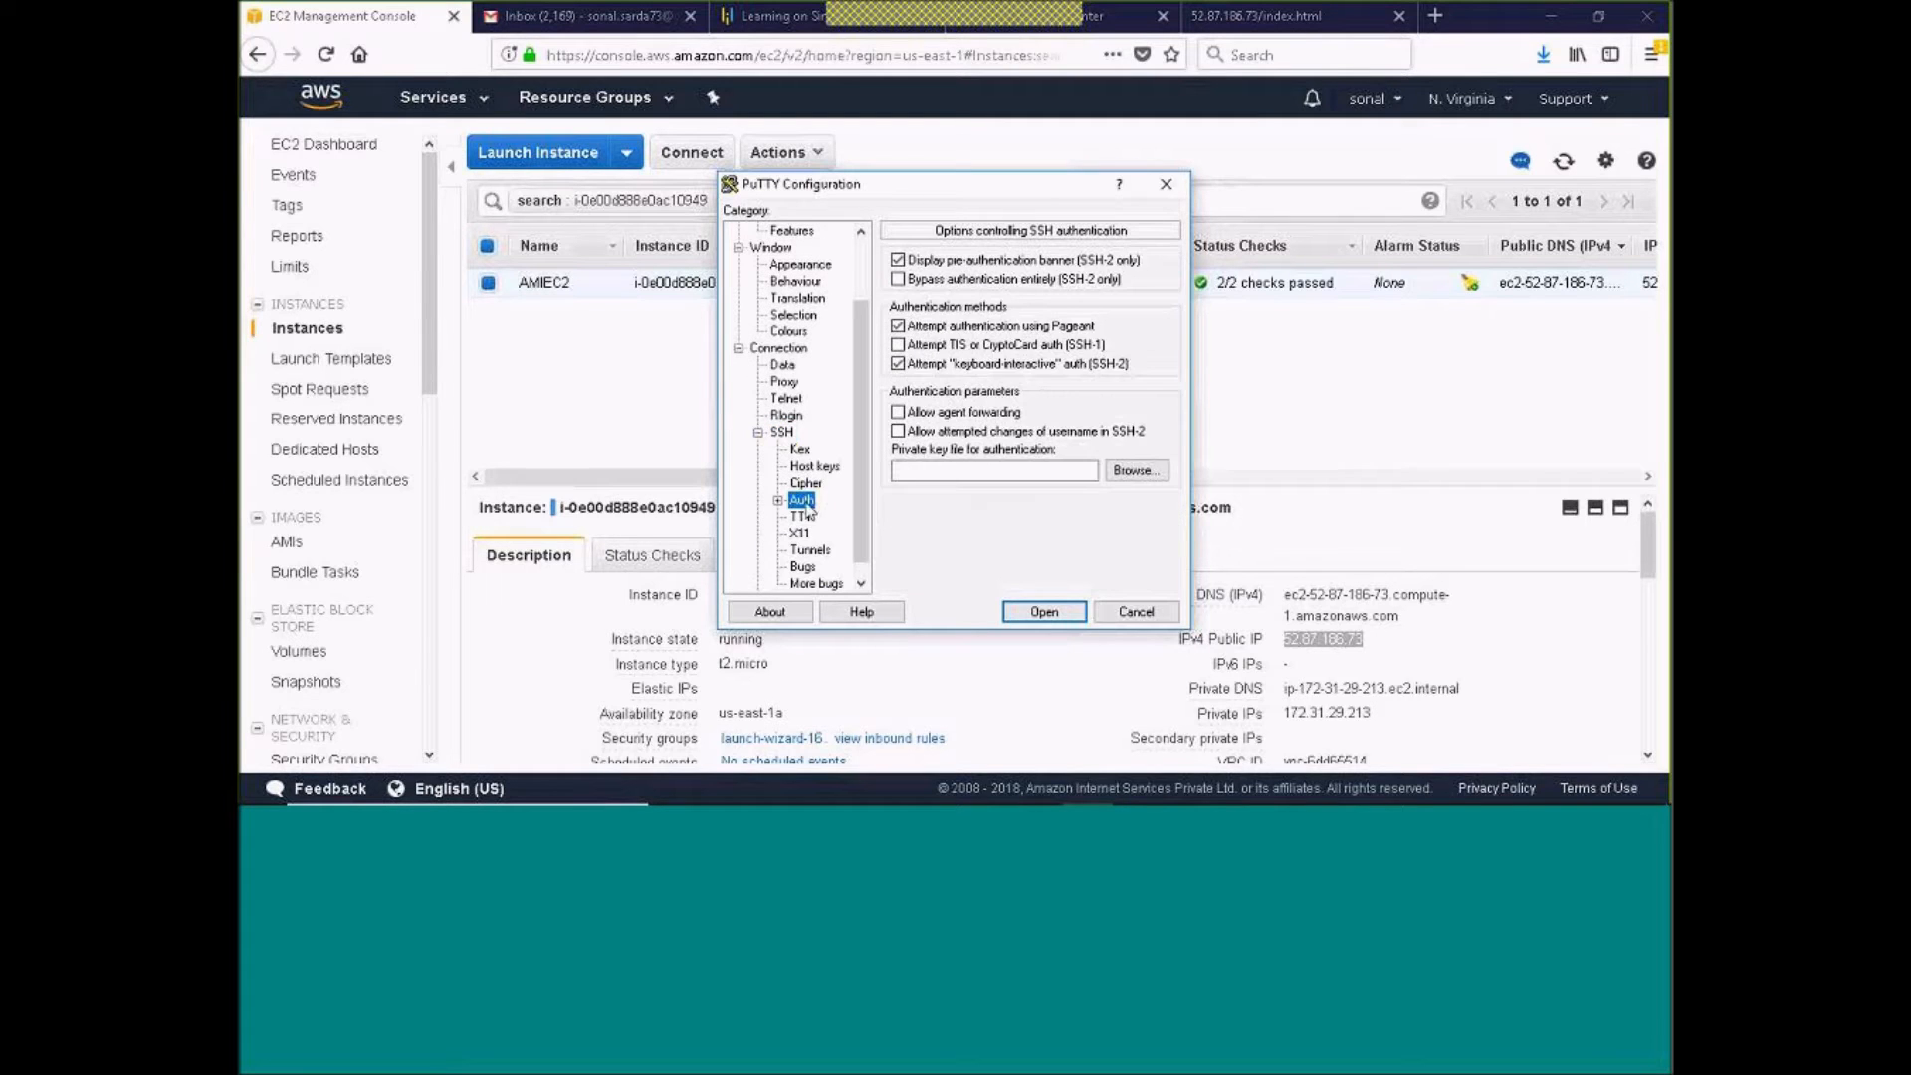
click(1116, 474)
double_click(1215, 362)
click(1040, 609)
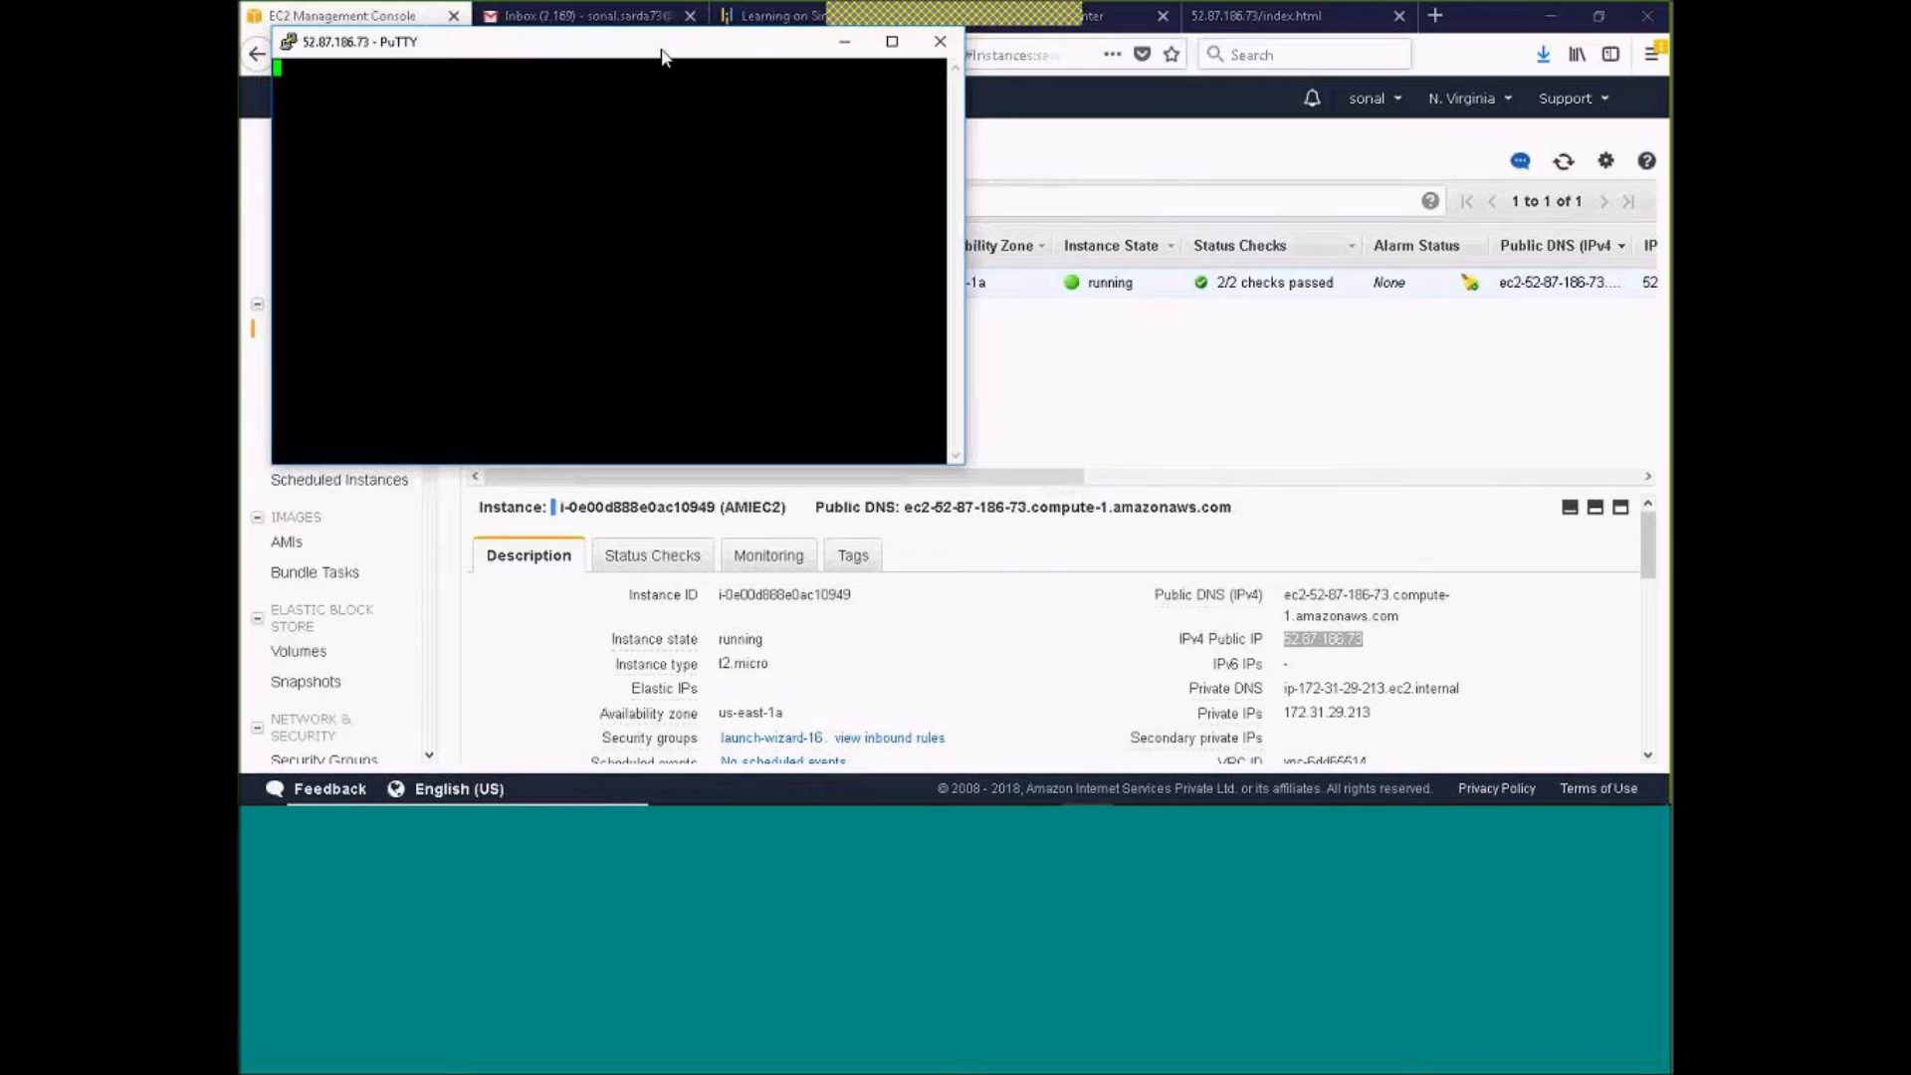
Log in to the instance as ec2-user
click(836, 544)
text(ec2-user)
key(Return)
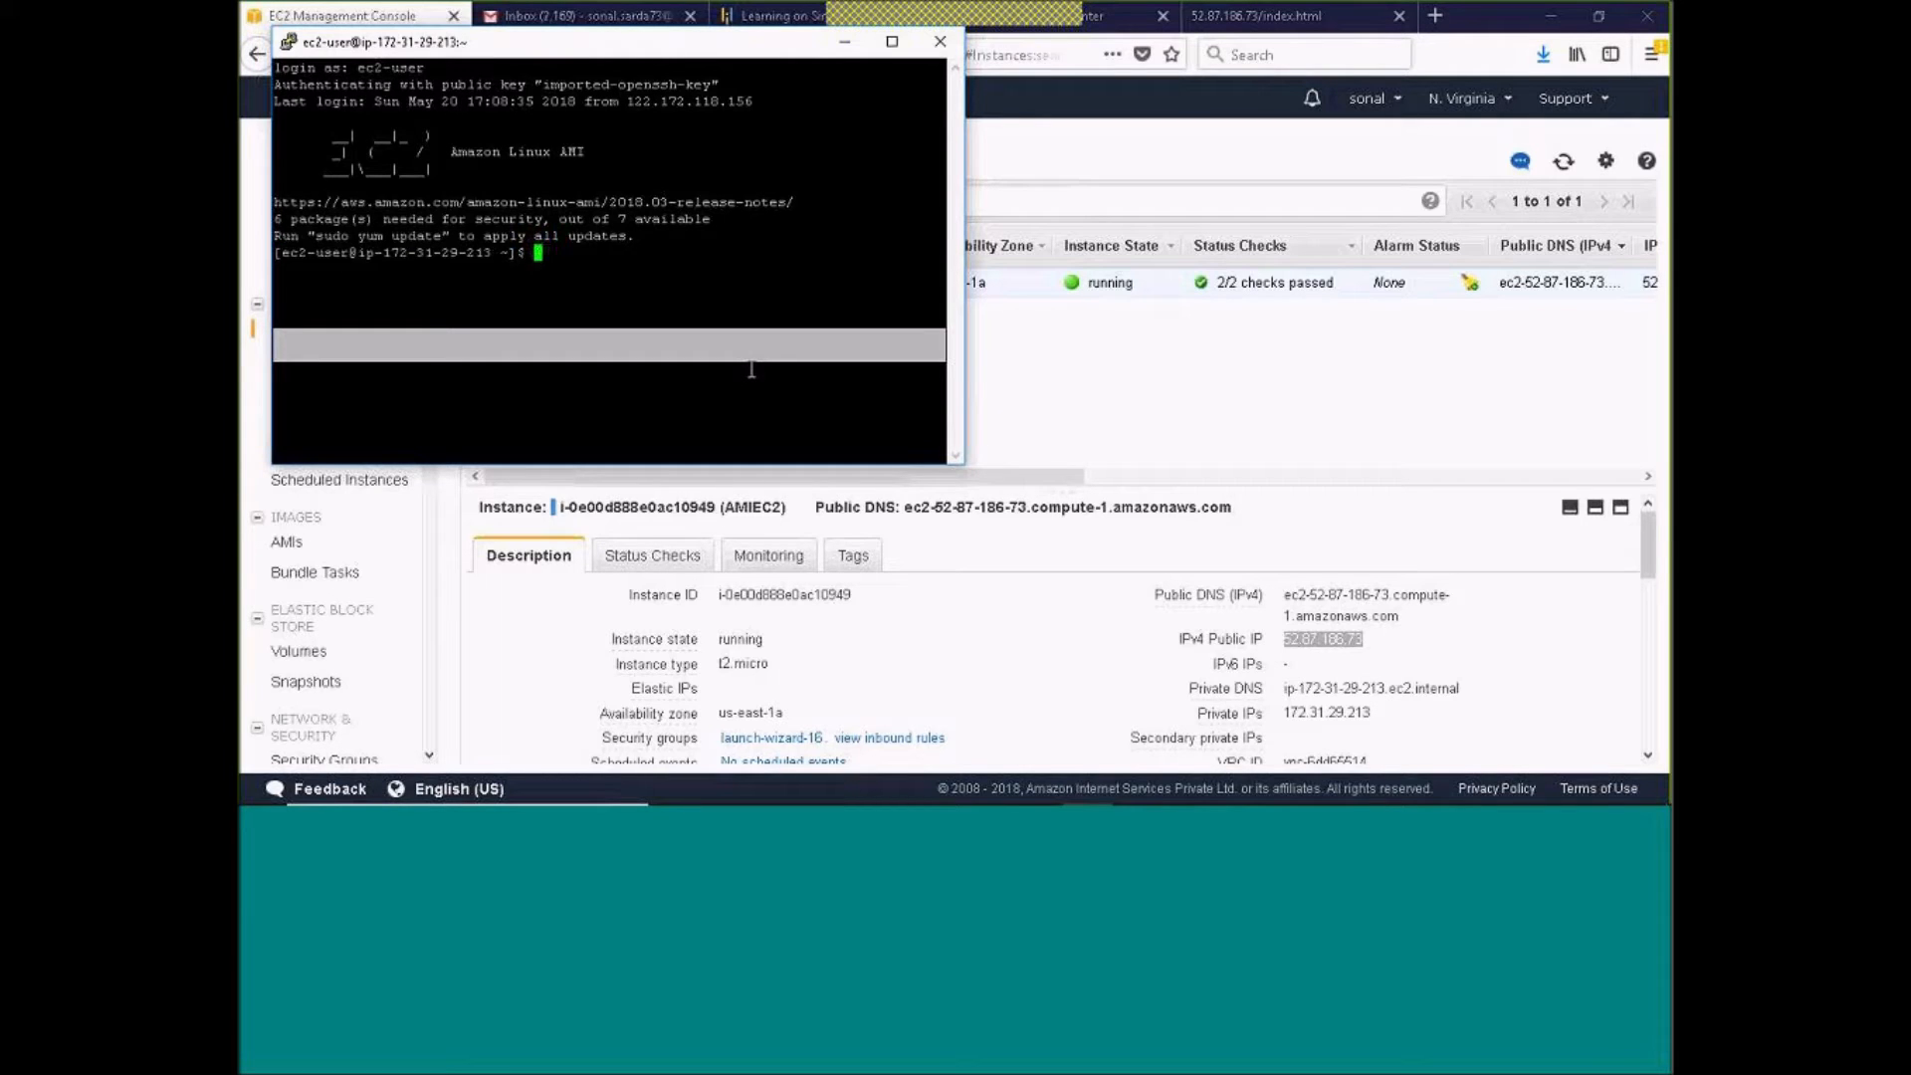
Switch to a root login shell with sudo su -
text(sudo)
text( su 0)
key(BackSpace)
text(-)
key(Return)
List the contents of root's home directory in the terminal
key(Return)
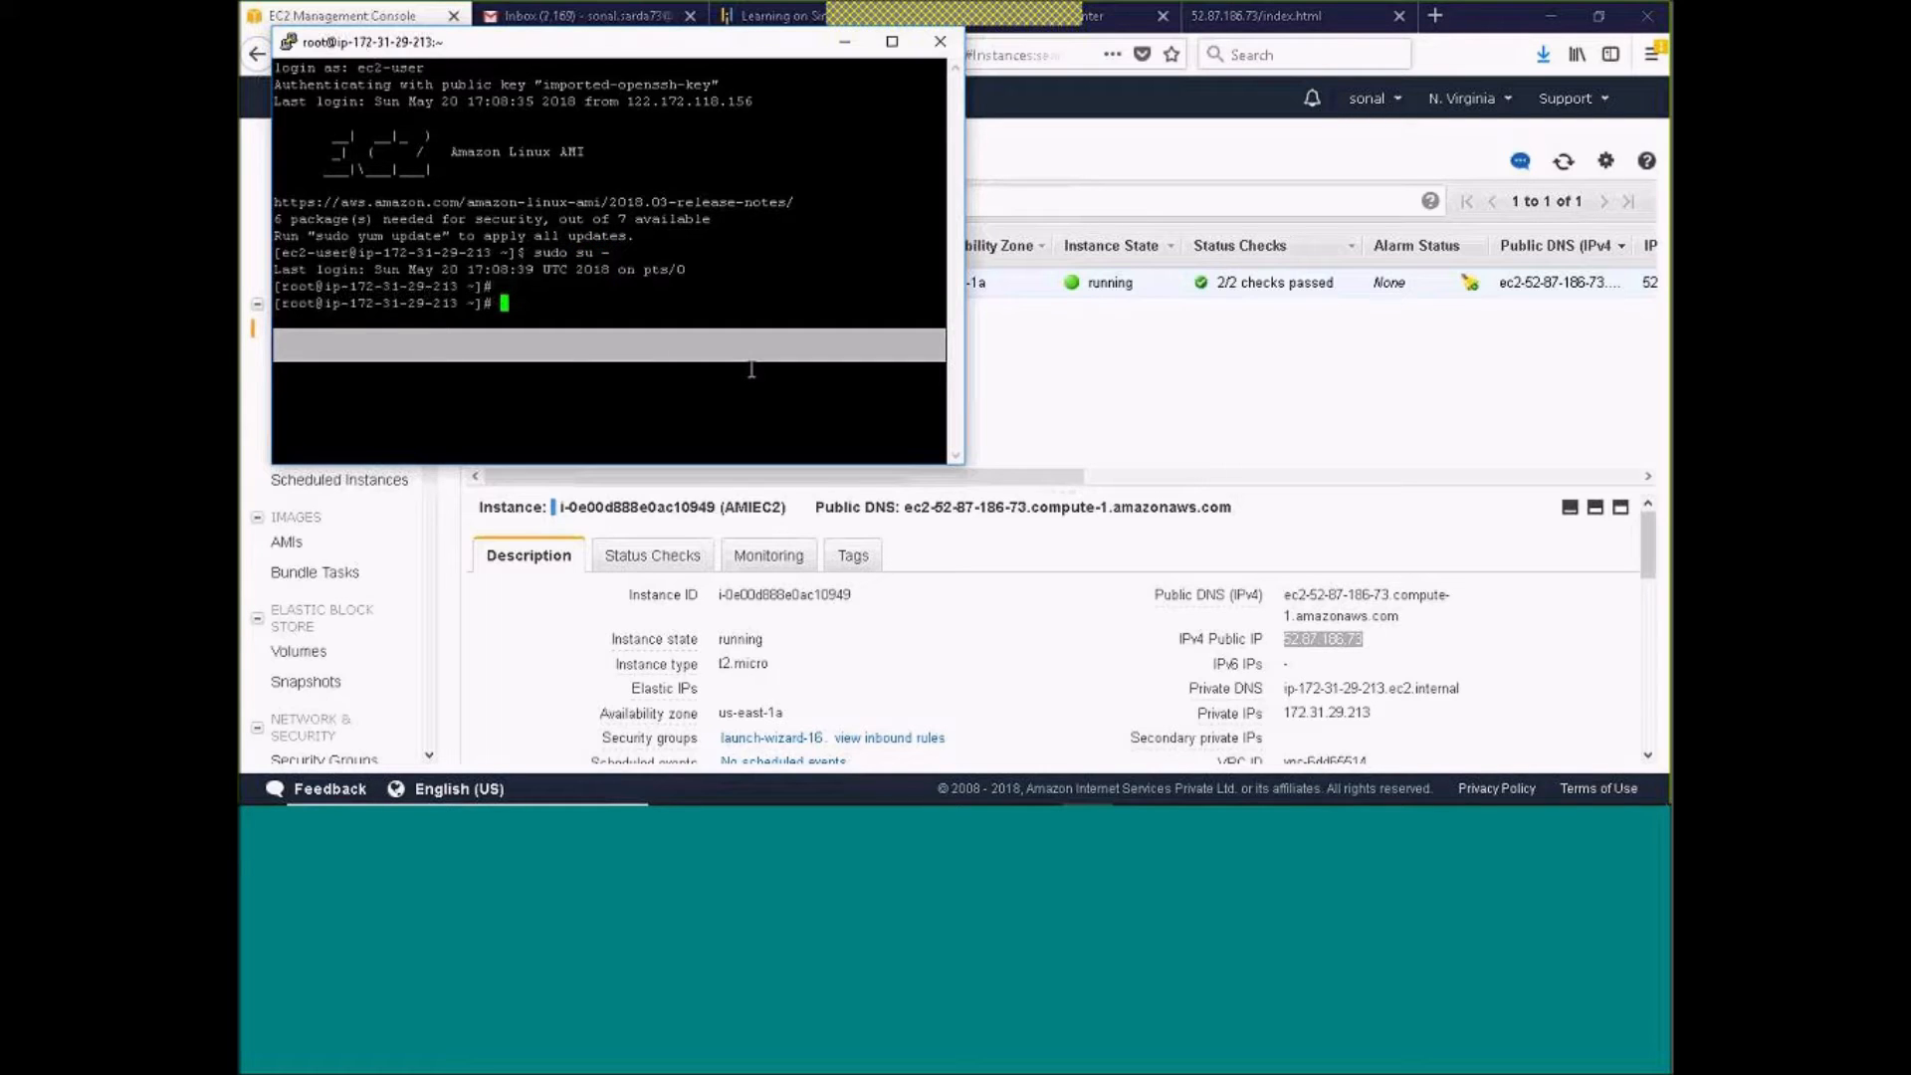
text(ls)
key(Return)
drag(645, 48, 811, 210)
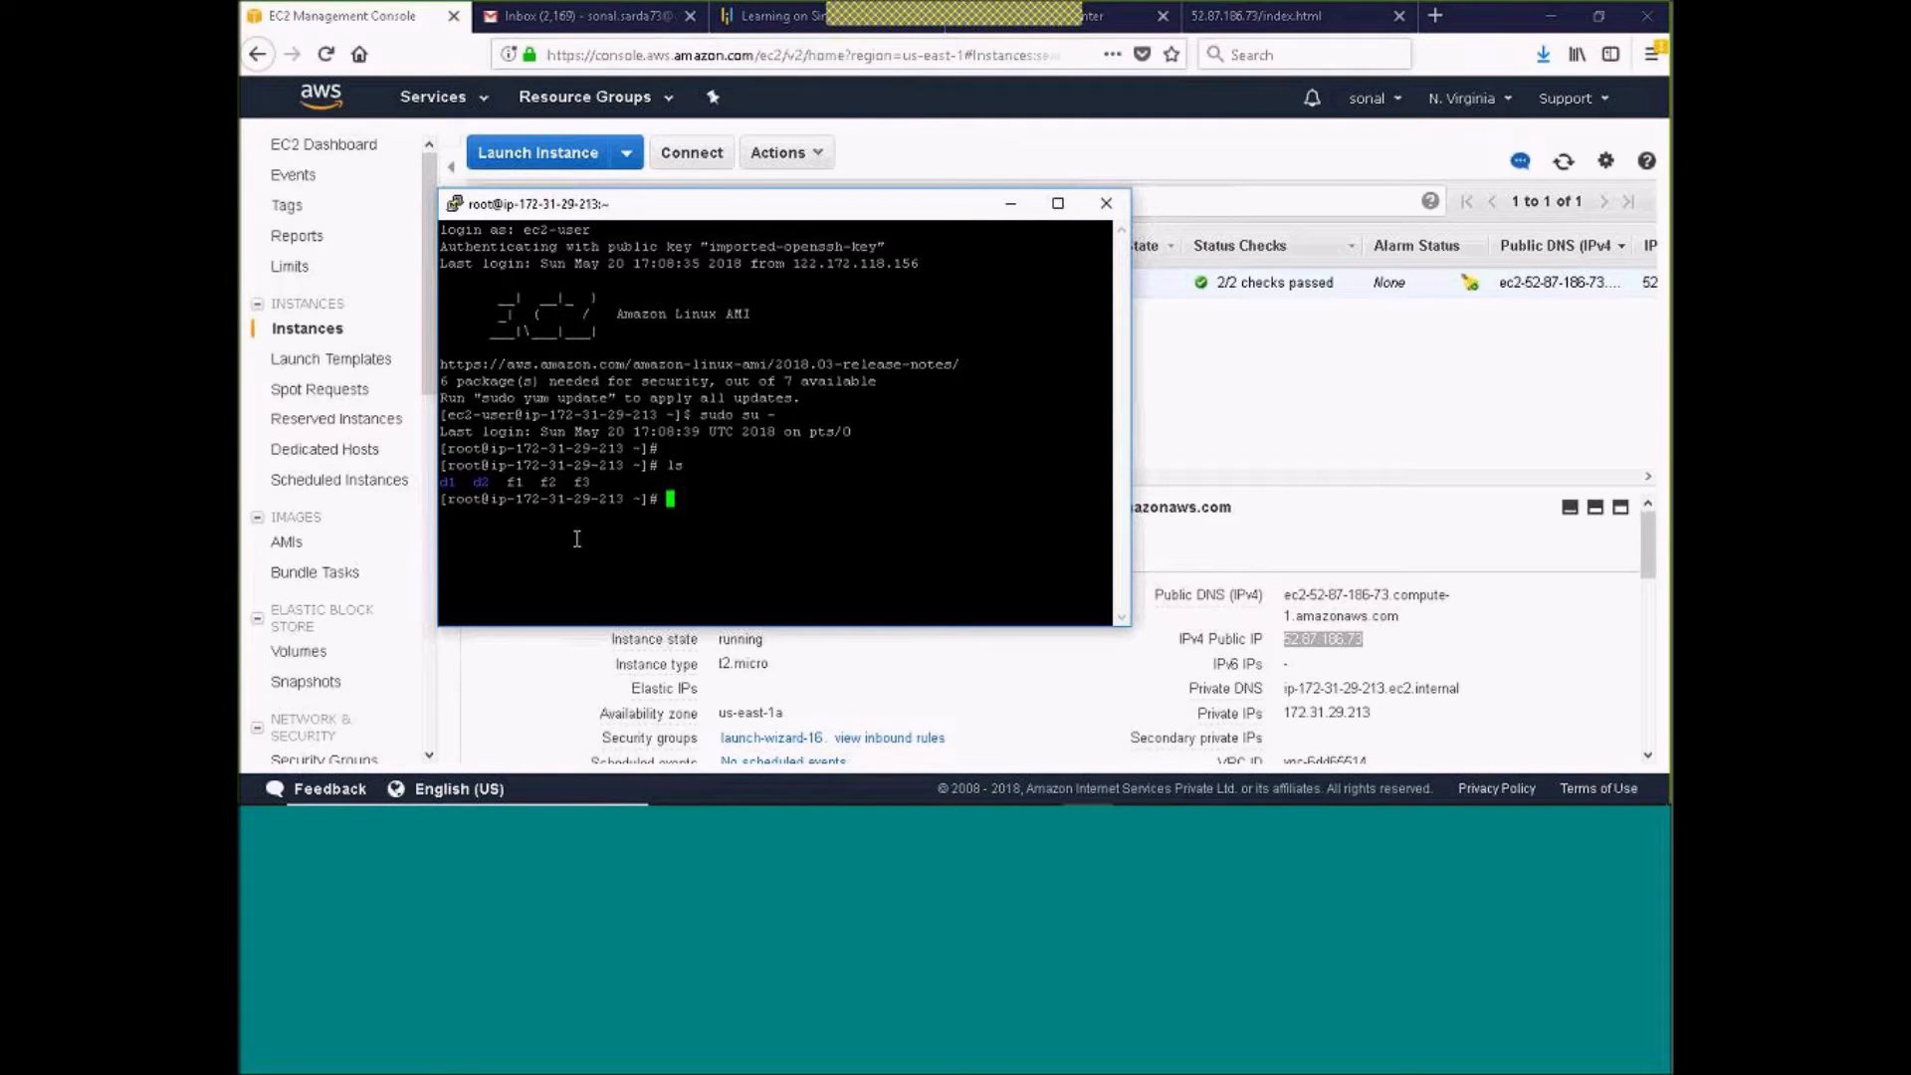
Switch to the EC2 console and view the Snapshots list and the AMIs list
click(1110, 205)
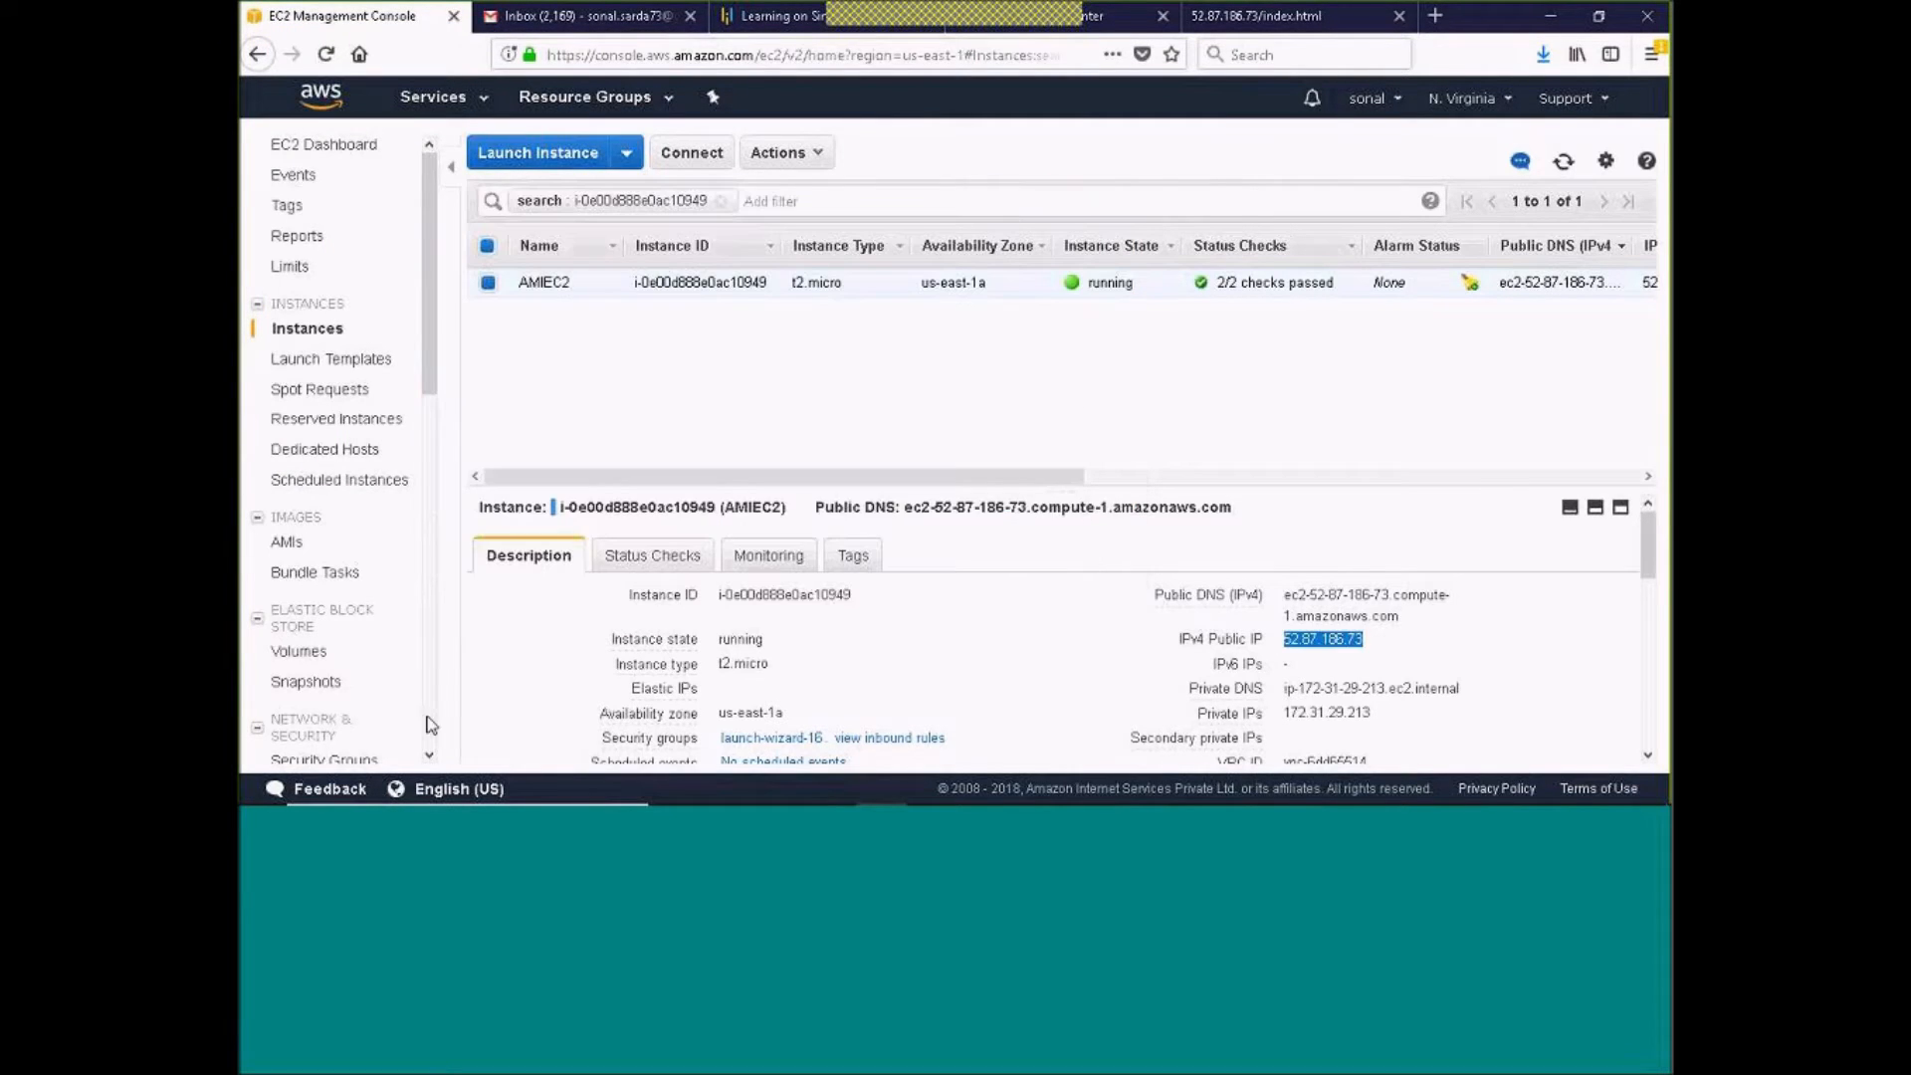
click(301, 687)
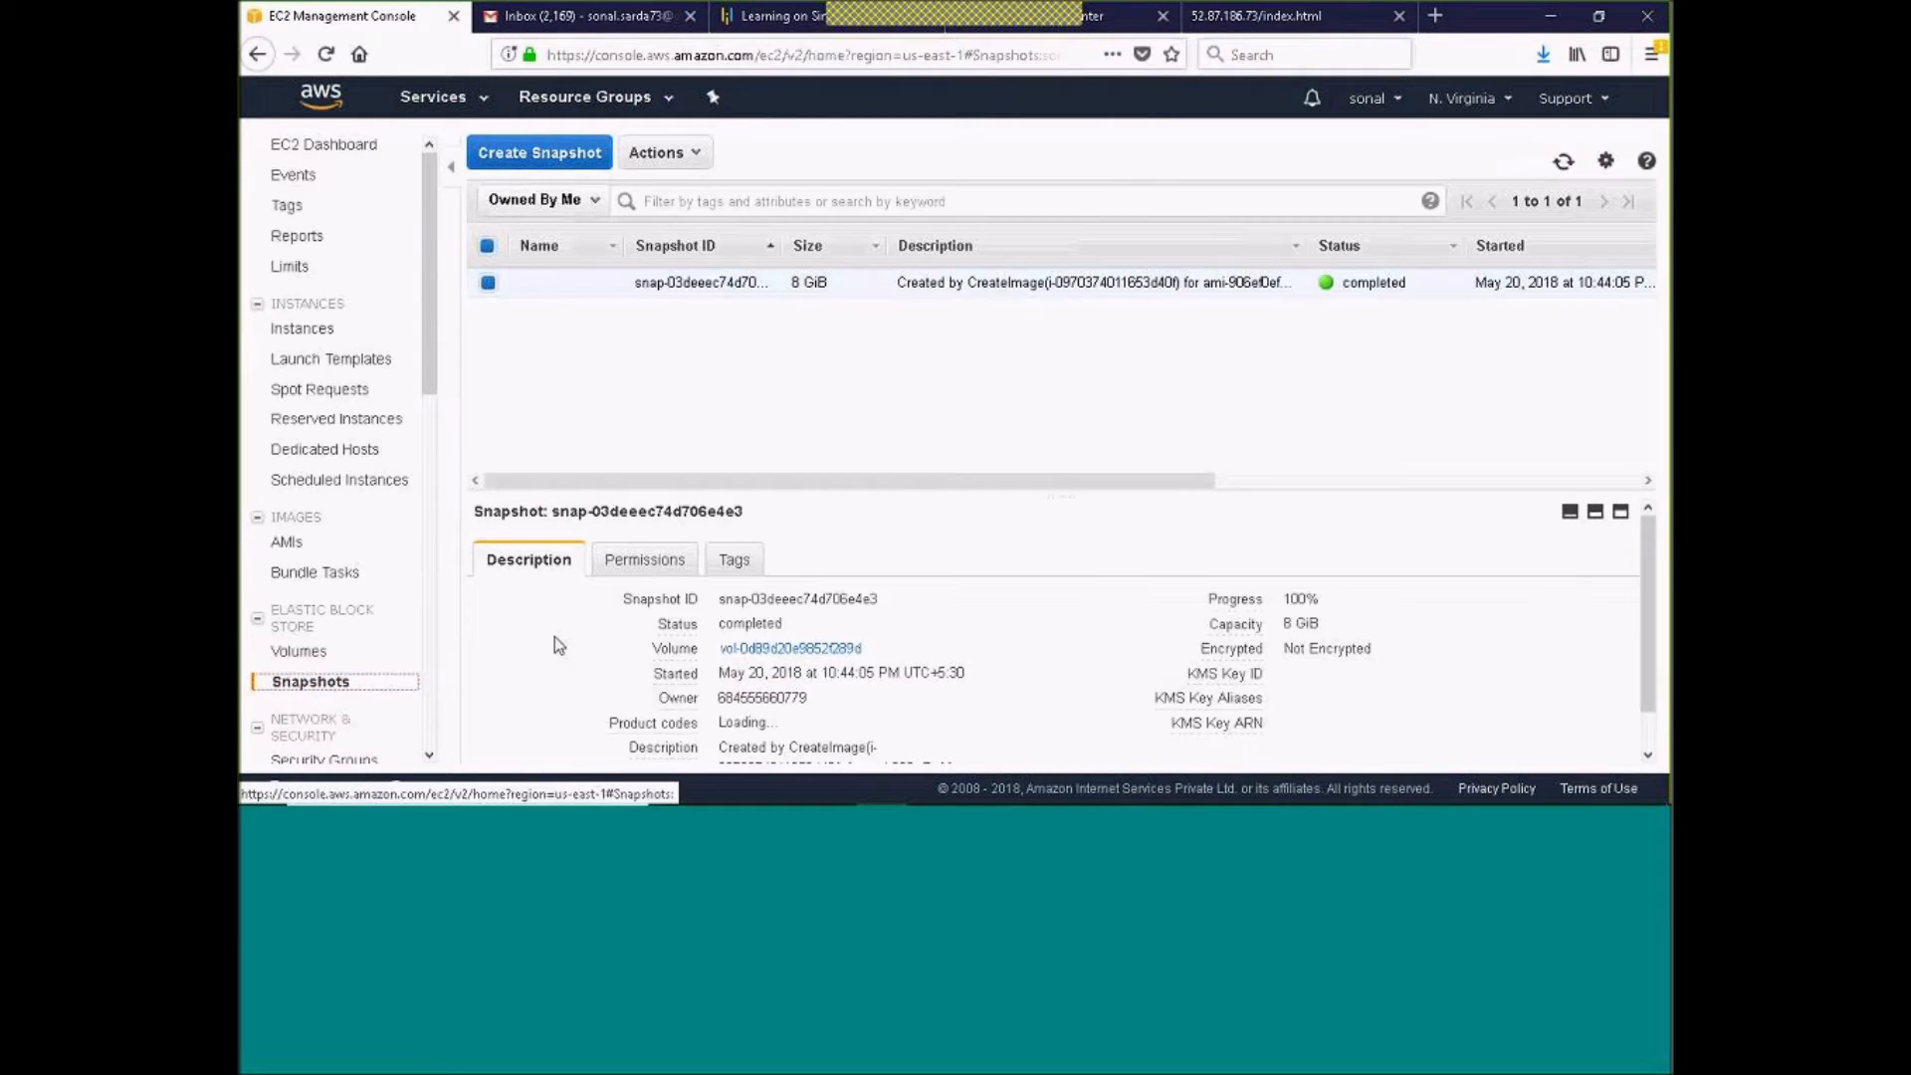
click(290, 542)
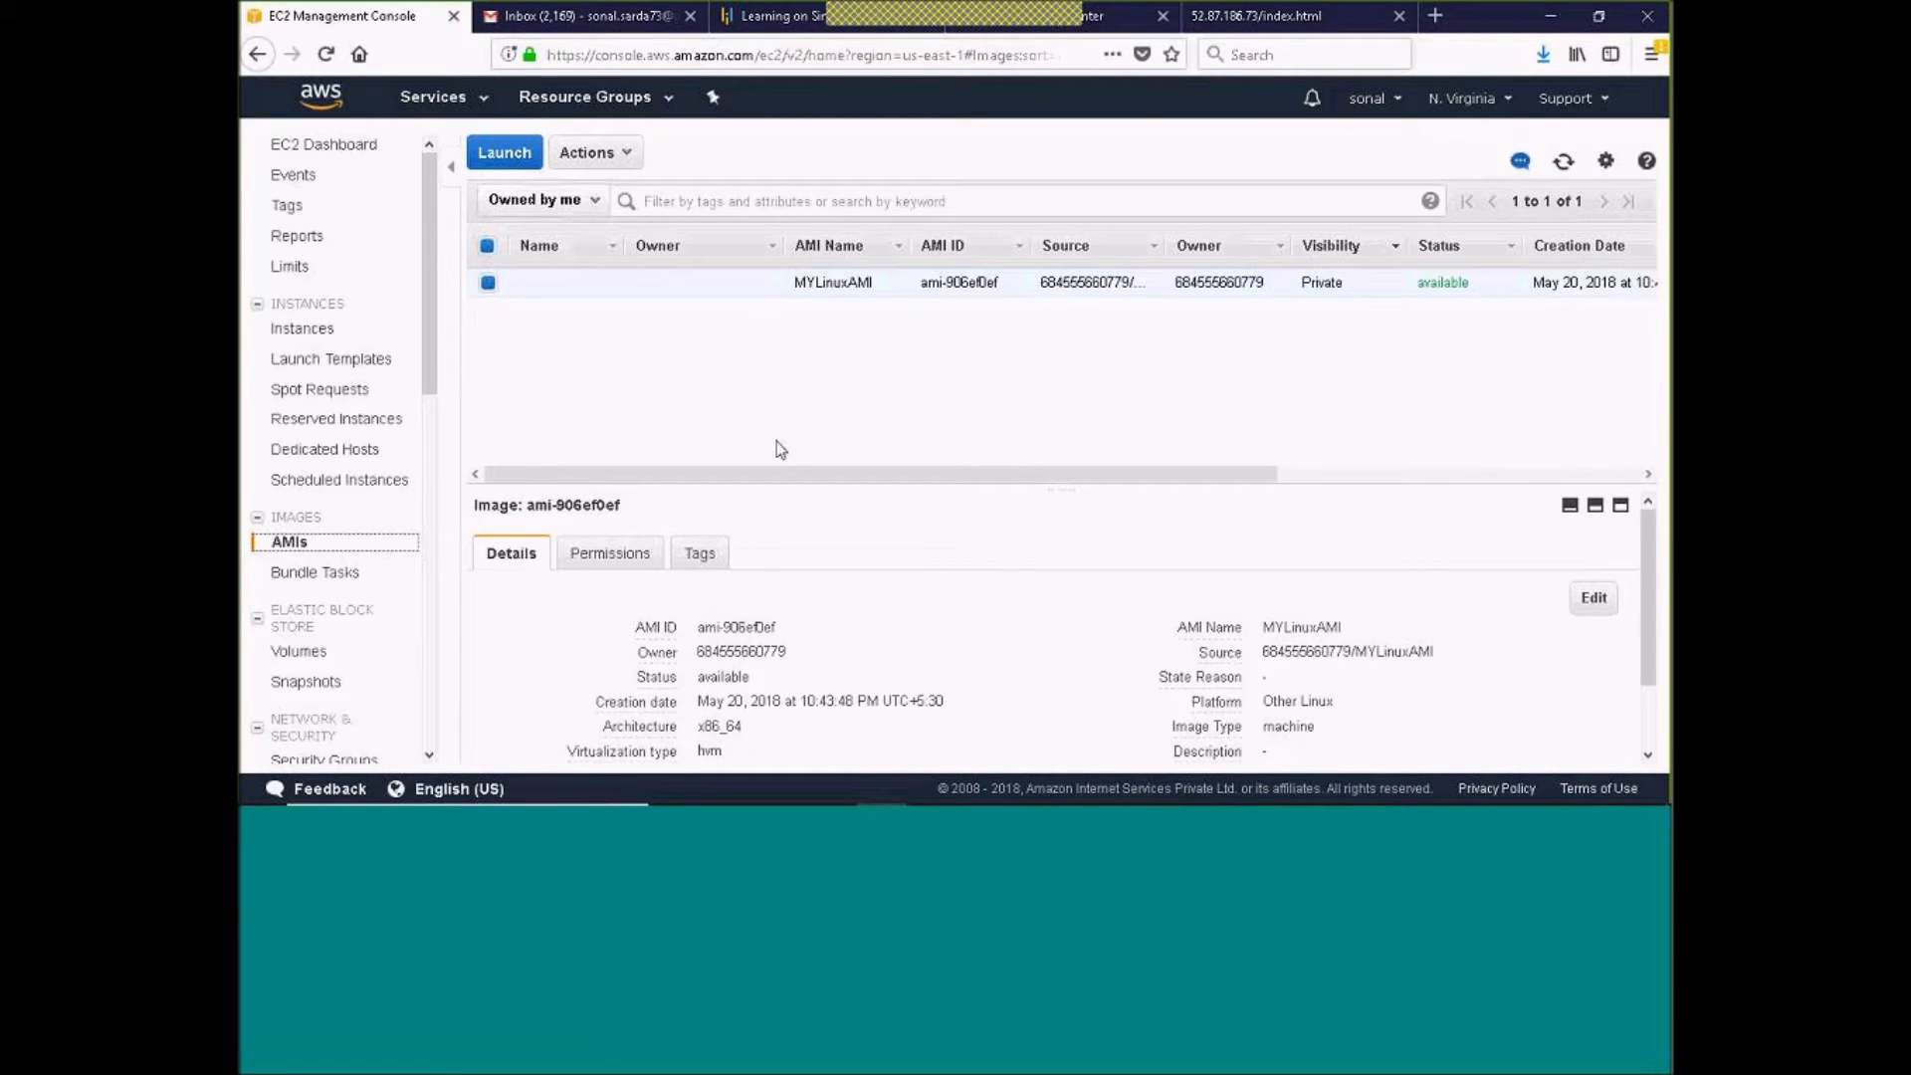
Switch to the PuTTY session and list the instance's disks and partitions with fdisk -l
key(alt+Tab)
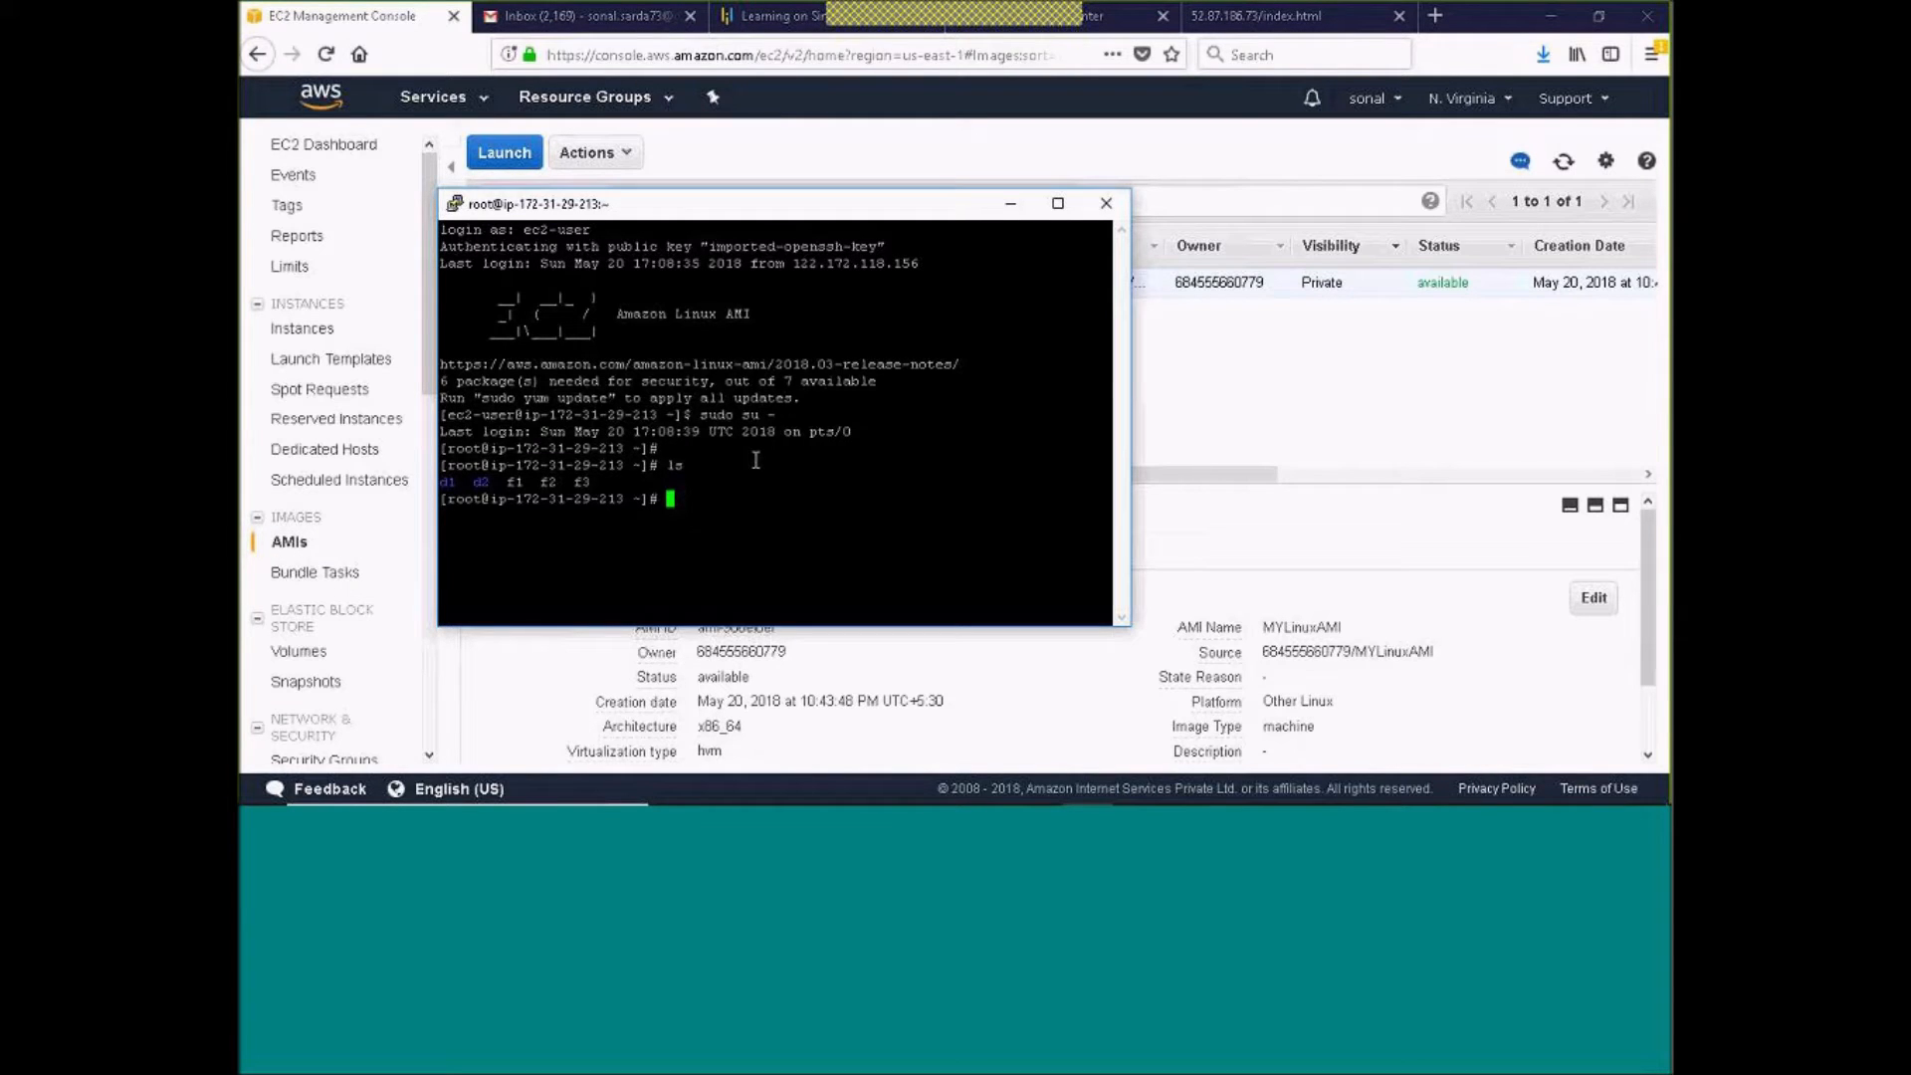
text(fdisk -l)
key(Return)
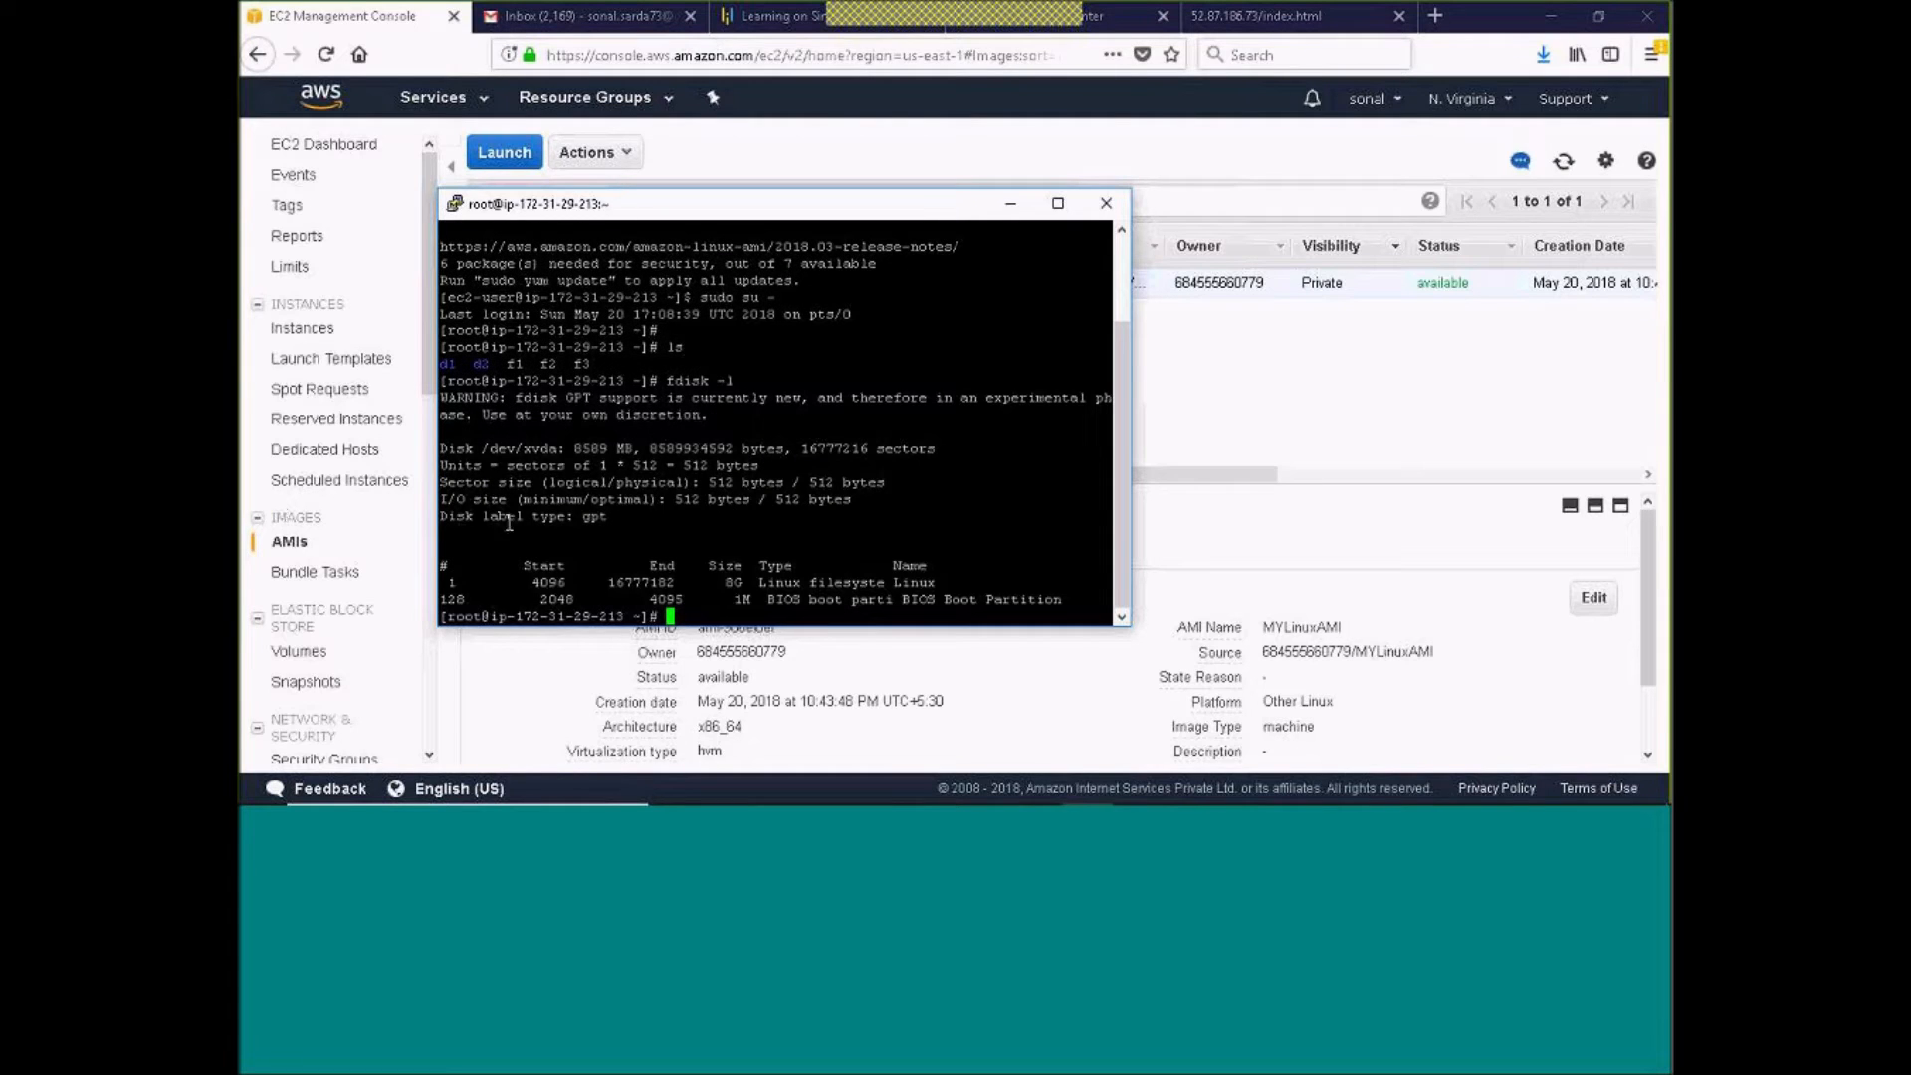
Highlight the /dev/xvda disk in the fdisk output, and enlarge the MYLinuxAMI details pane in the EC2 console
drag(442, 450, 570, 455)
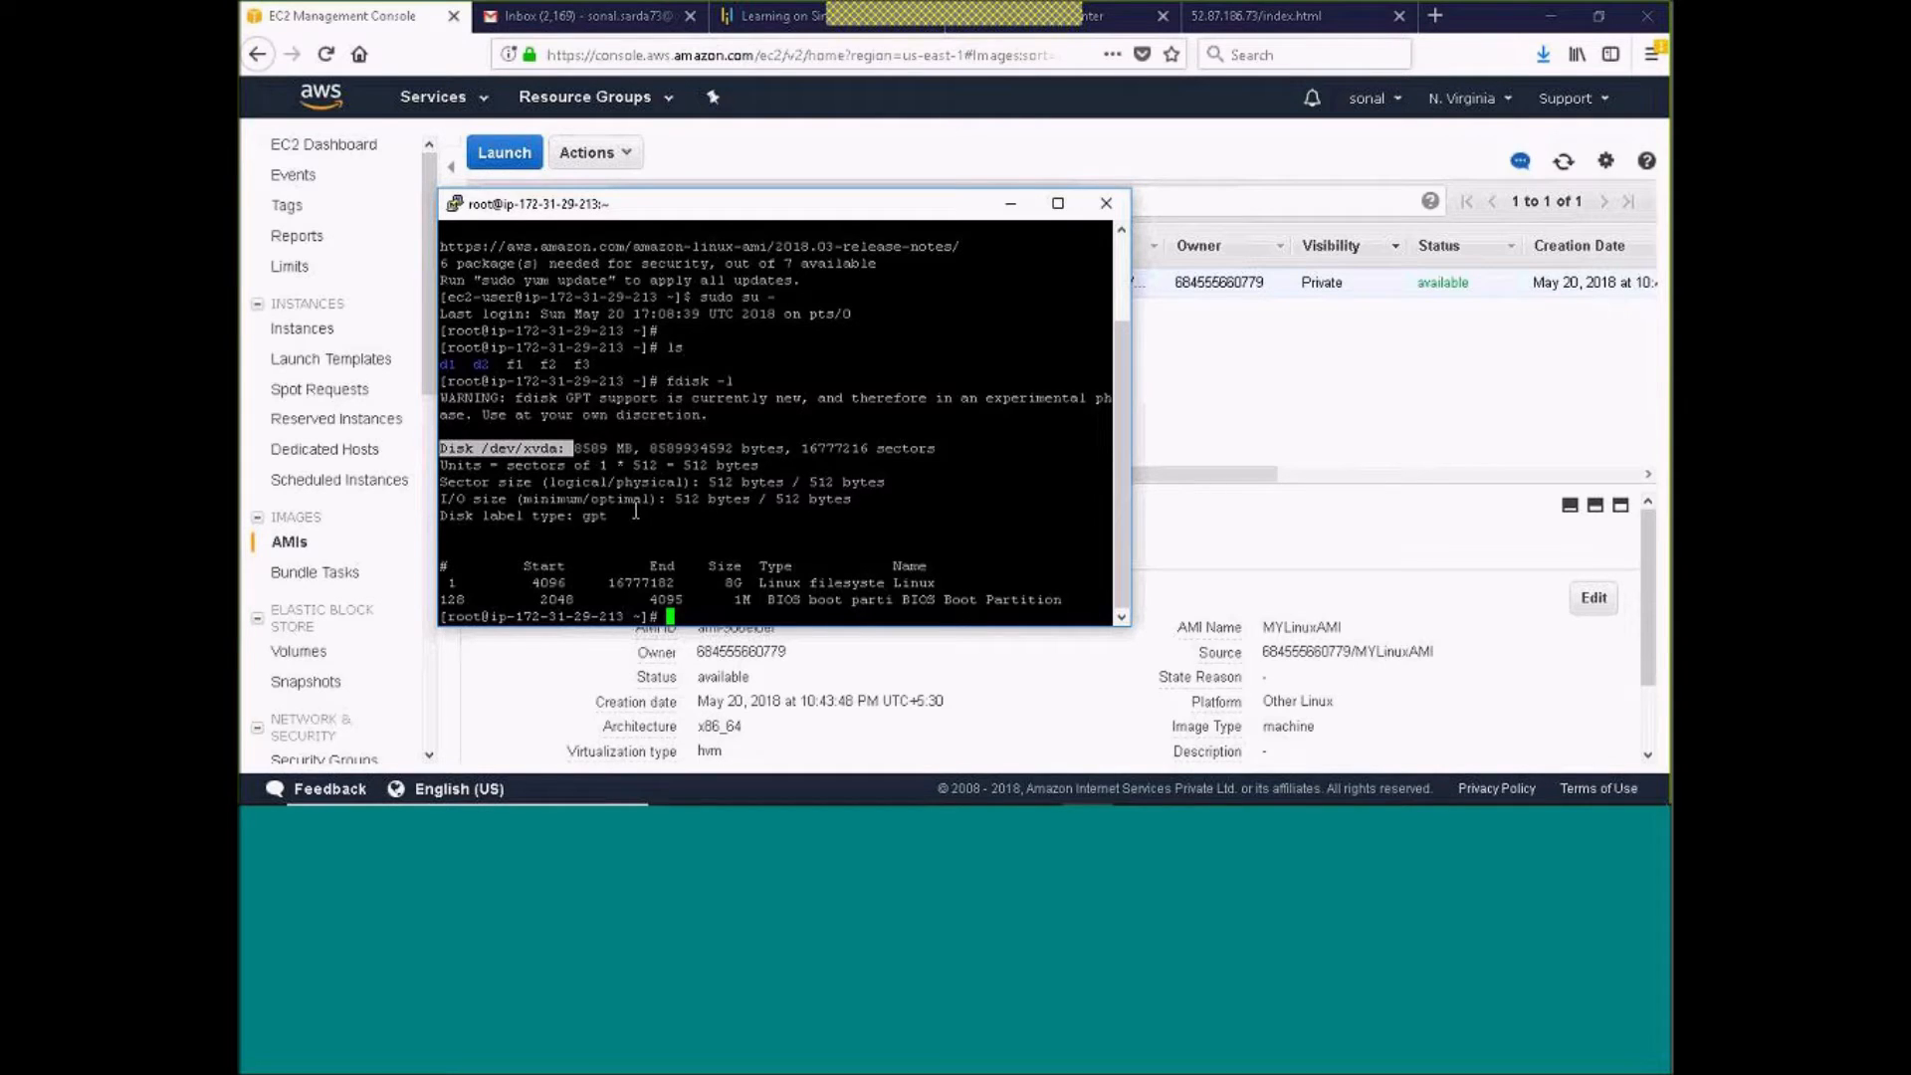
click(1185, 409)
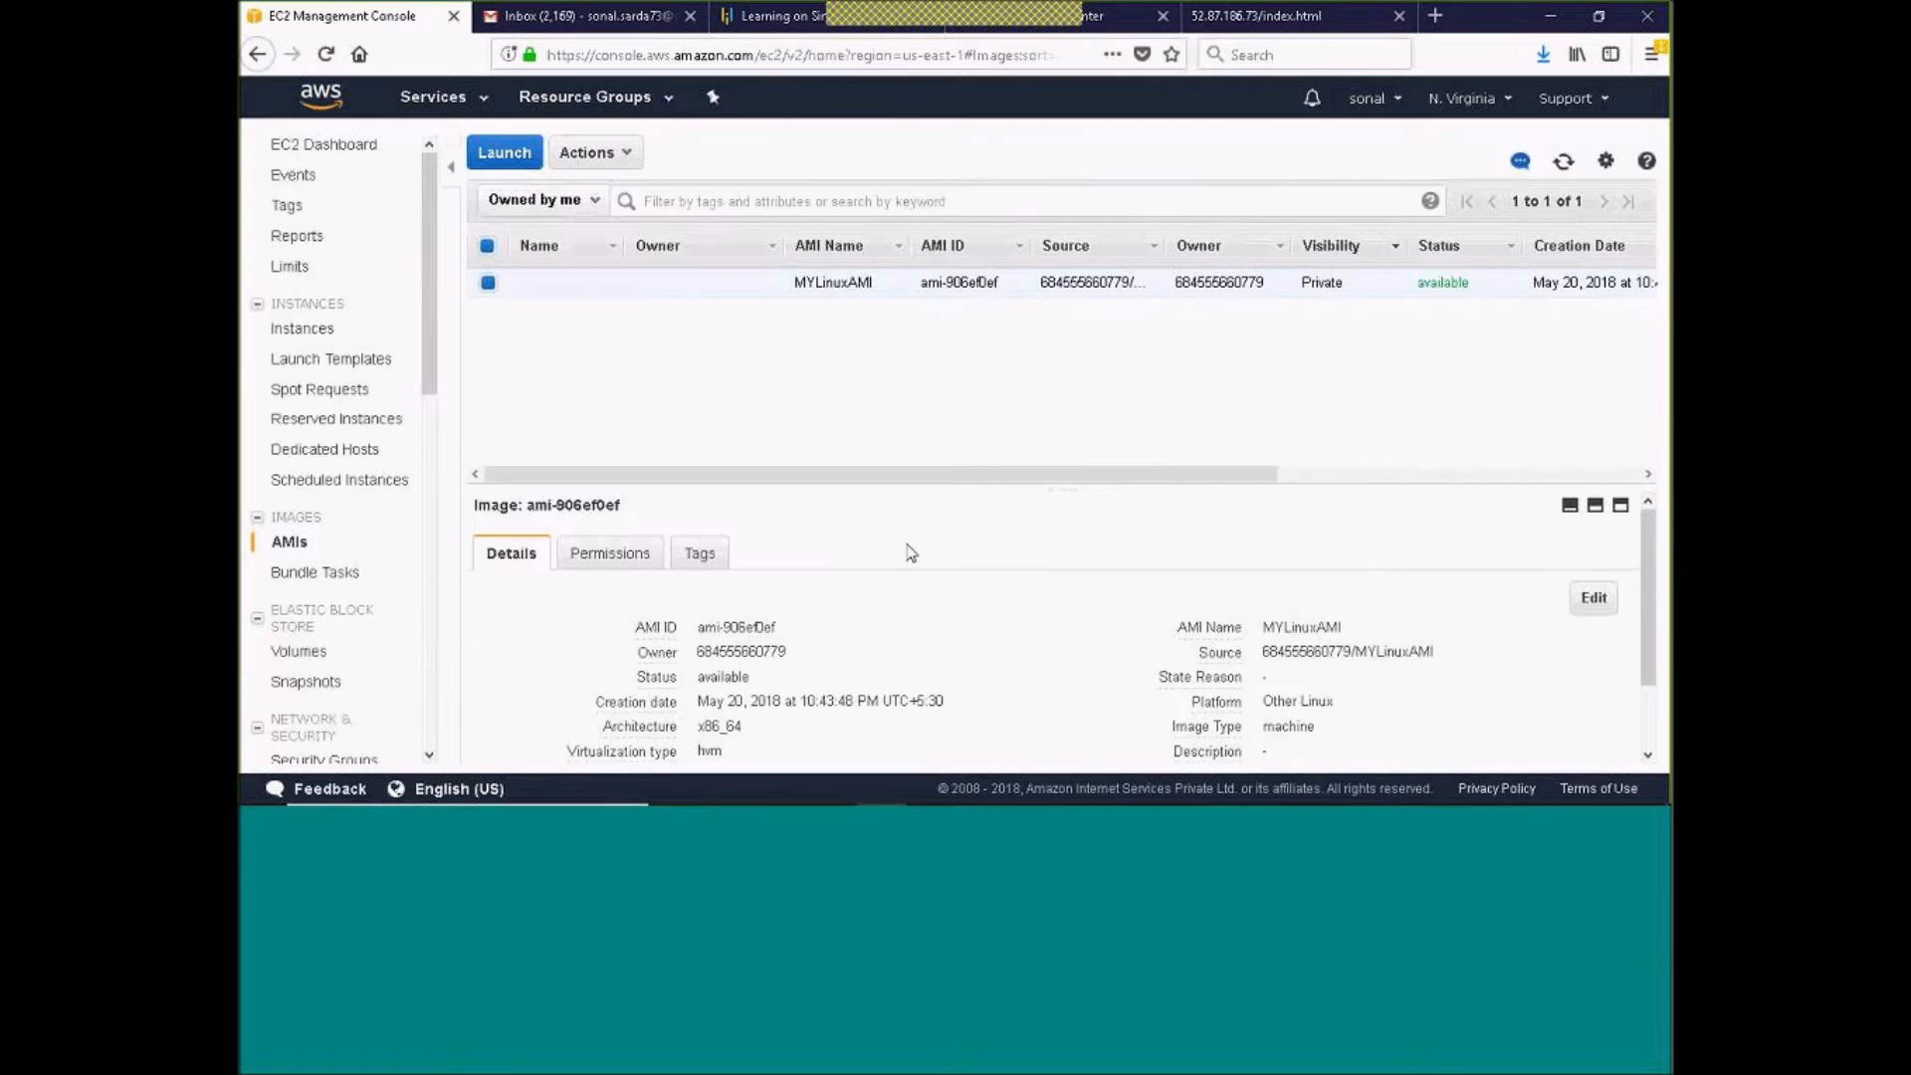
drag(1047, 487, 1052, 396)
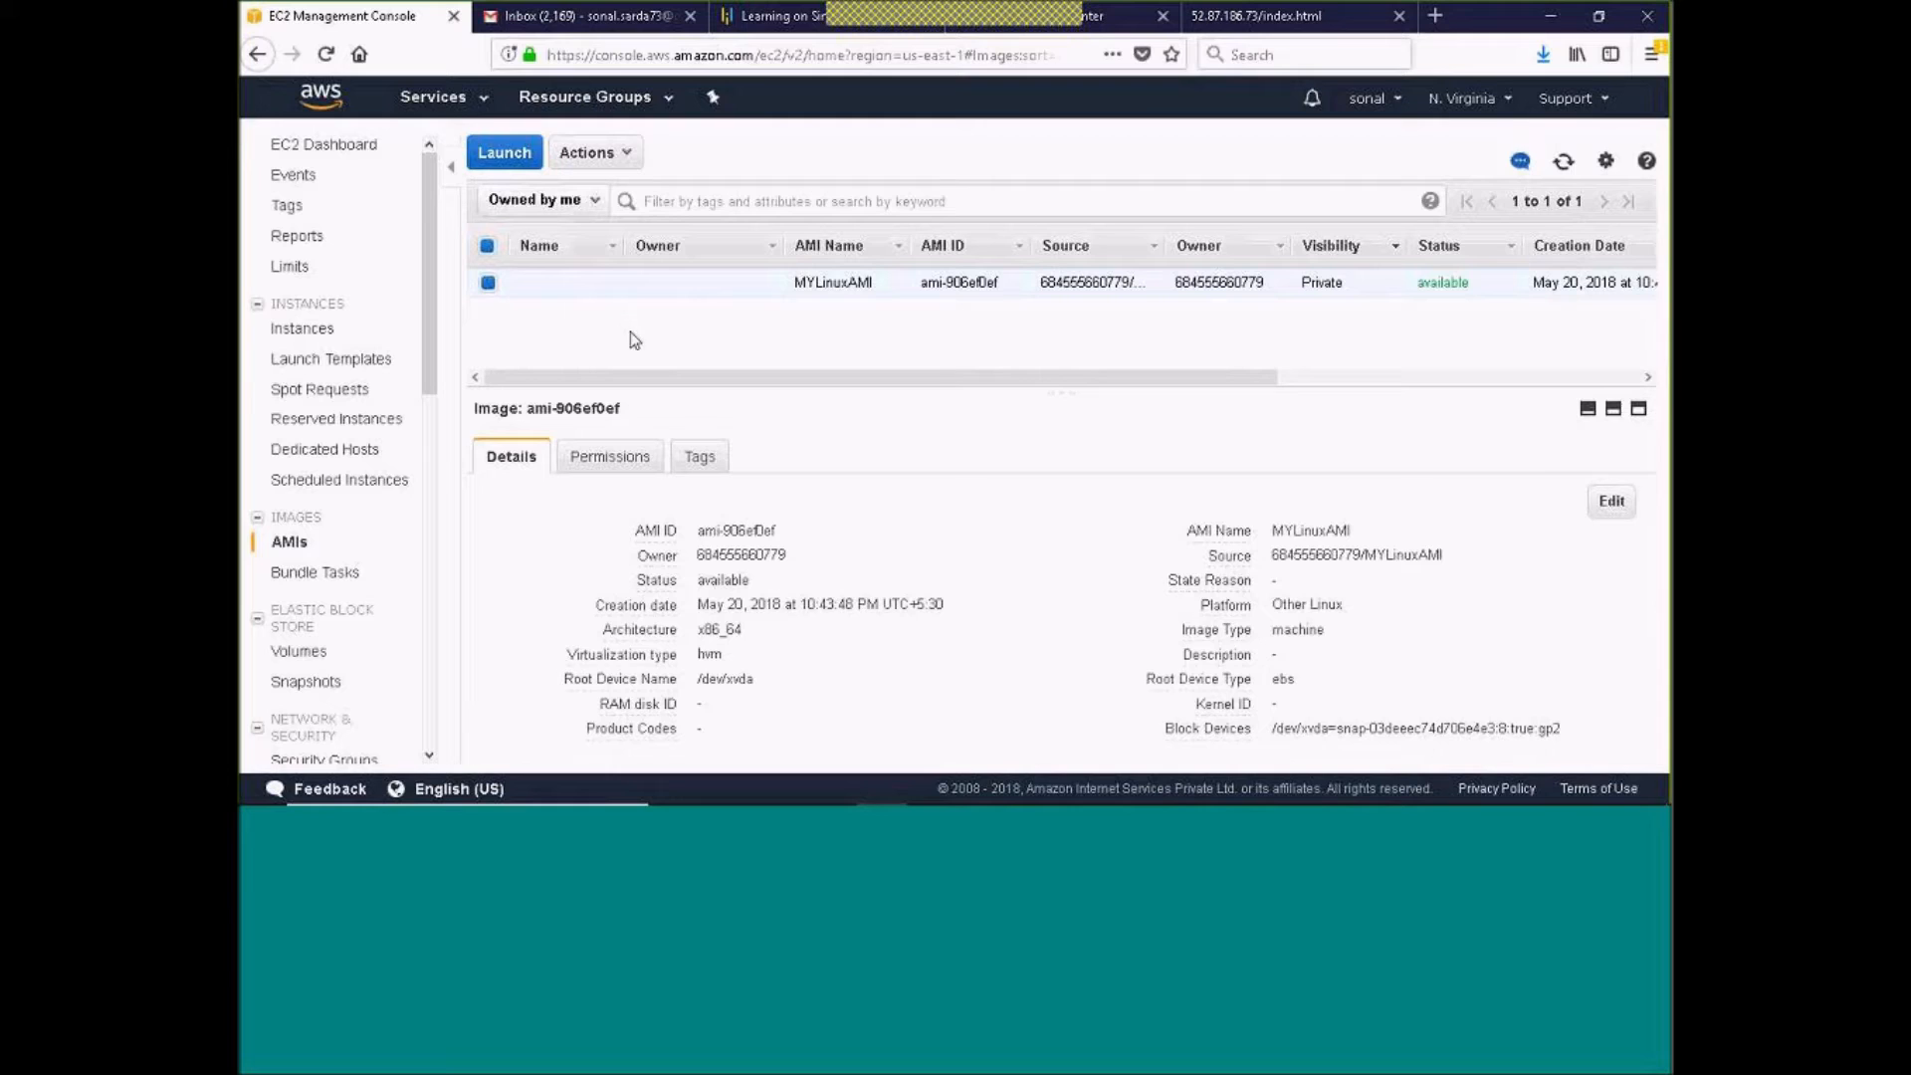
Start creating a new EBS volume and choose Magnetic as the volume type
click(308, 659)
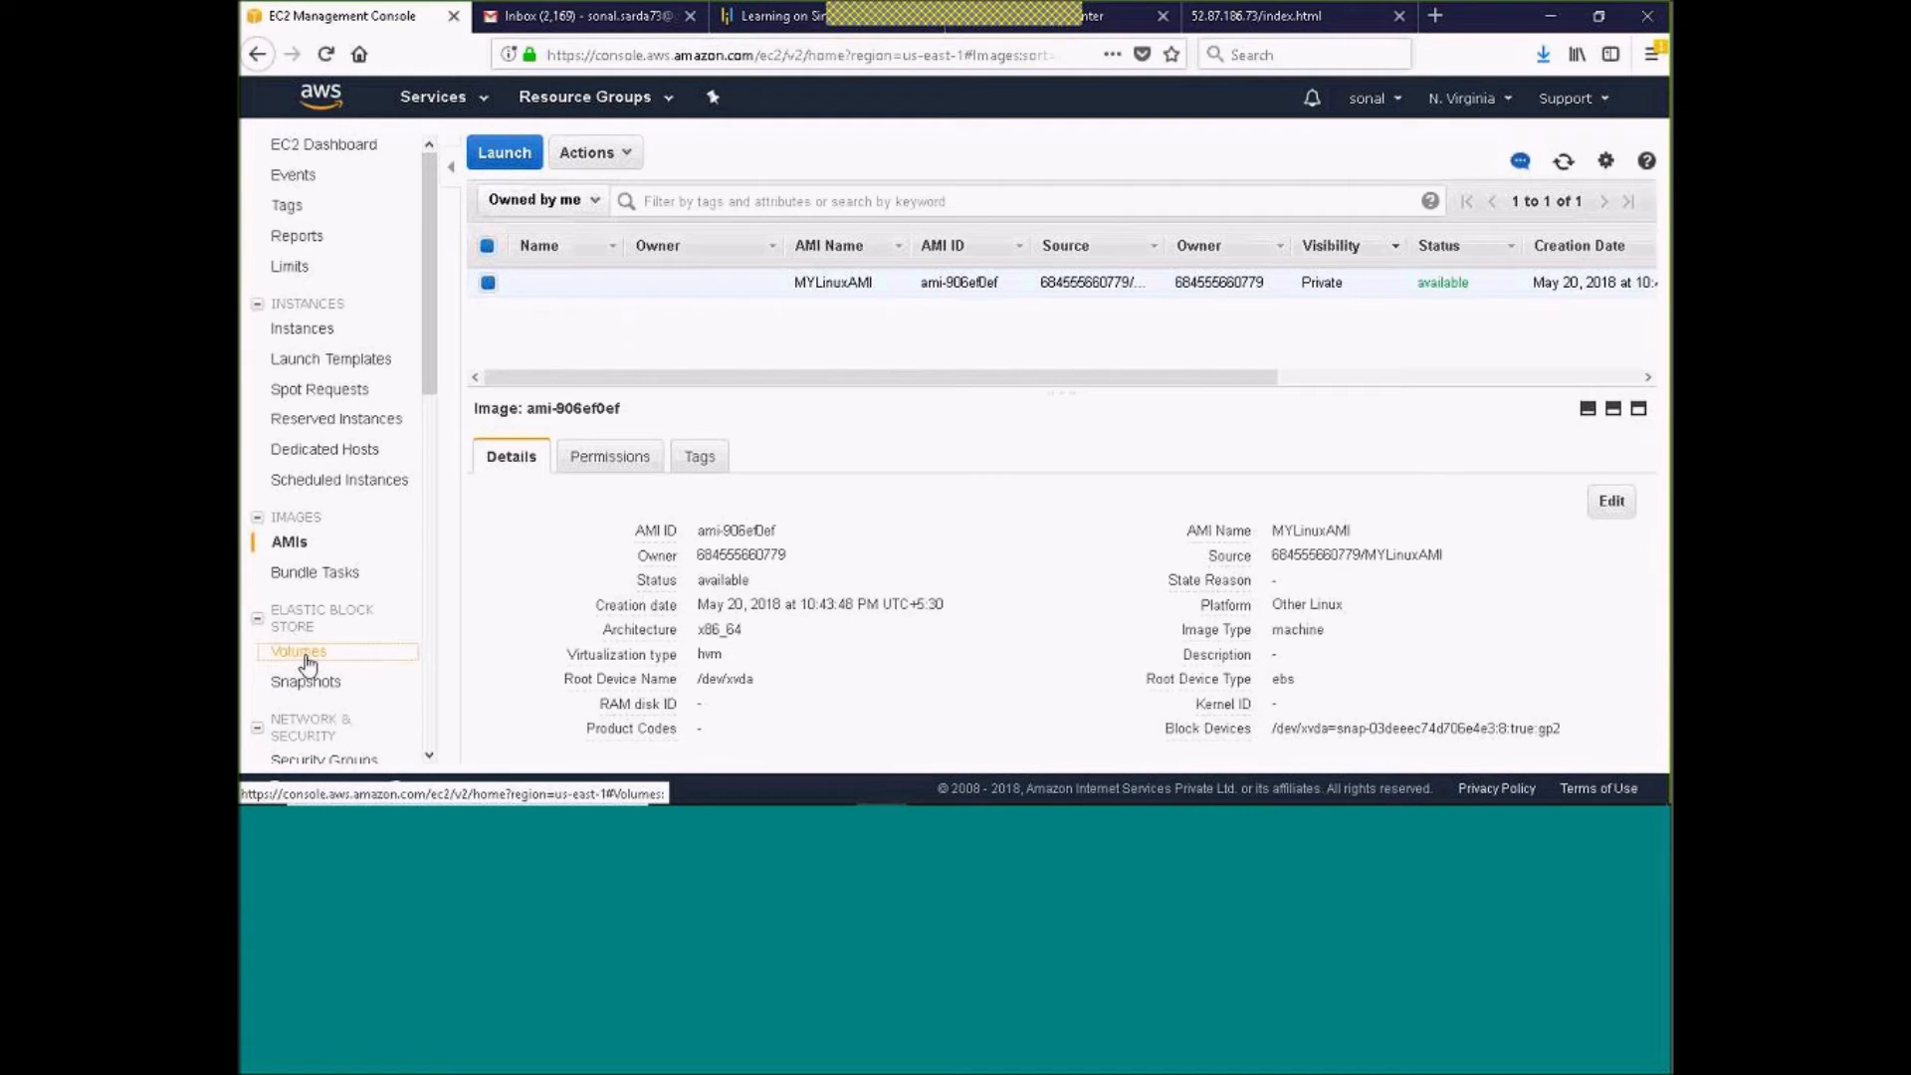
click(550, 155)
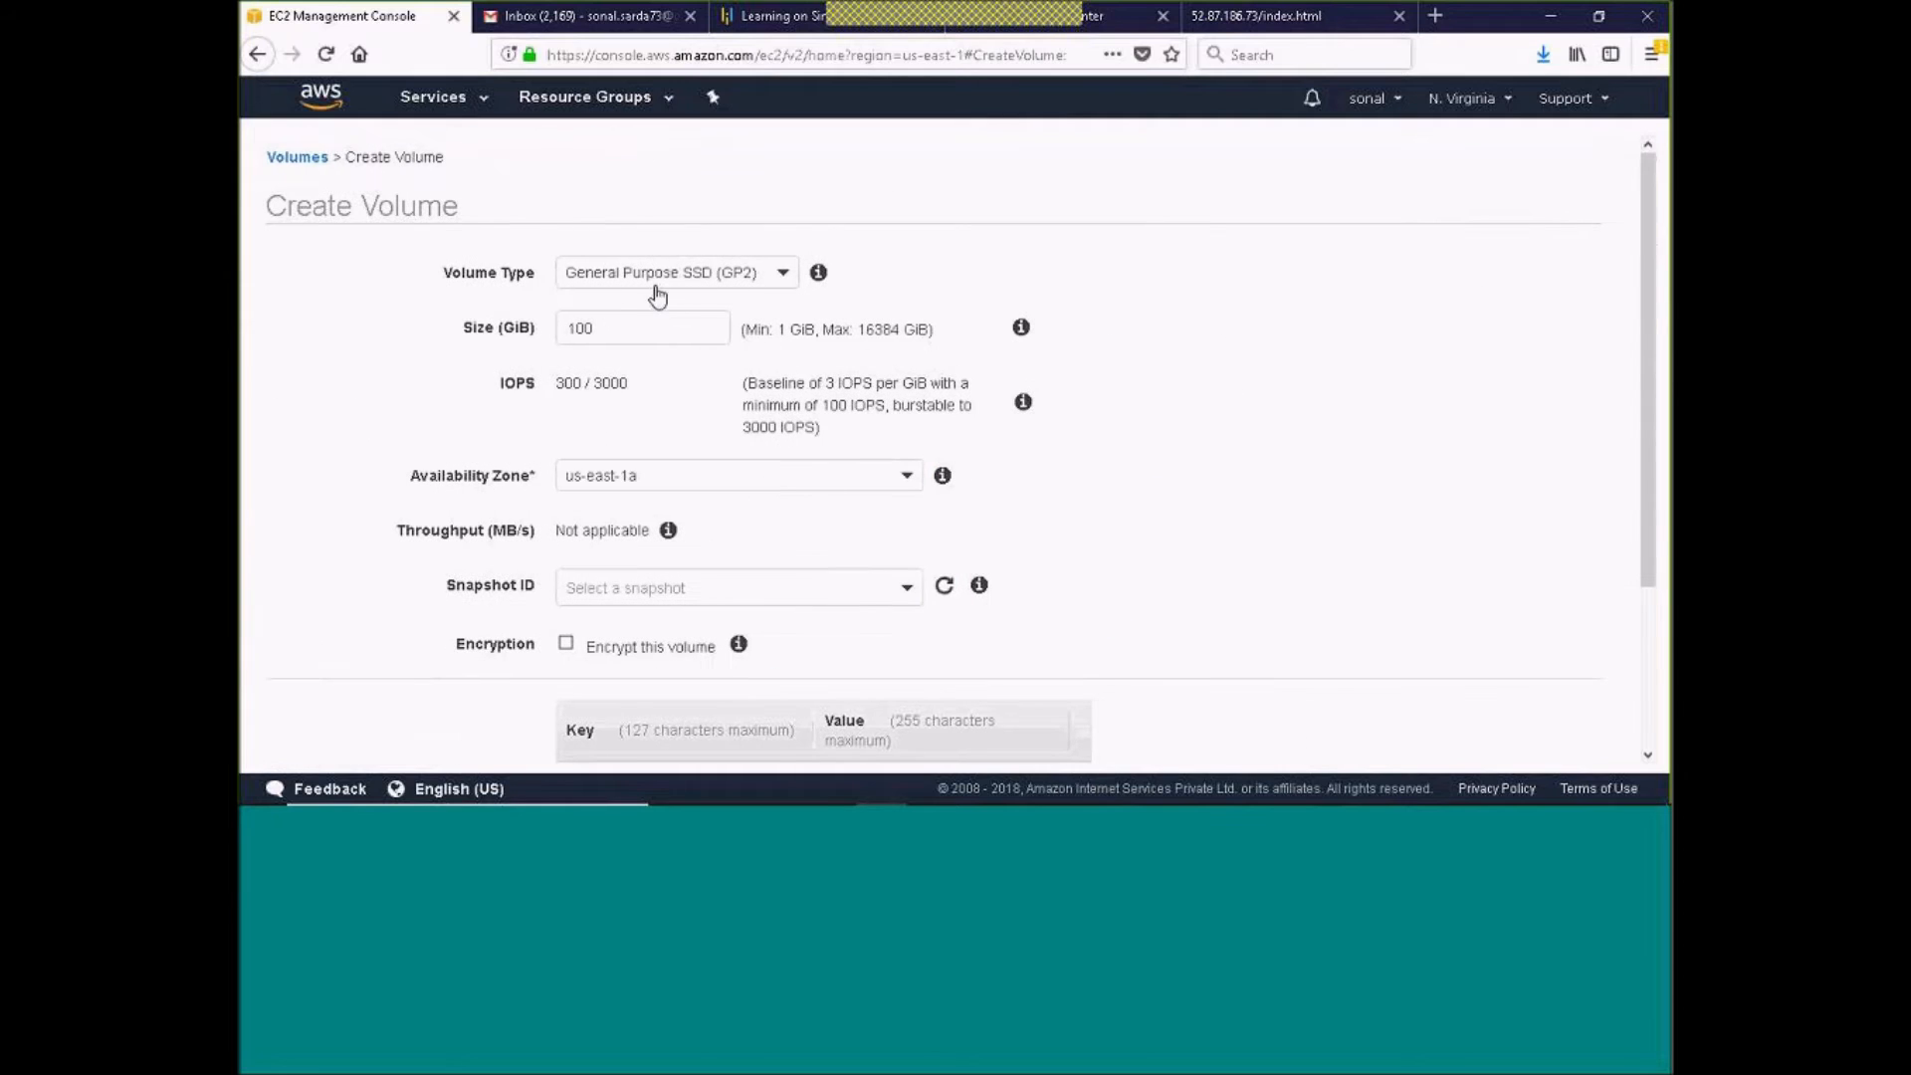
click(782, 273)
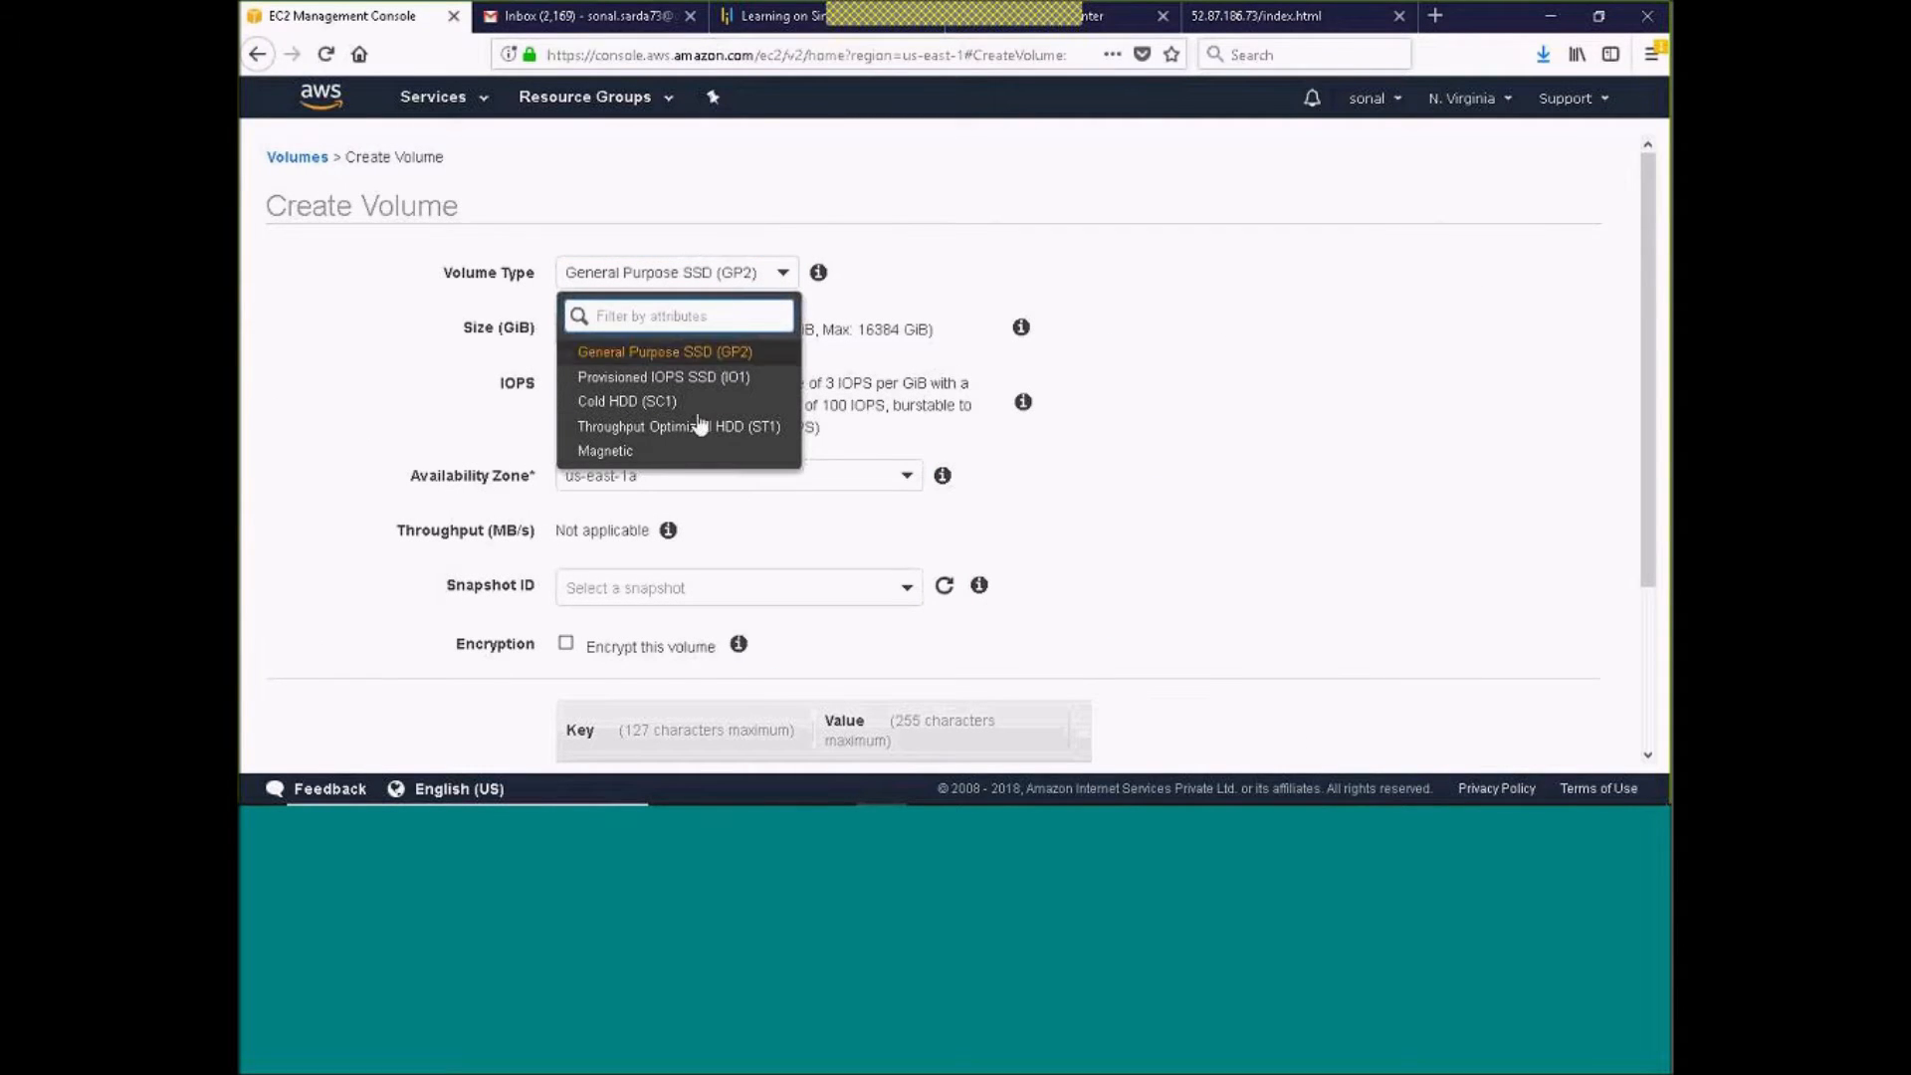
click(598, 450)
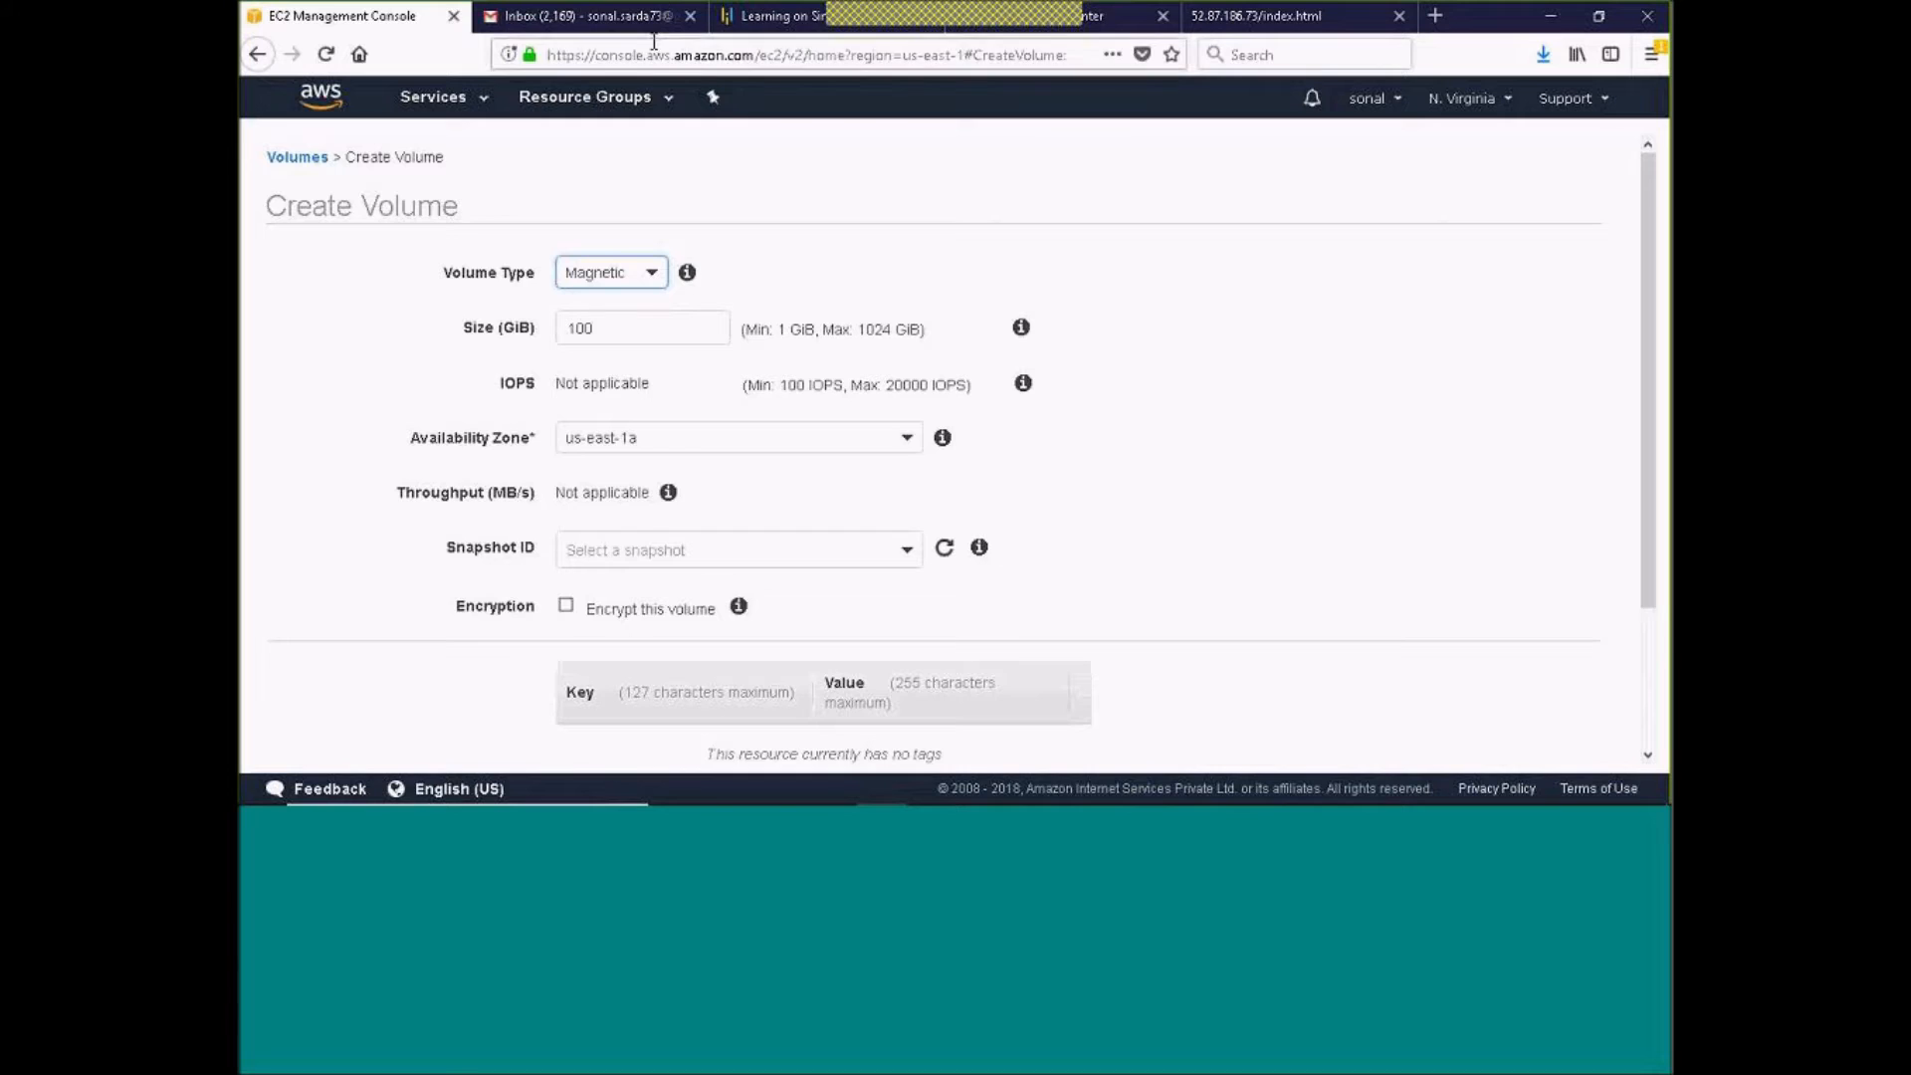
Compare the size limits of the General Purpose SSD (GP2) and Provisioned IOPS SSD (IO1) volume types
click(628, 281)
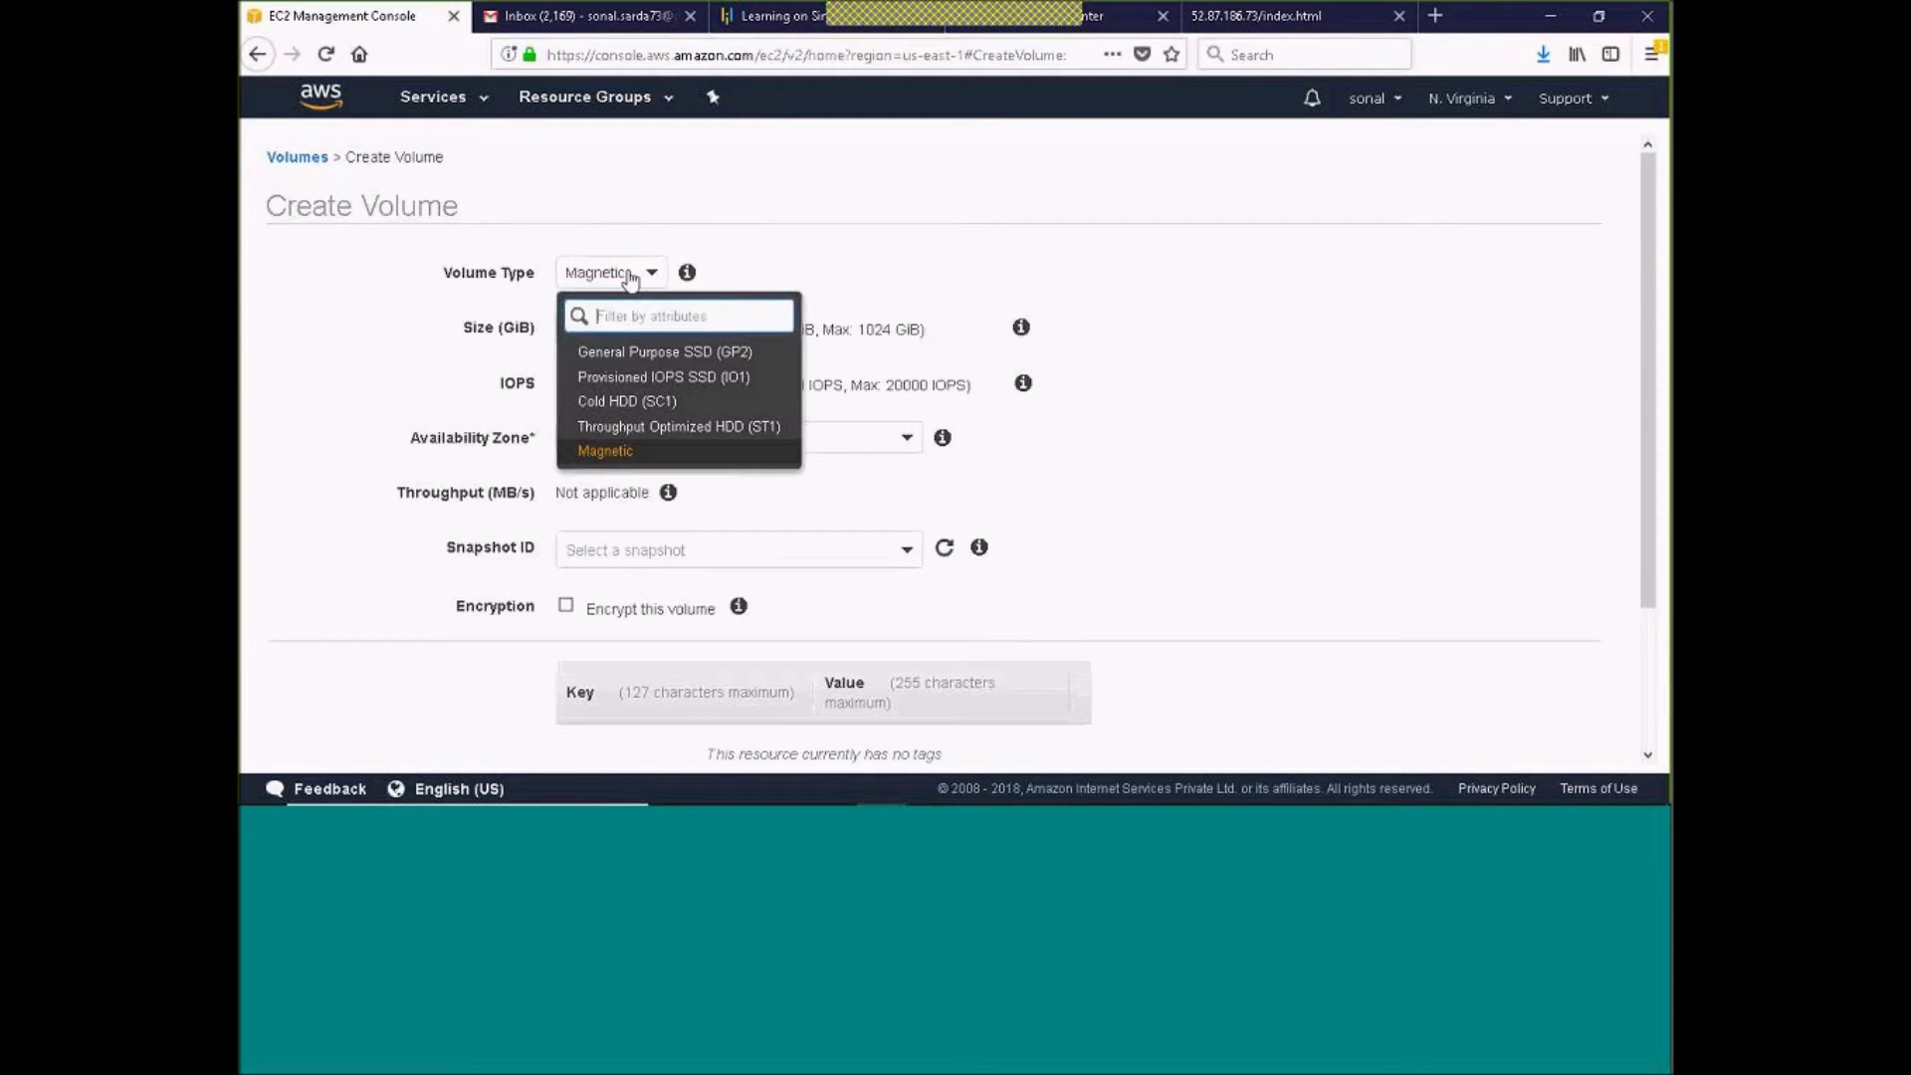
click(626, 360)
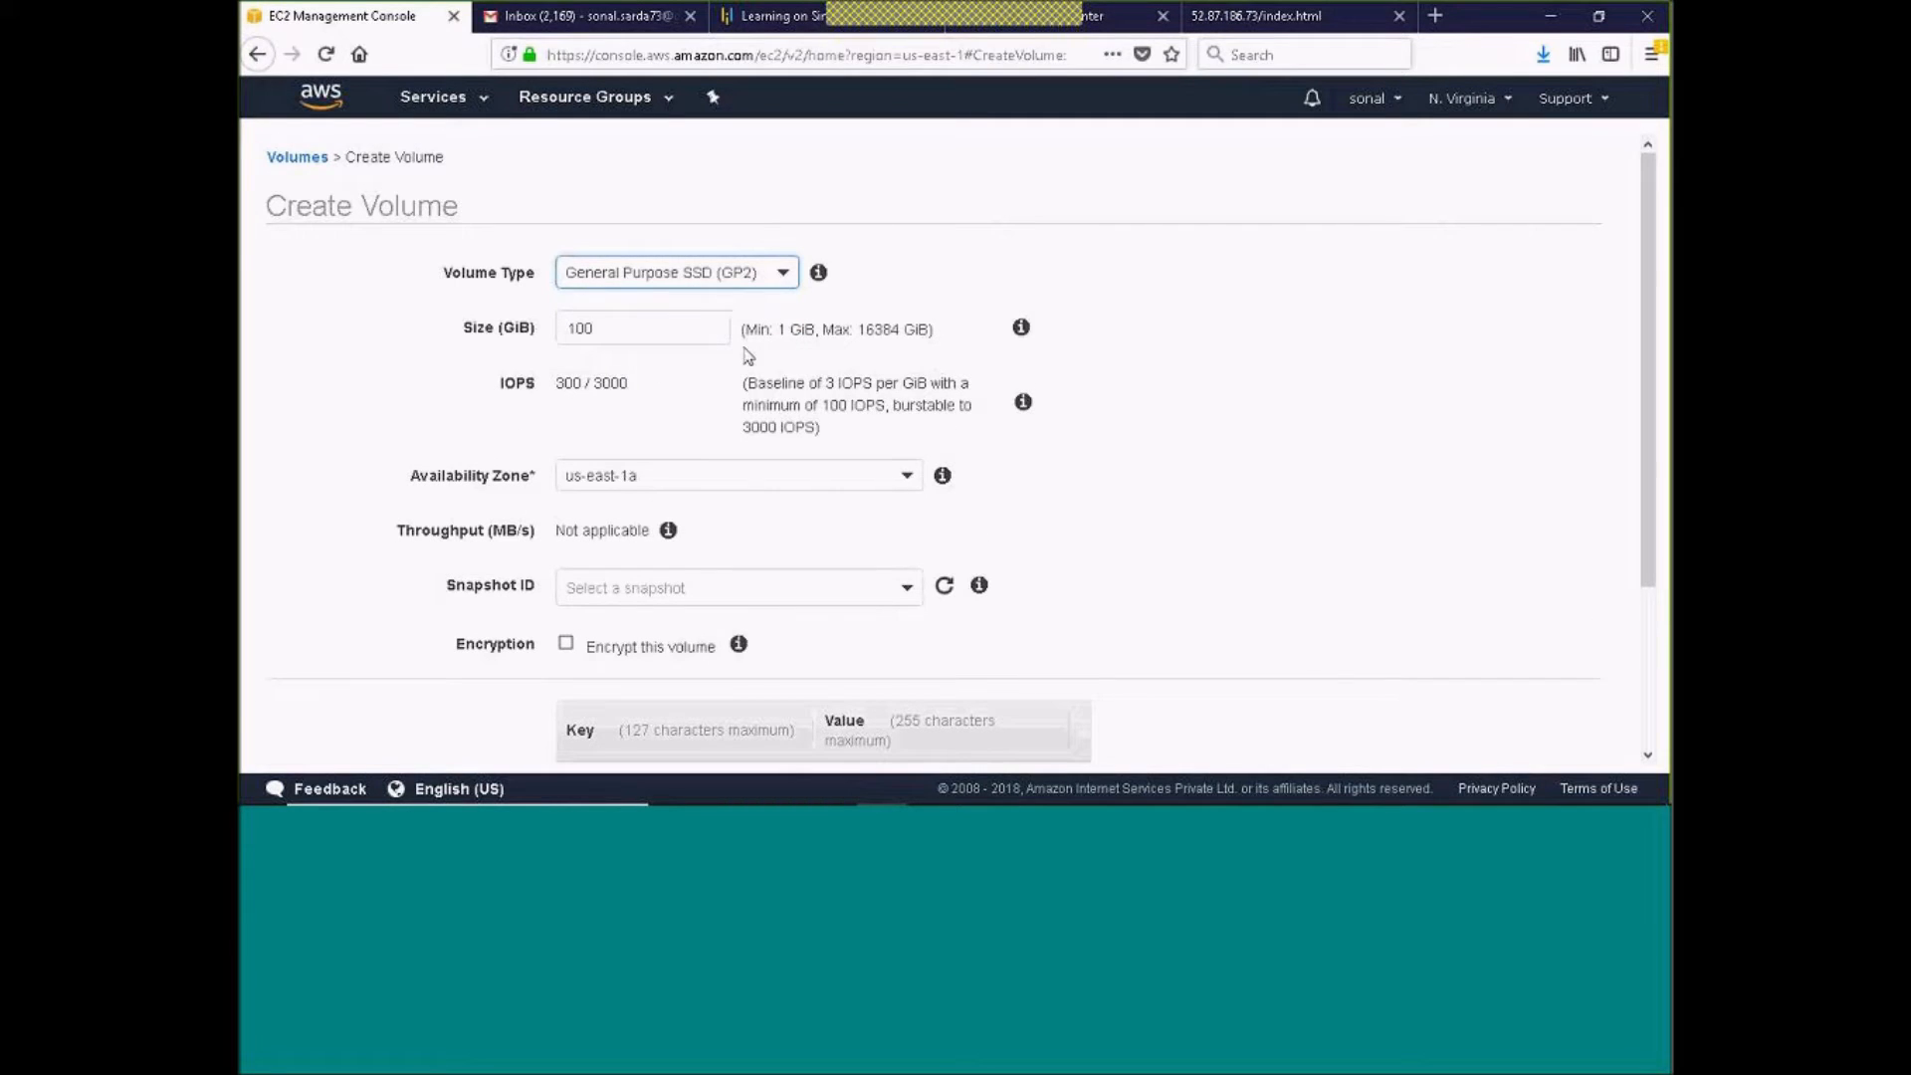
drag(769, 329, 801, 329)
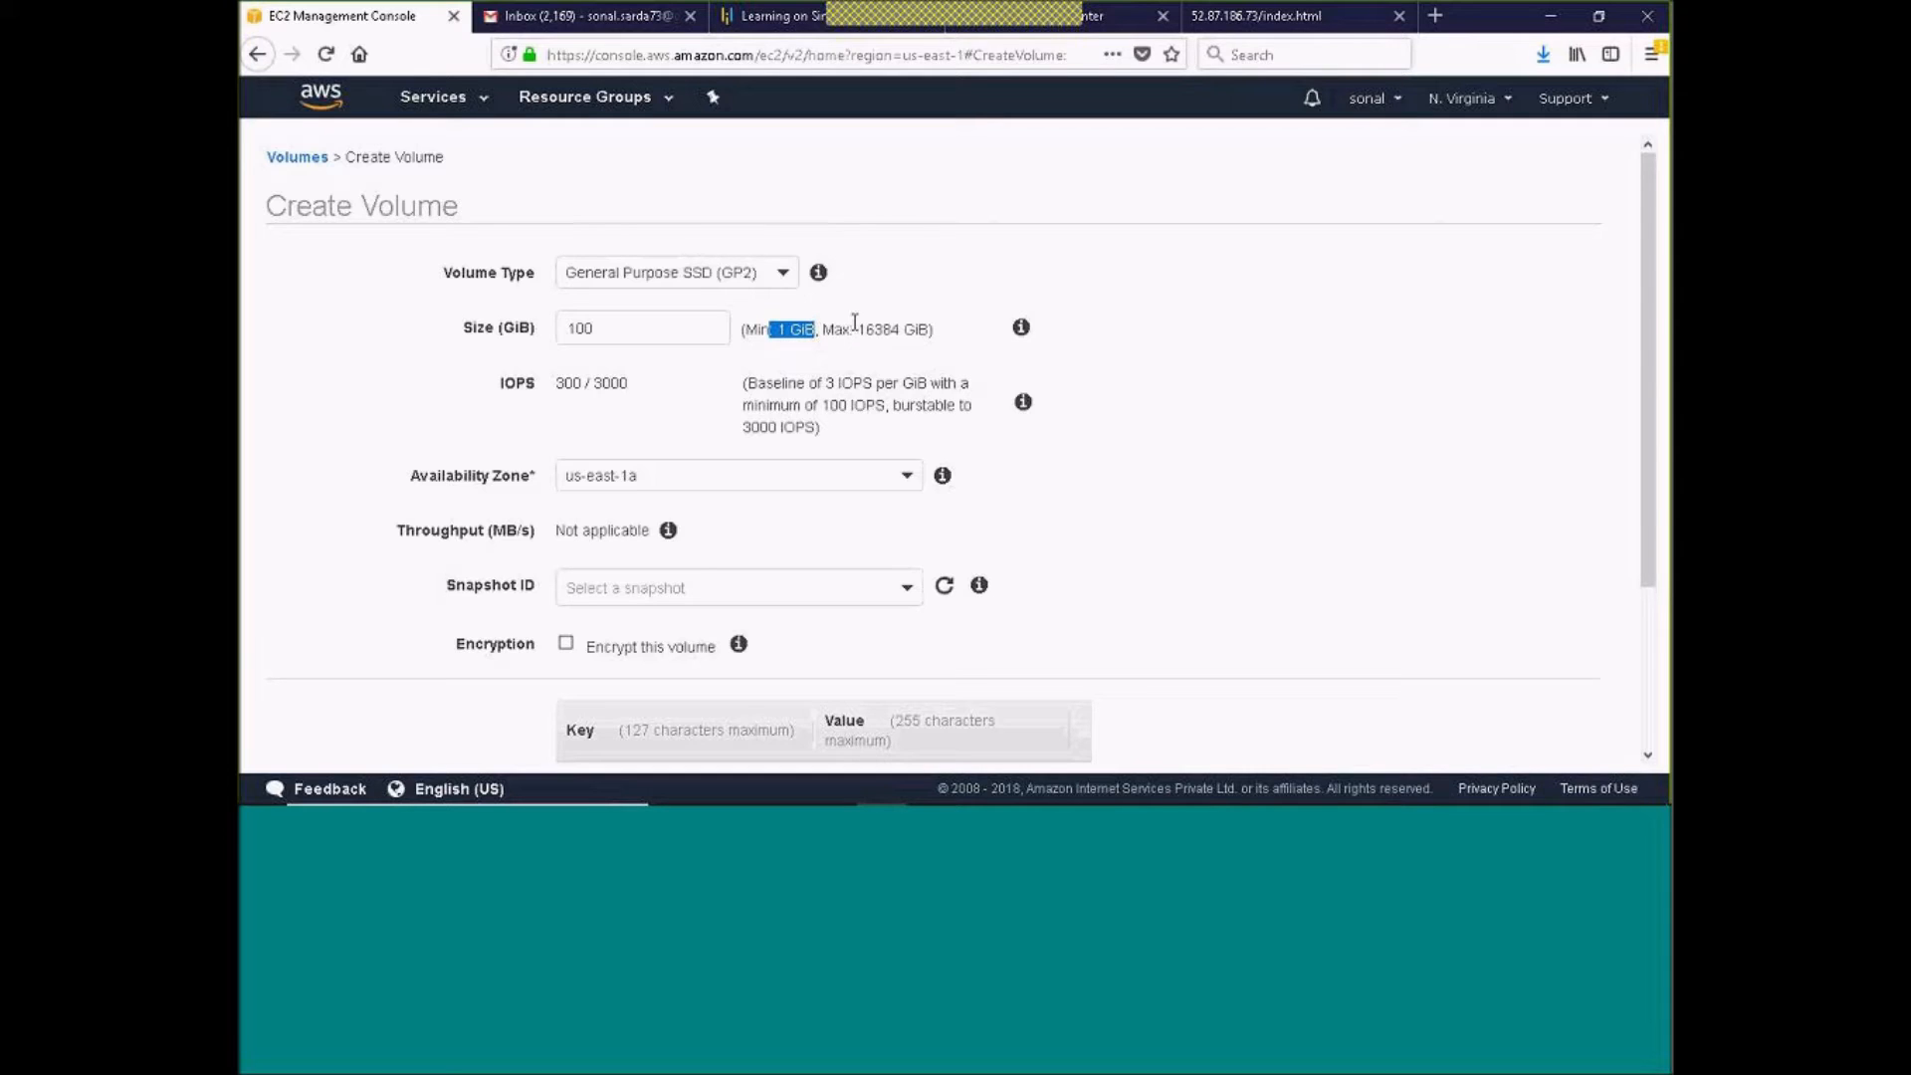
drag(856, 330, 904, 332)
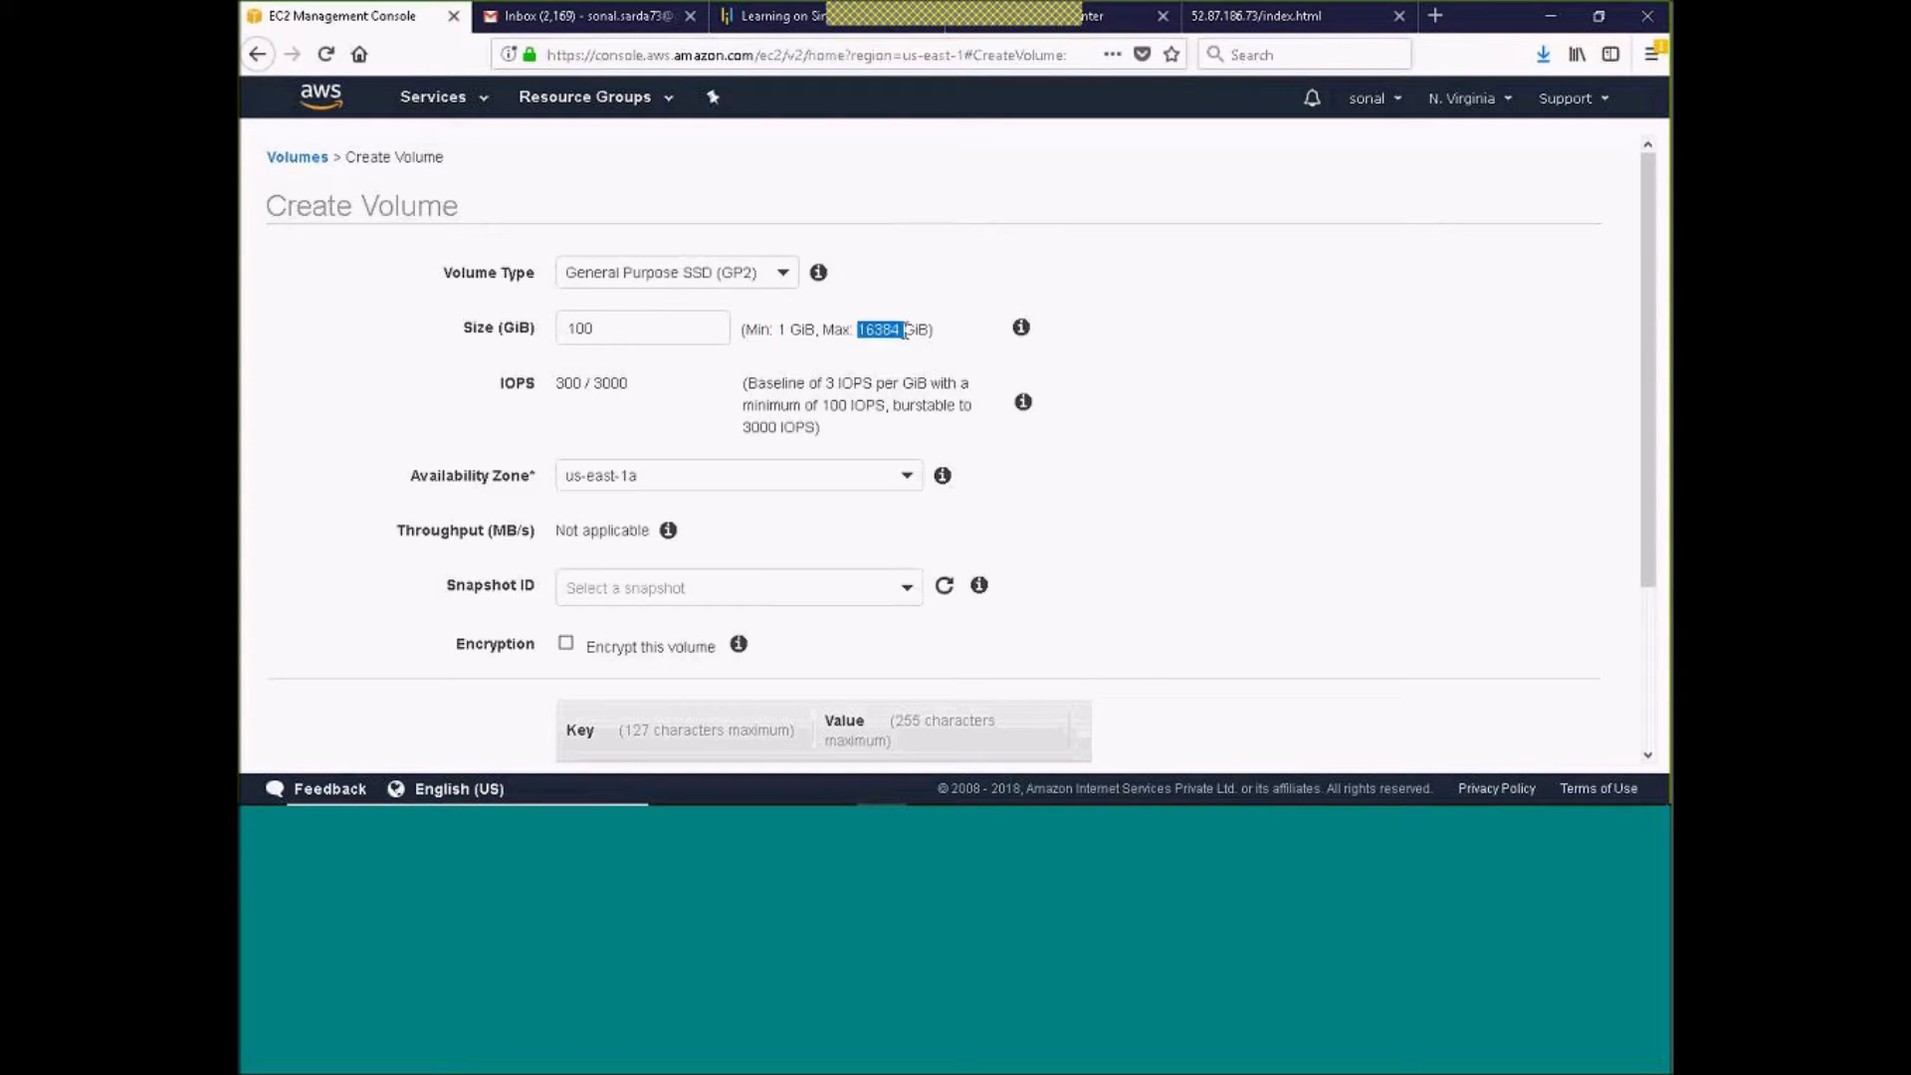
click(773, 278)
click(652, 375)
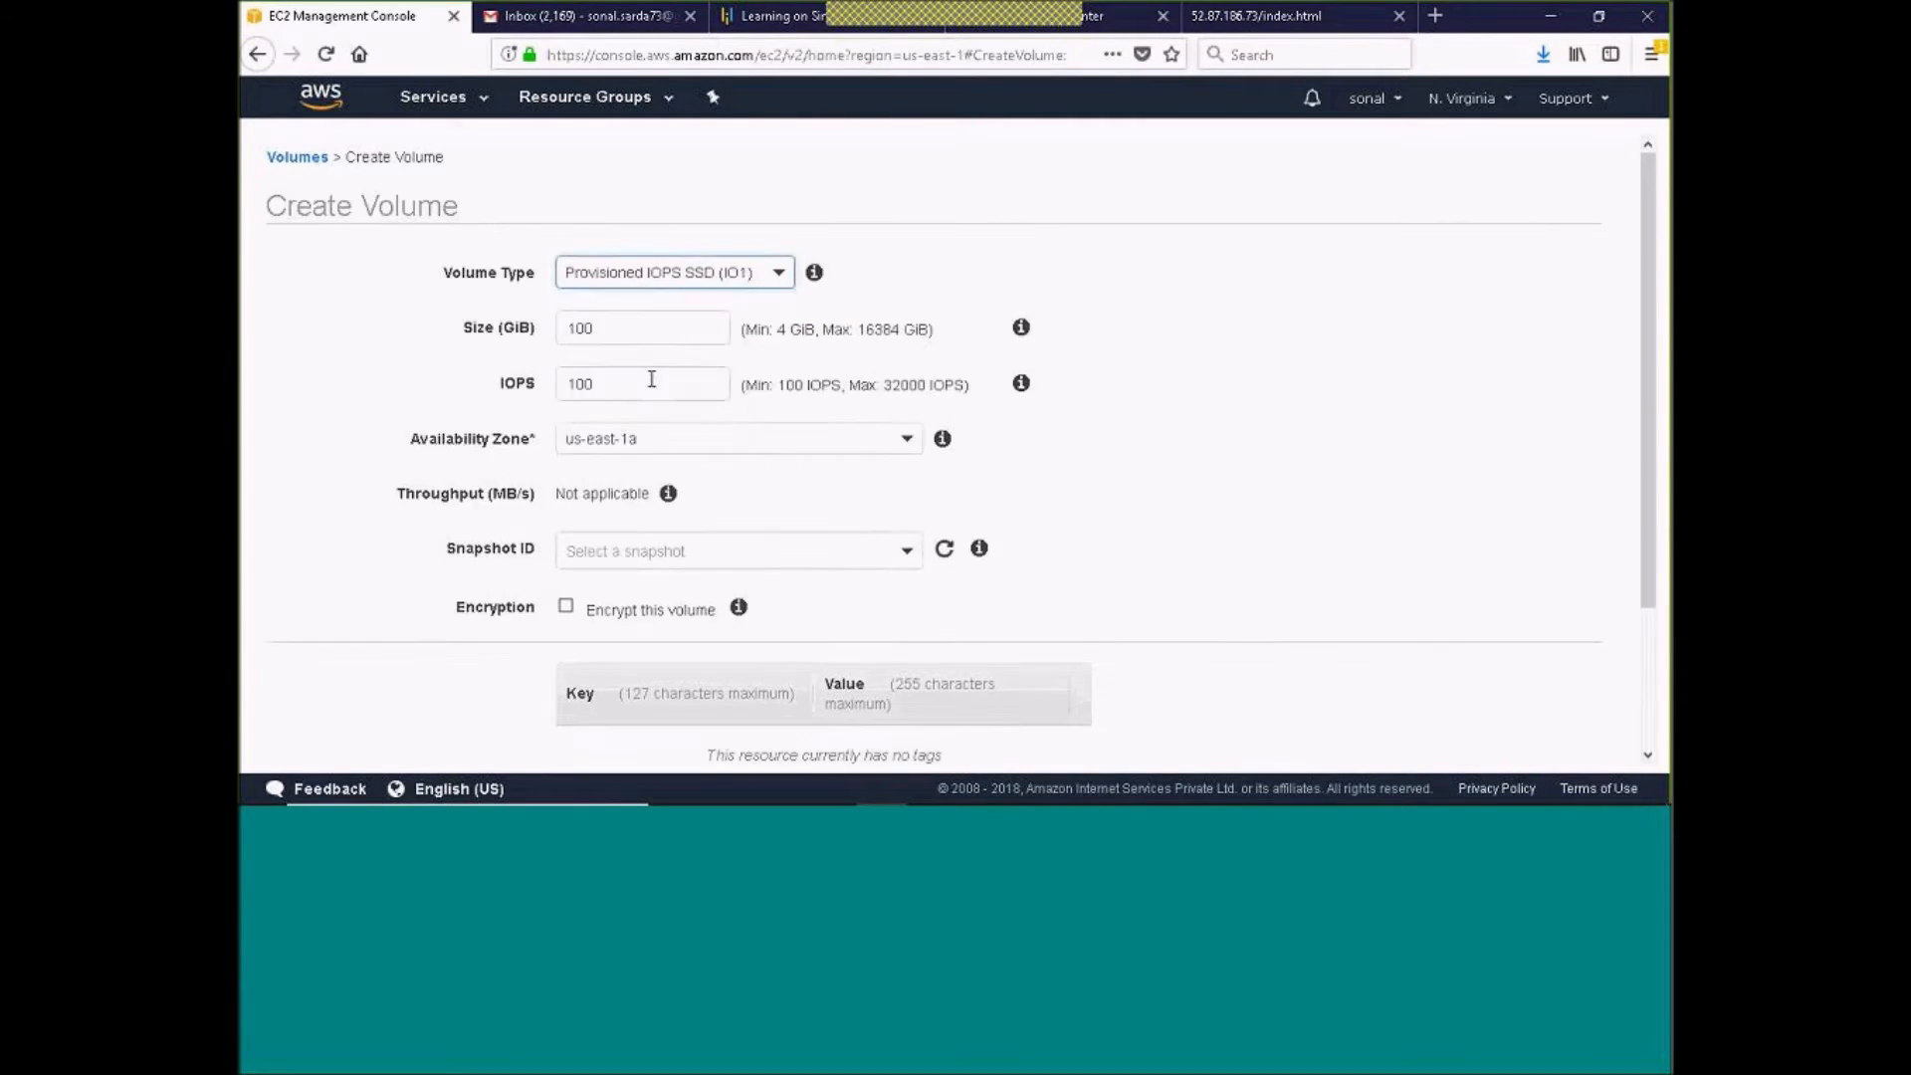
click(779, 332)
drag(779, 332, 935, 329)
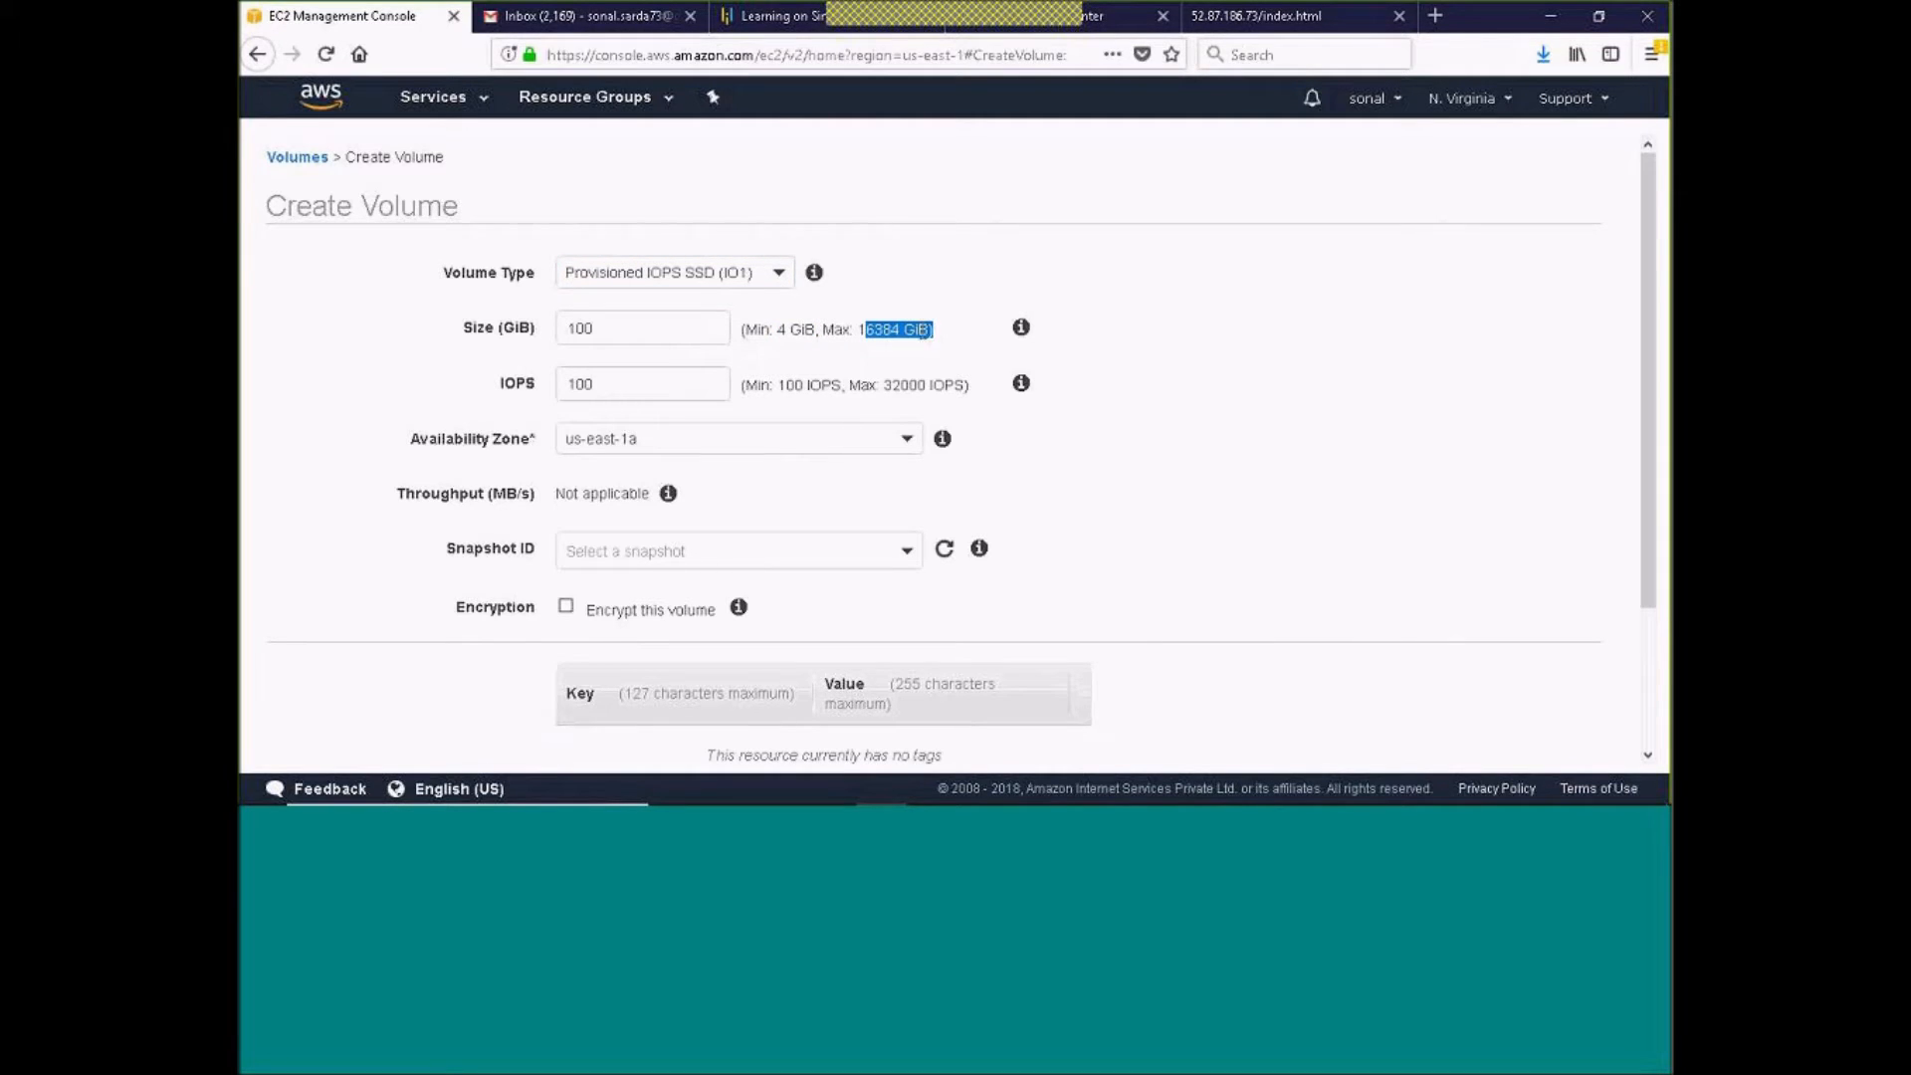
Check the size limits of the Cold HDD (SC1) and Throughput Optimized HDD (ST1) volume types
click(690, 275)
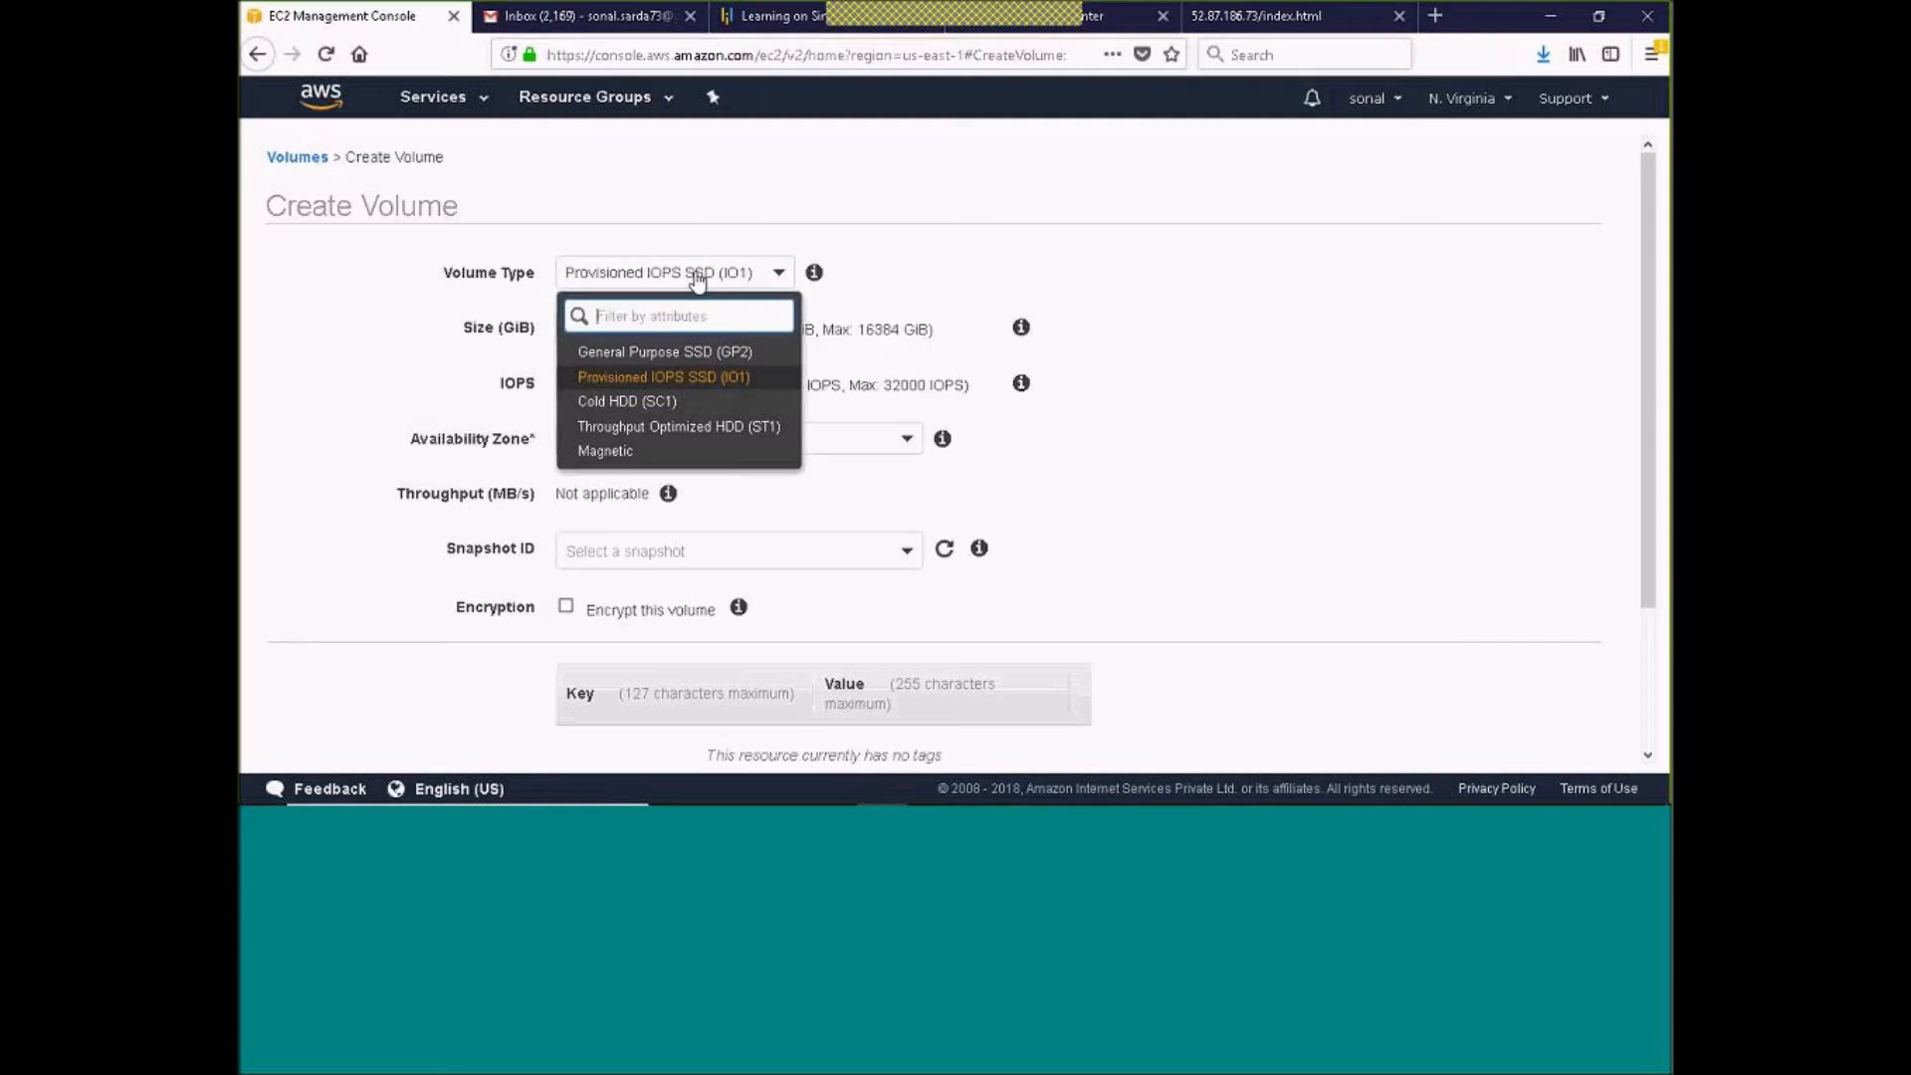
click(653, 402)
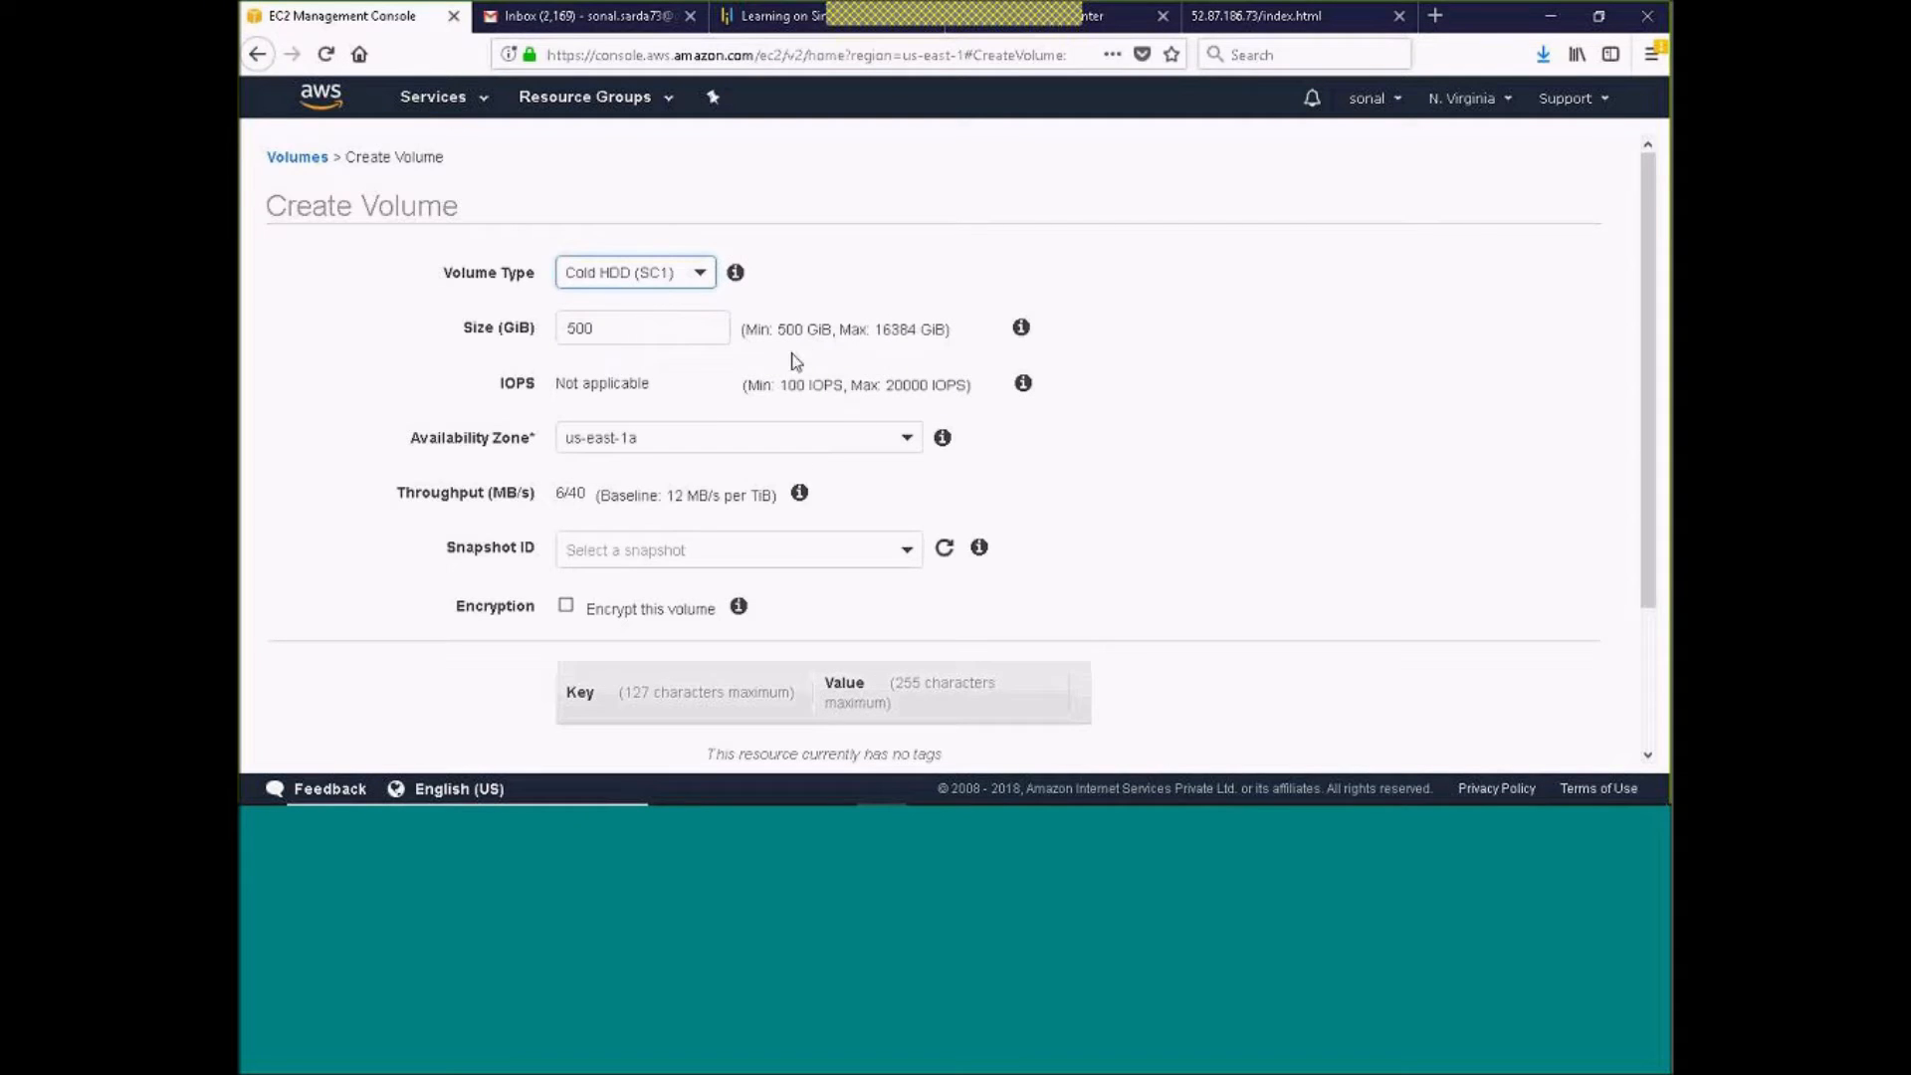
click(691, 272)
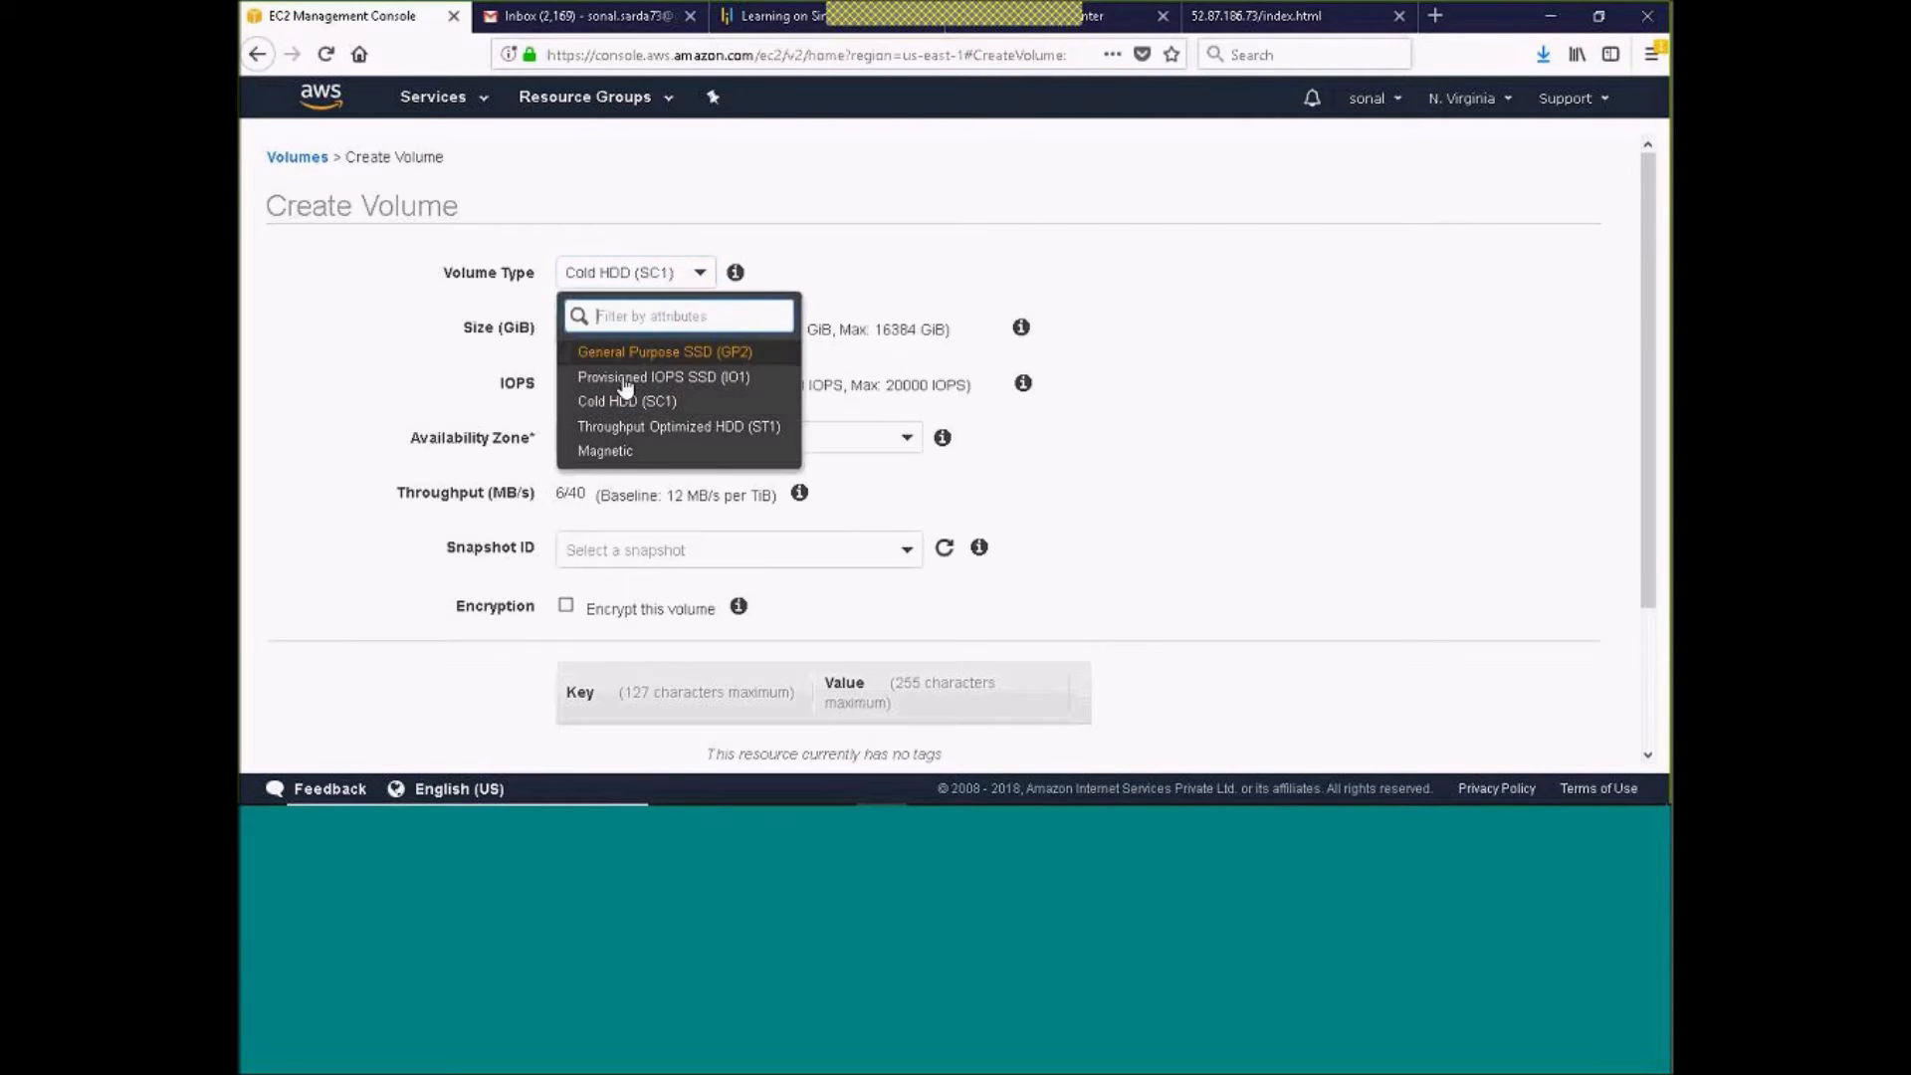
click(613, 439)
Set the new volume's type to Magnetic and its size to 1 GiB
click(809, 274)
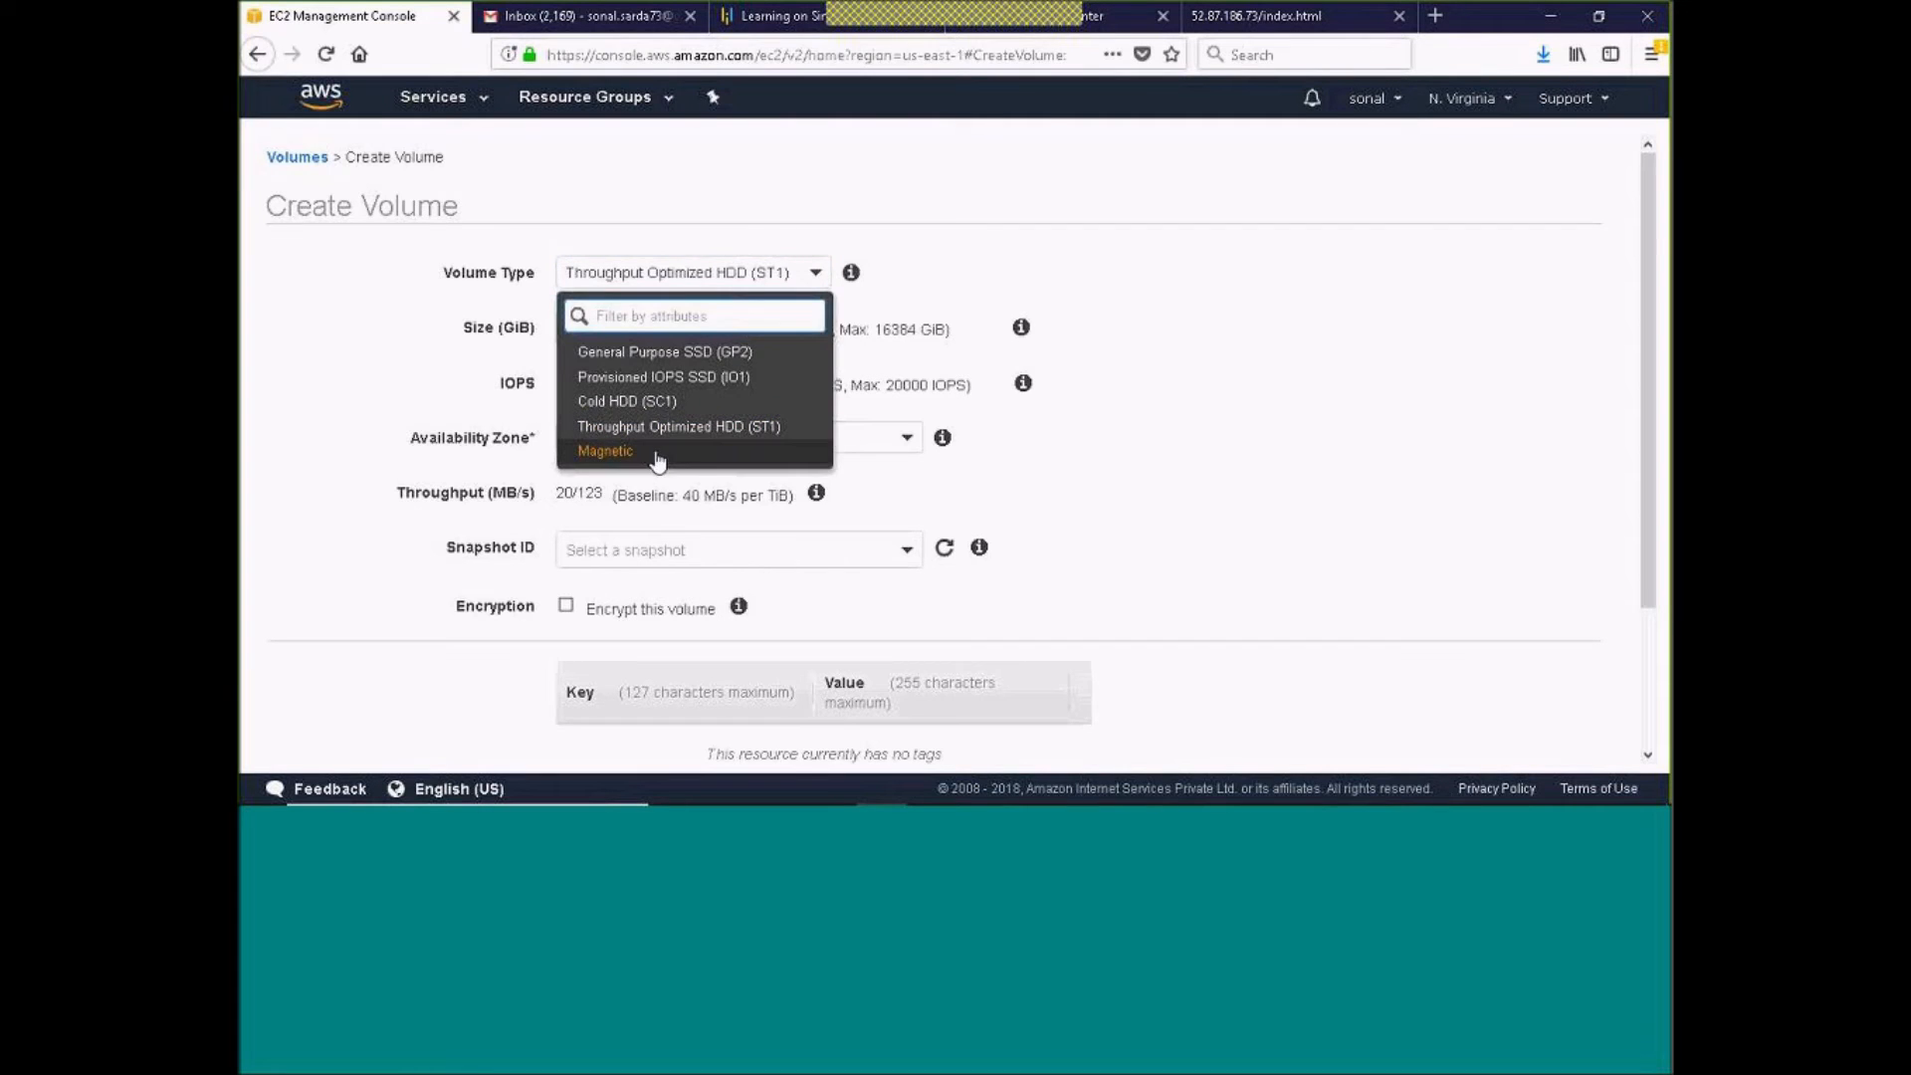
click(600, 452)
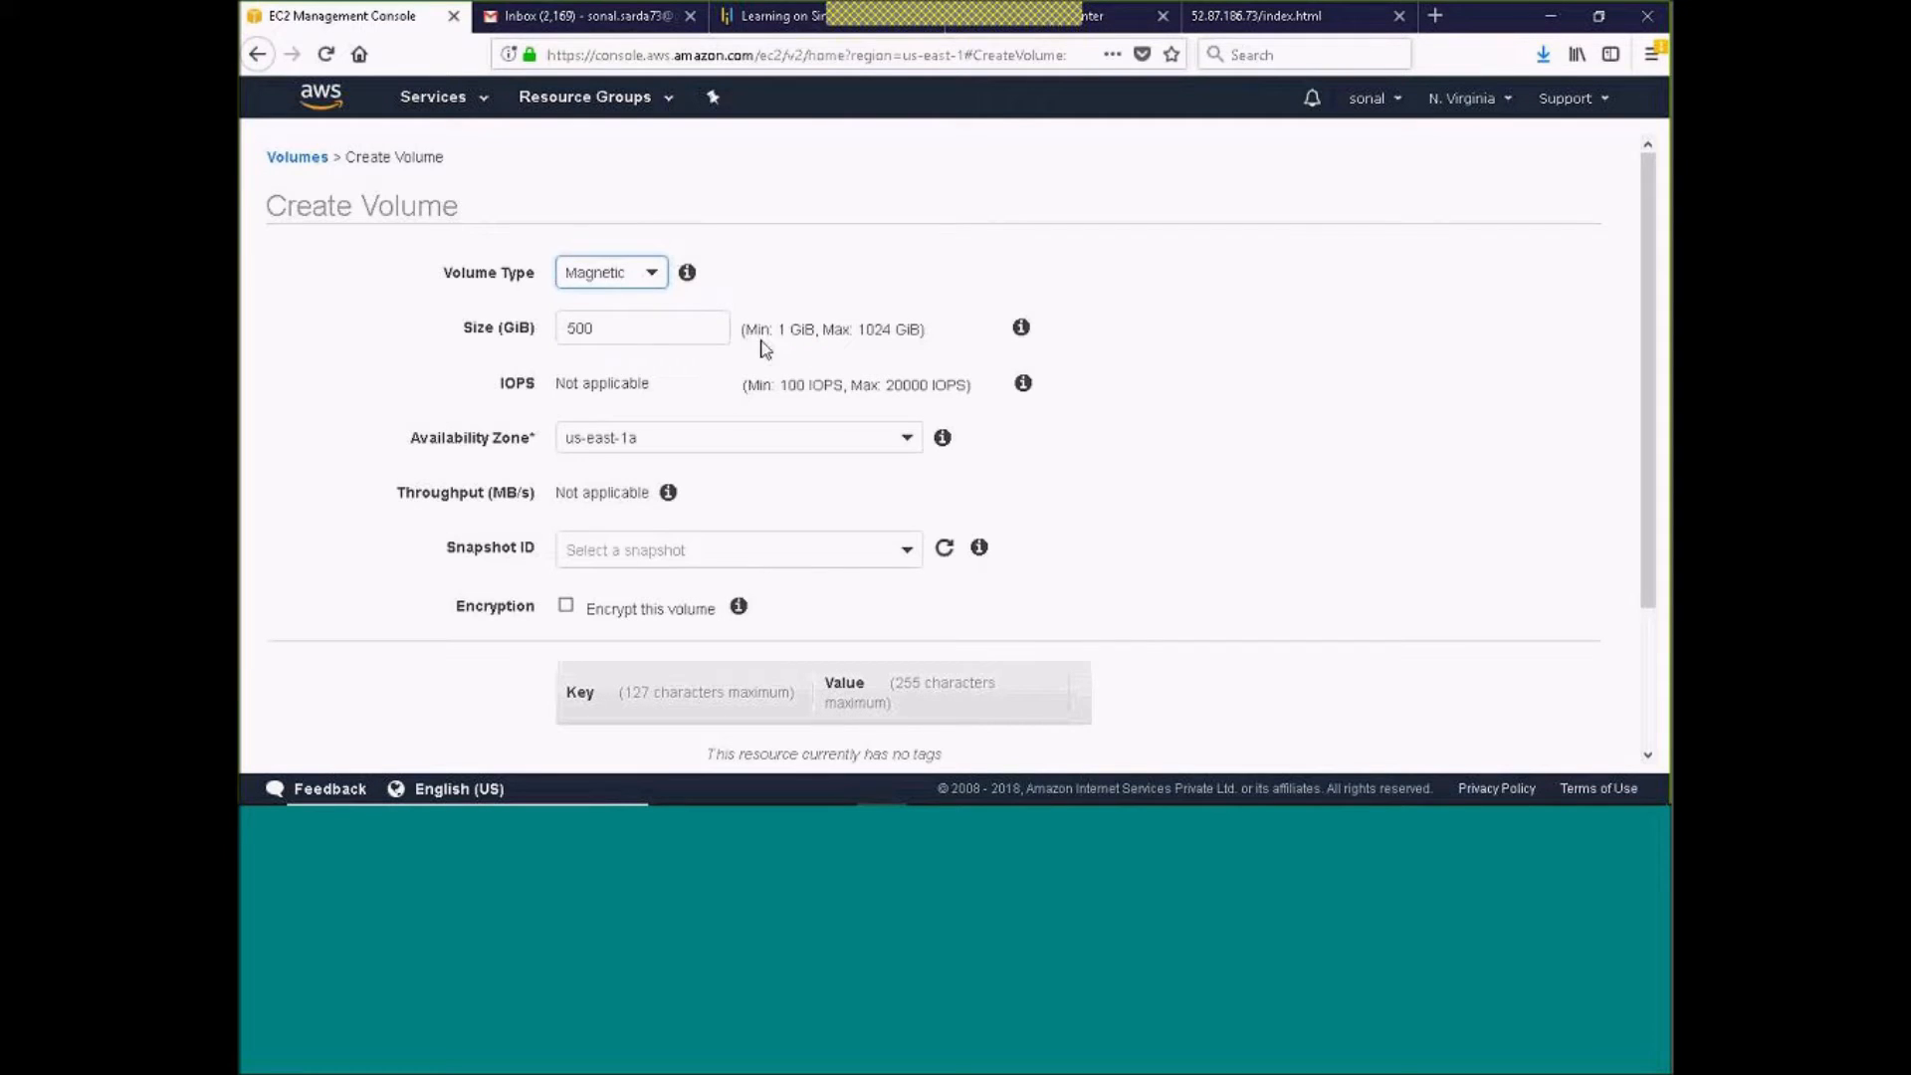
double_click(674, 328)
text(1)
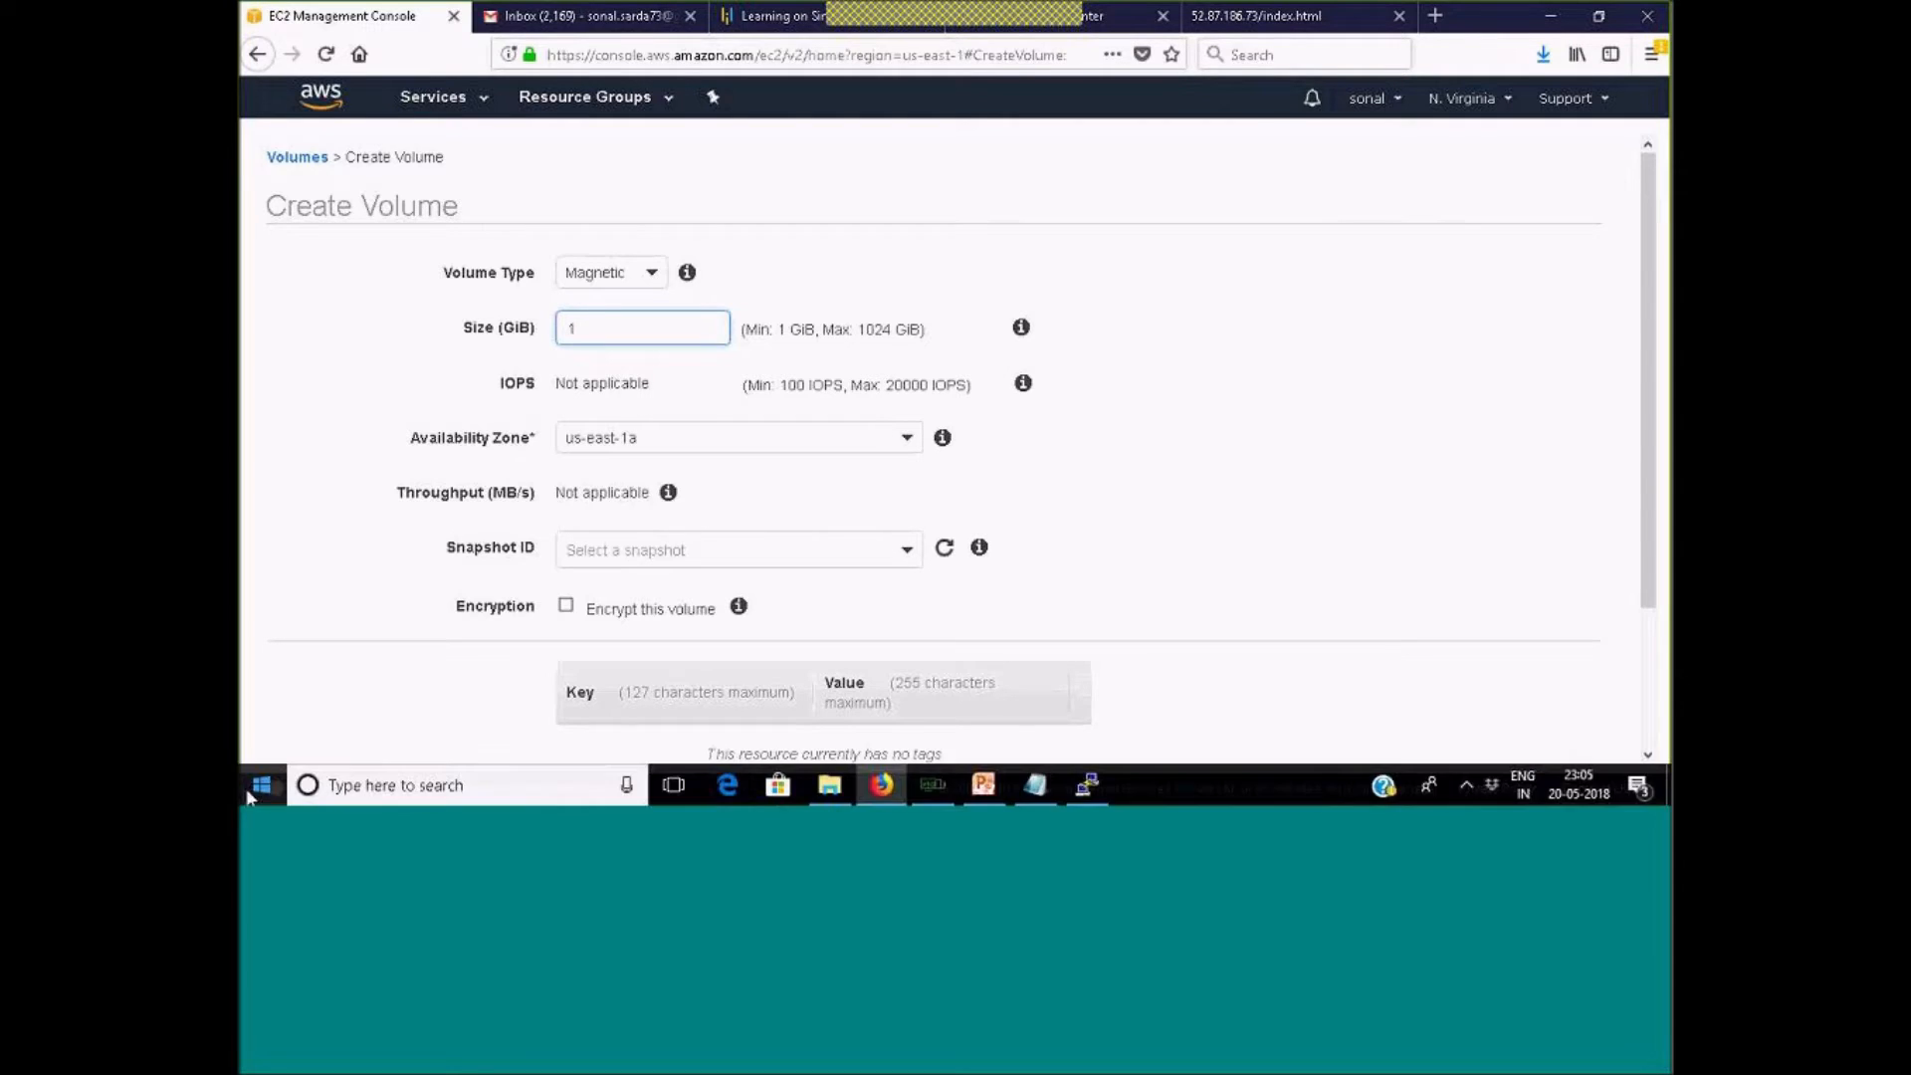
click(264, 786)
right_click(264, 786)
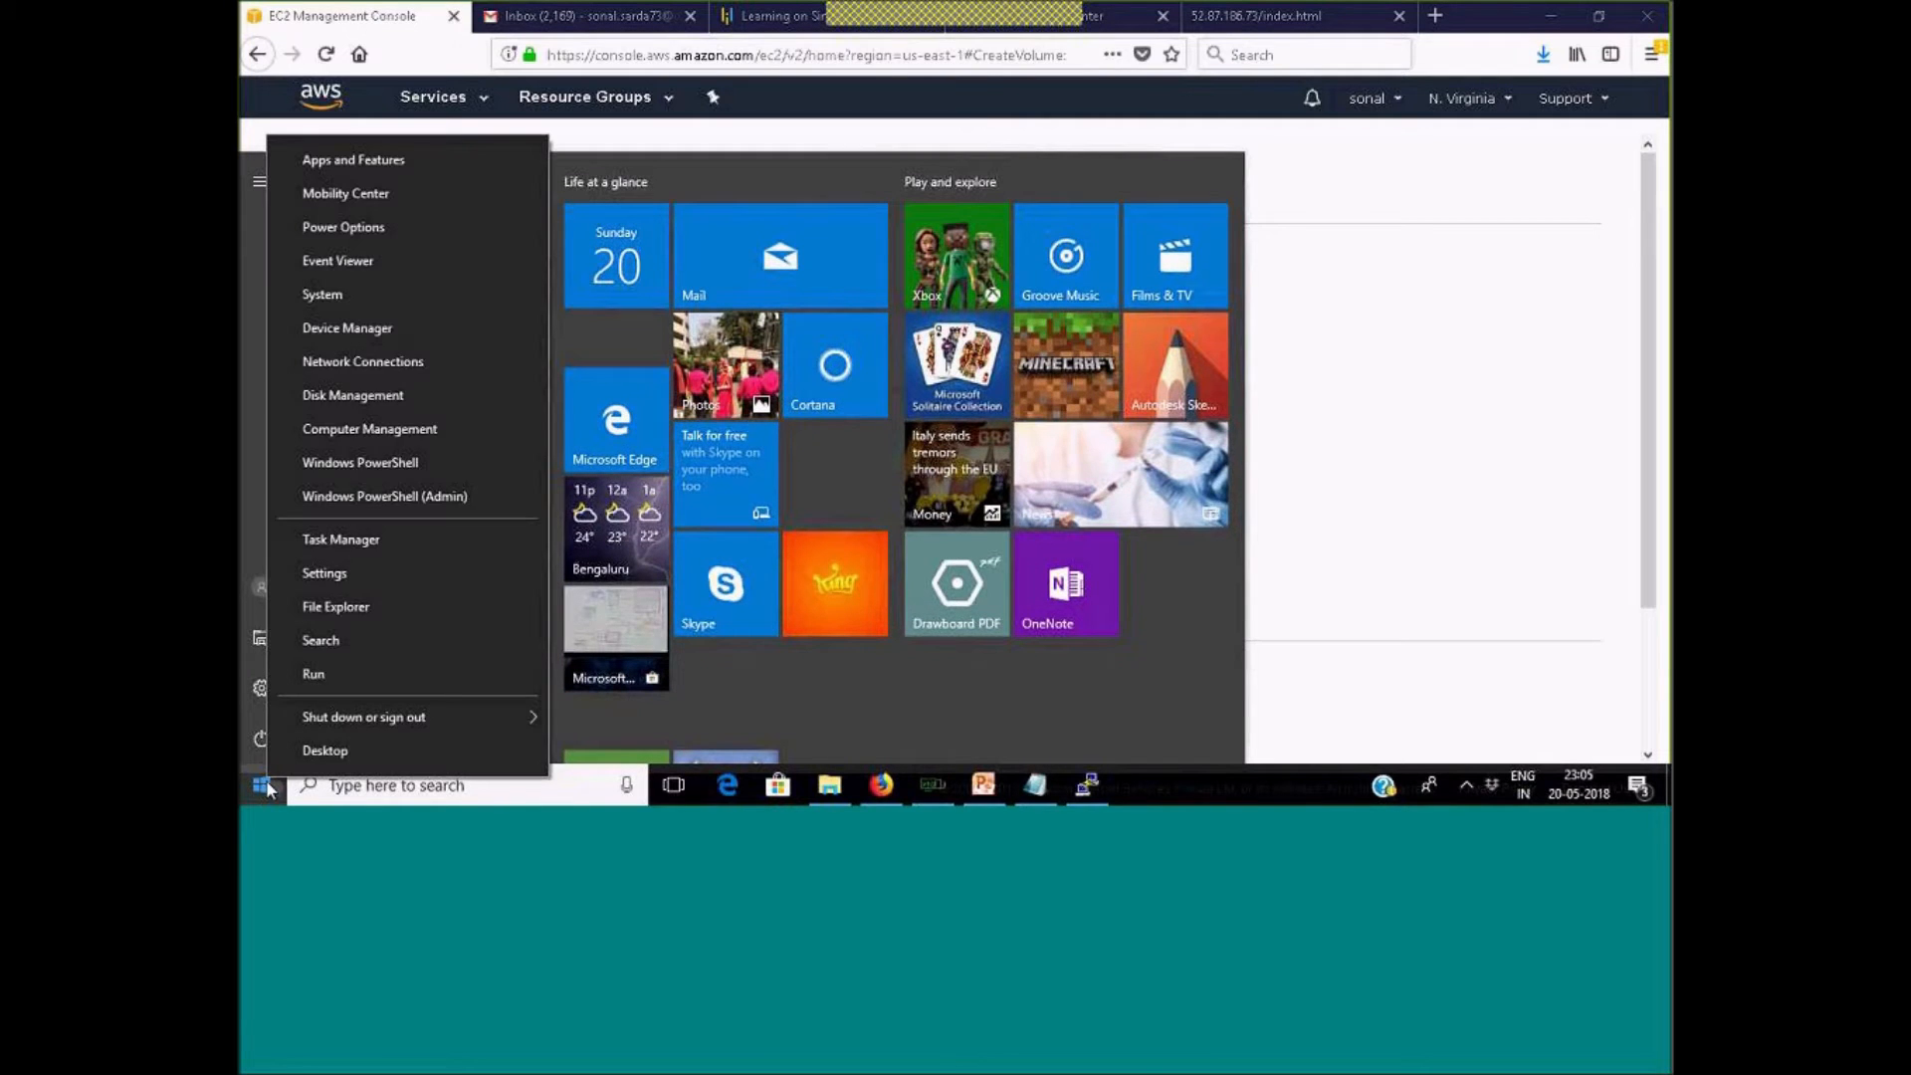
click(408, 573)
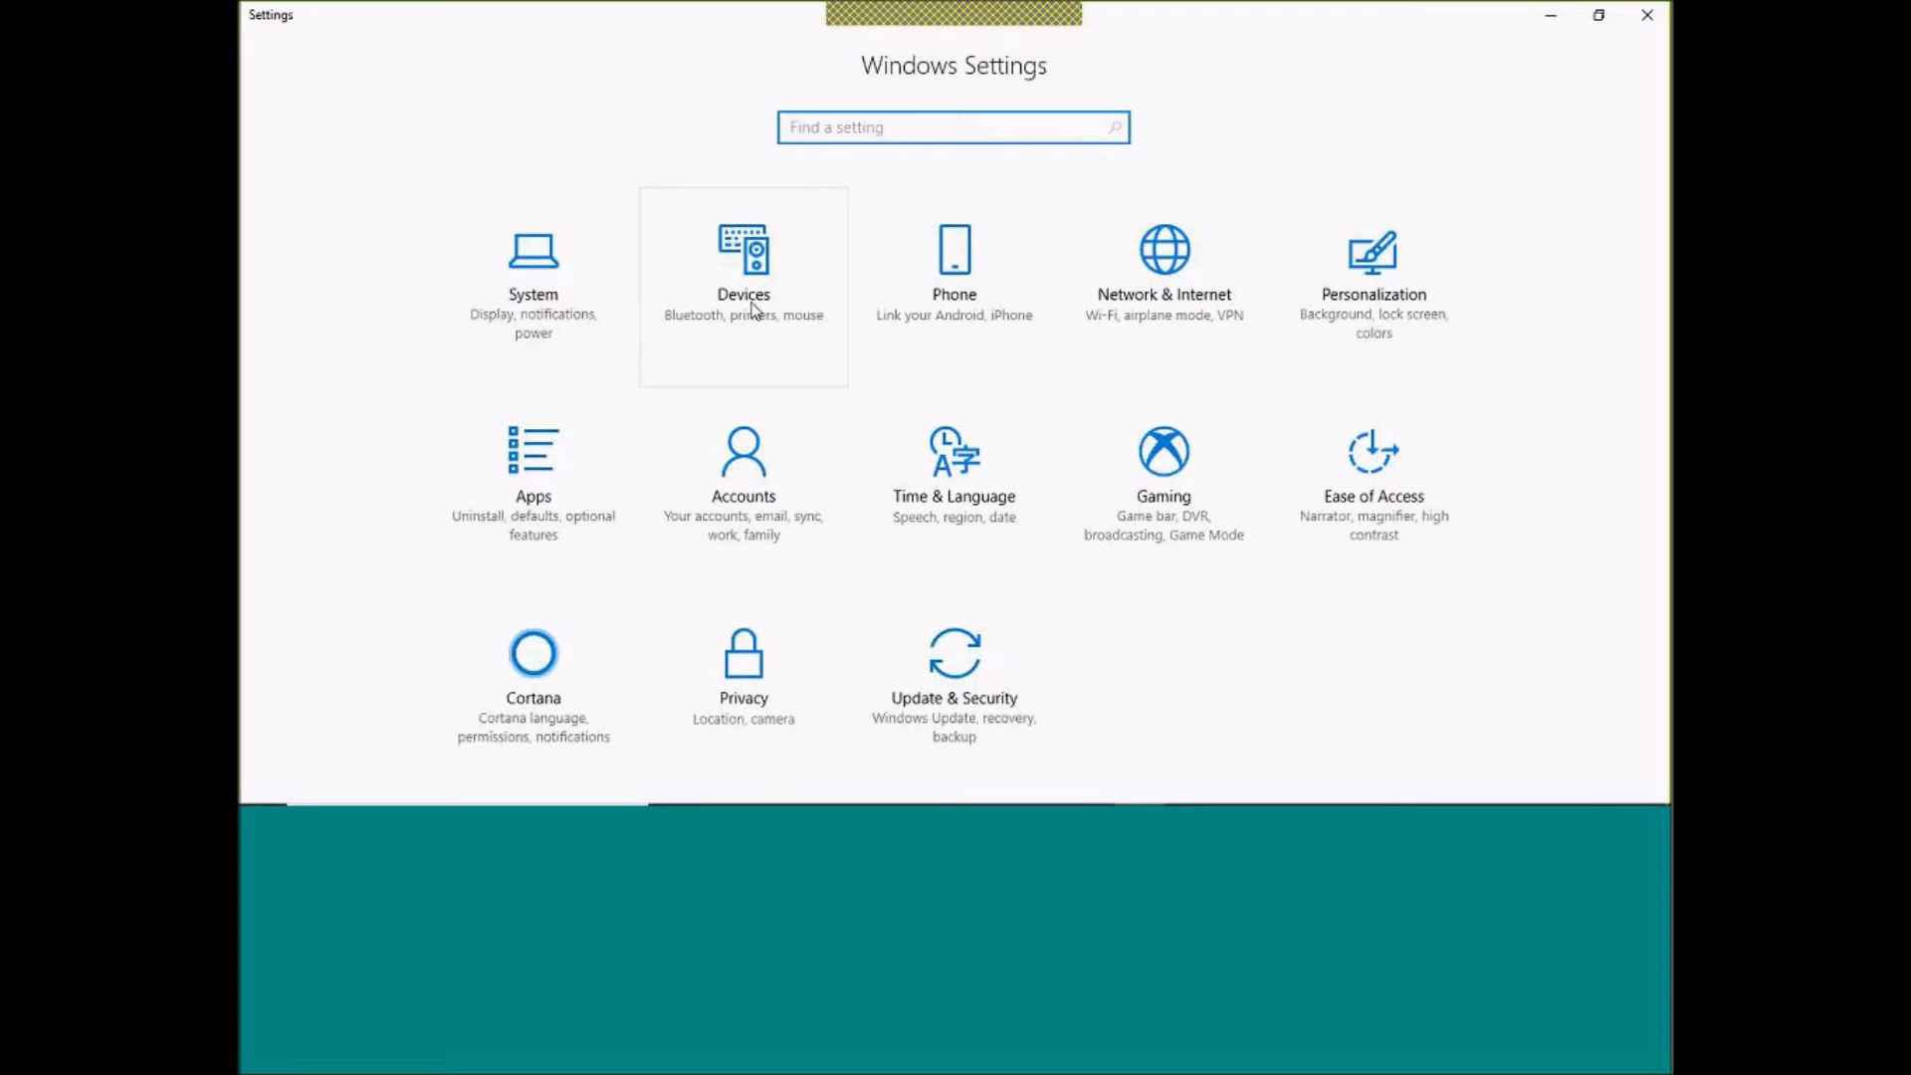
click(1647, 15)
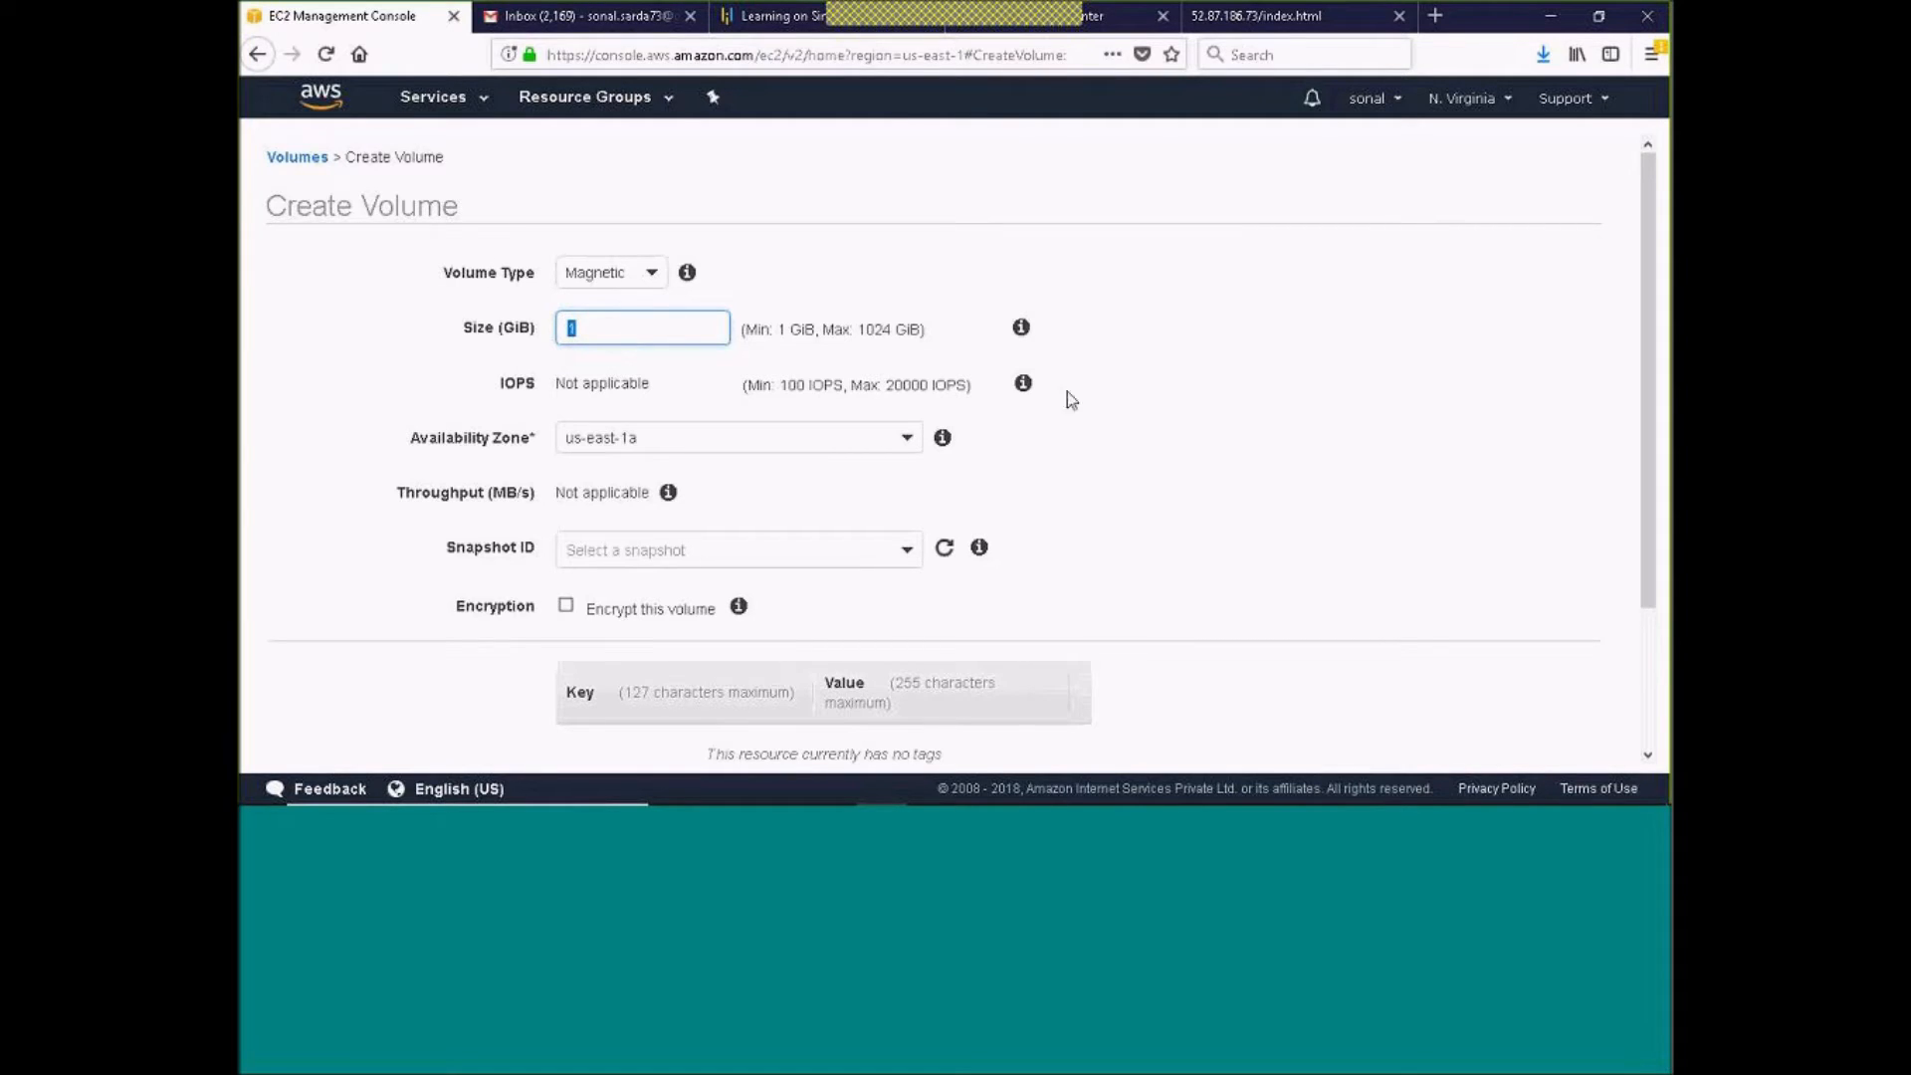
Review the availability zone options for the new volume, and leave the form for the EC2 dashboard
click(905, 436)
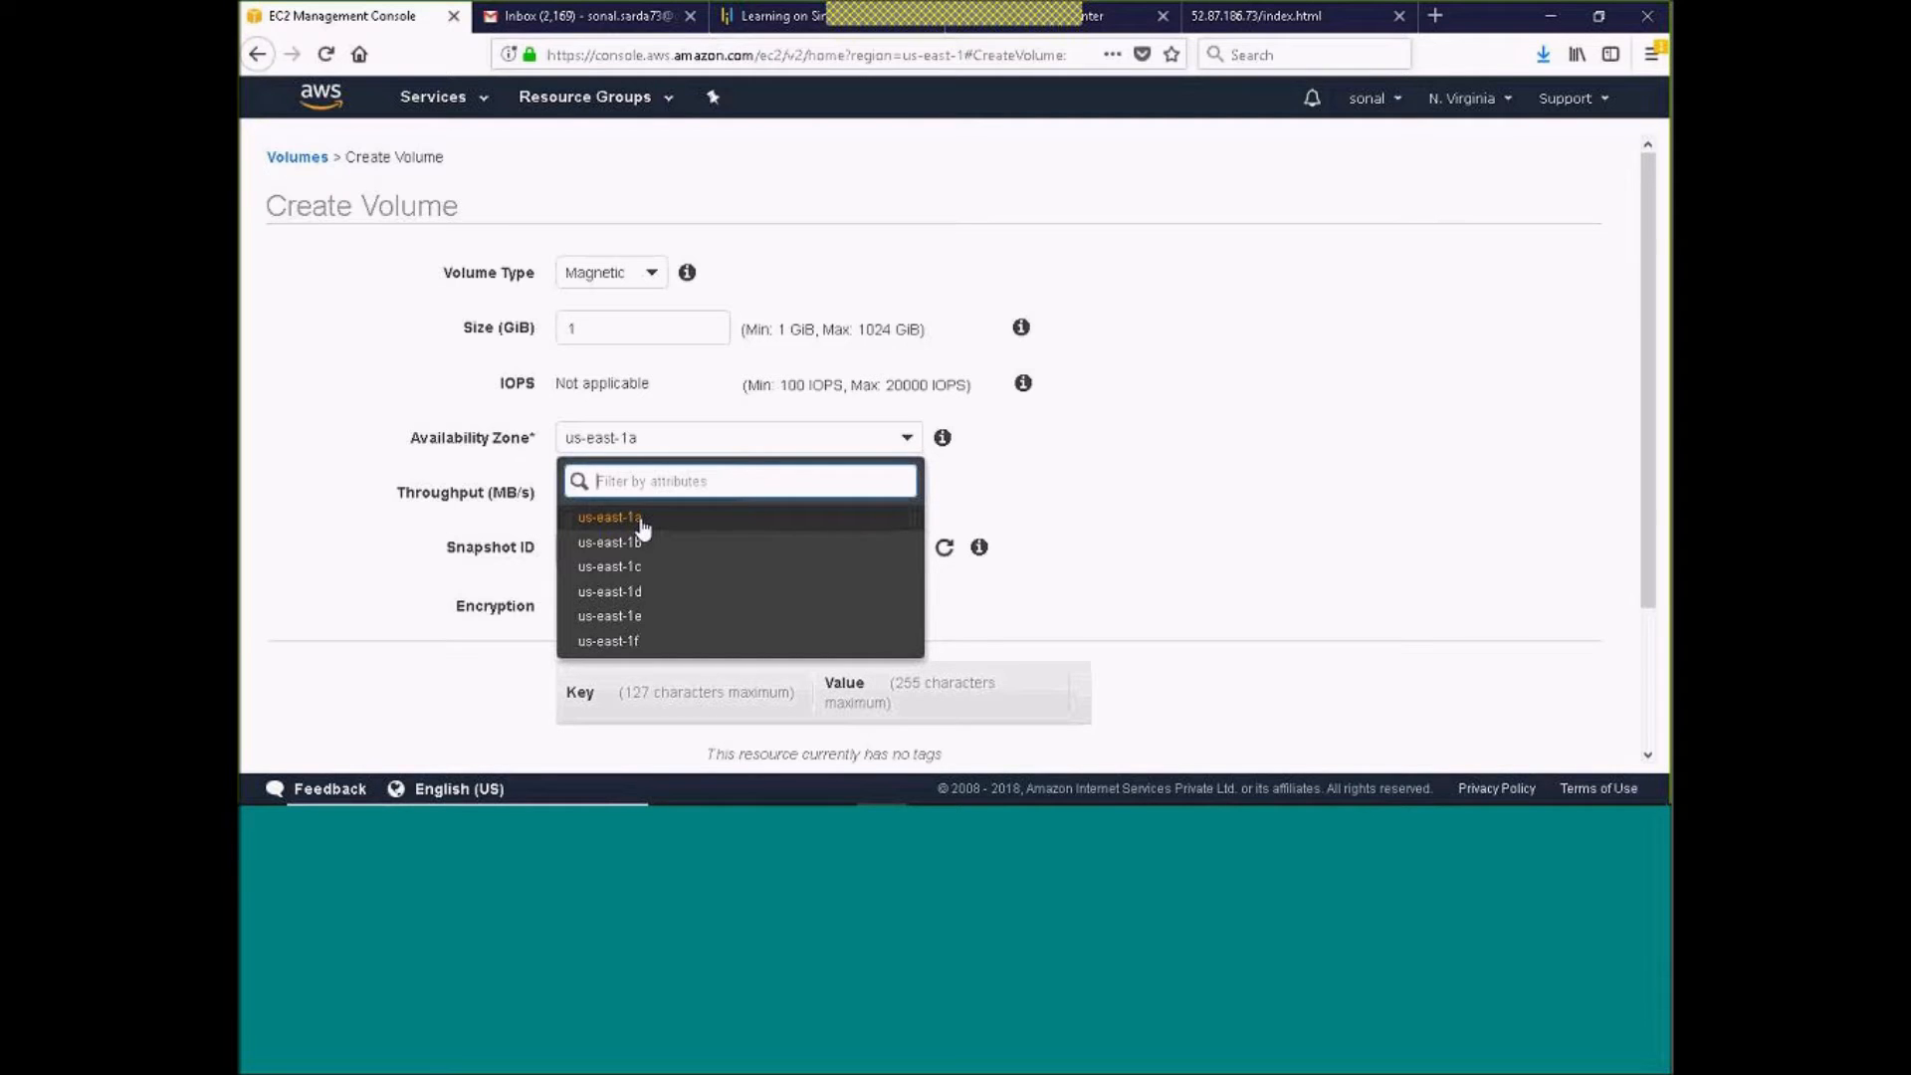
click(784, 219)
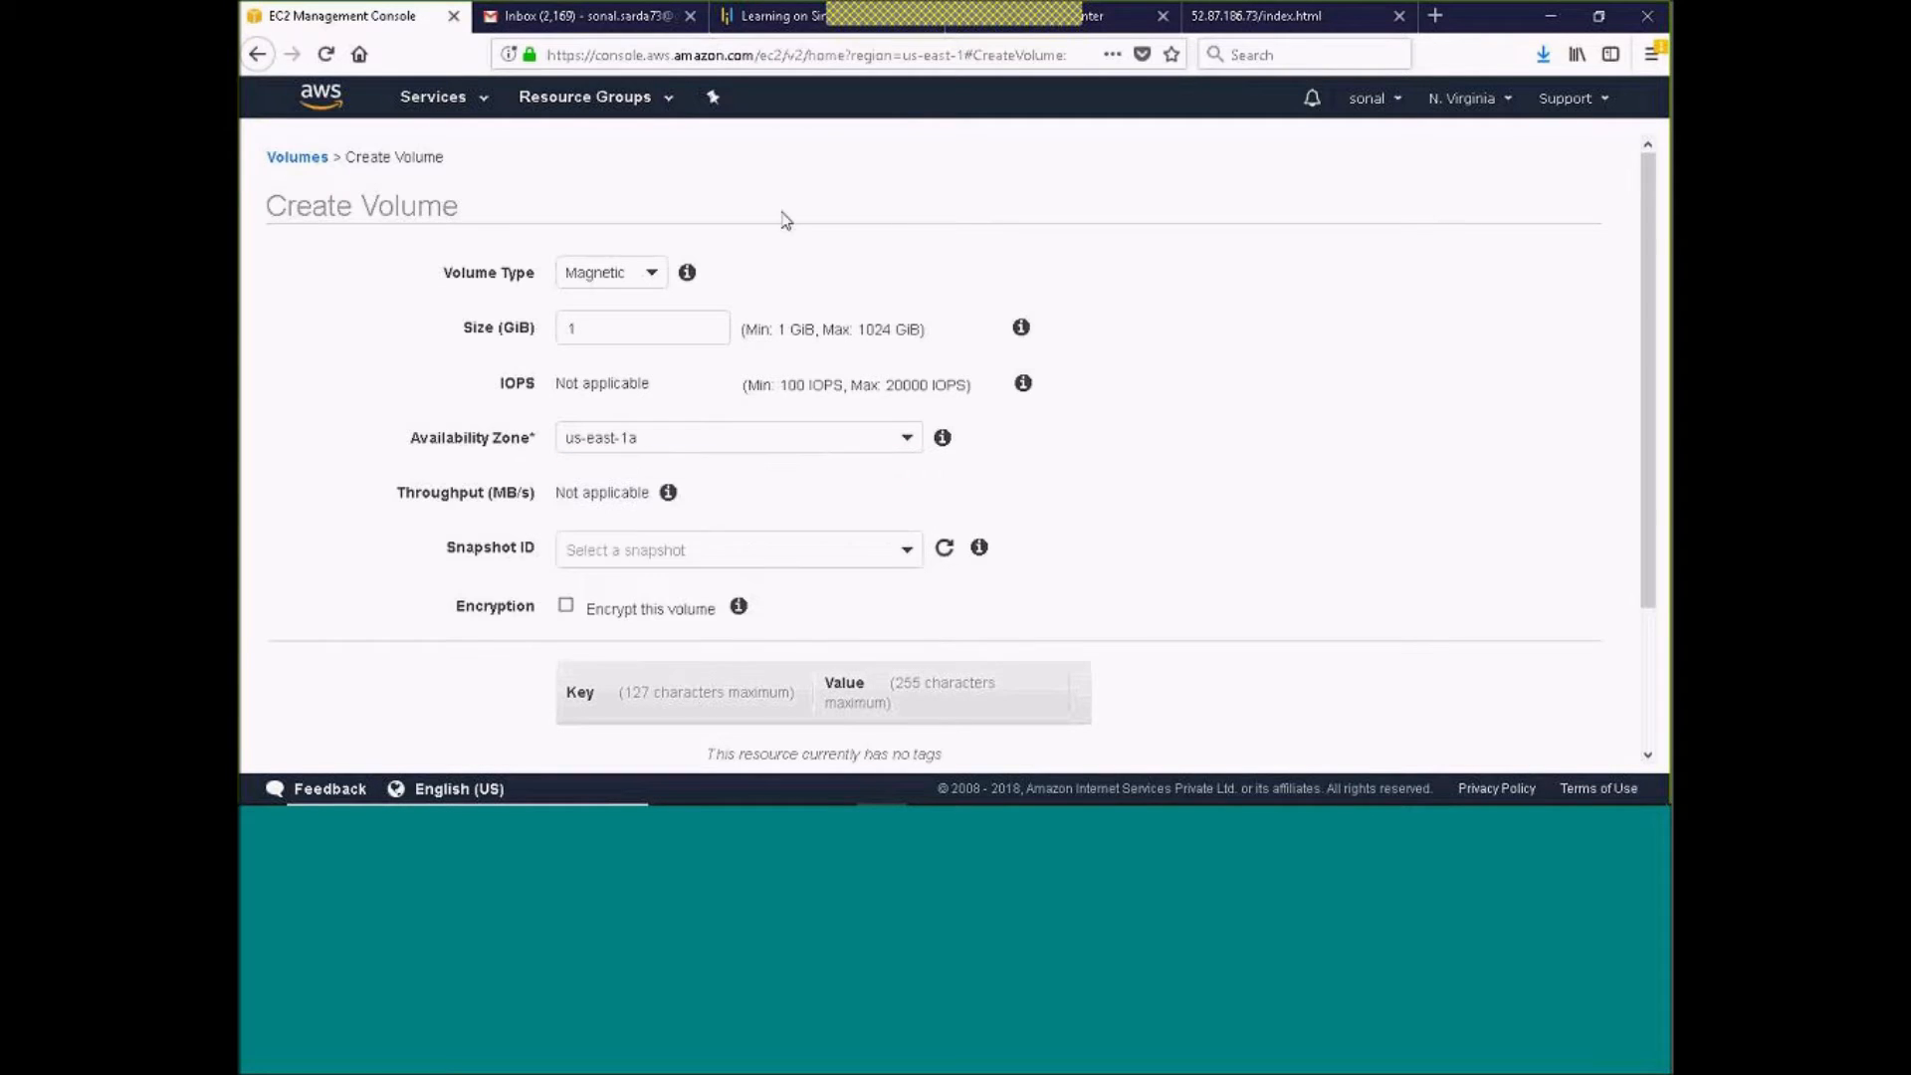
click(443, 98)
click(299, 199)
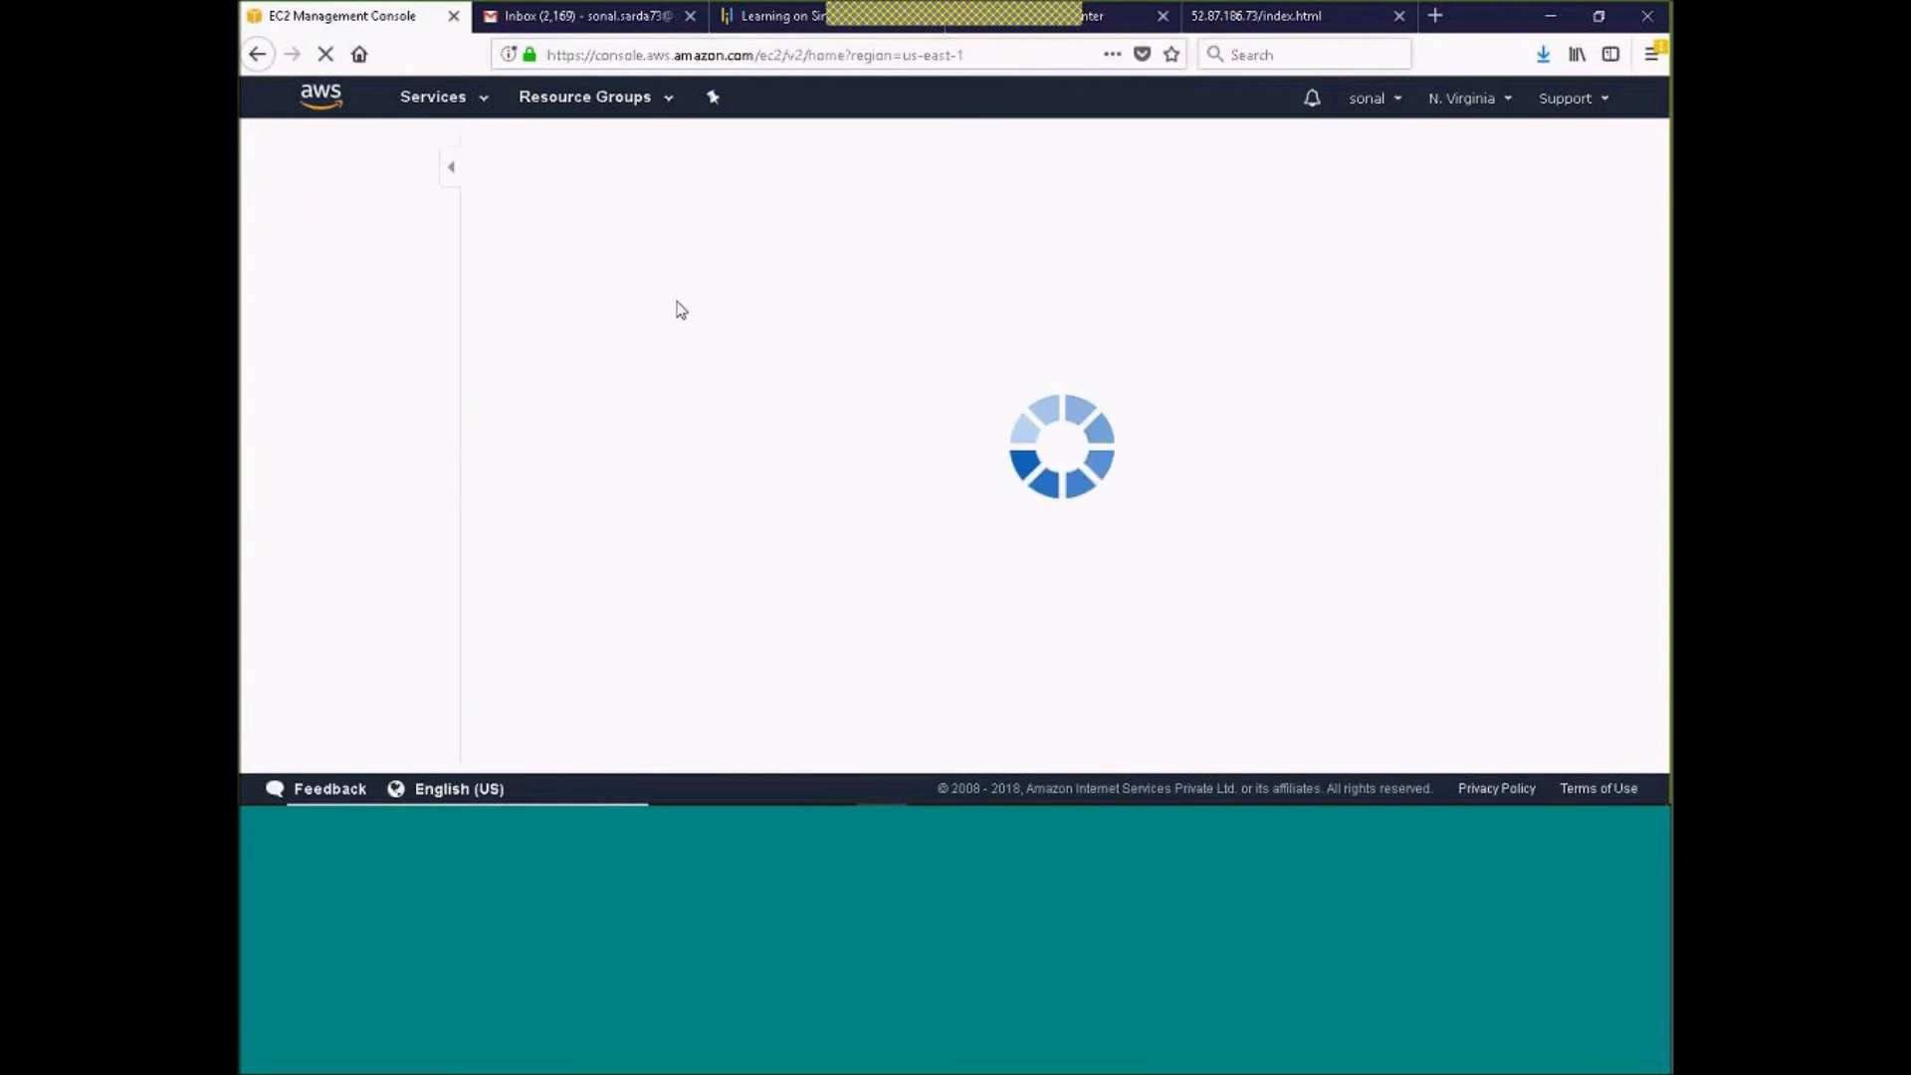
Check the availability zone of the running AMIEC2 instance
click(652, 214)
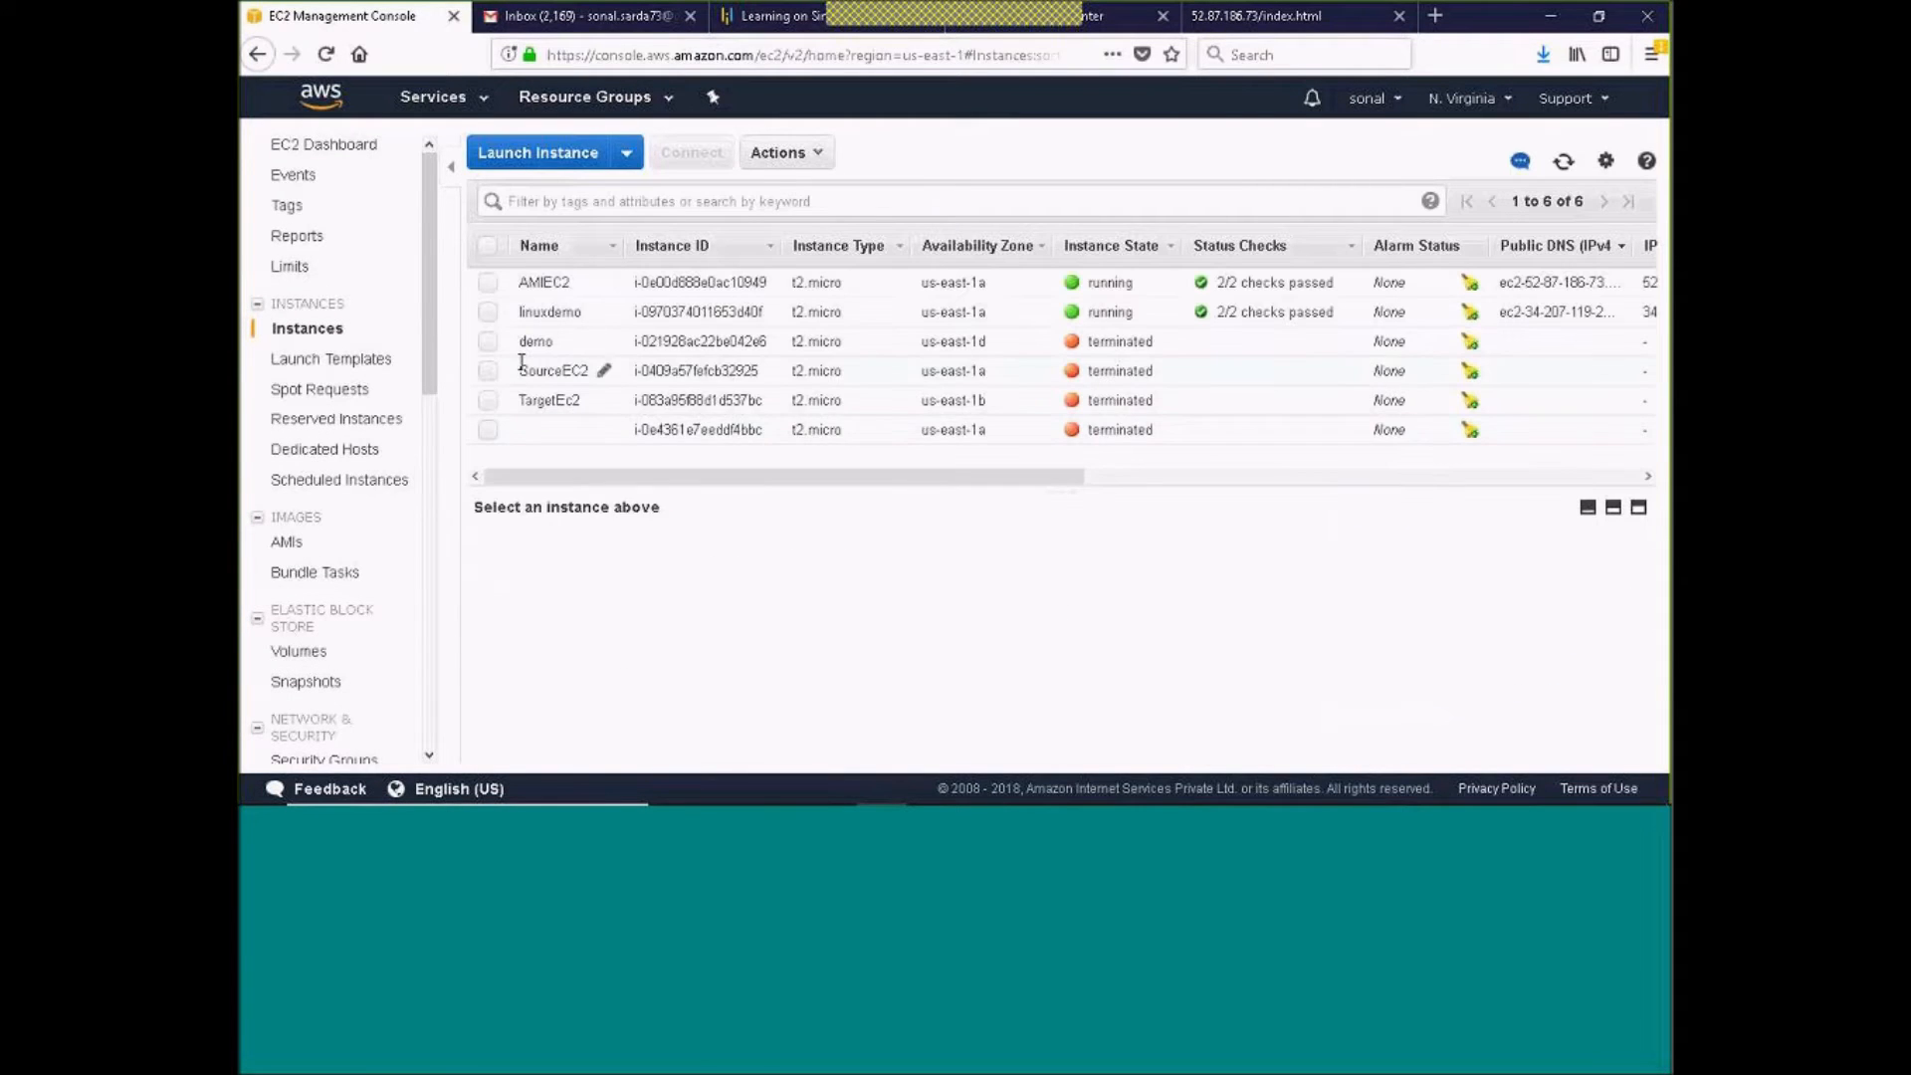
click(489, 285)
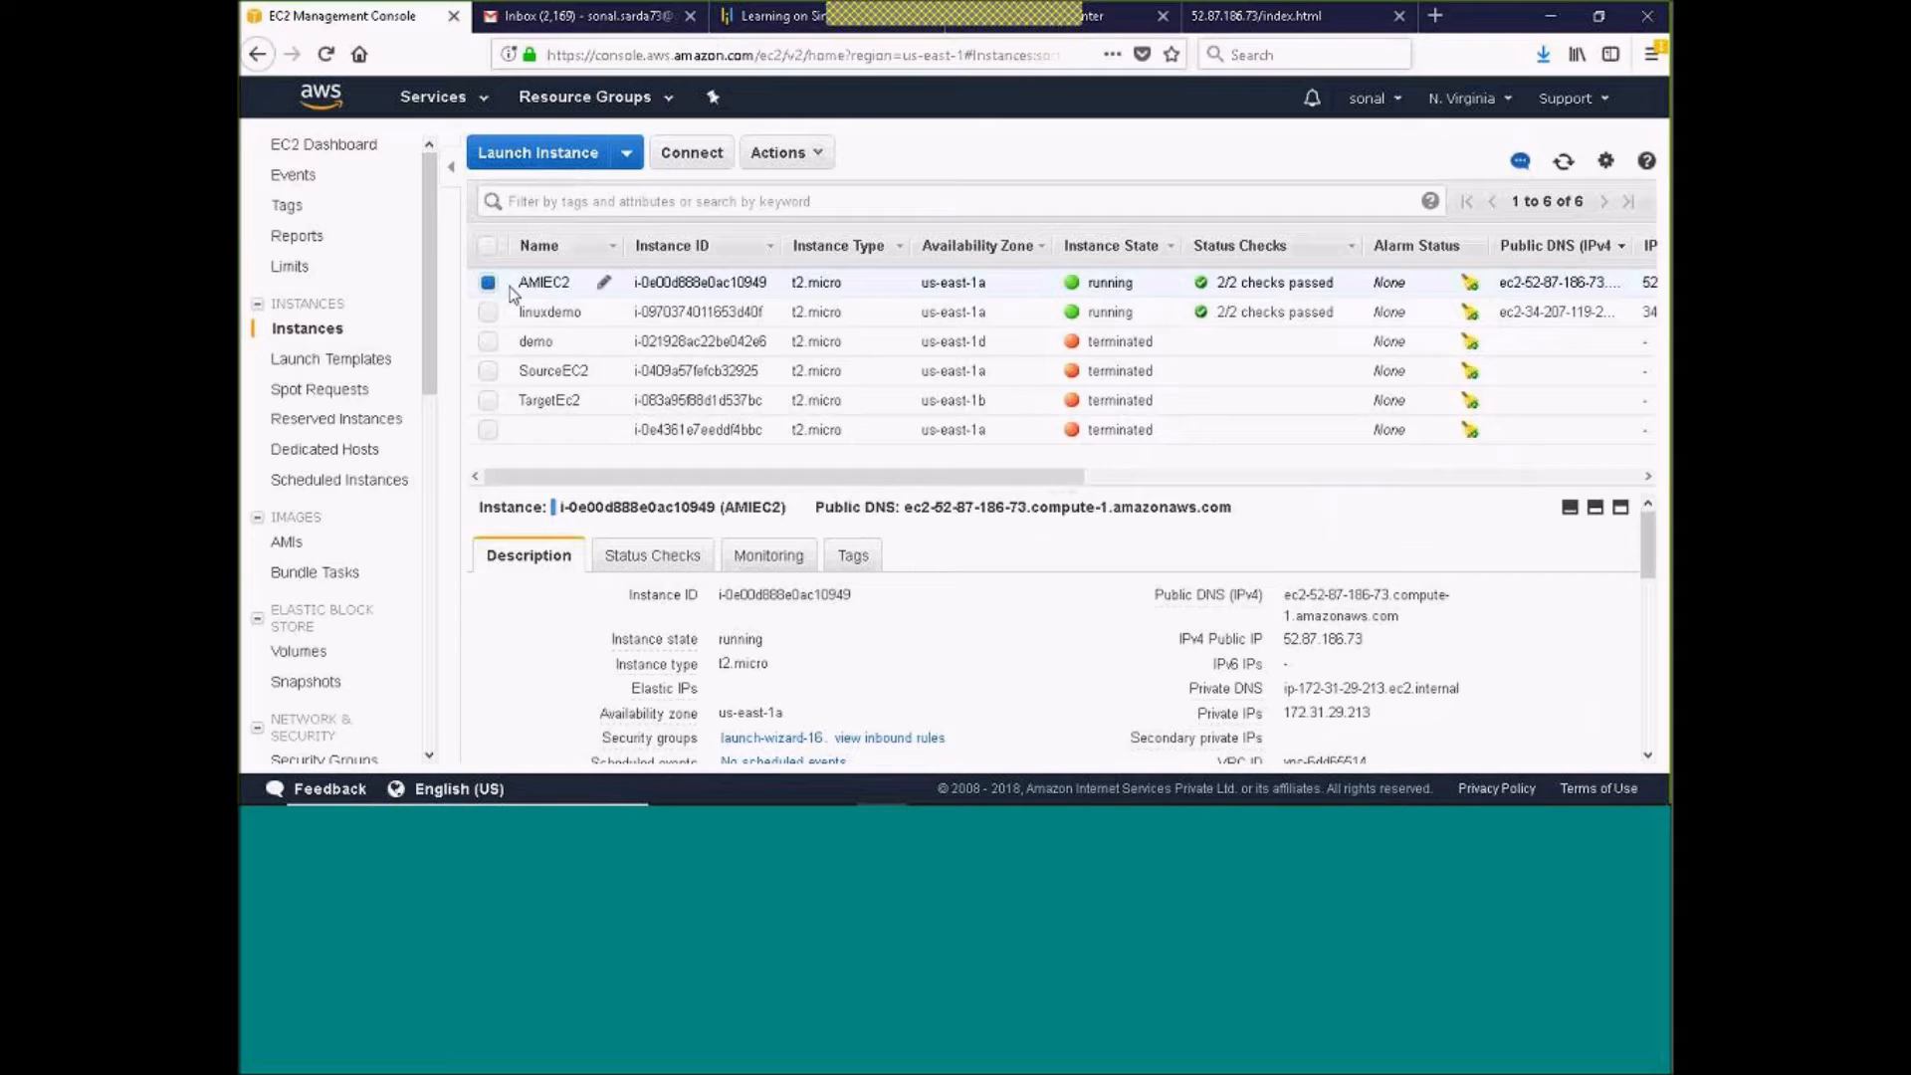
click(800, 712)
Start creating a new EBS volume with the type Magnetic and a size of 1 GiB
click(304, 652)
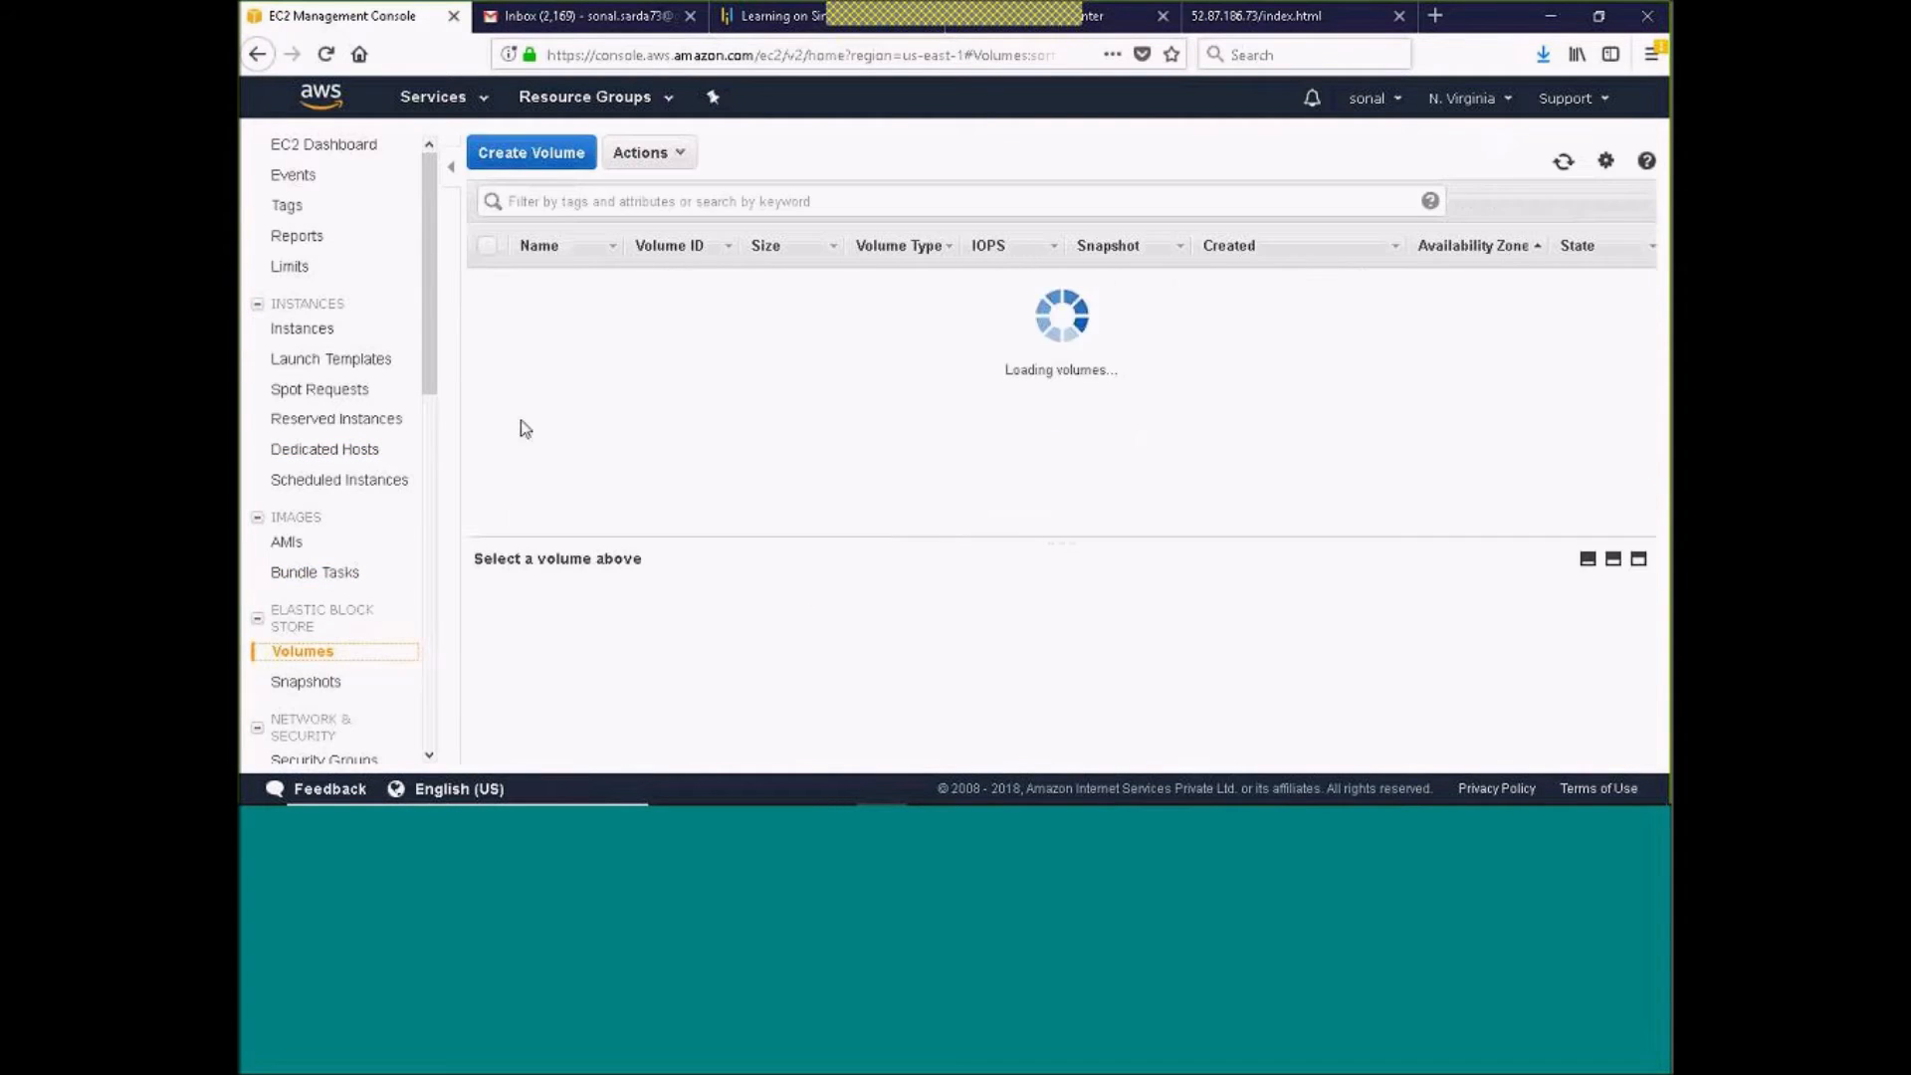
click(535, 156)
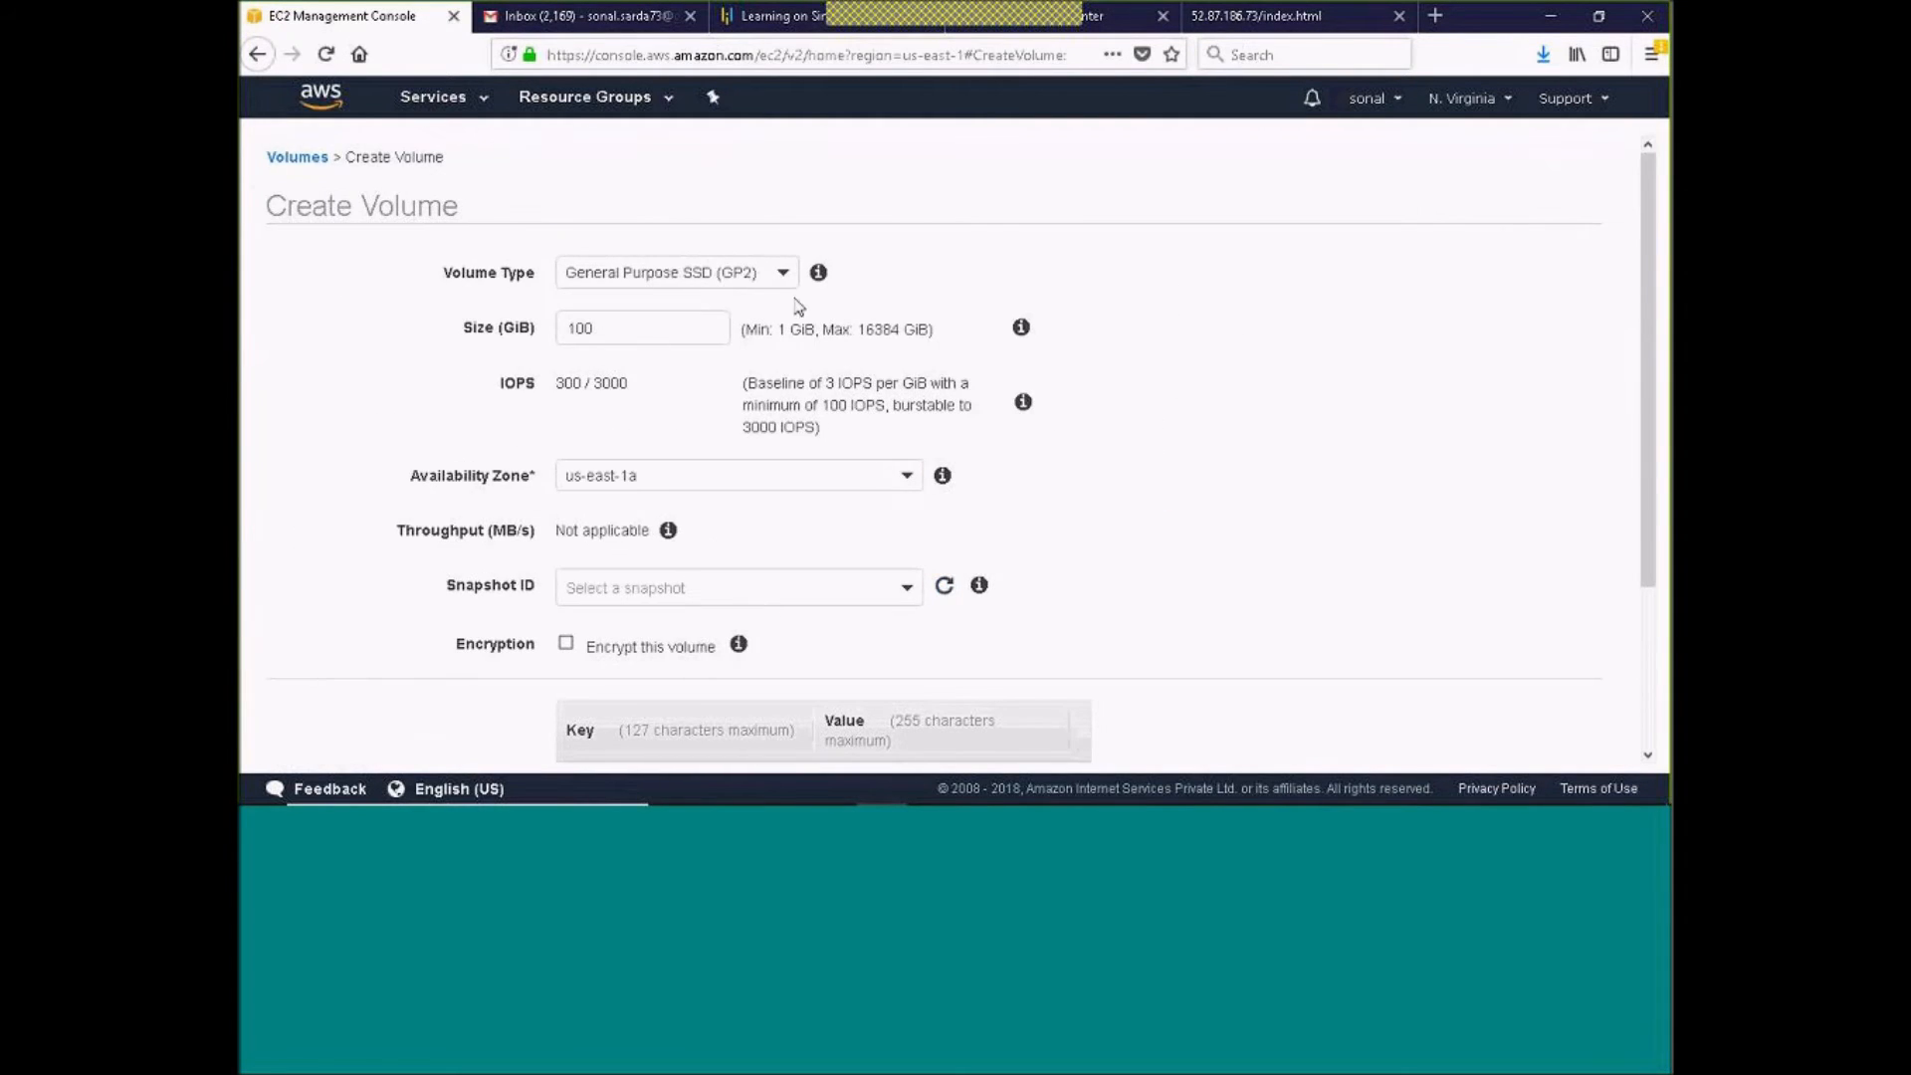
click(778, 275)
click(605, 450)
click(543, 332)
key(ctrl+a)
text(1)
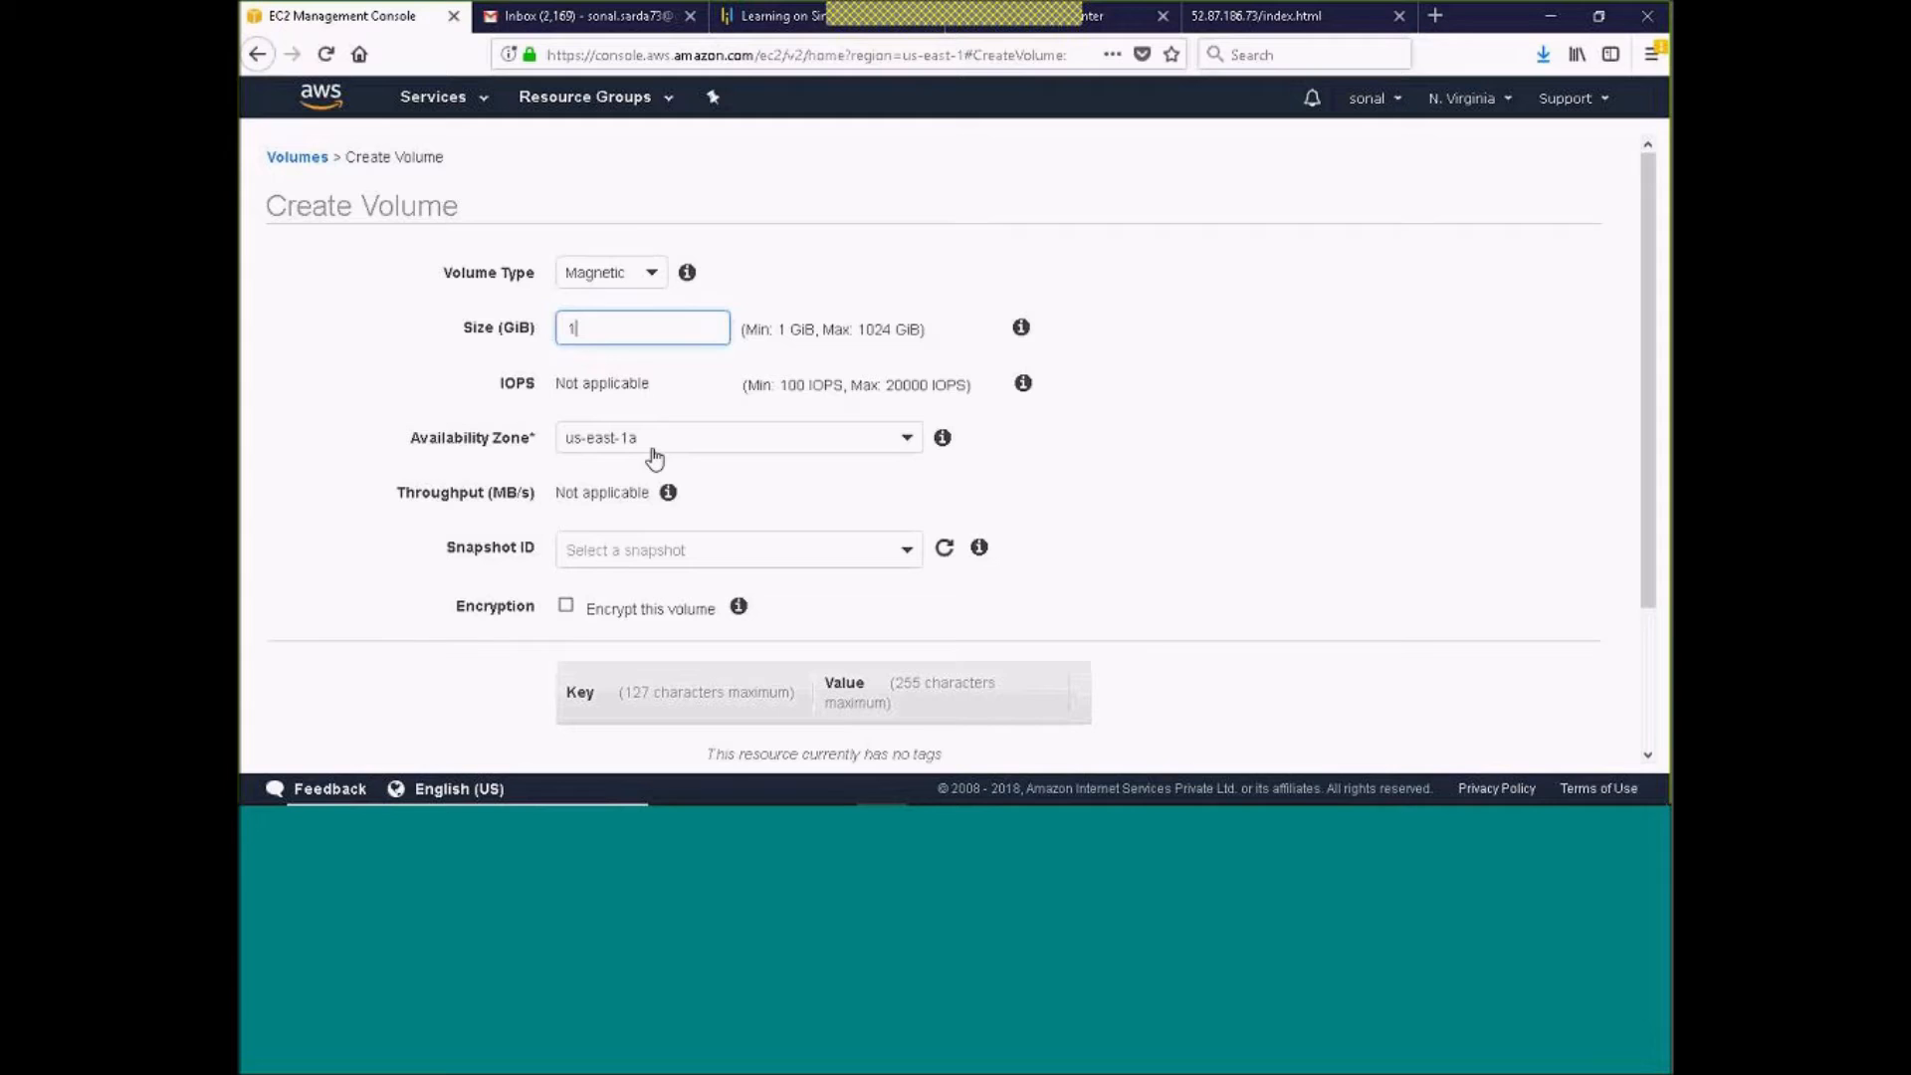
Review the snapshot field and the master key options for encryption, leaving the volume unencrypted
click(907, 556)
click(907, 560)
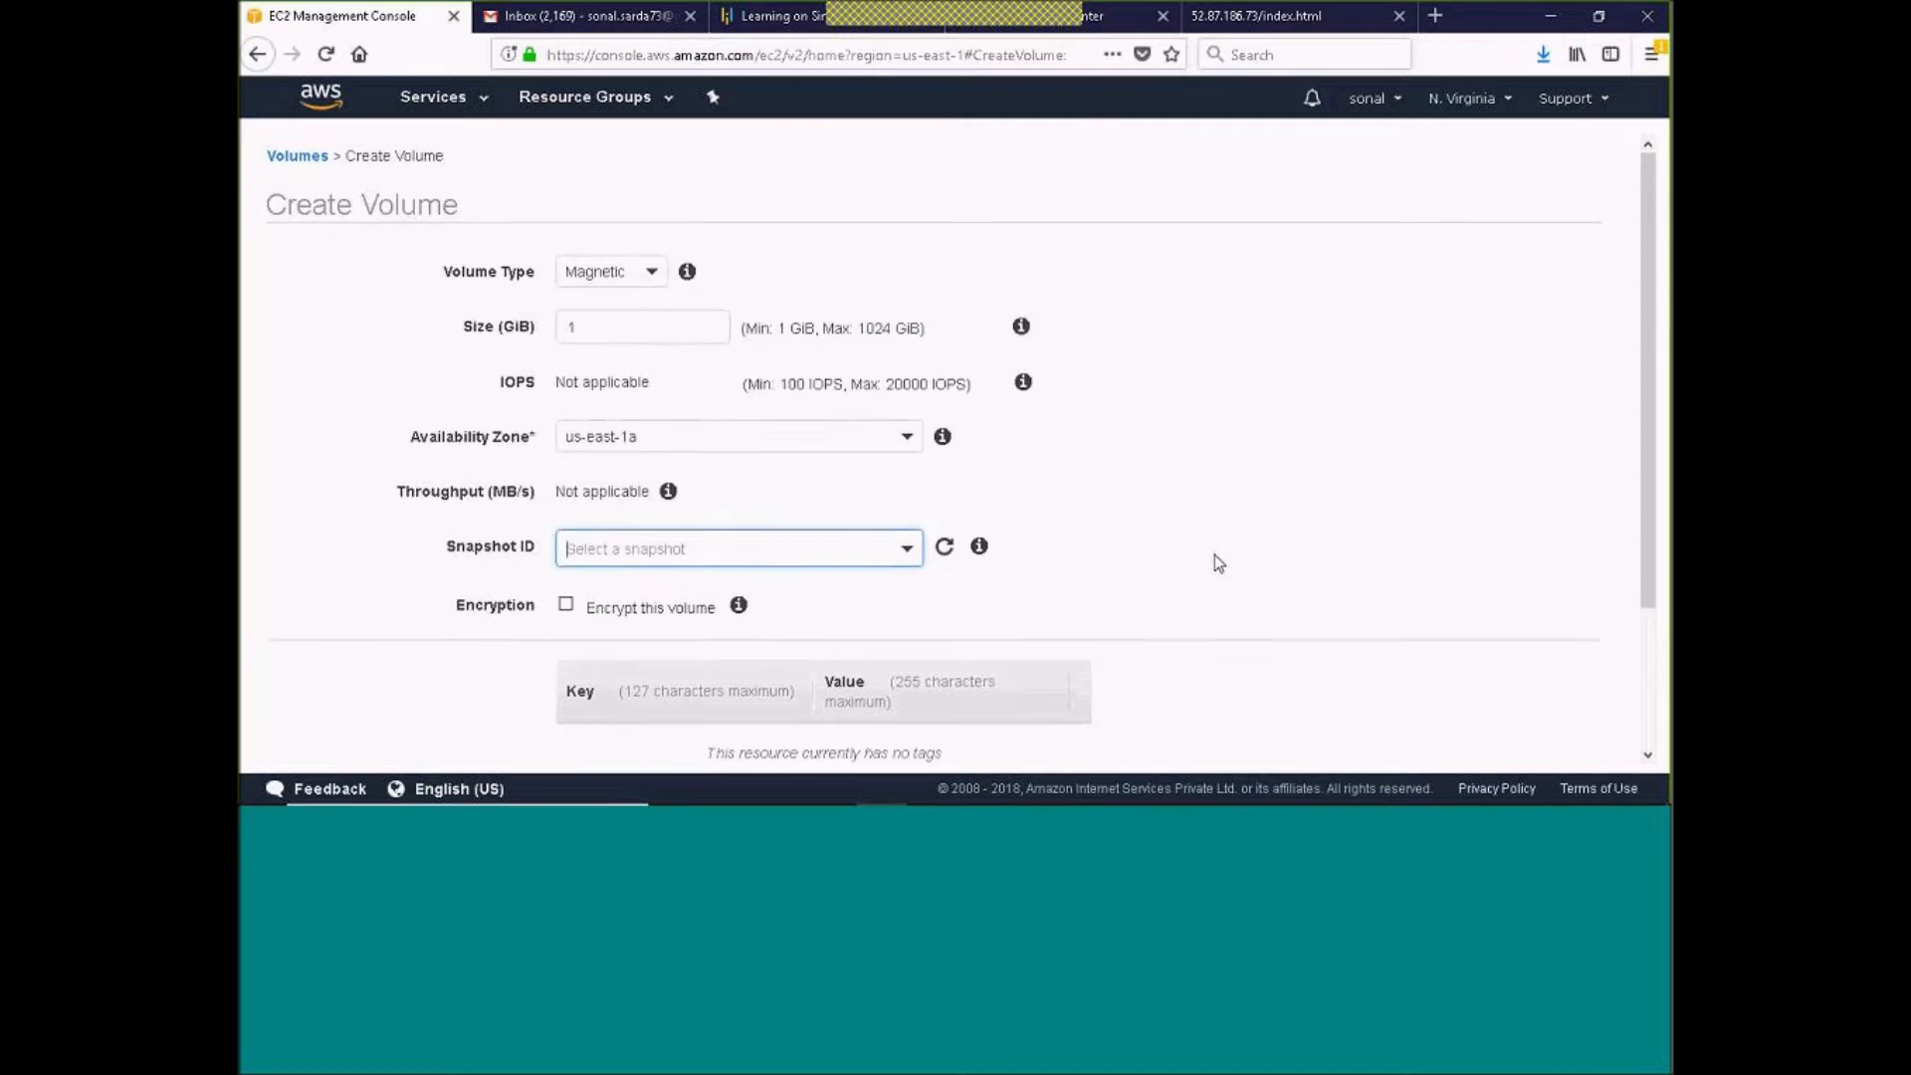
scroll(1214, 555, down, 3)
click(568, 435)
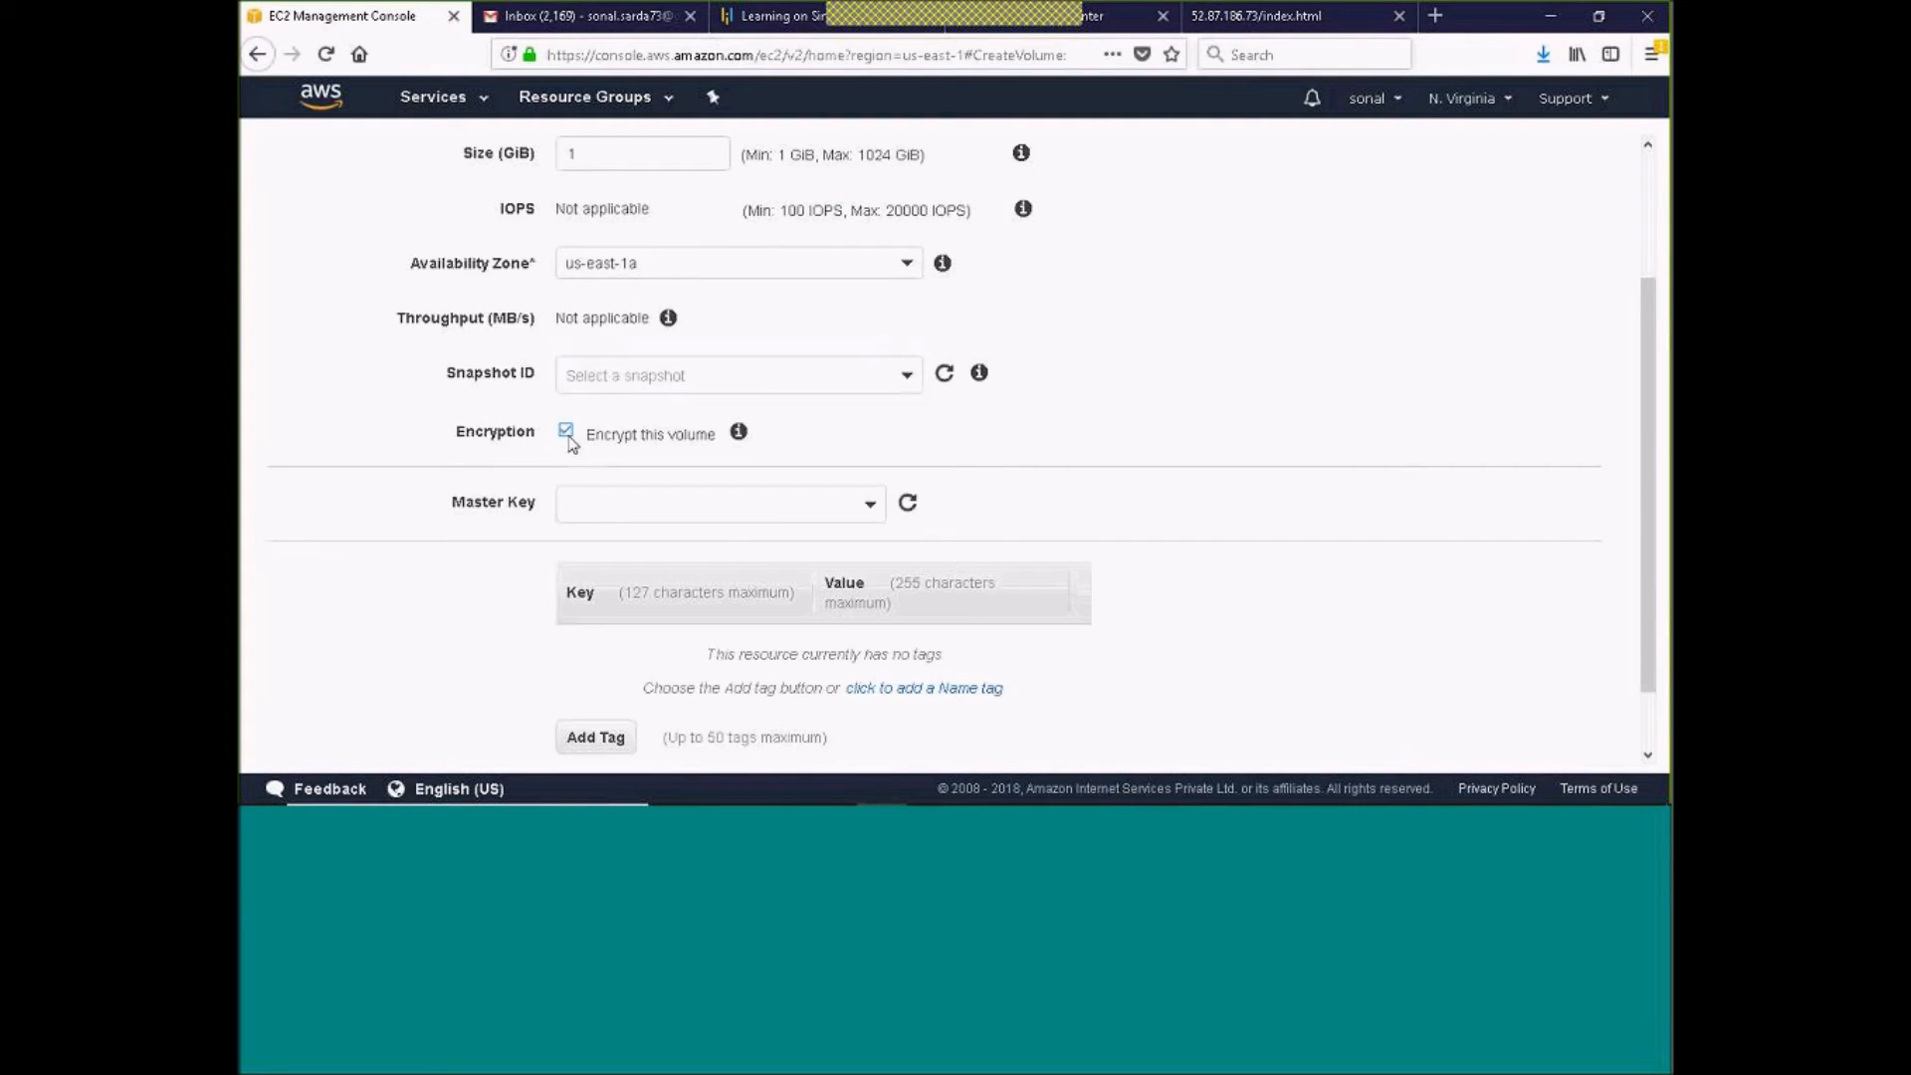
click(567, 436)
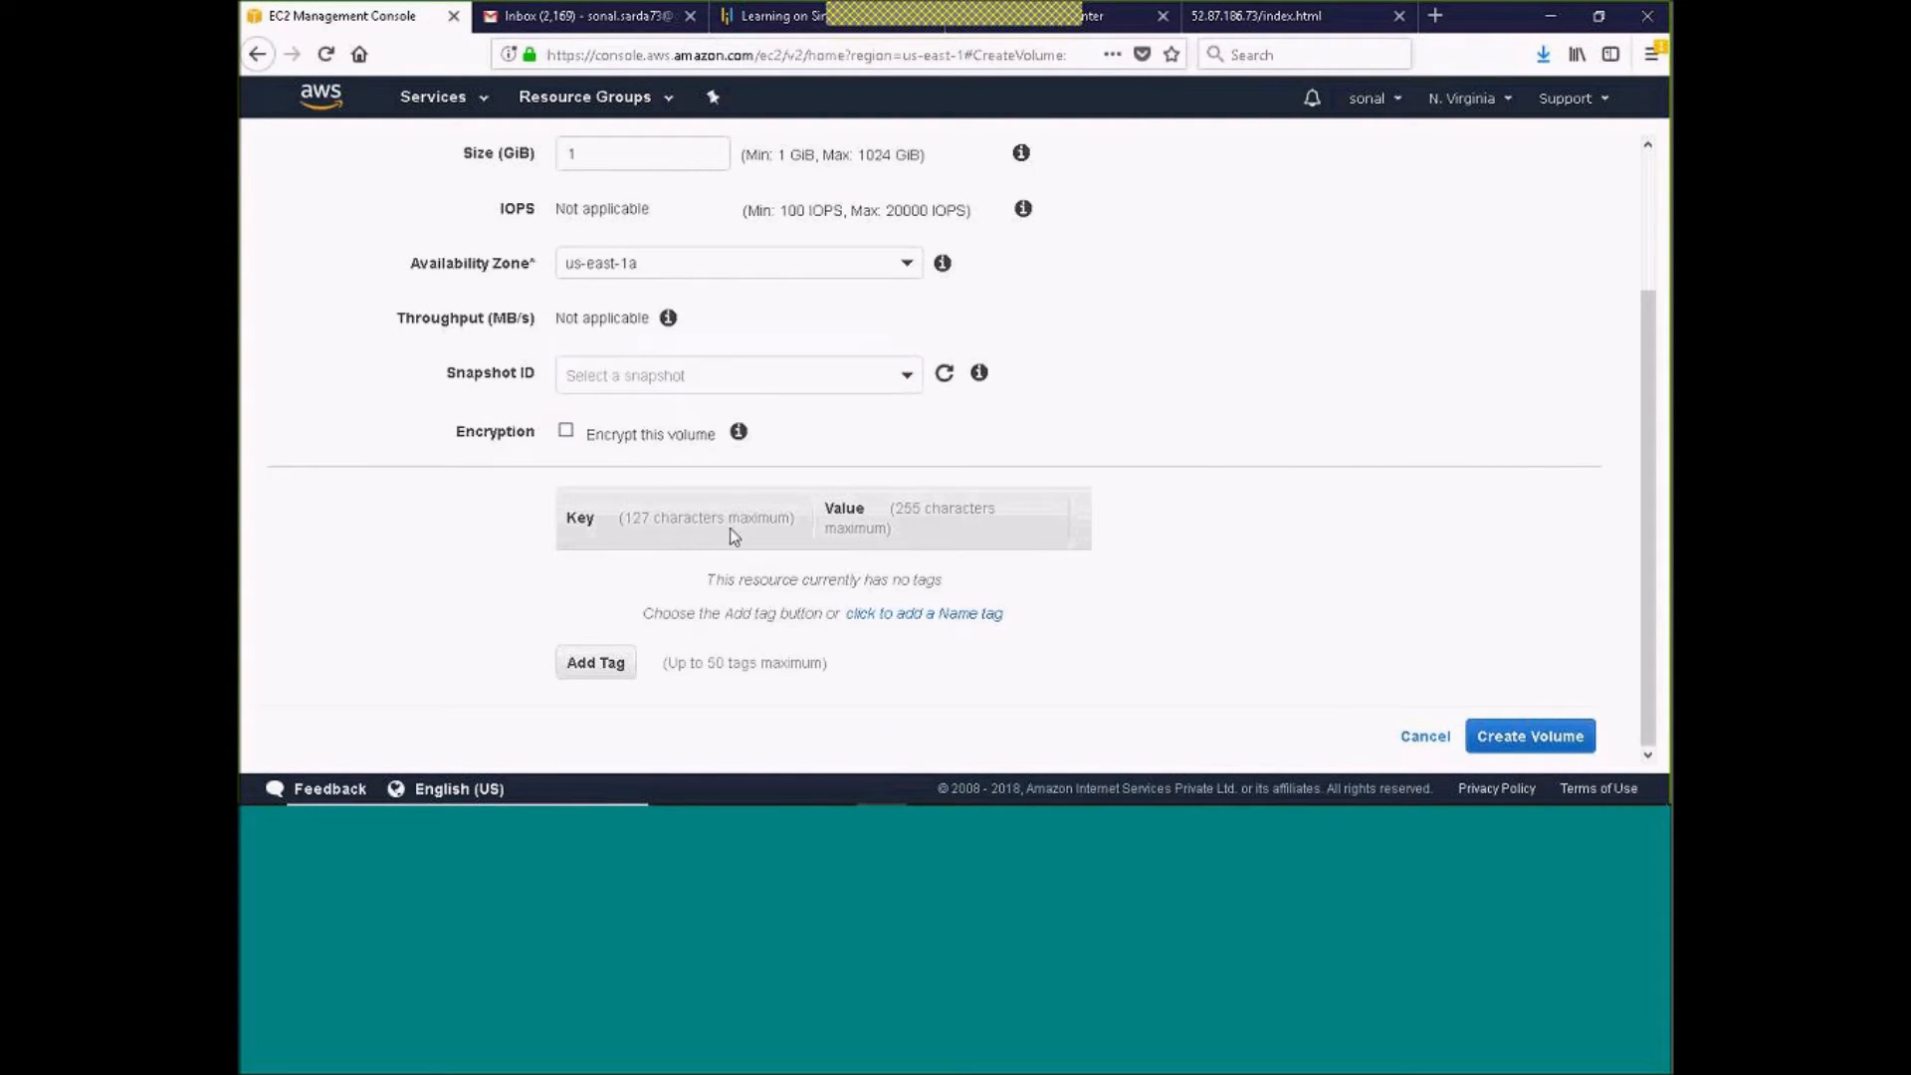
click(584, 444)
click(846, 504)
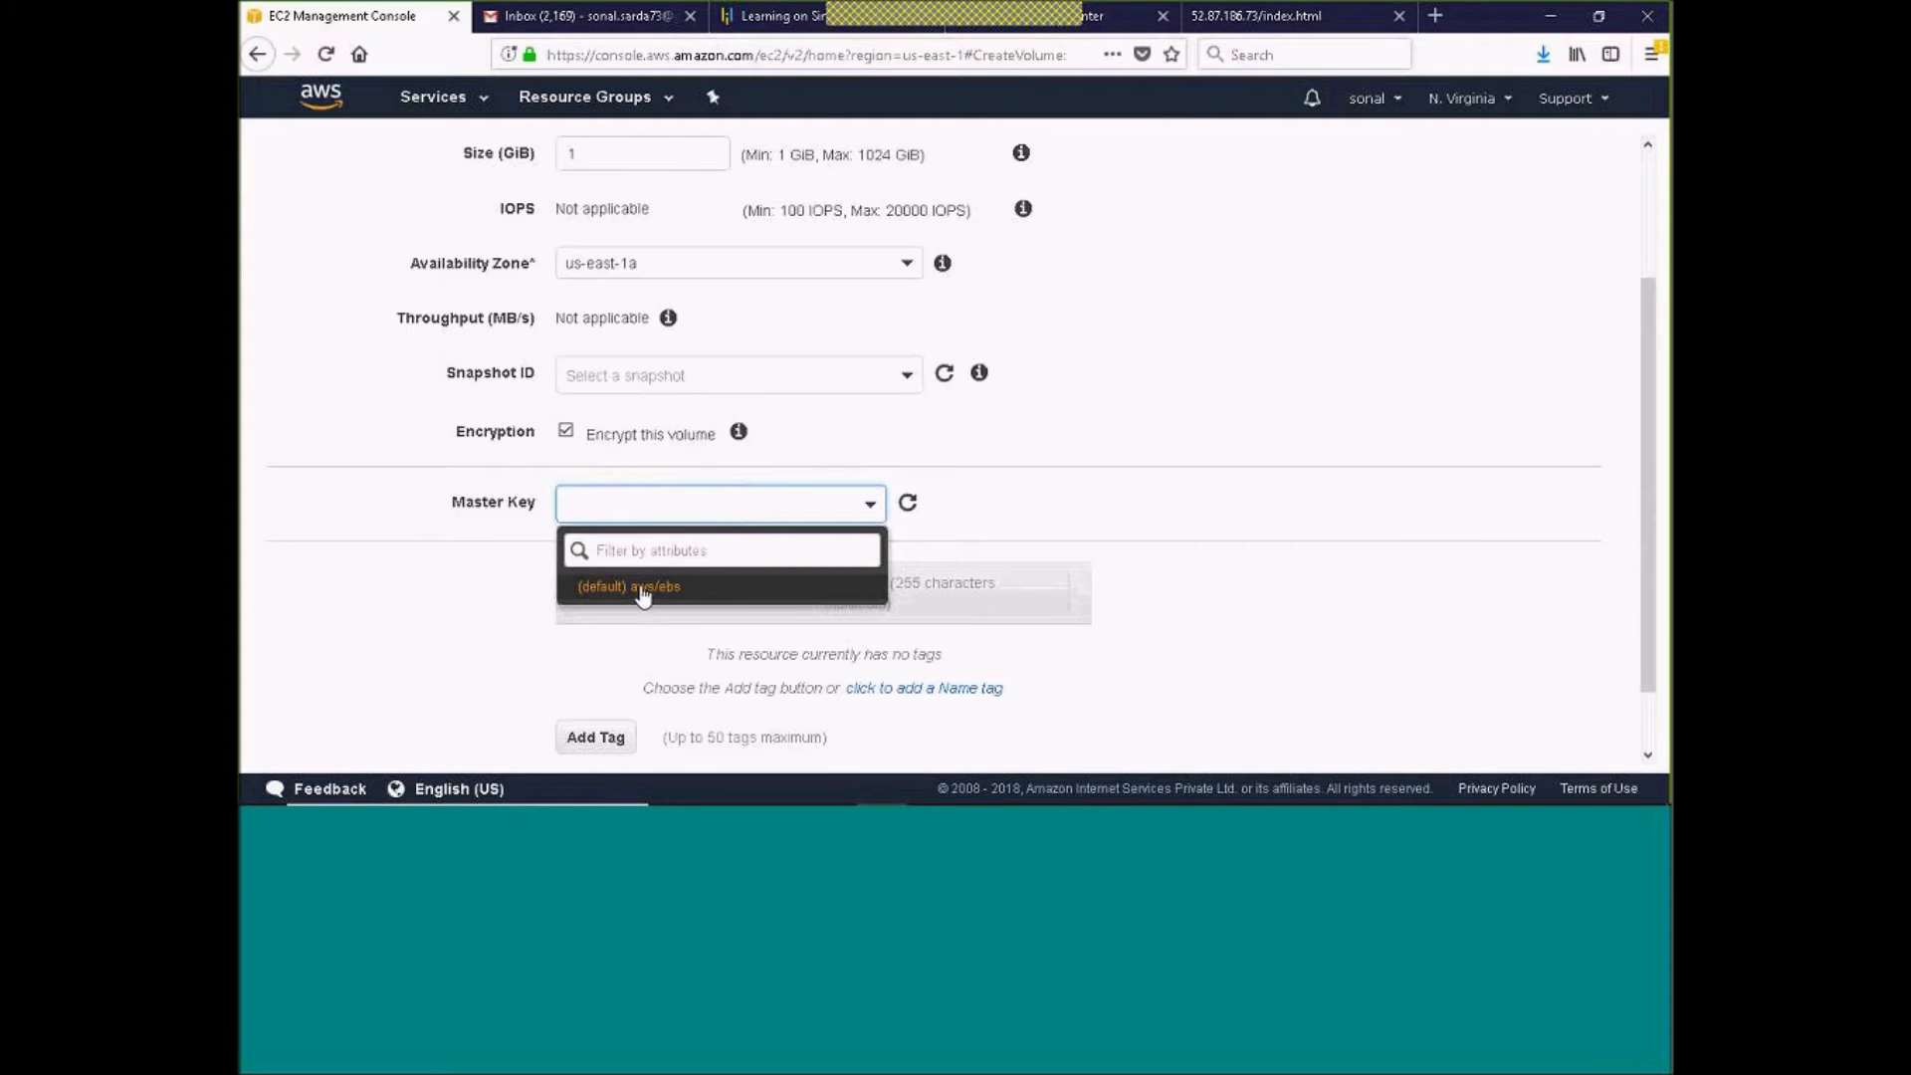
click(565, 431)
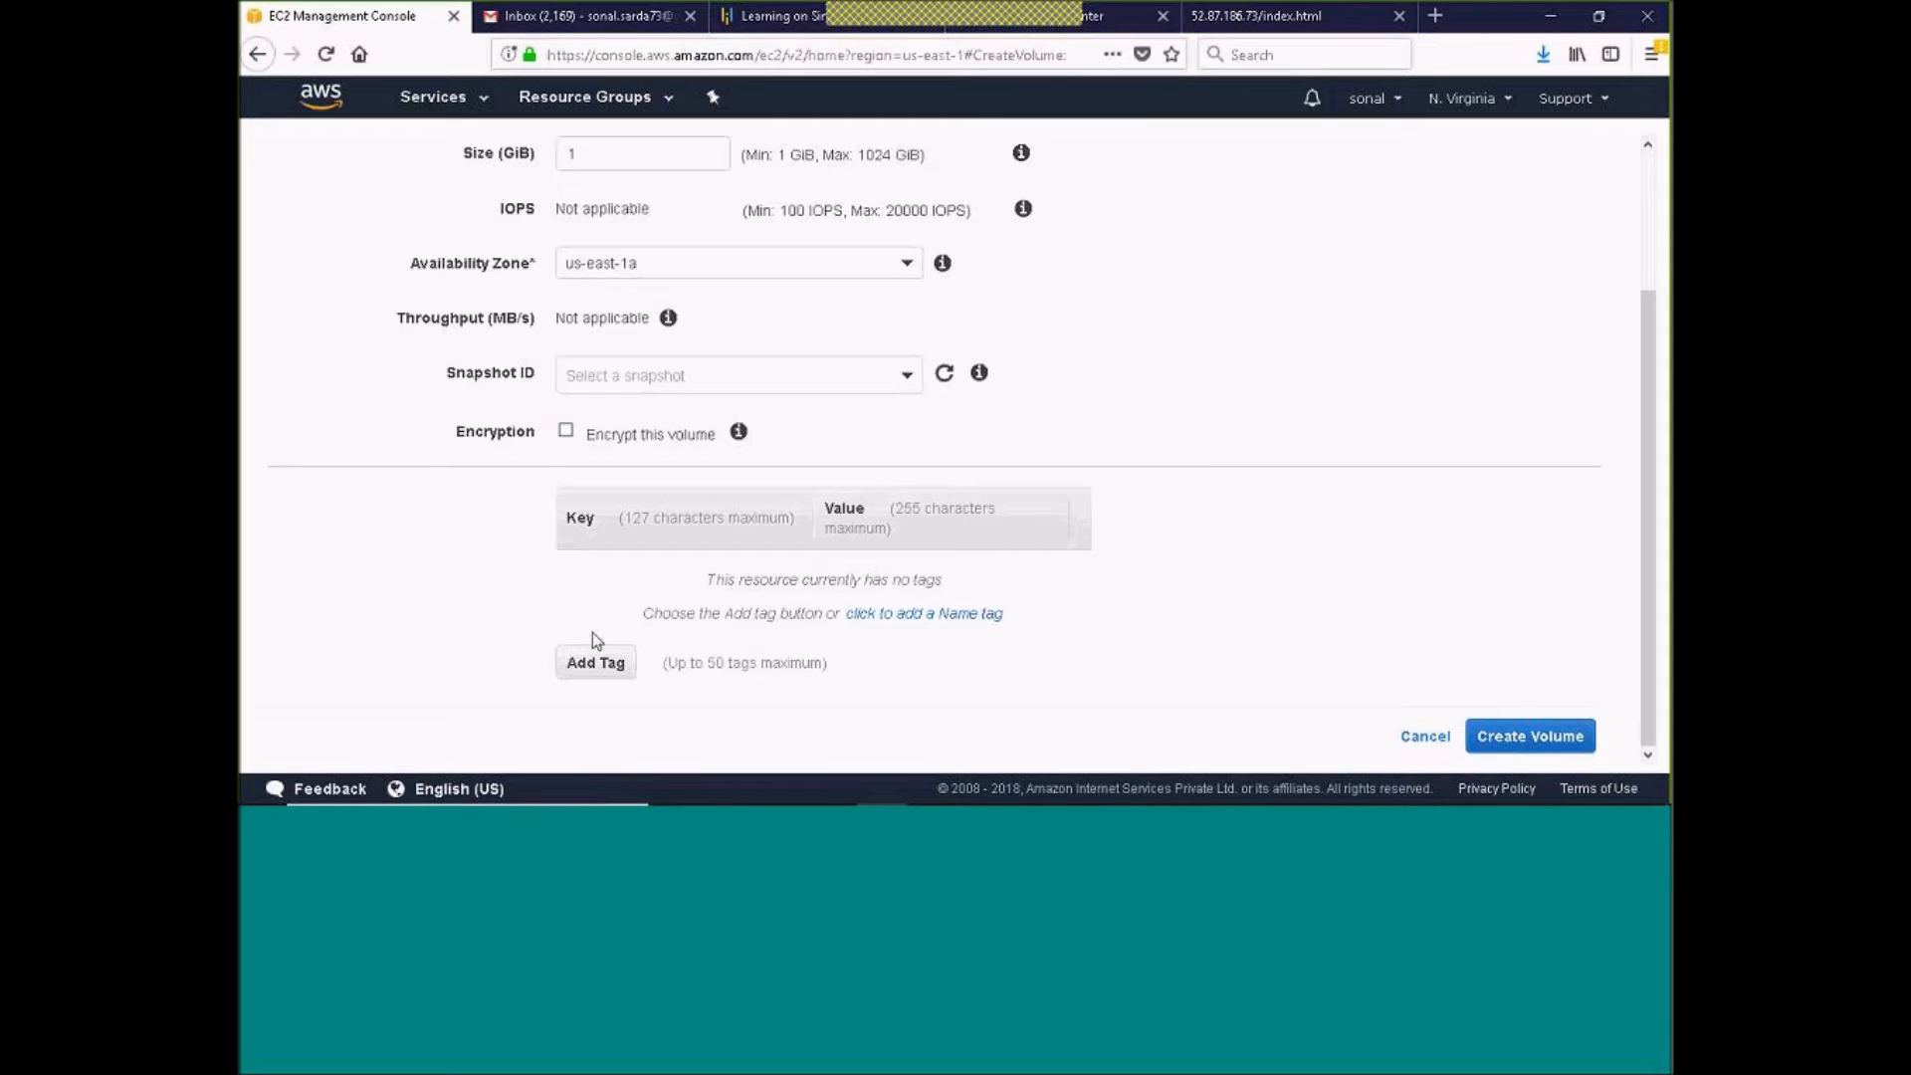
Add a tag with key Name and value AMIEC2EBS, and create the volume
click(606, 667)
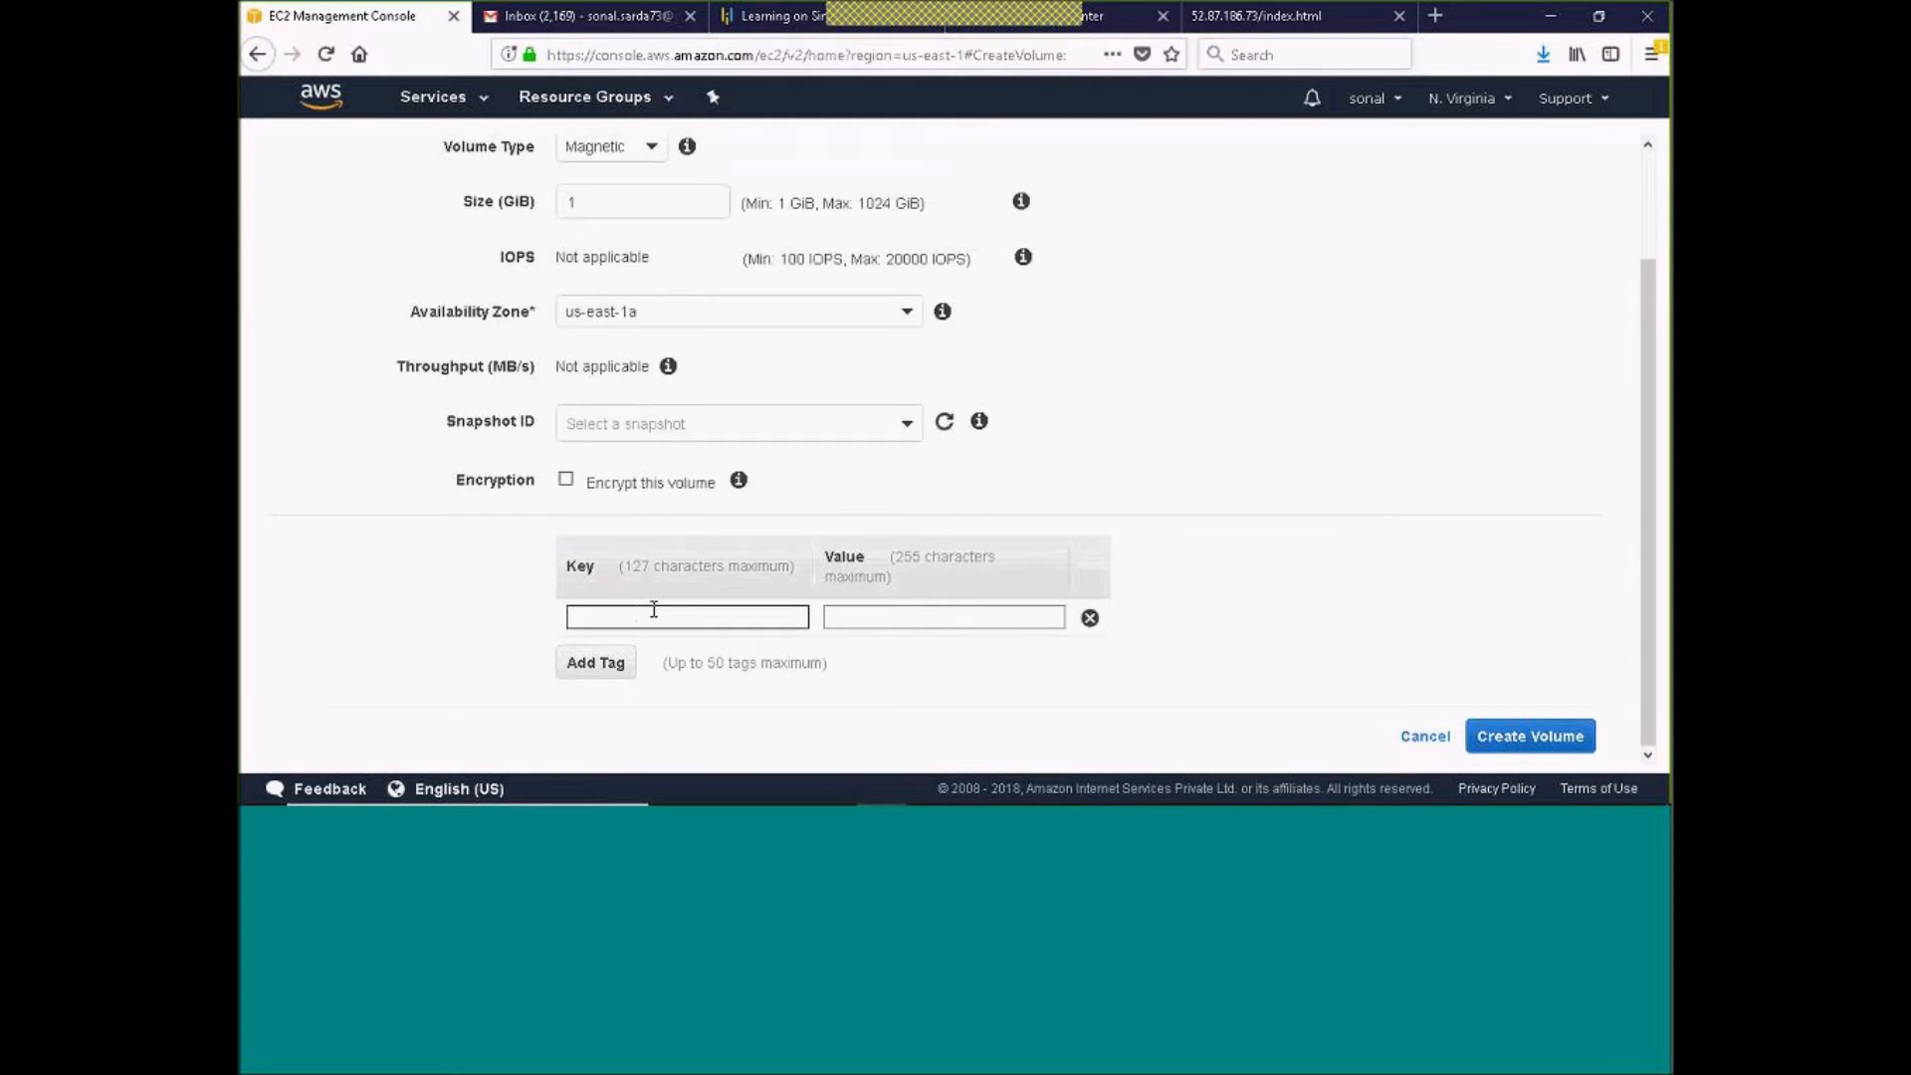
text(name)
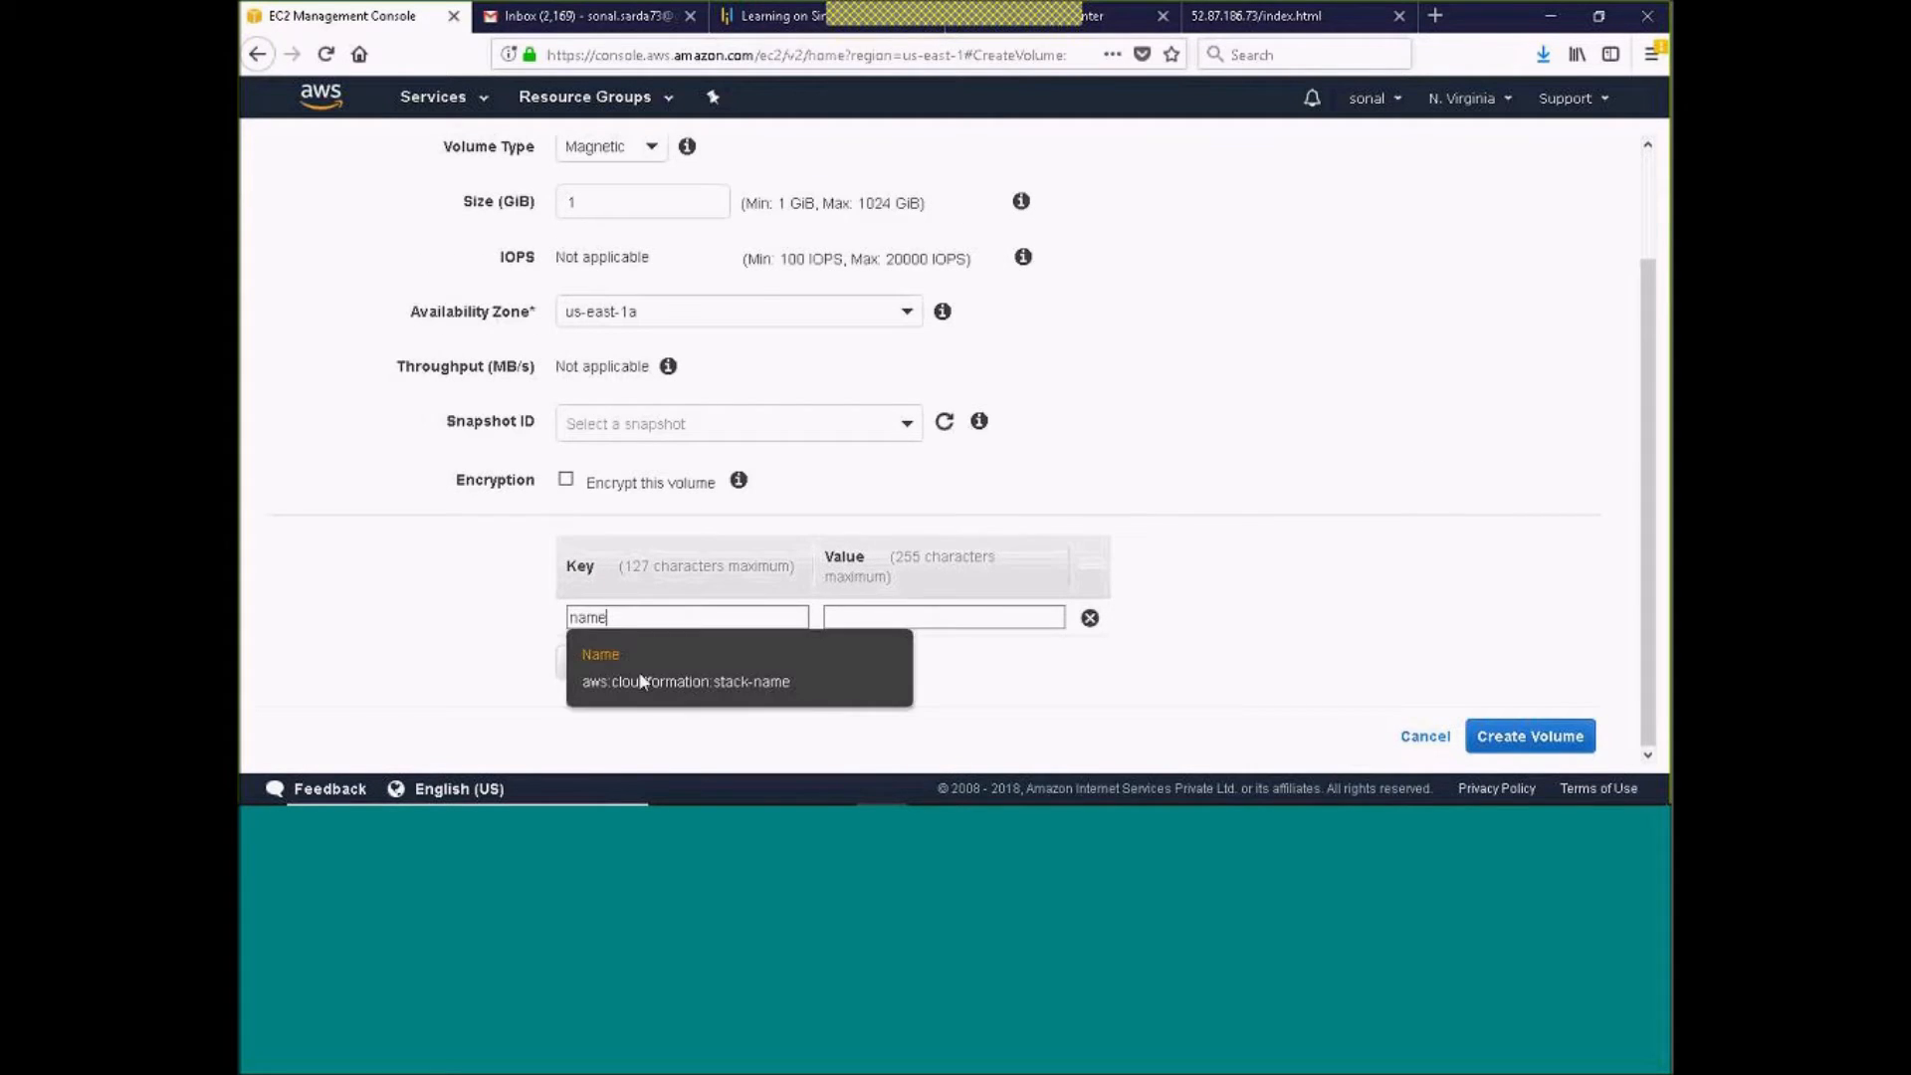
click(637, 649)
click(891, 612)
text(AMIA)
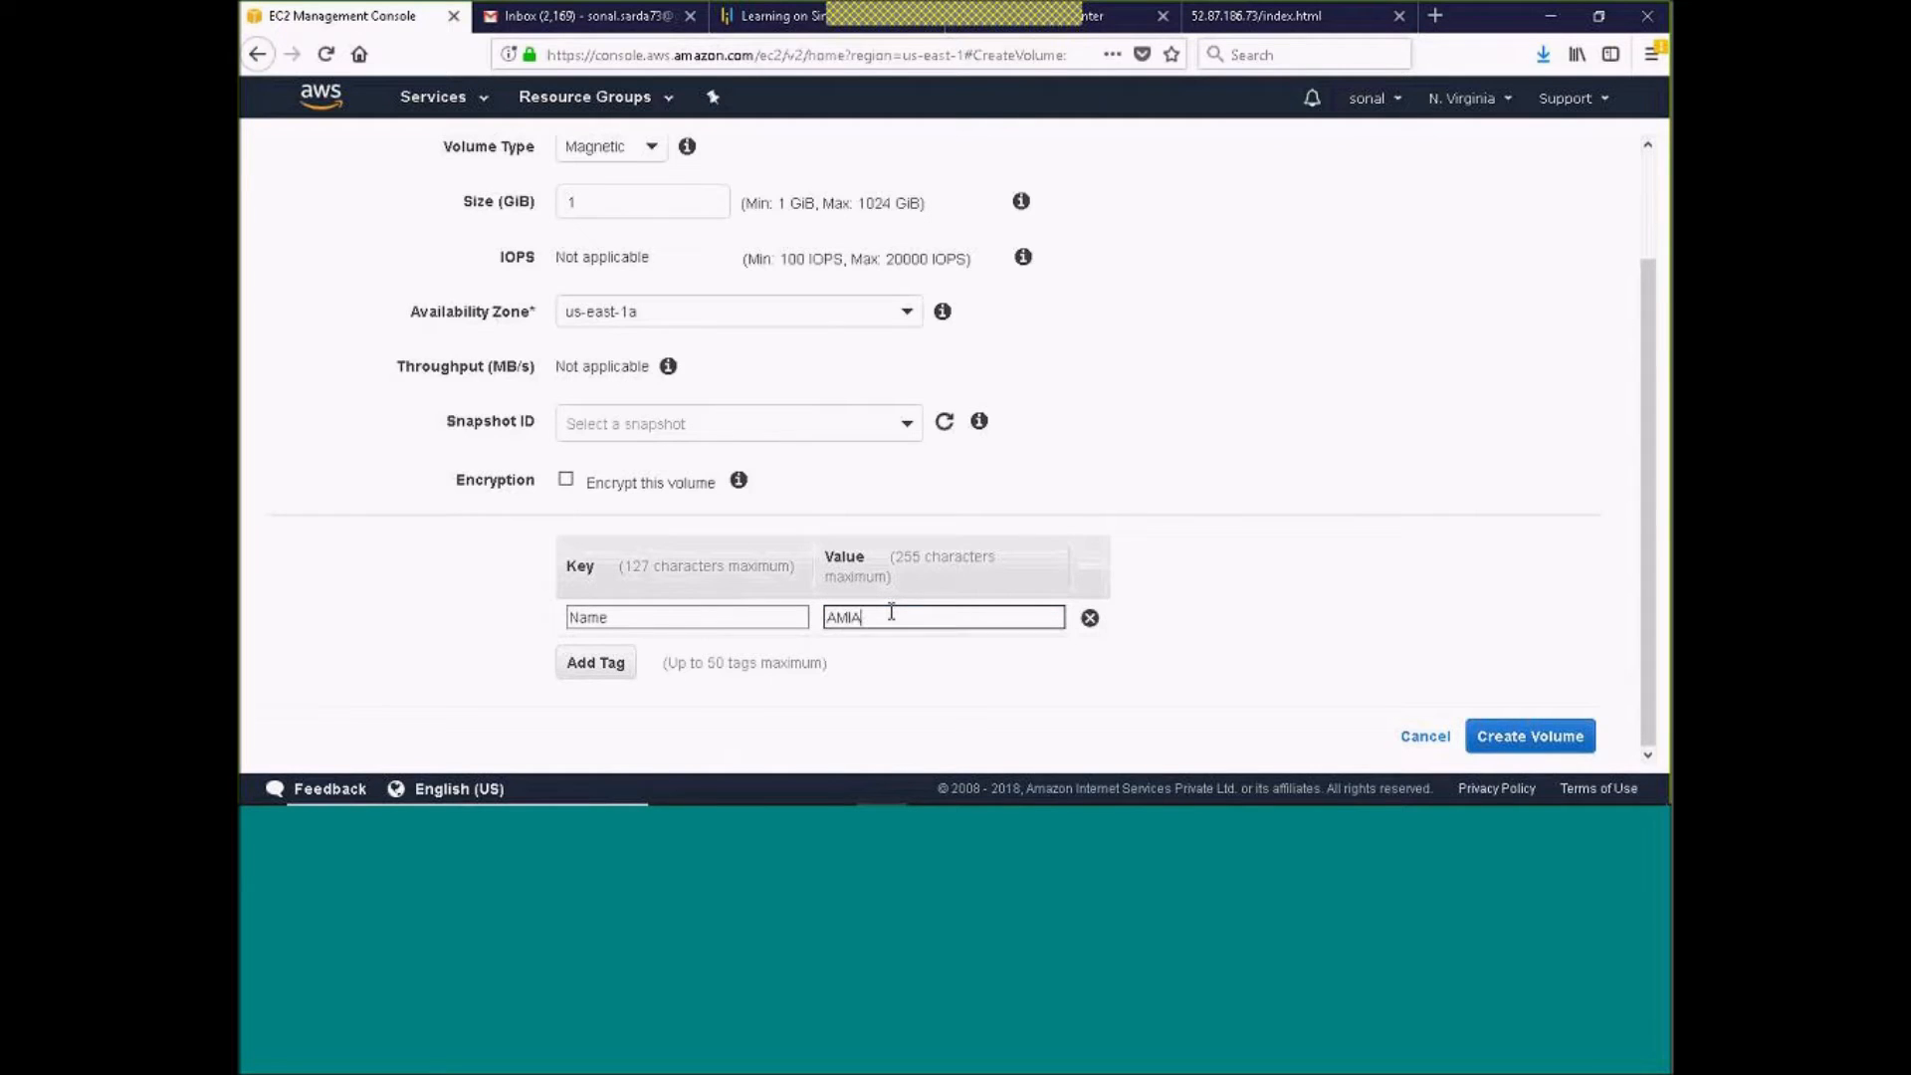
key(BackSpace)
text(EC2EBS)
click(1557, 737)
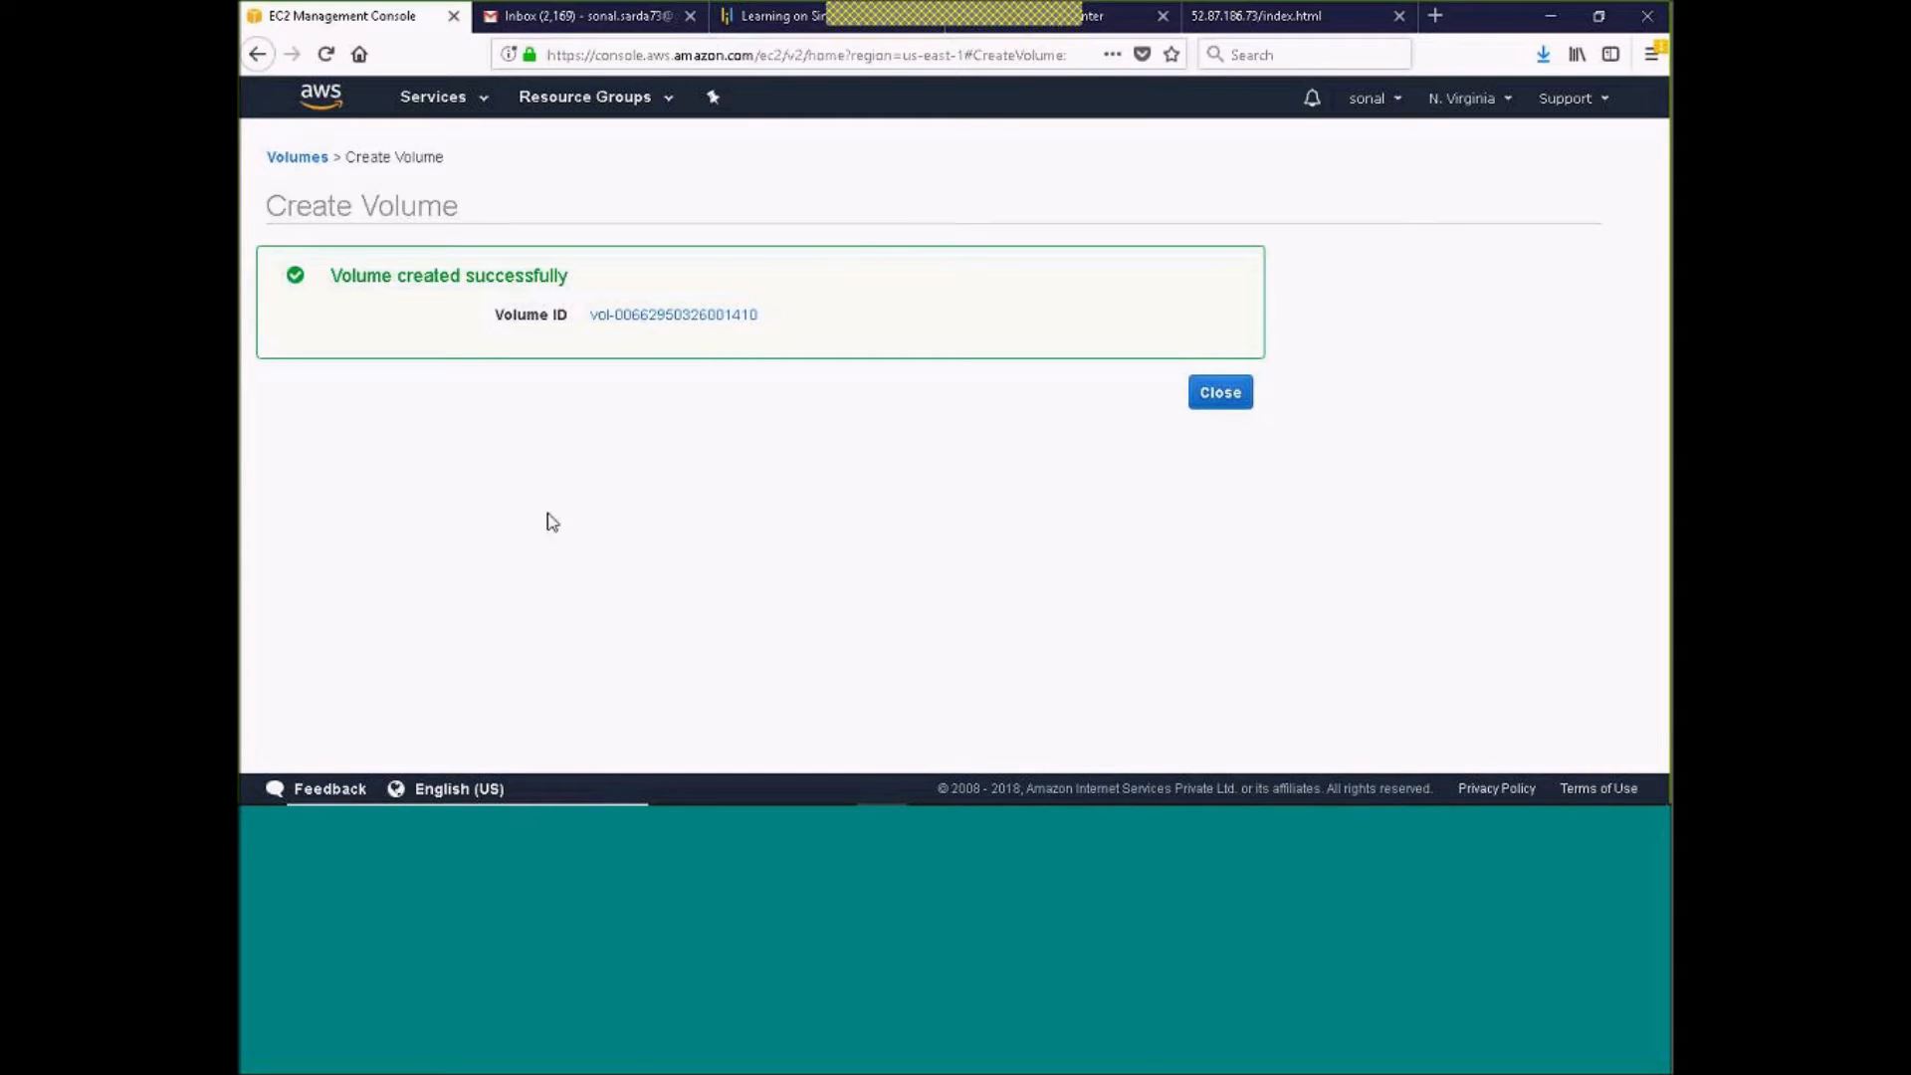
Open the newly created AMIEC2EBS volume and attach it to the AMIEC2 instance as device /dev/sdf
click(648, 317)
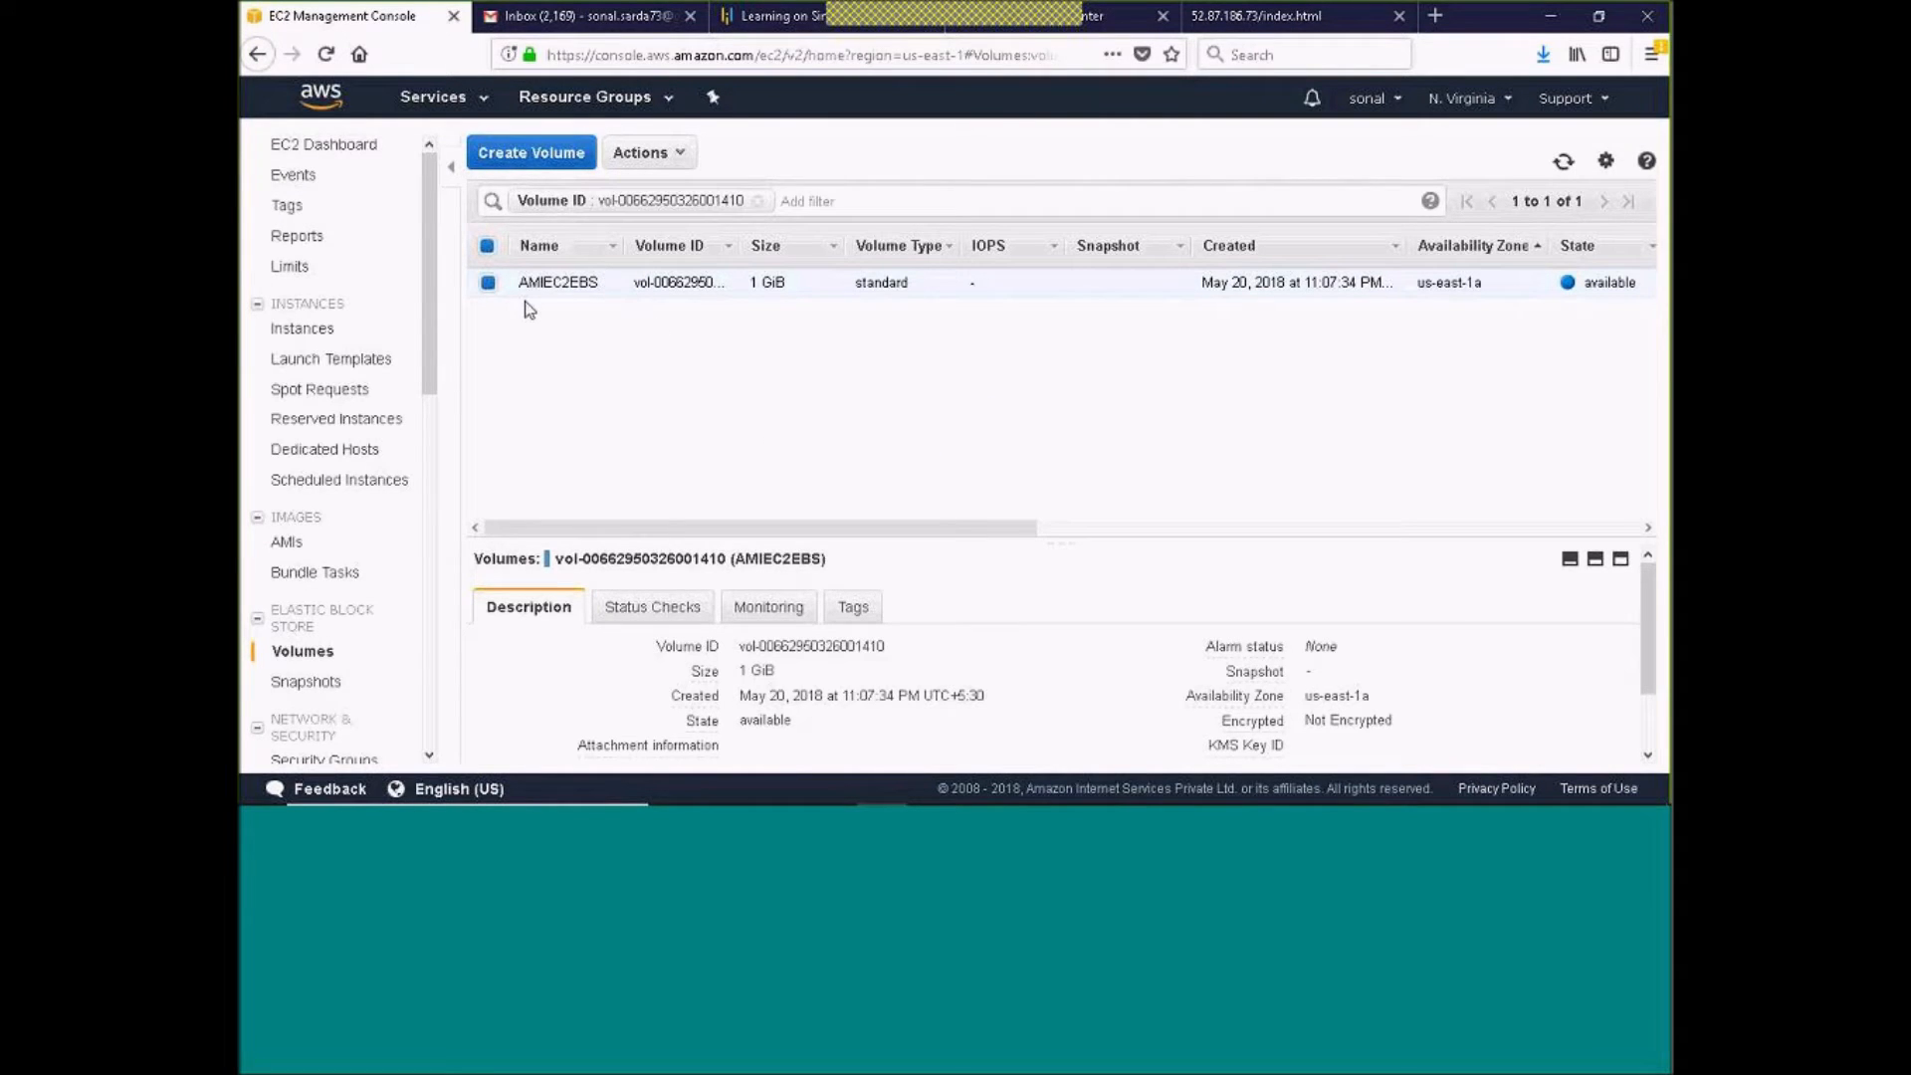
click(682, 159)
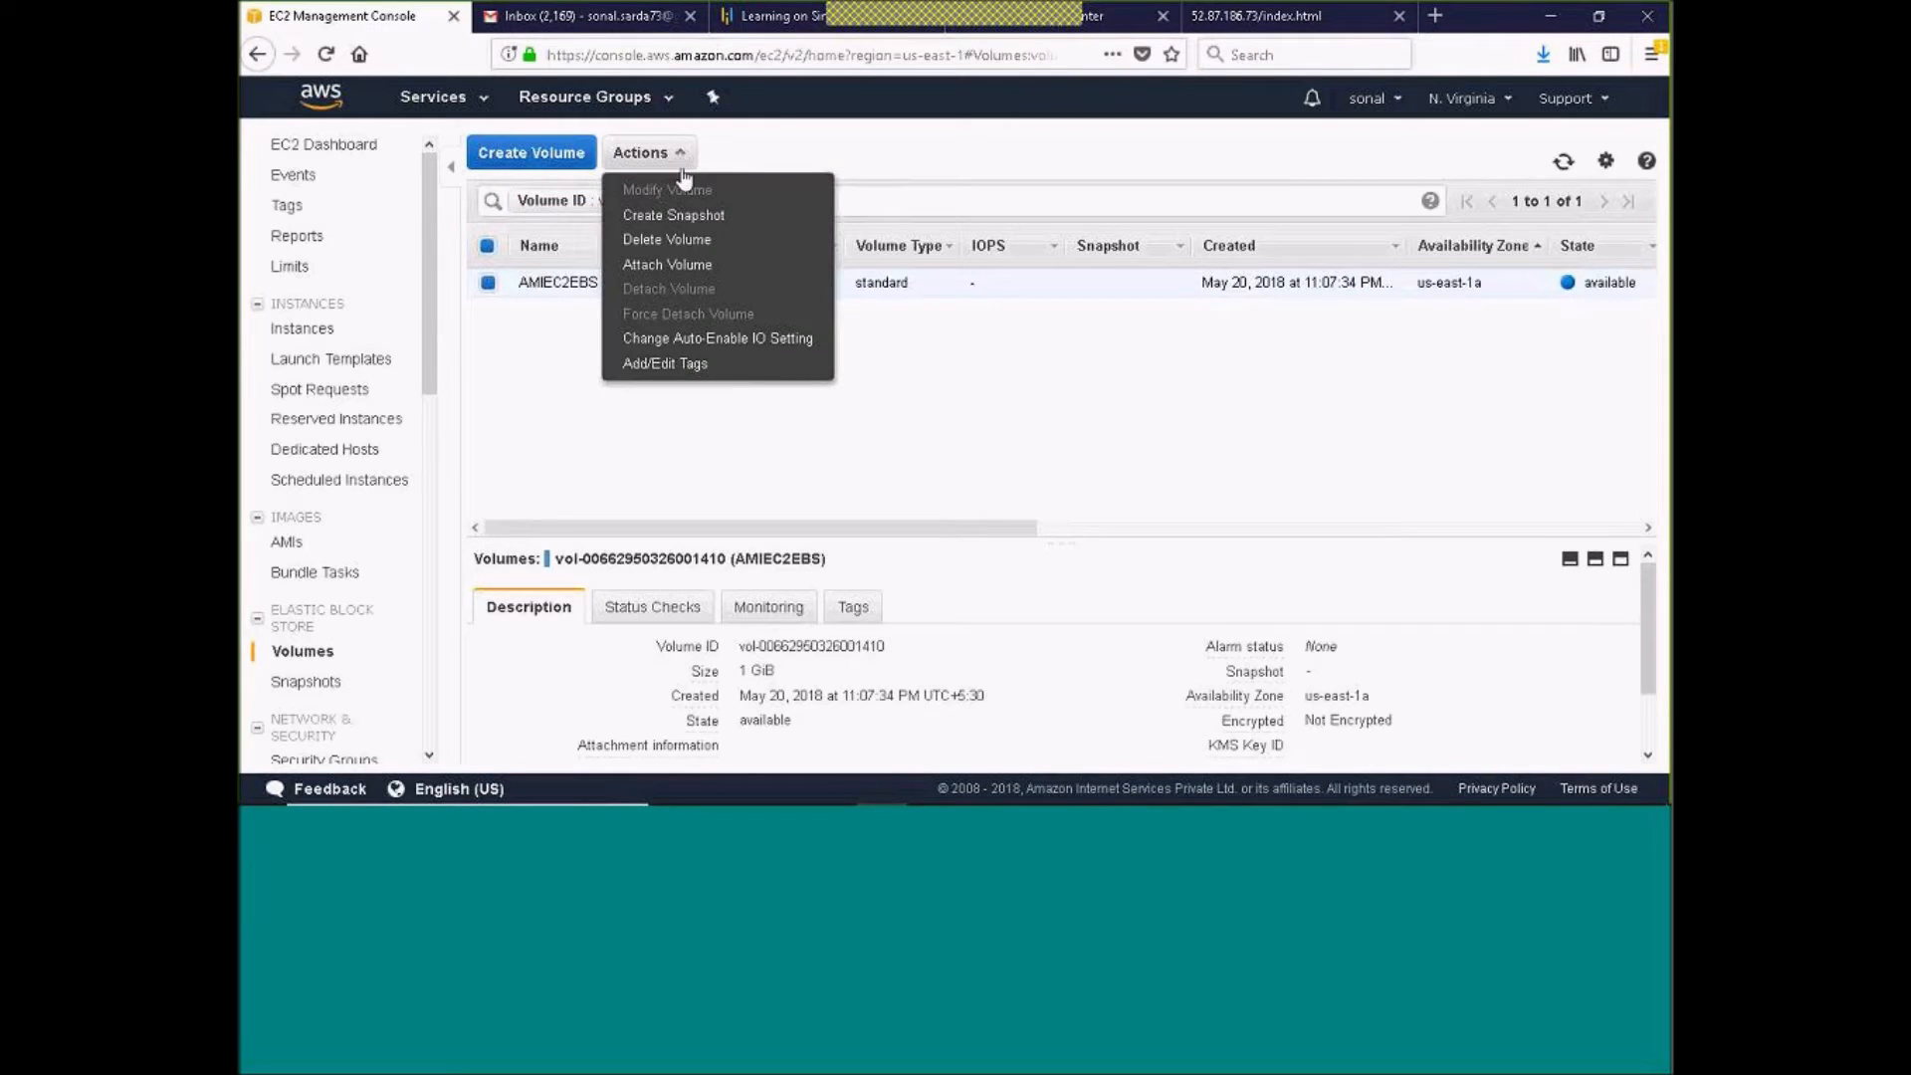
click(704, 279)
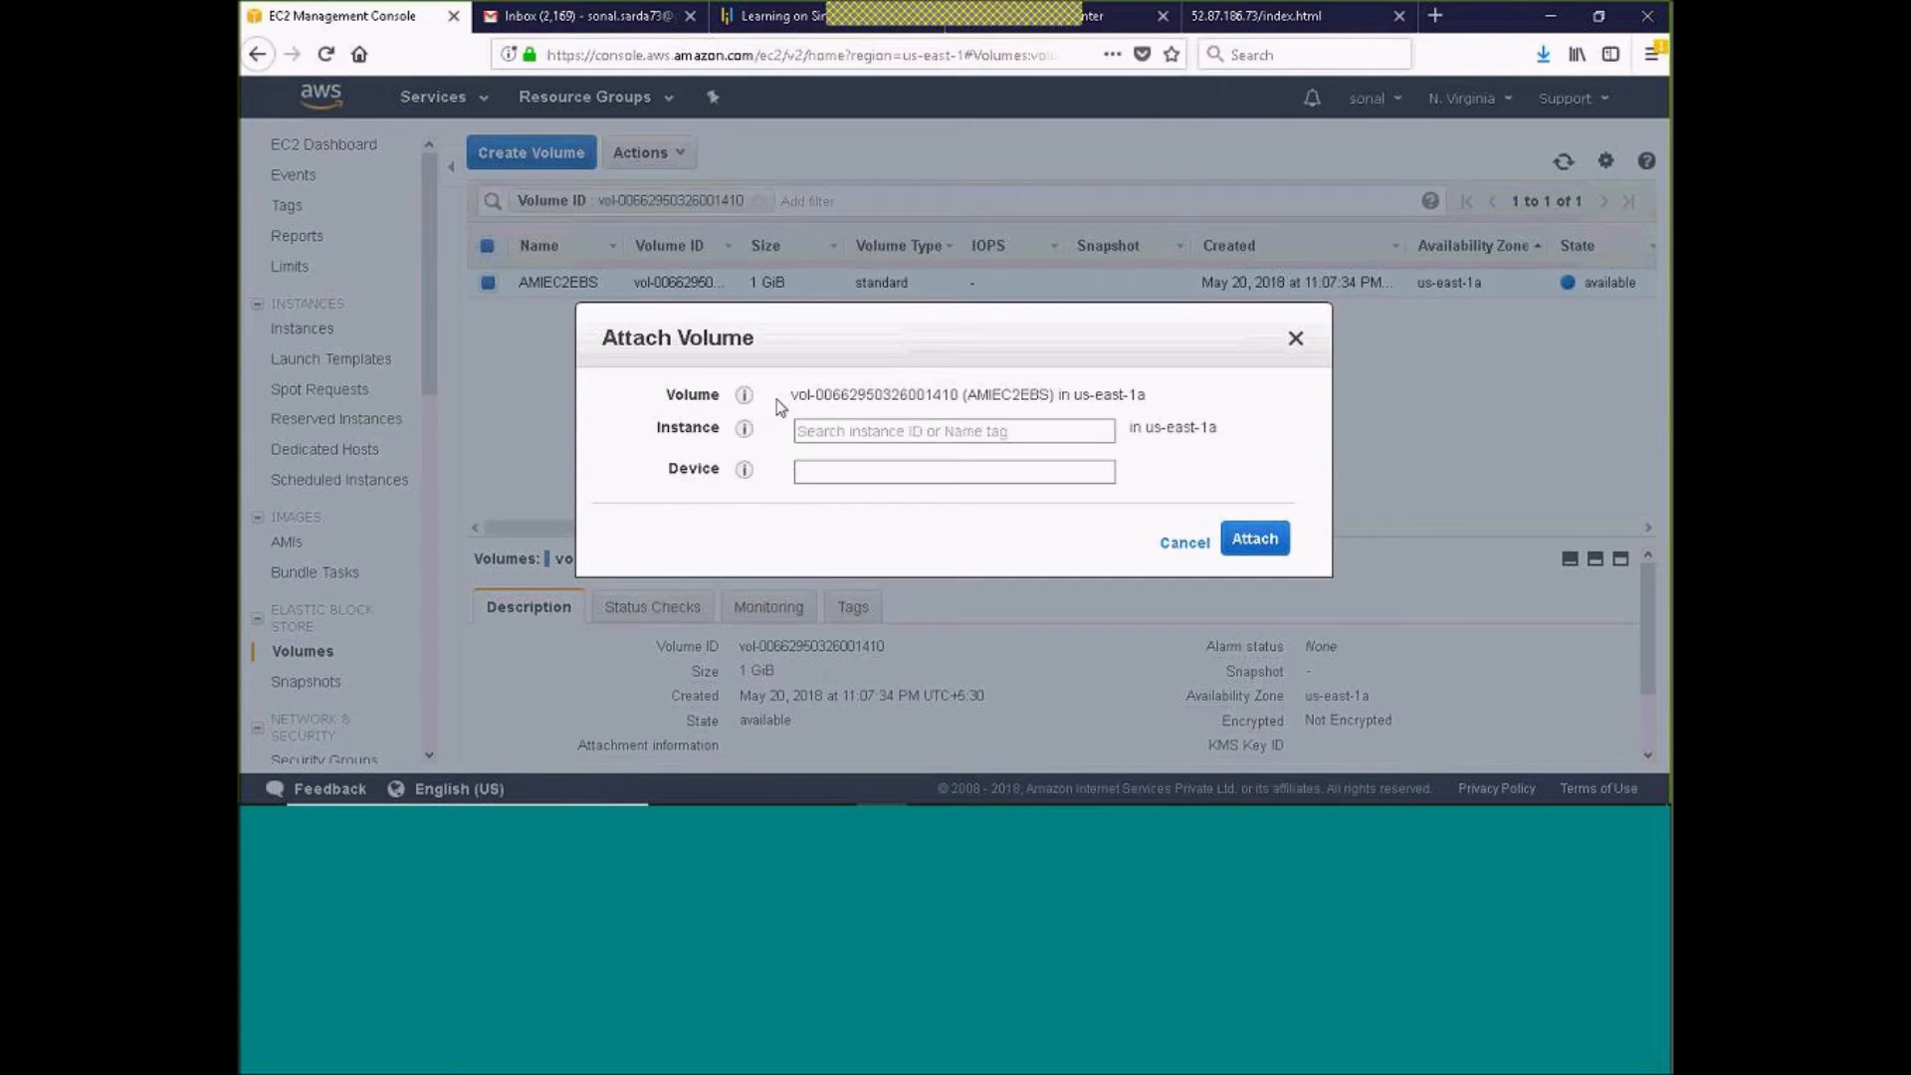
click(1093, 430)
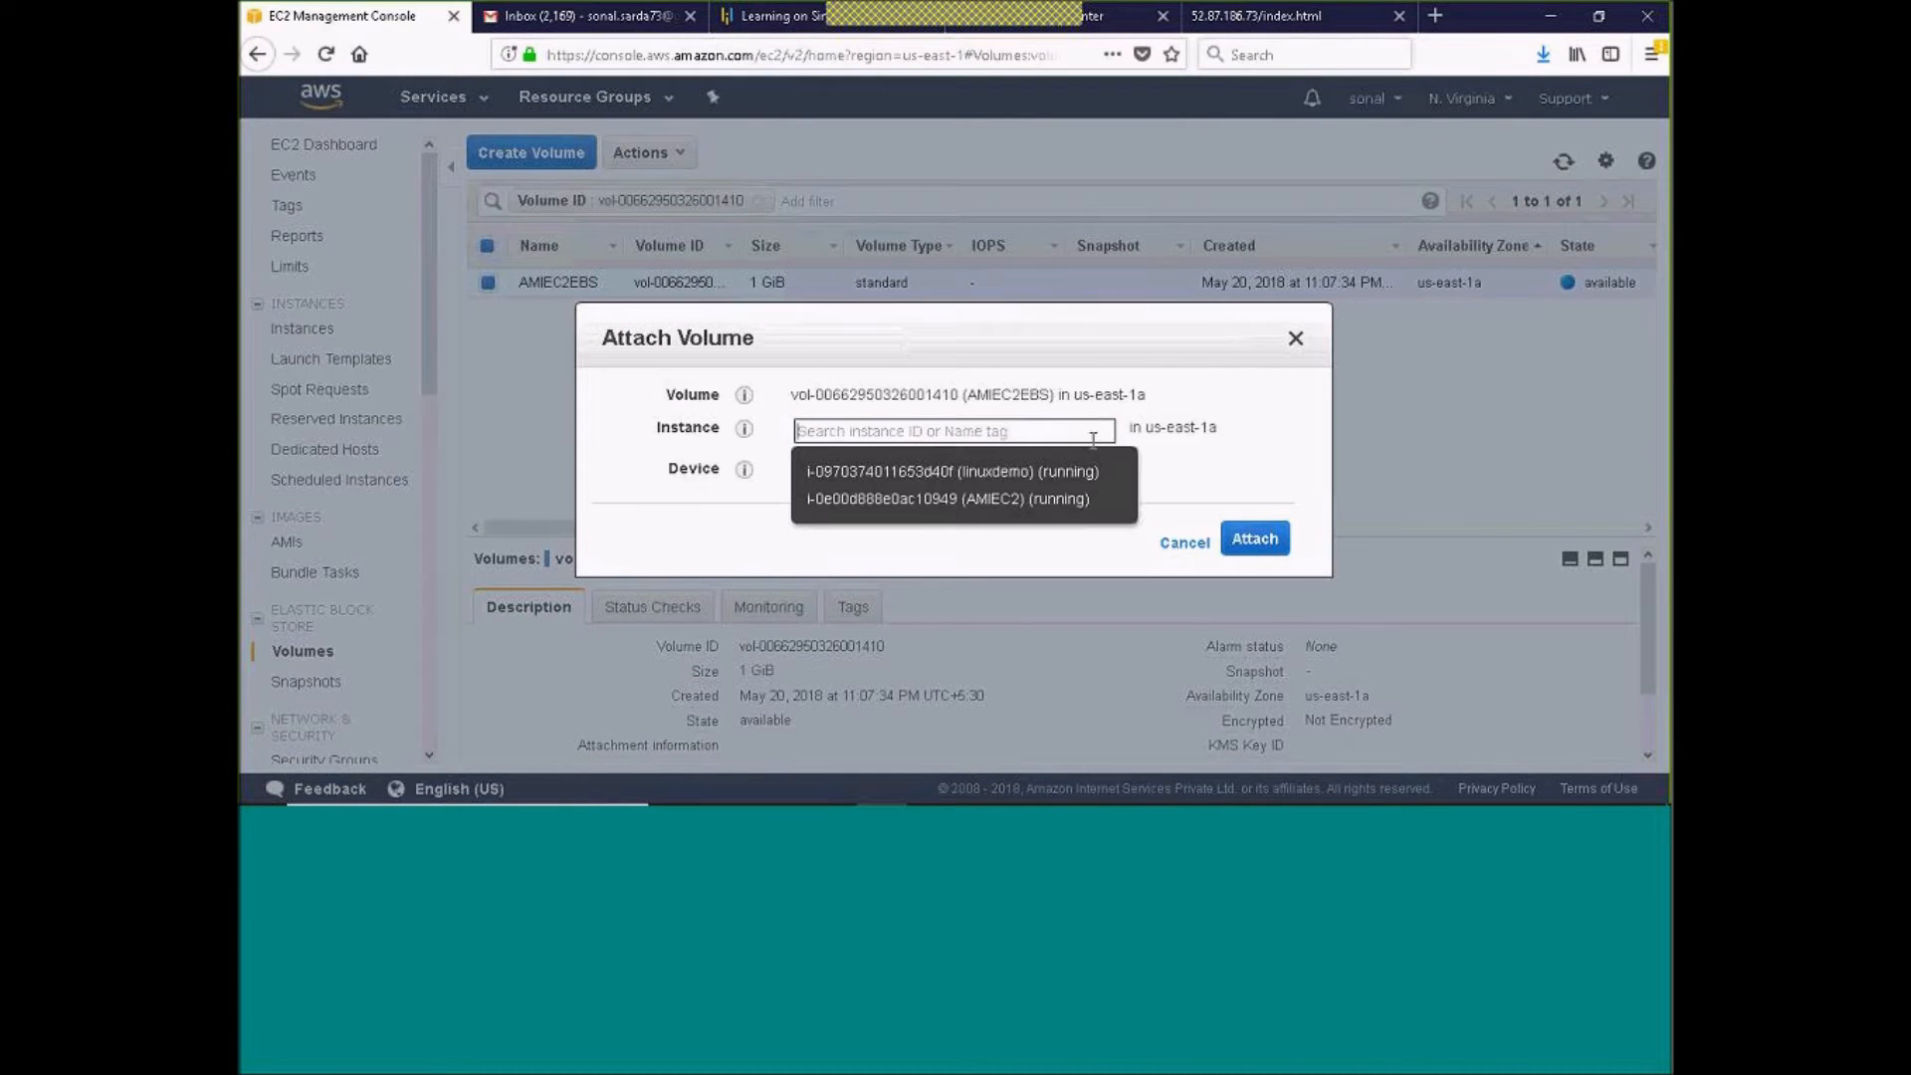
click(1027, 498)
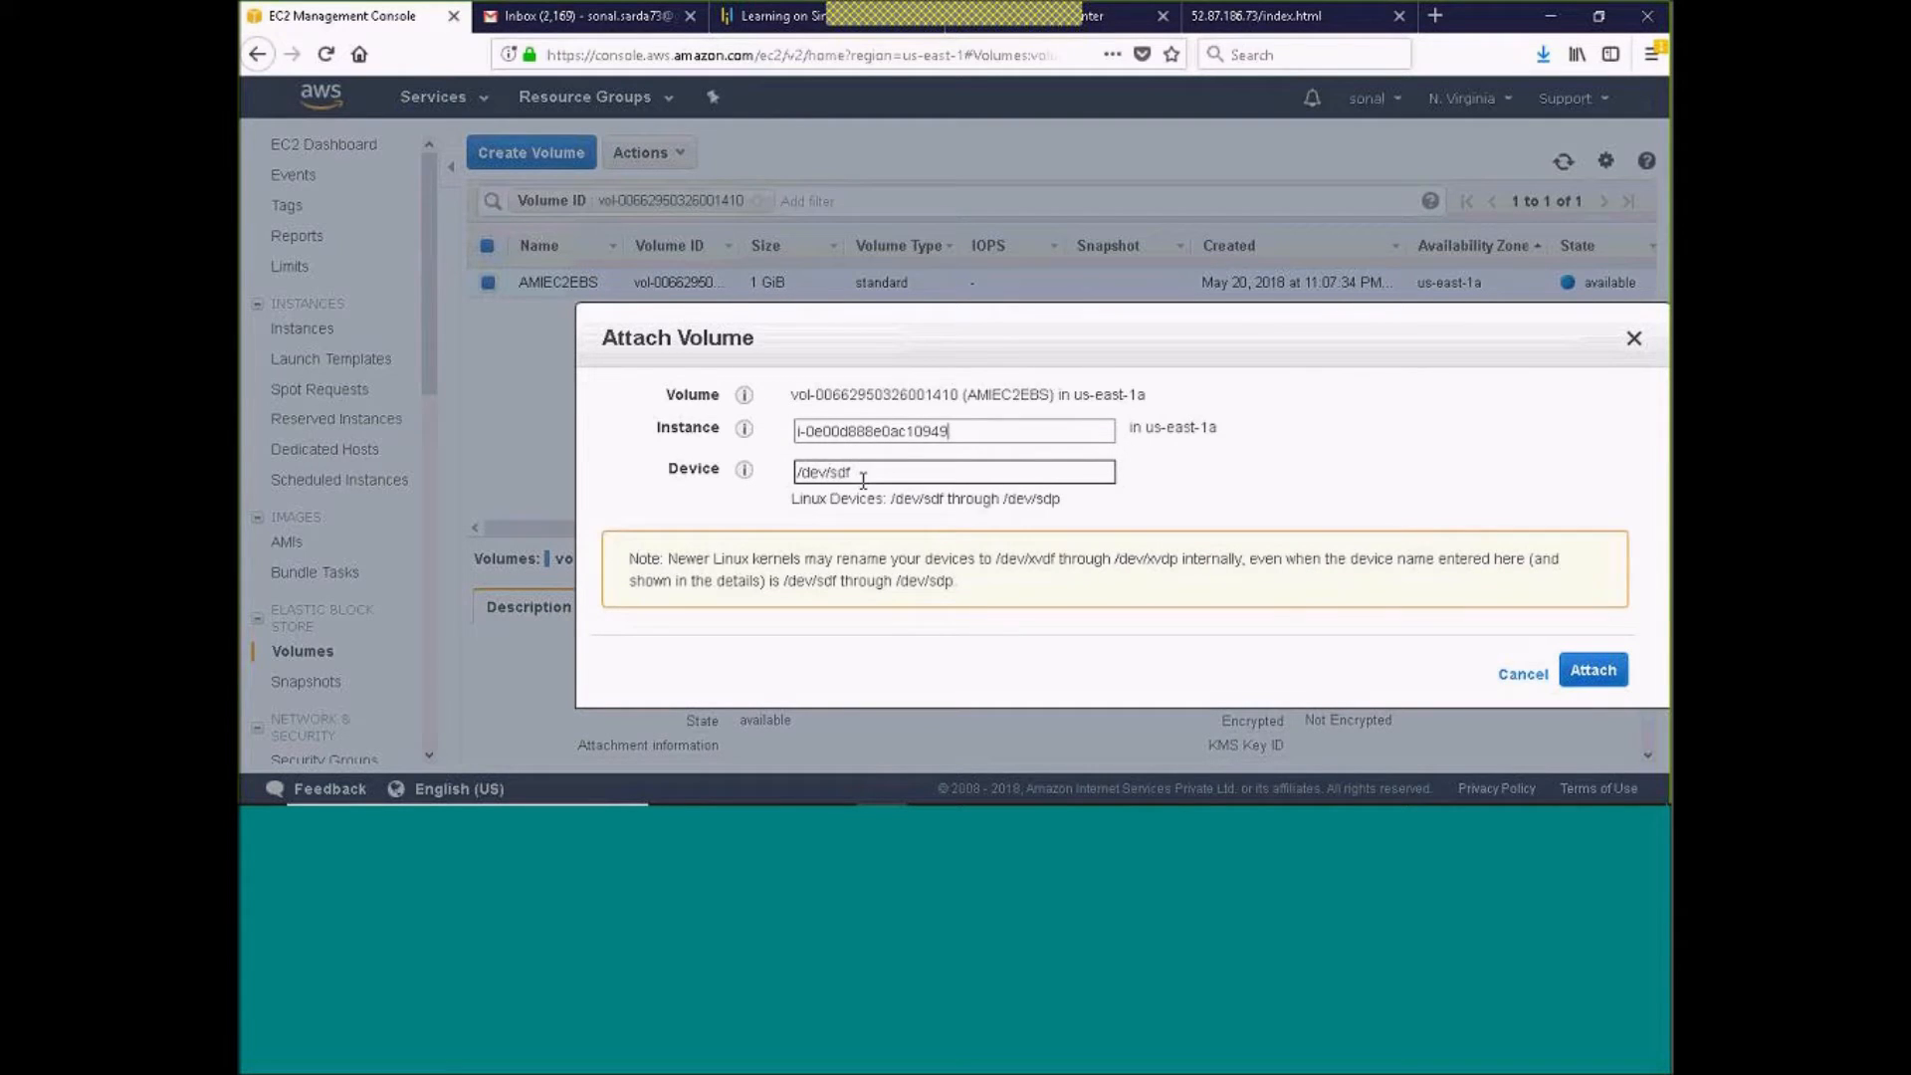
click(1588, 675)
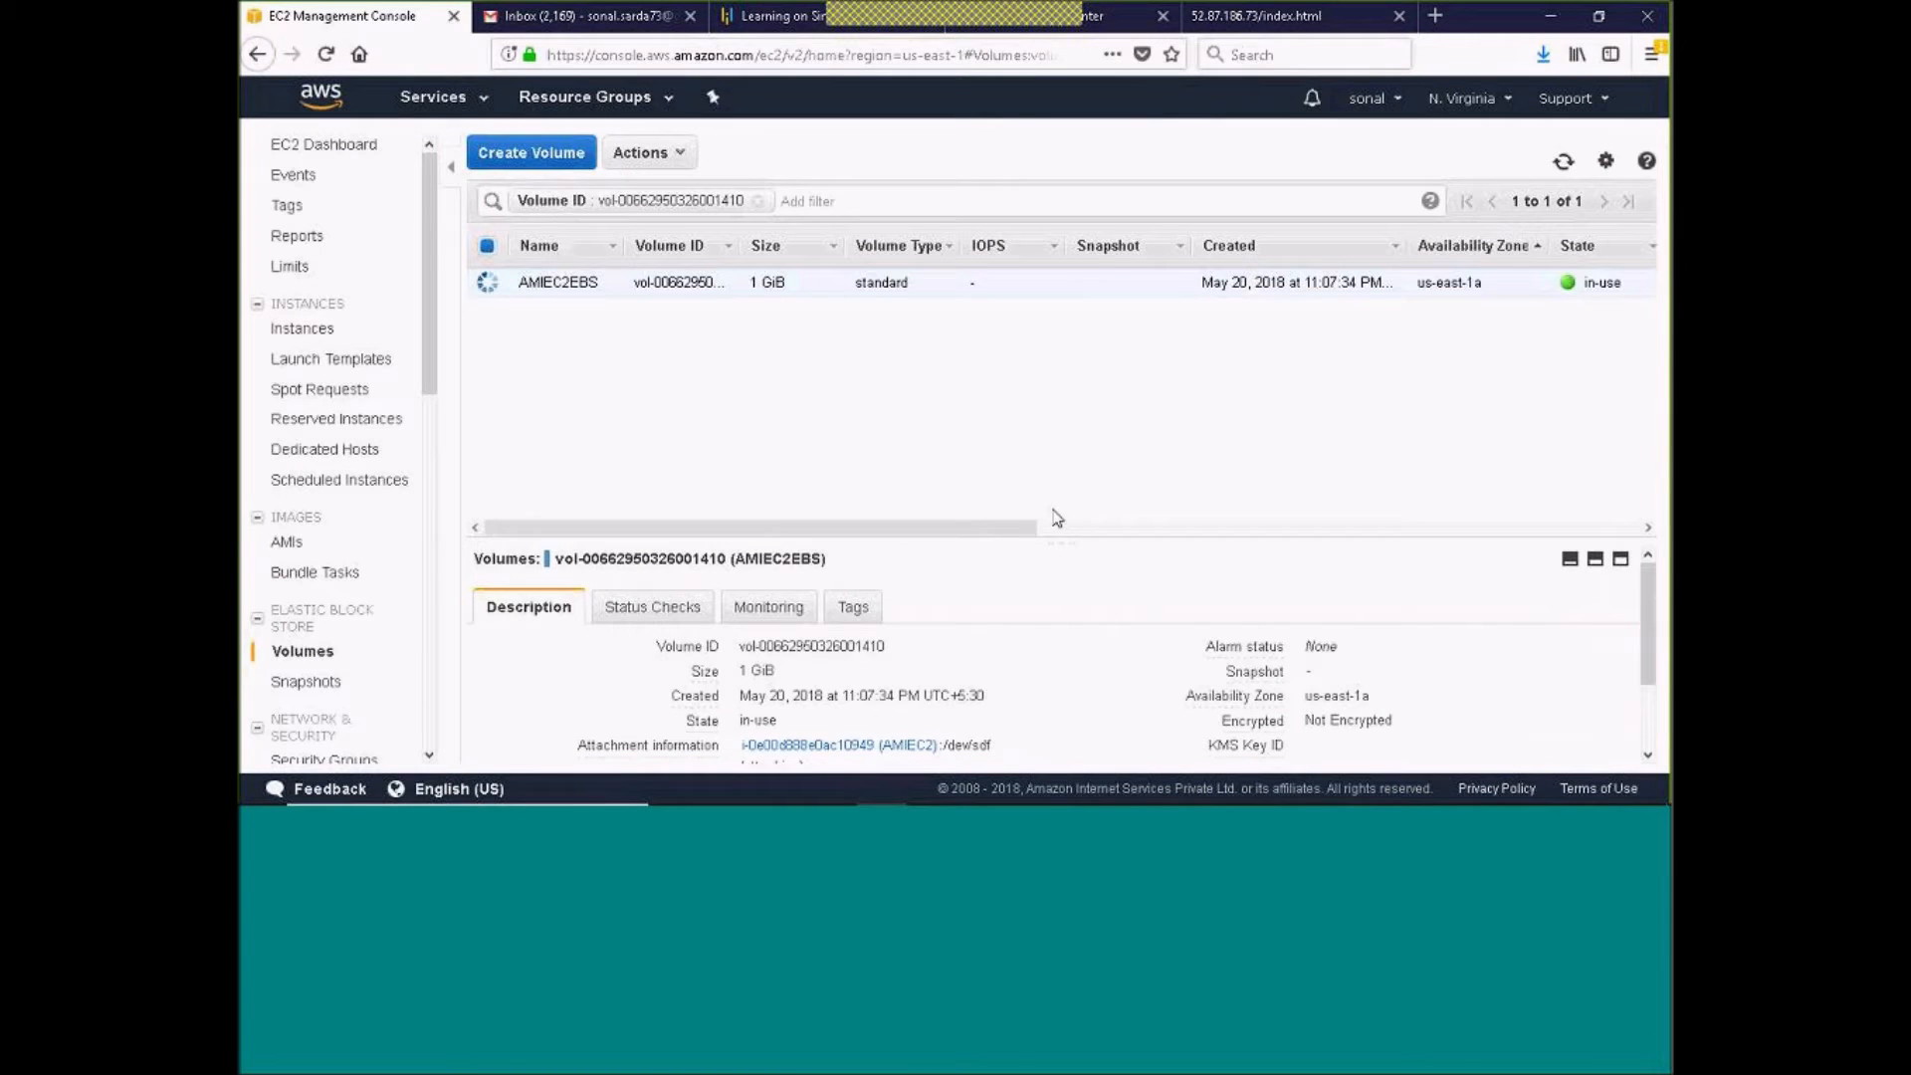
Check the volume's attachment information and the block devices listed in the AMIEC2 instance's description
drag(1050, 536, 1035, 442)
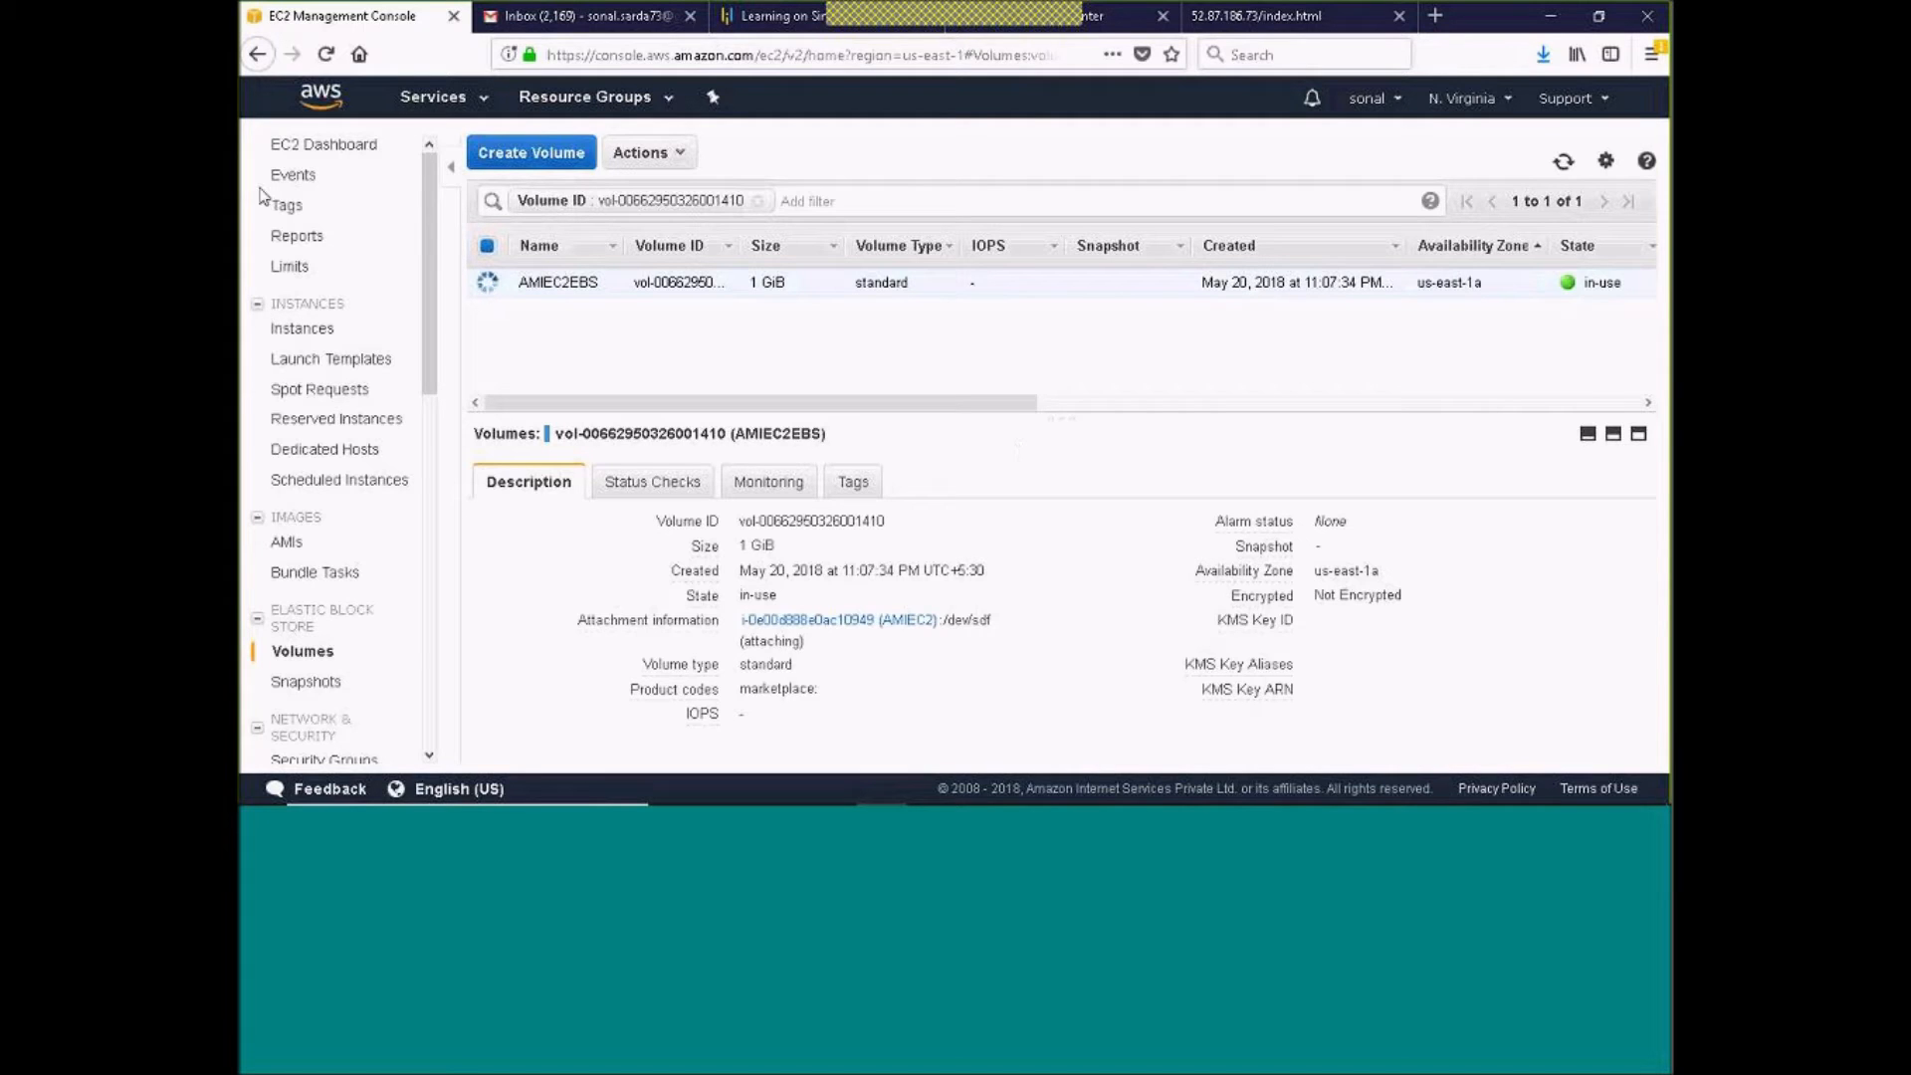
click(303, 329)
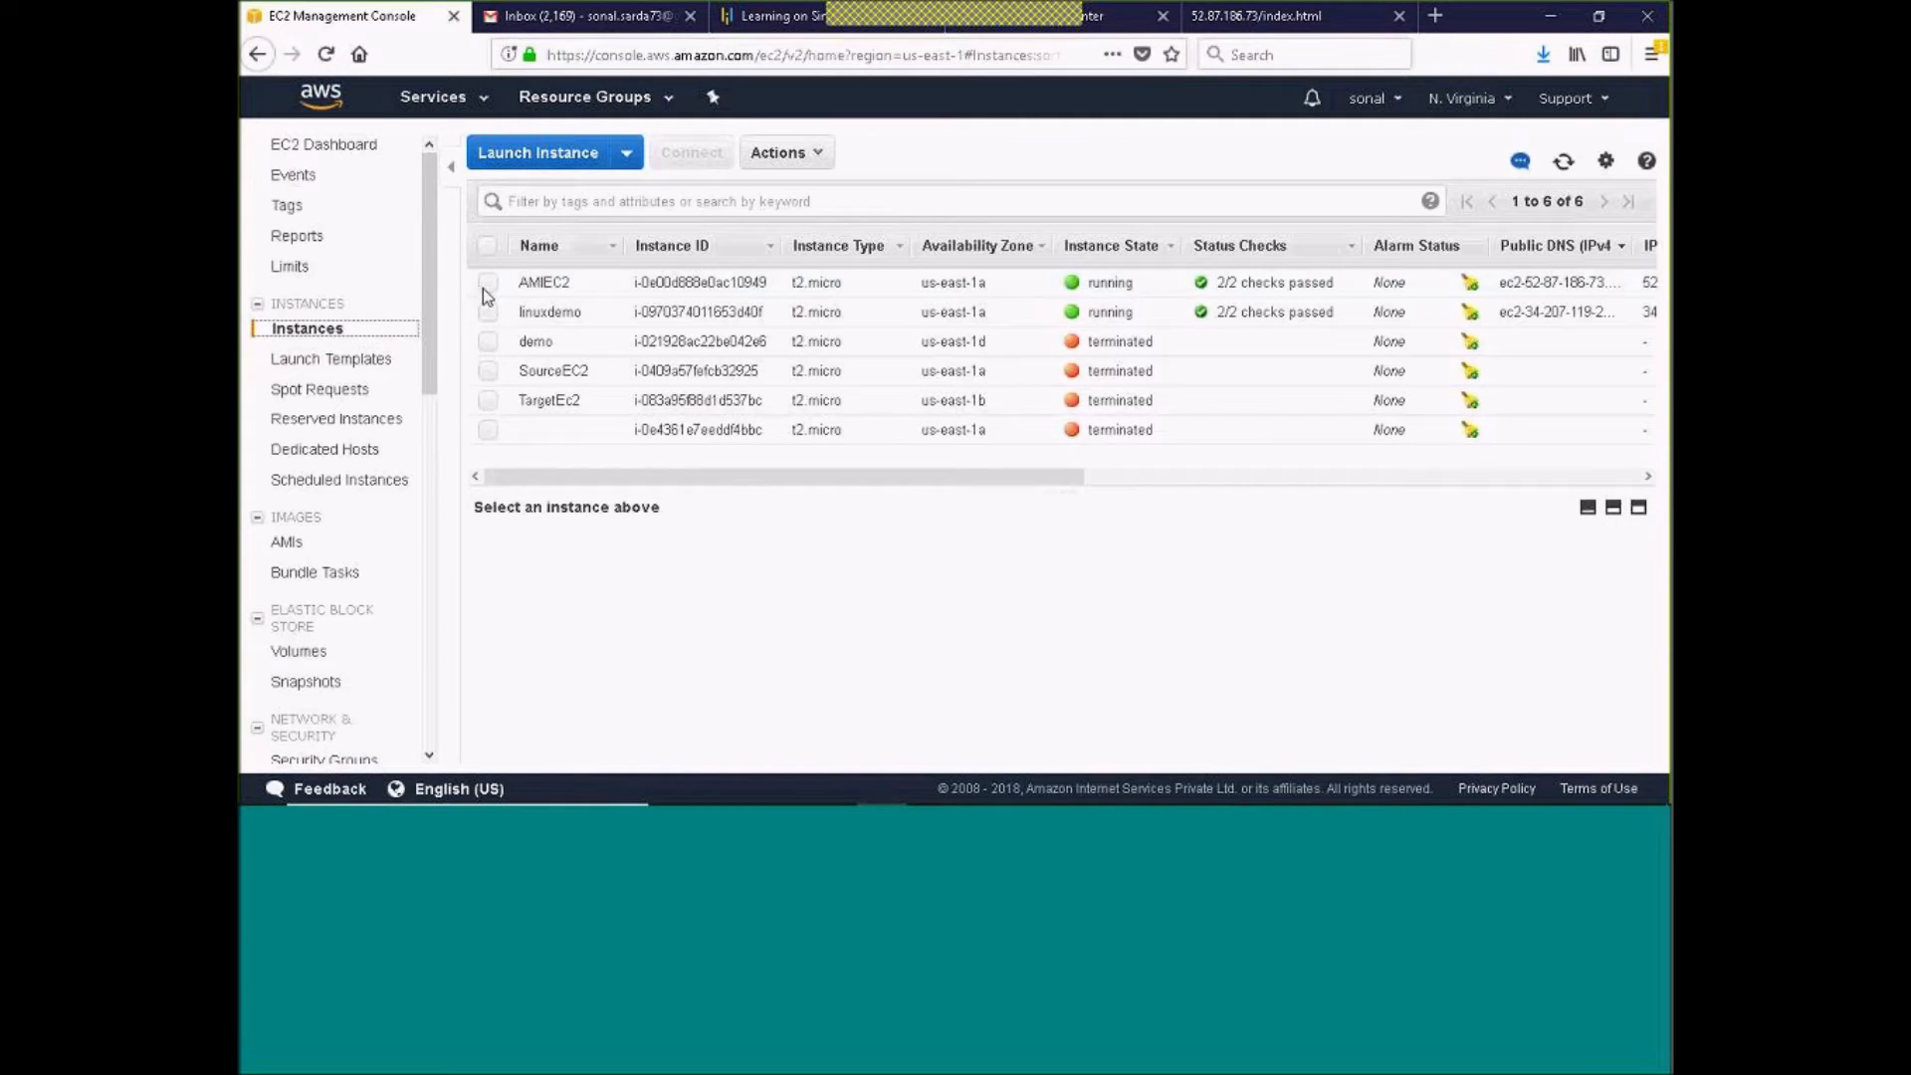
click(486, 282)
scroll(957, 537, down, 5)
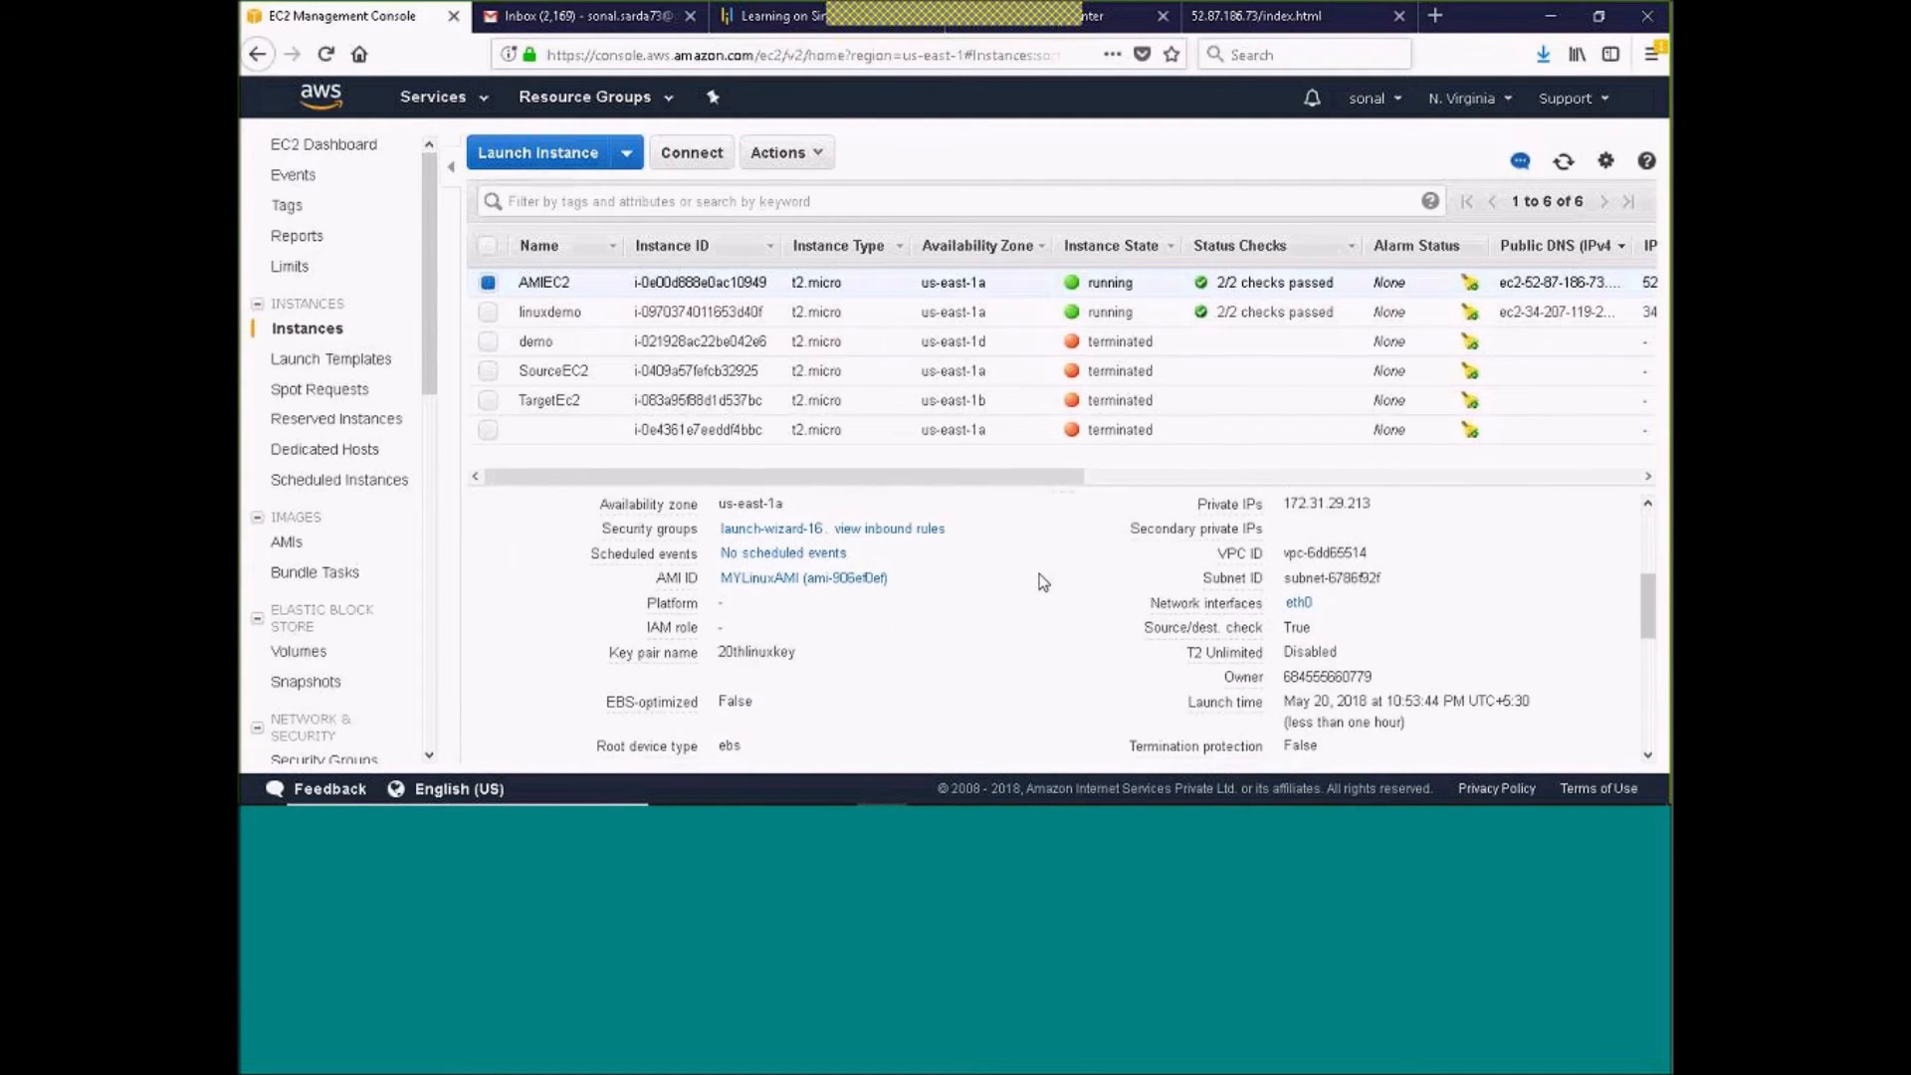
scroll(1043, 582, down, 1)
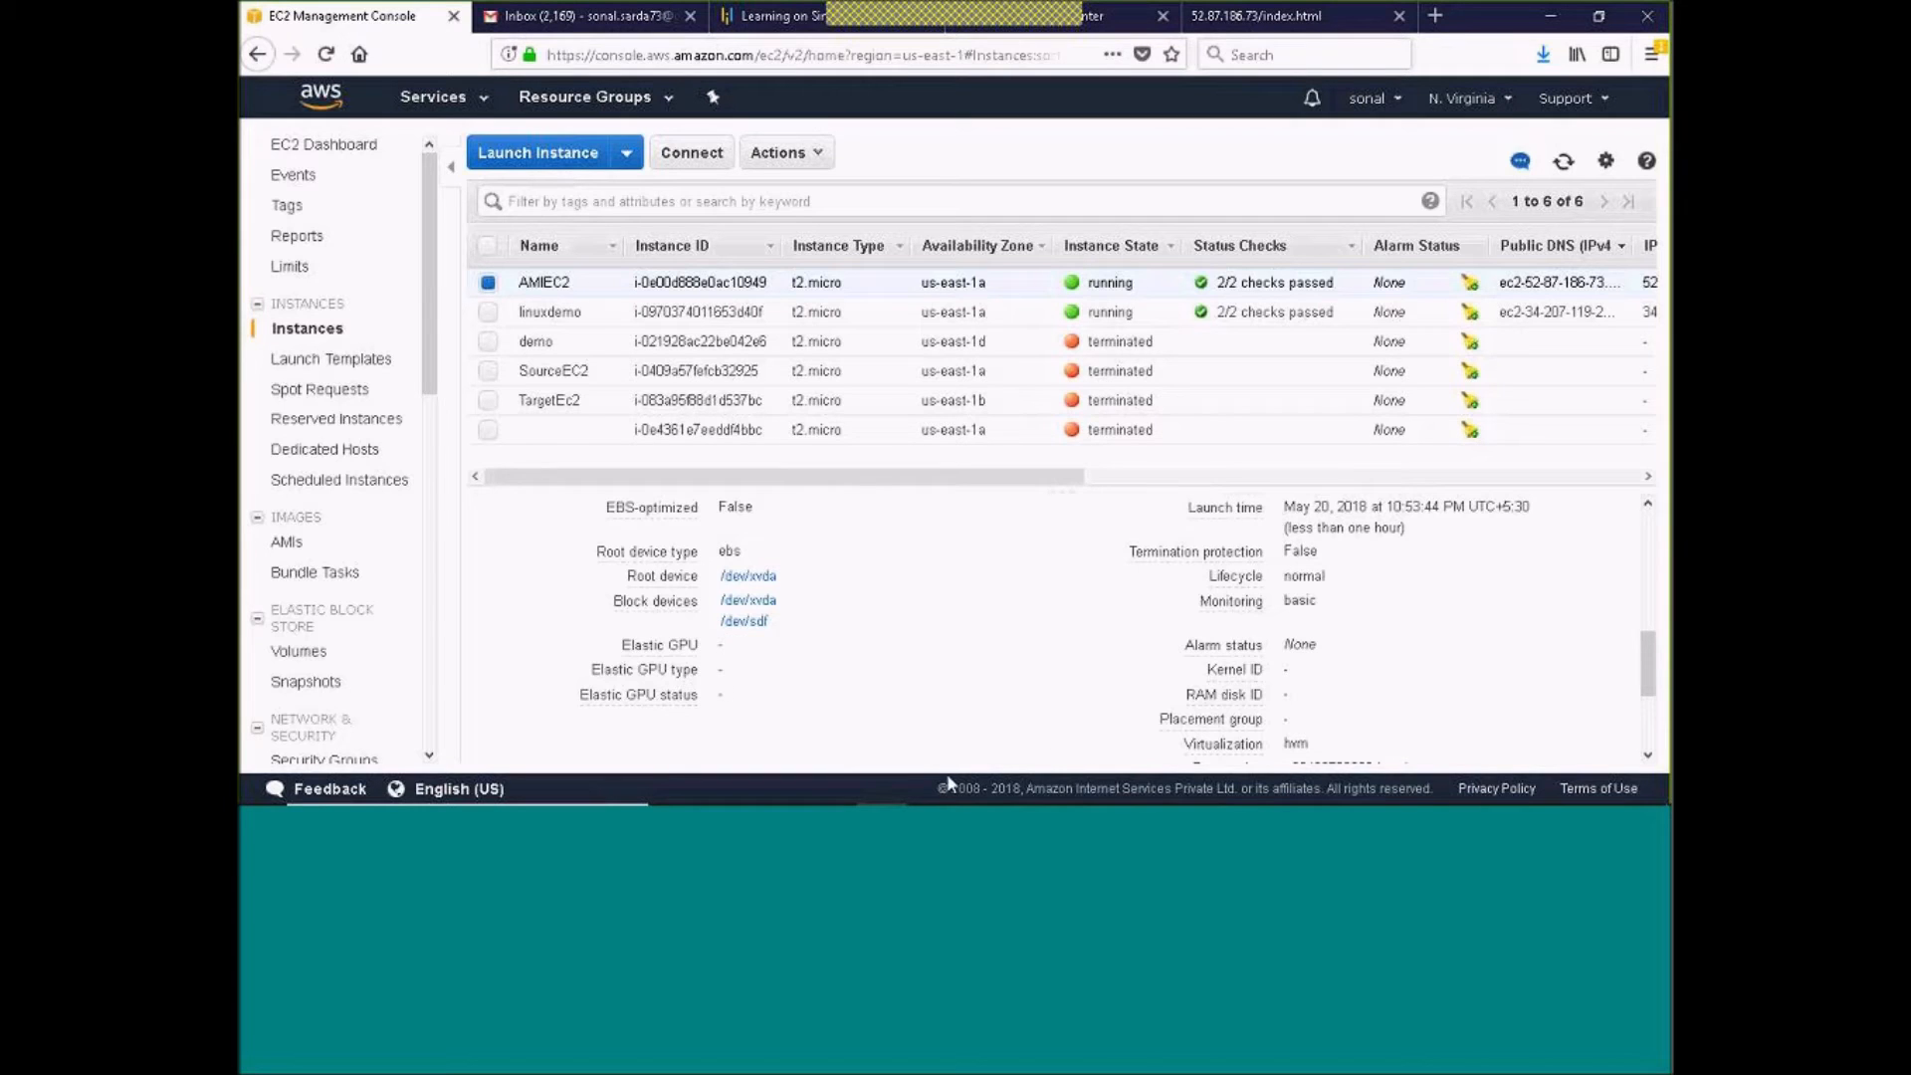
Switch to the SSH terminal and list the instance's disks again with fdisk -l
click(1089, 788)
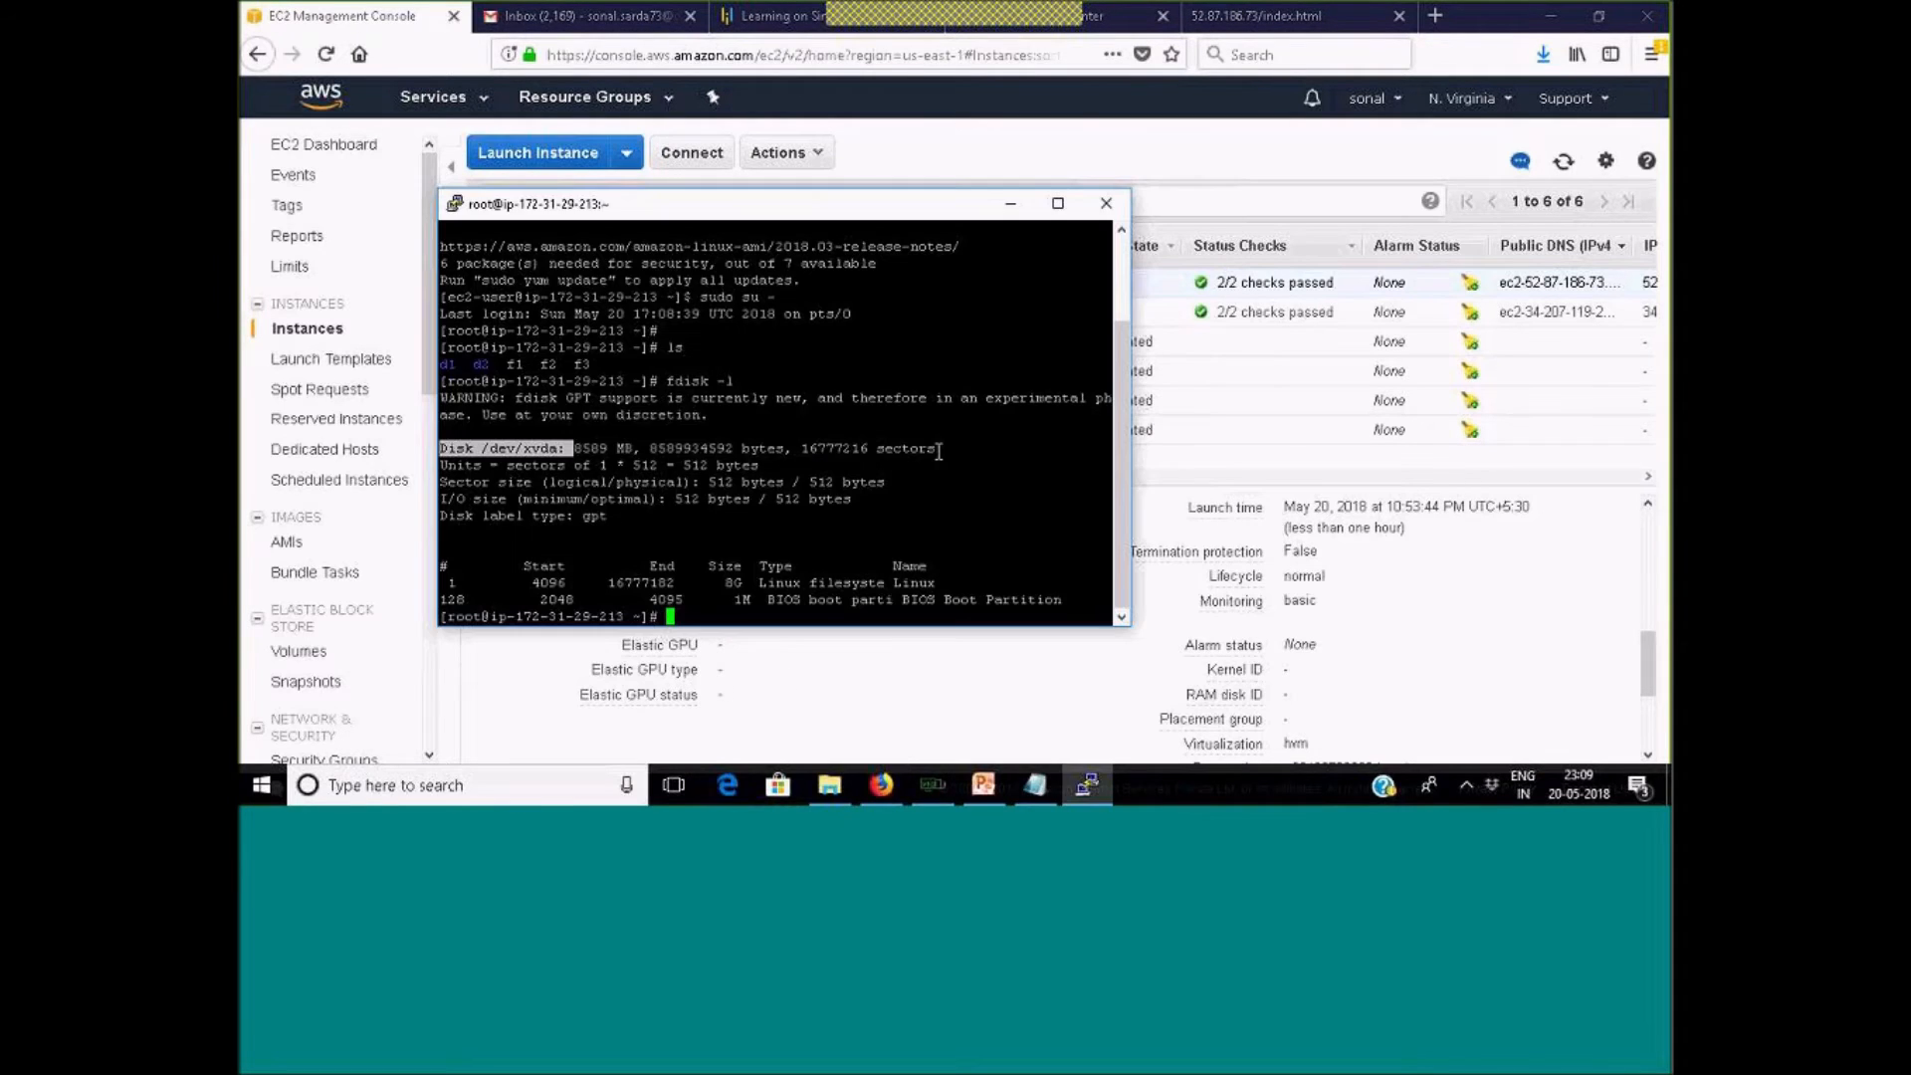
key(Up)
key(Return)
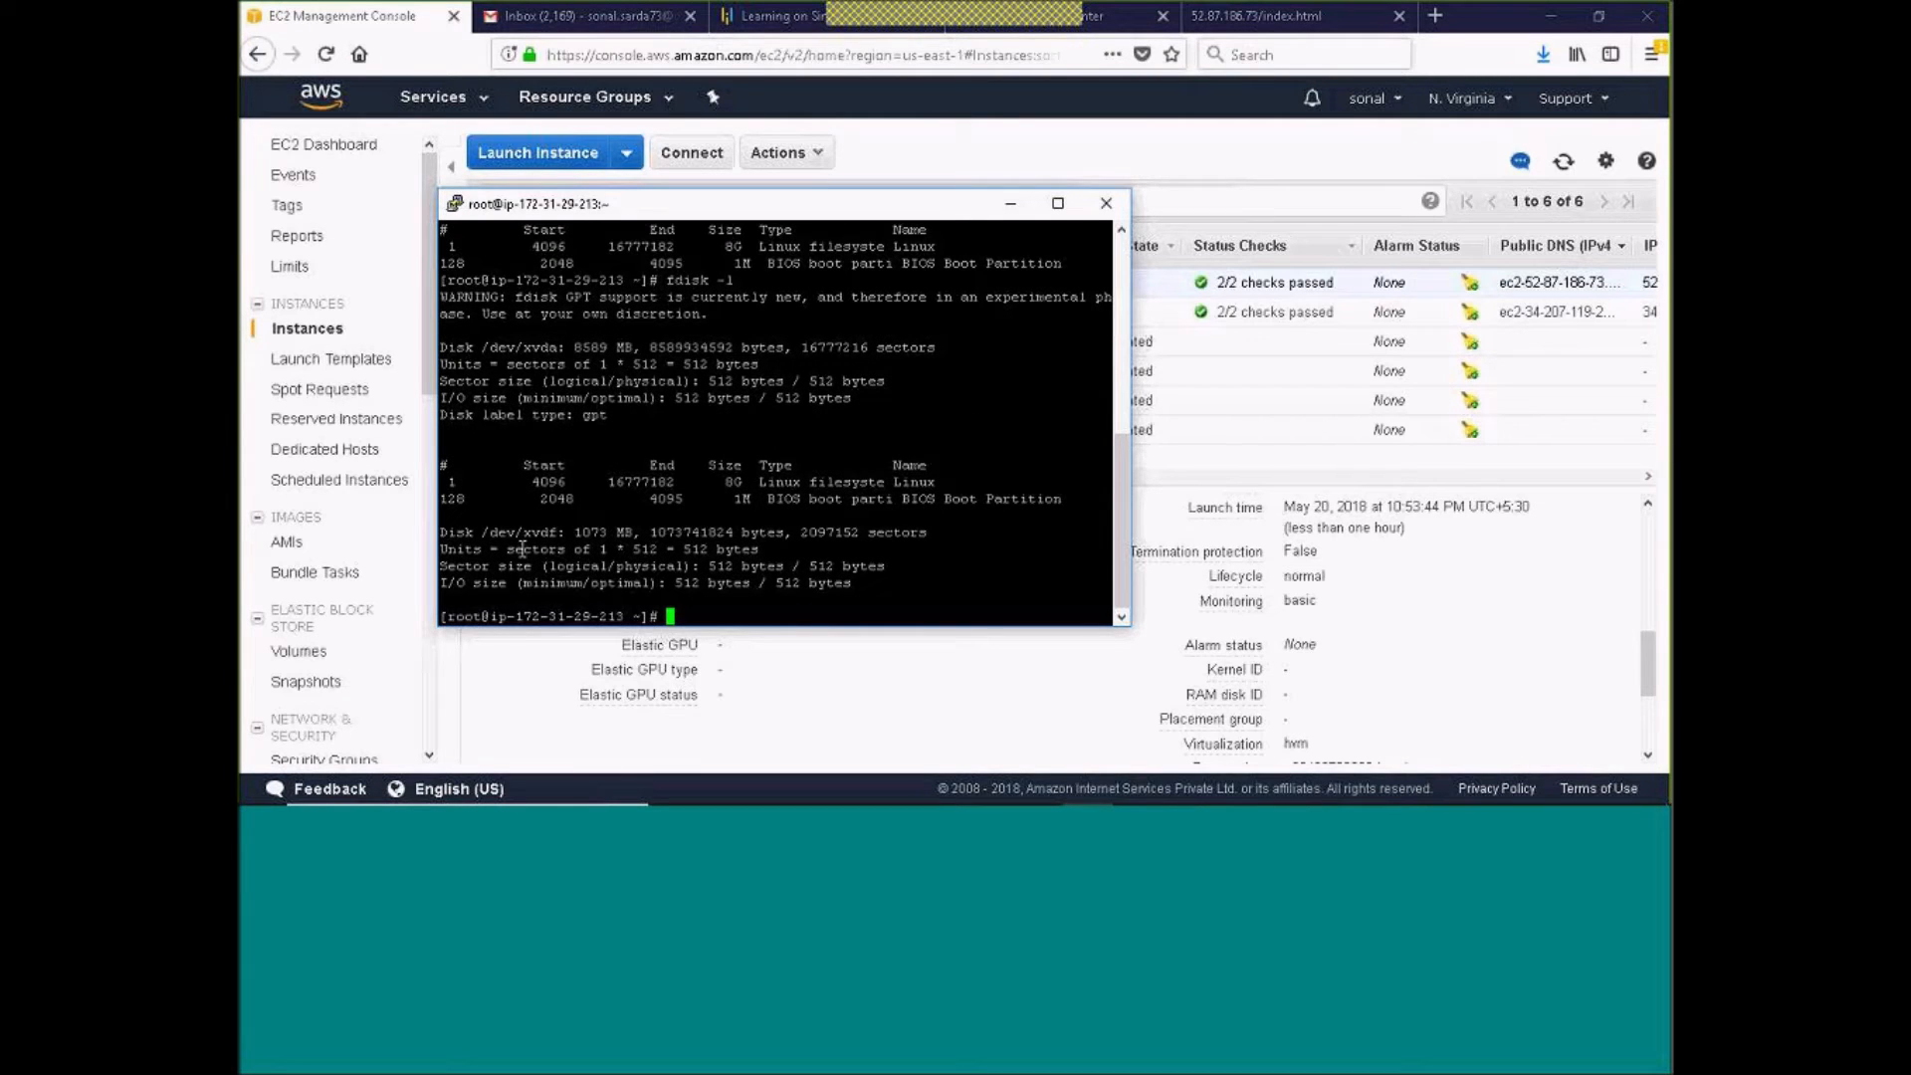
Compare the disks in the earlier and the latest fdisk -l output, and put the terminal away
double_click(494, 348)
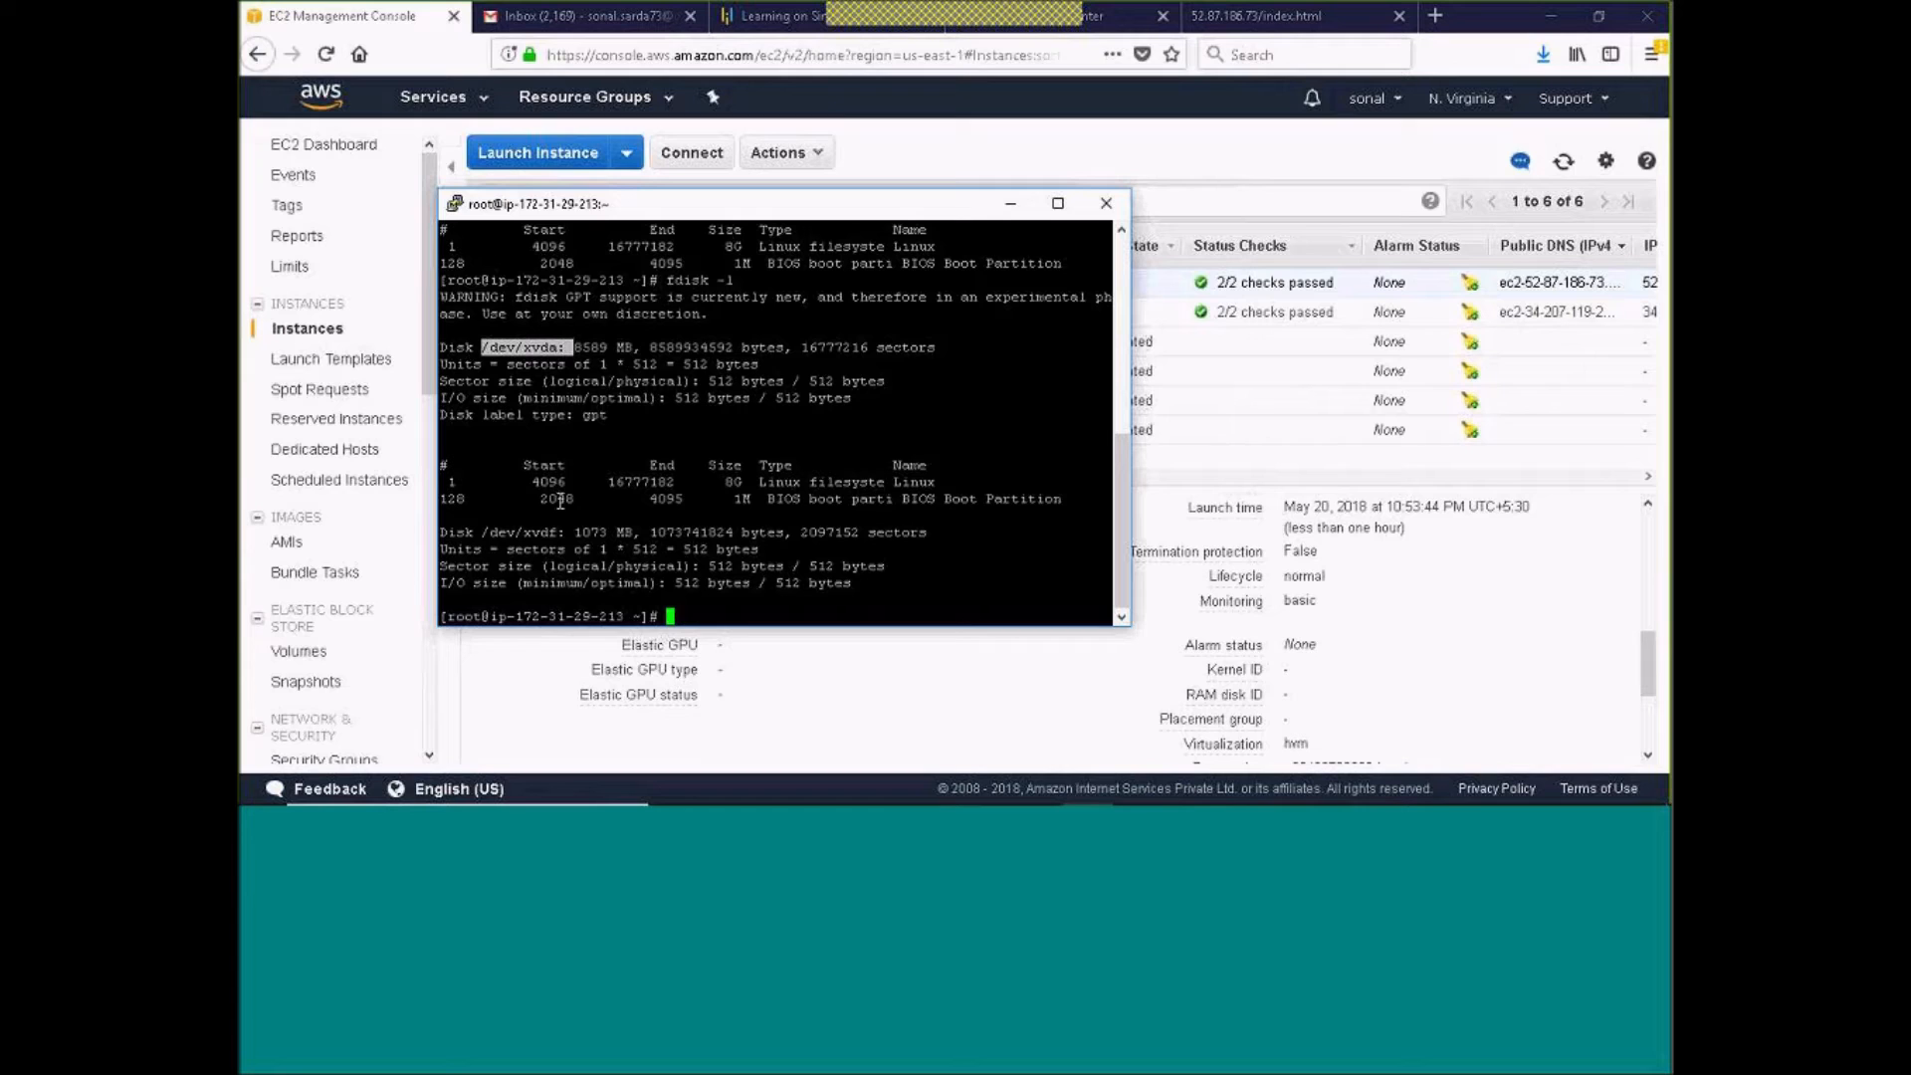
drag(498, 532, 554, 538)
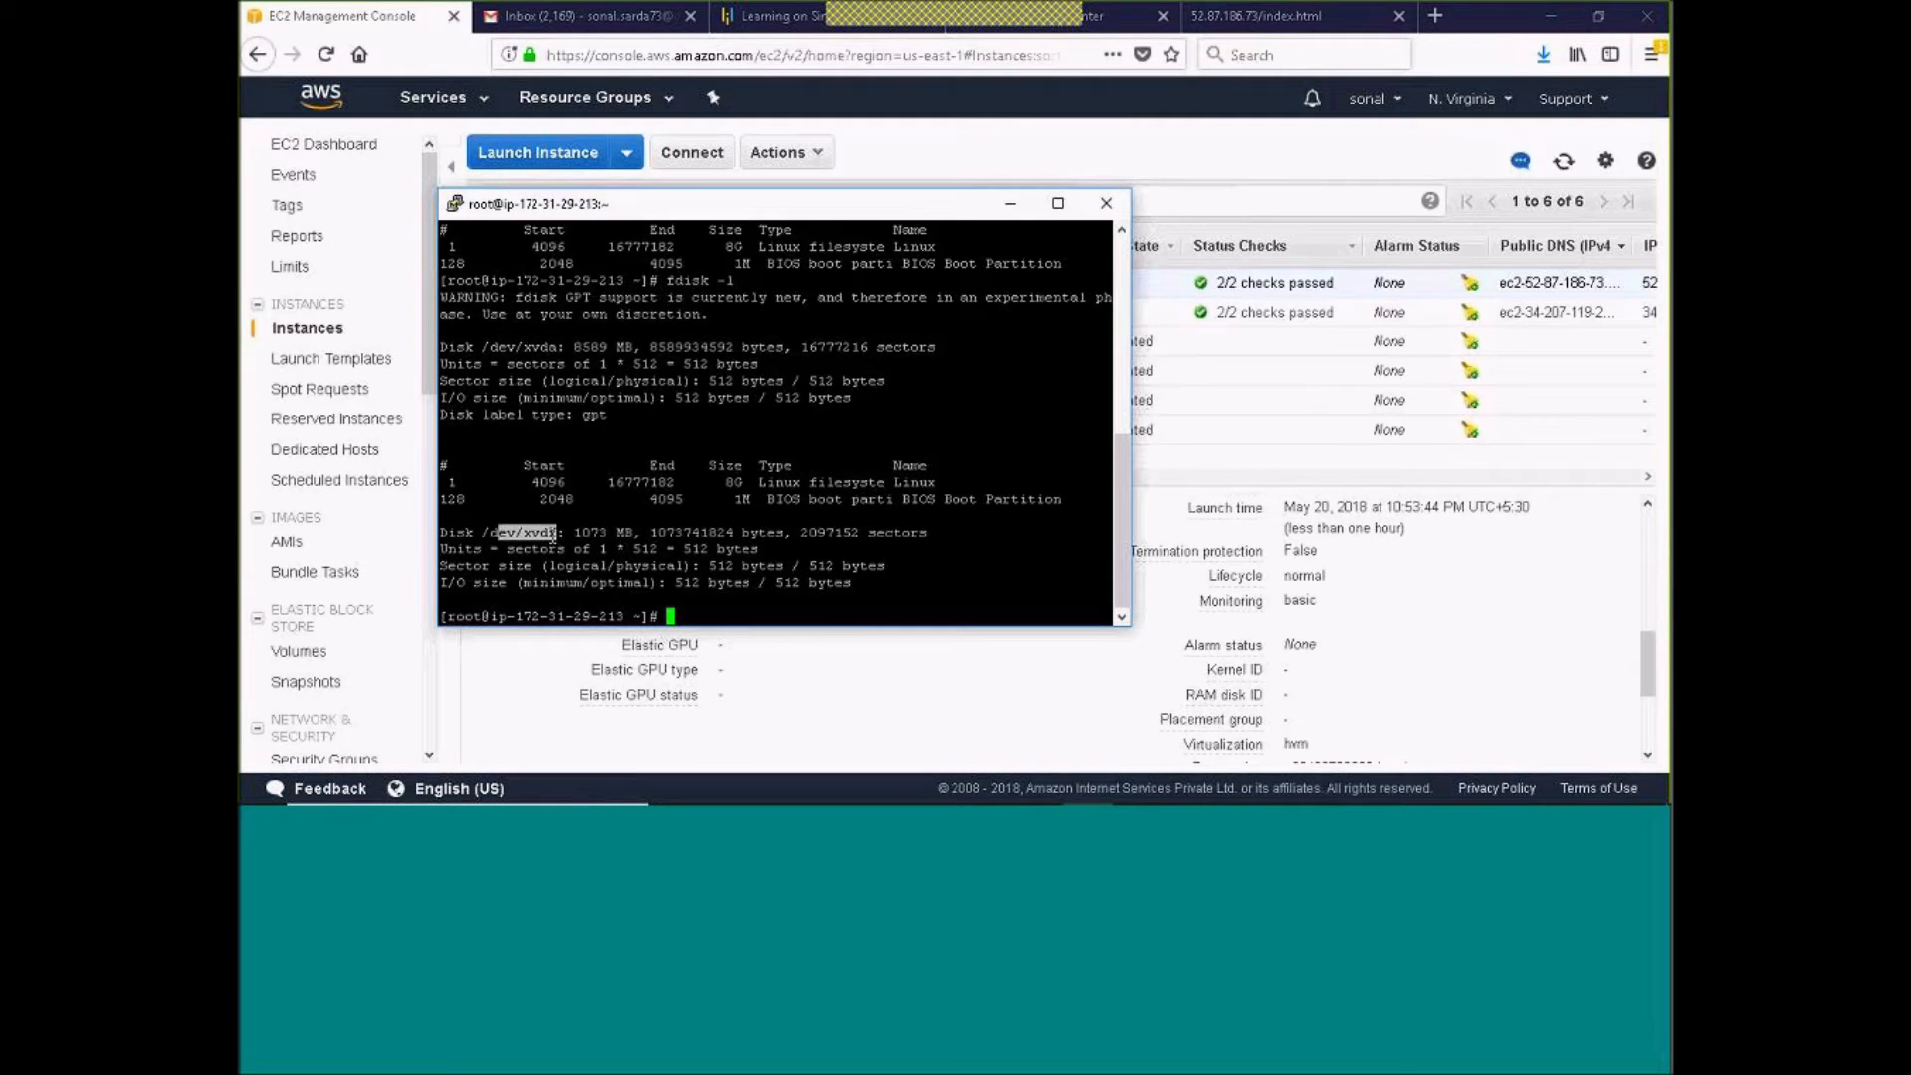
scroll(772, 554, up, 10)
scroll(772, 555, down, 6)
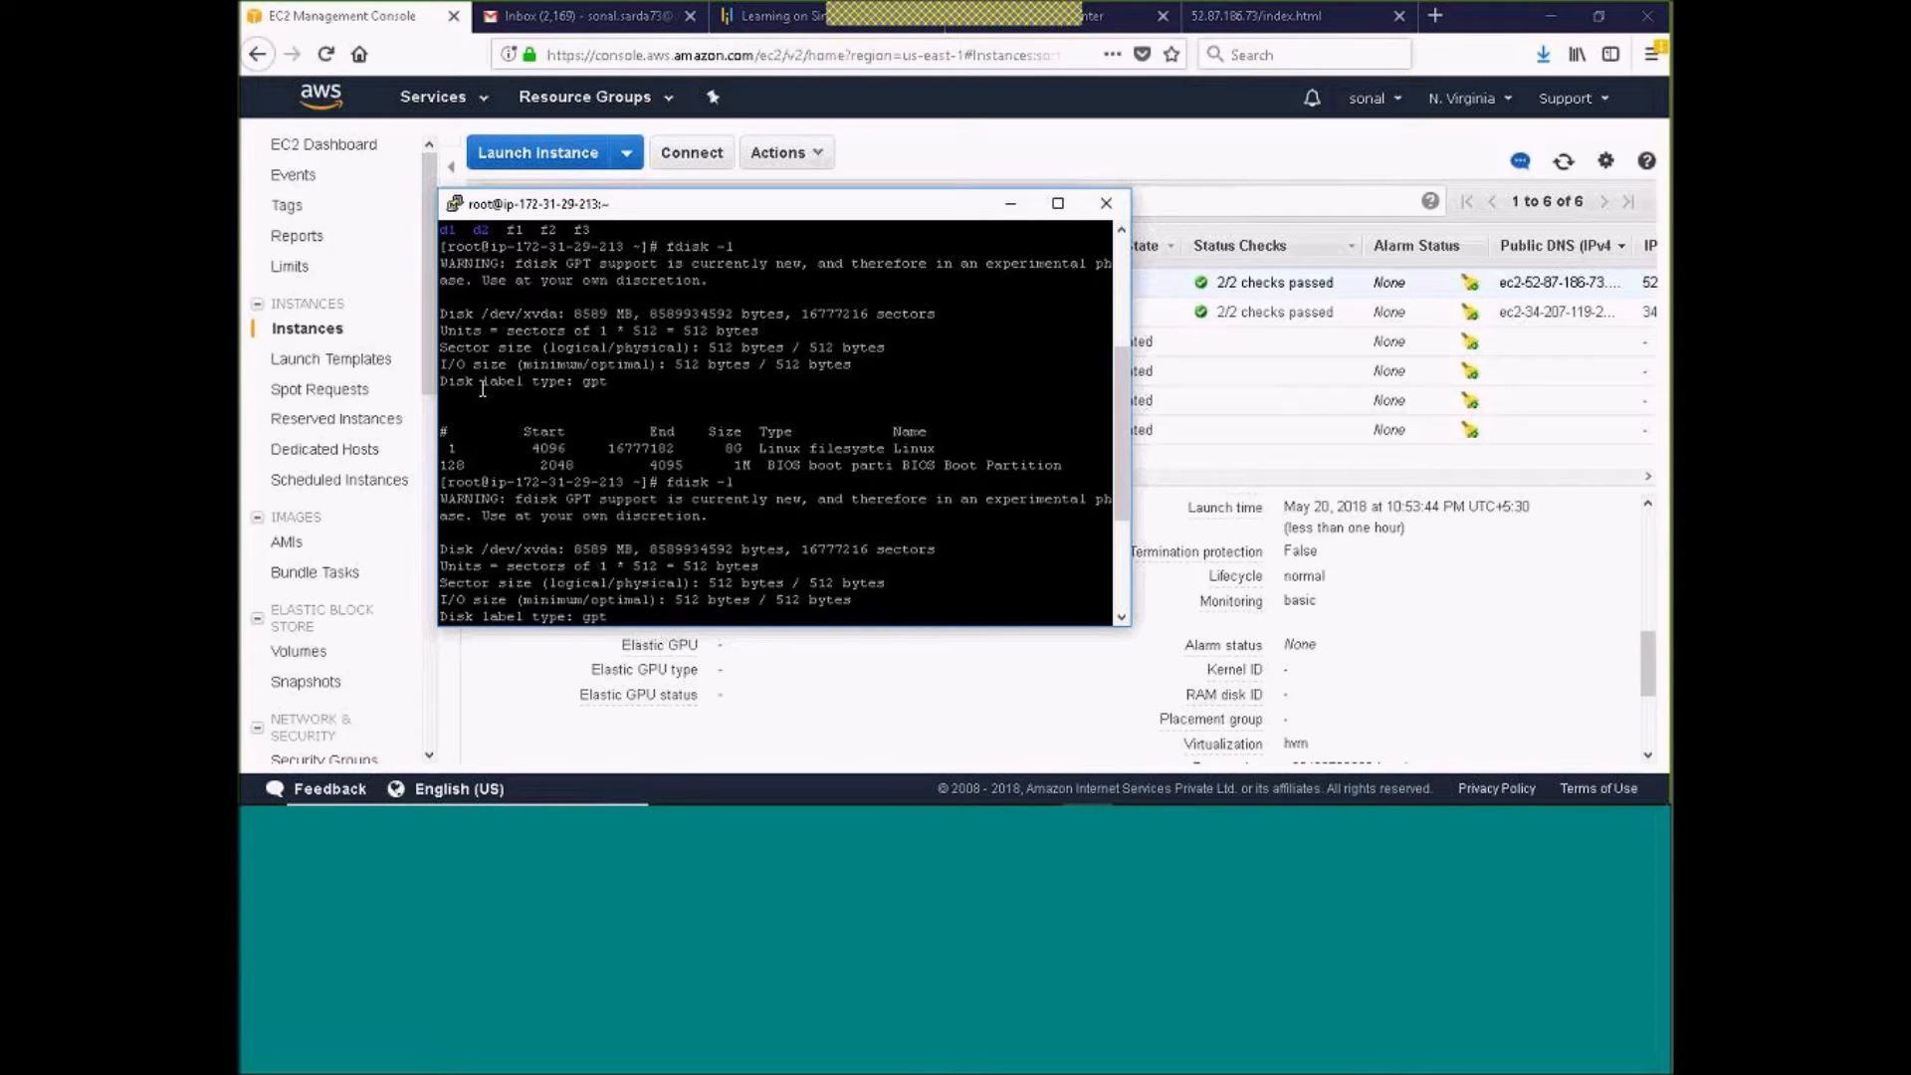
drag(444, 314, 564, 314)
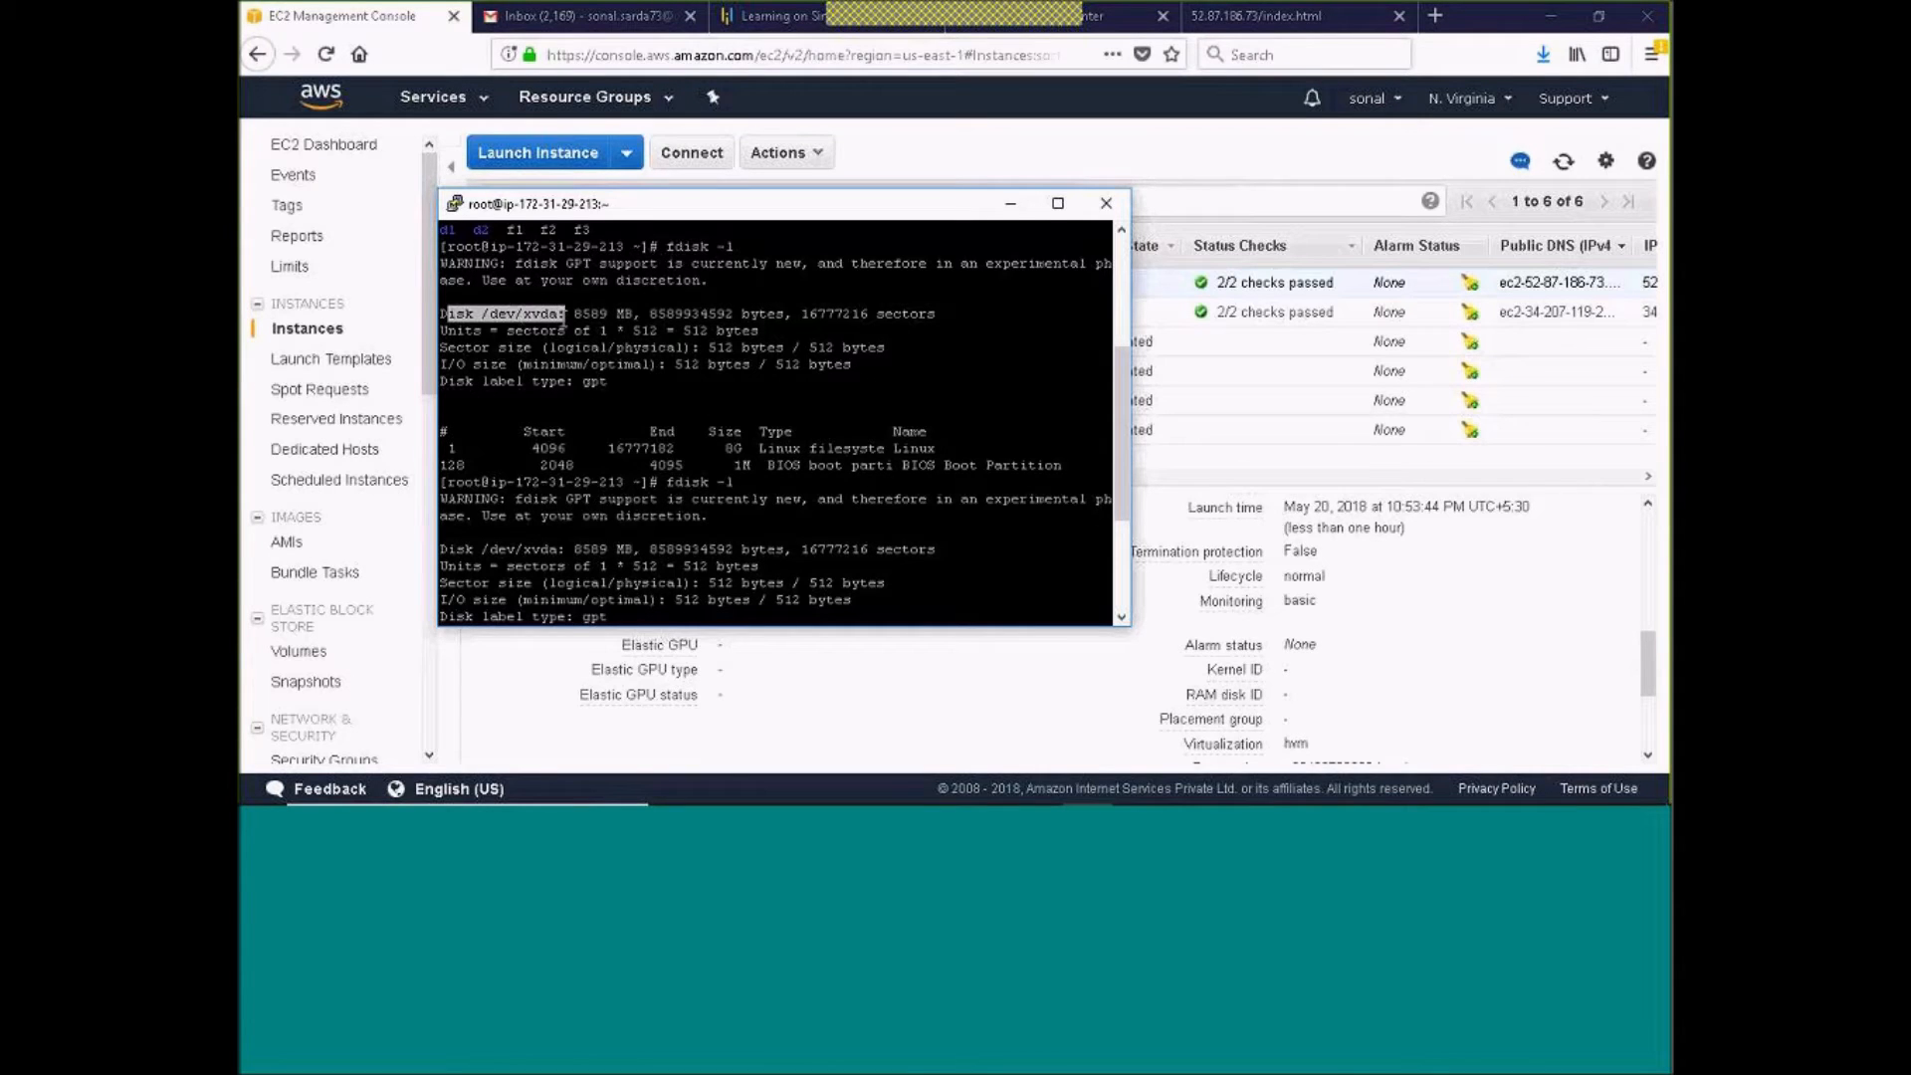
drag(666, 482, 743, 482)
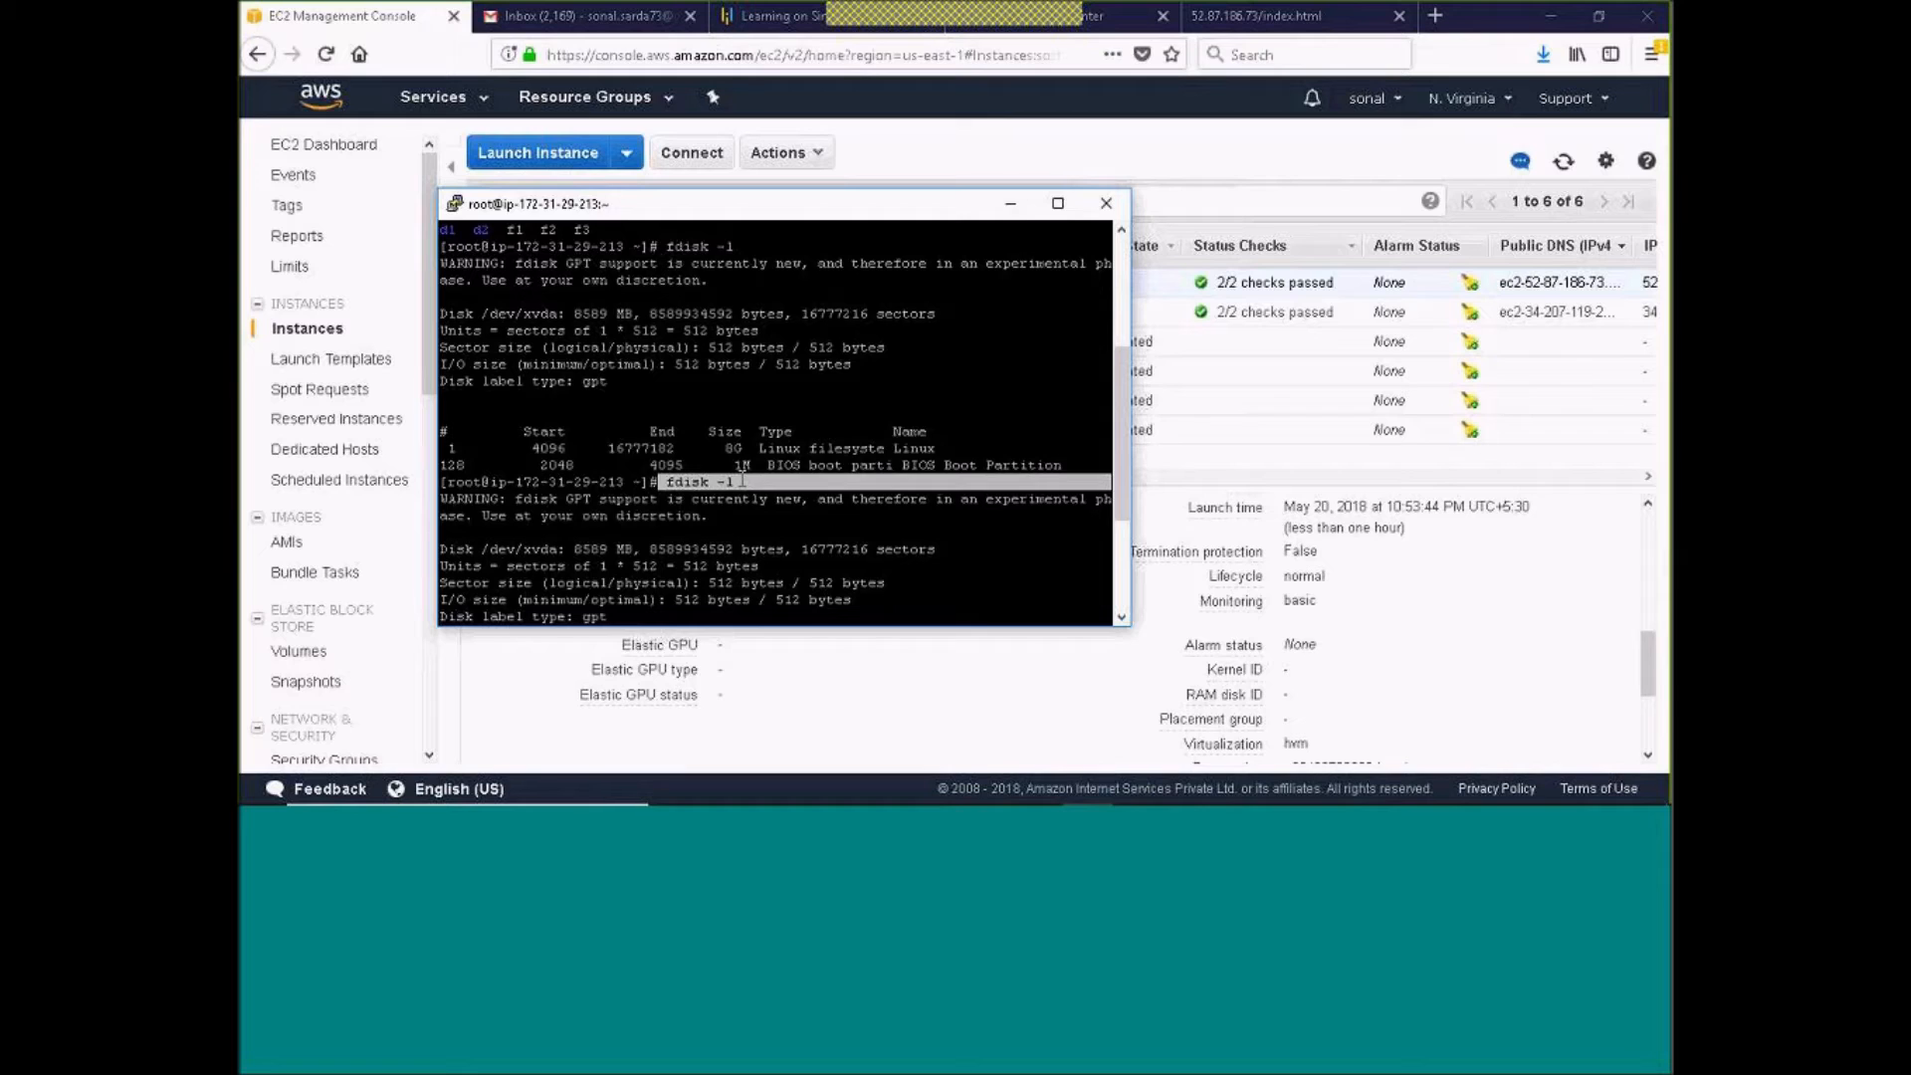
scroll(743, 482, down, 1)
drag(494, 529, 606, 521)
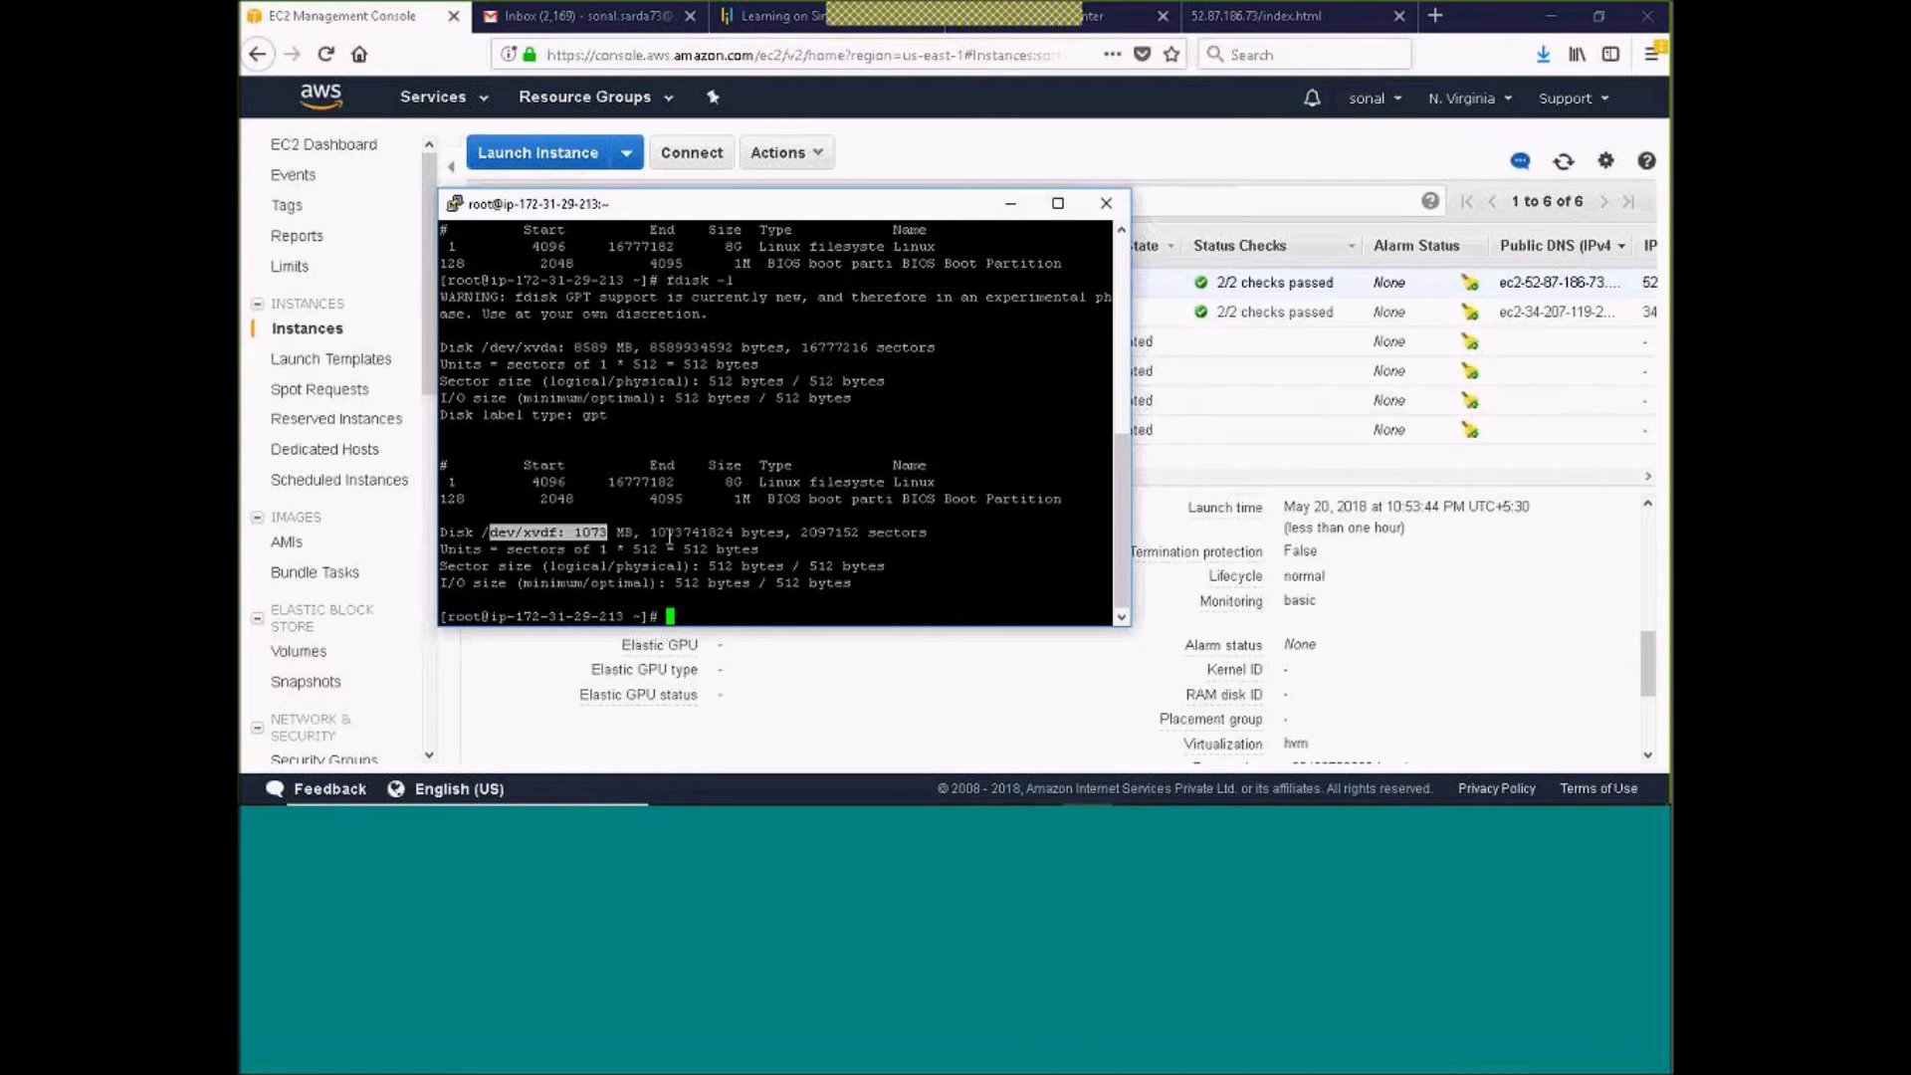
click(1010, 203)
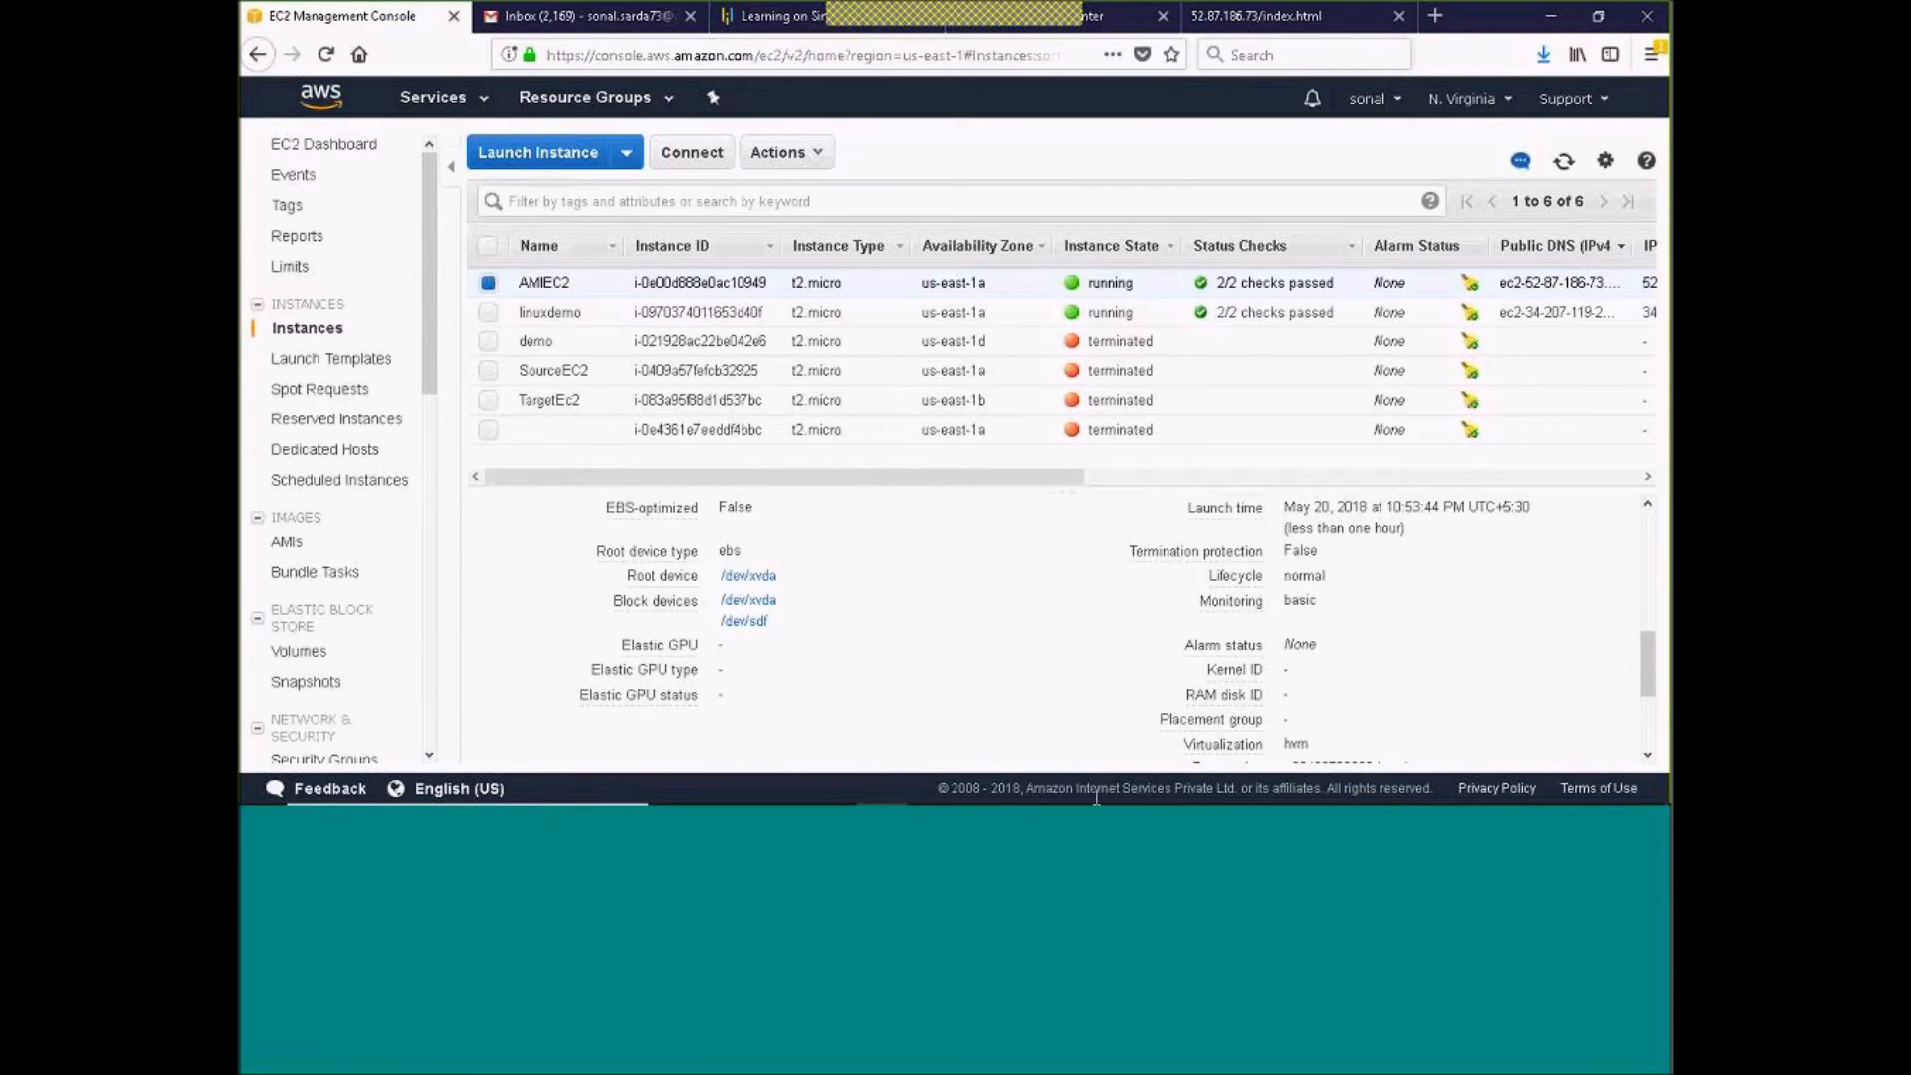
Switch to the PowerPoint Viewer presentation to view the current slide, and return to the AWS console
key(super)
click(983, 785)
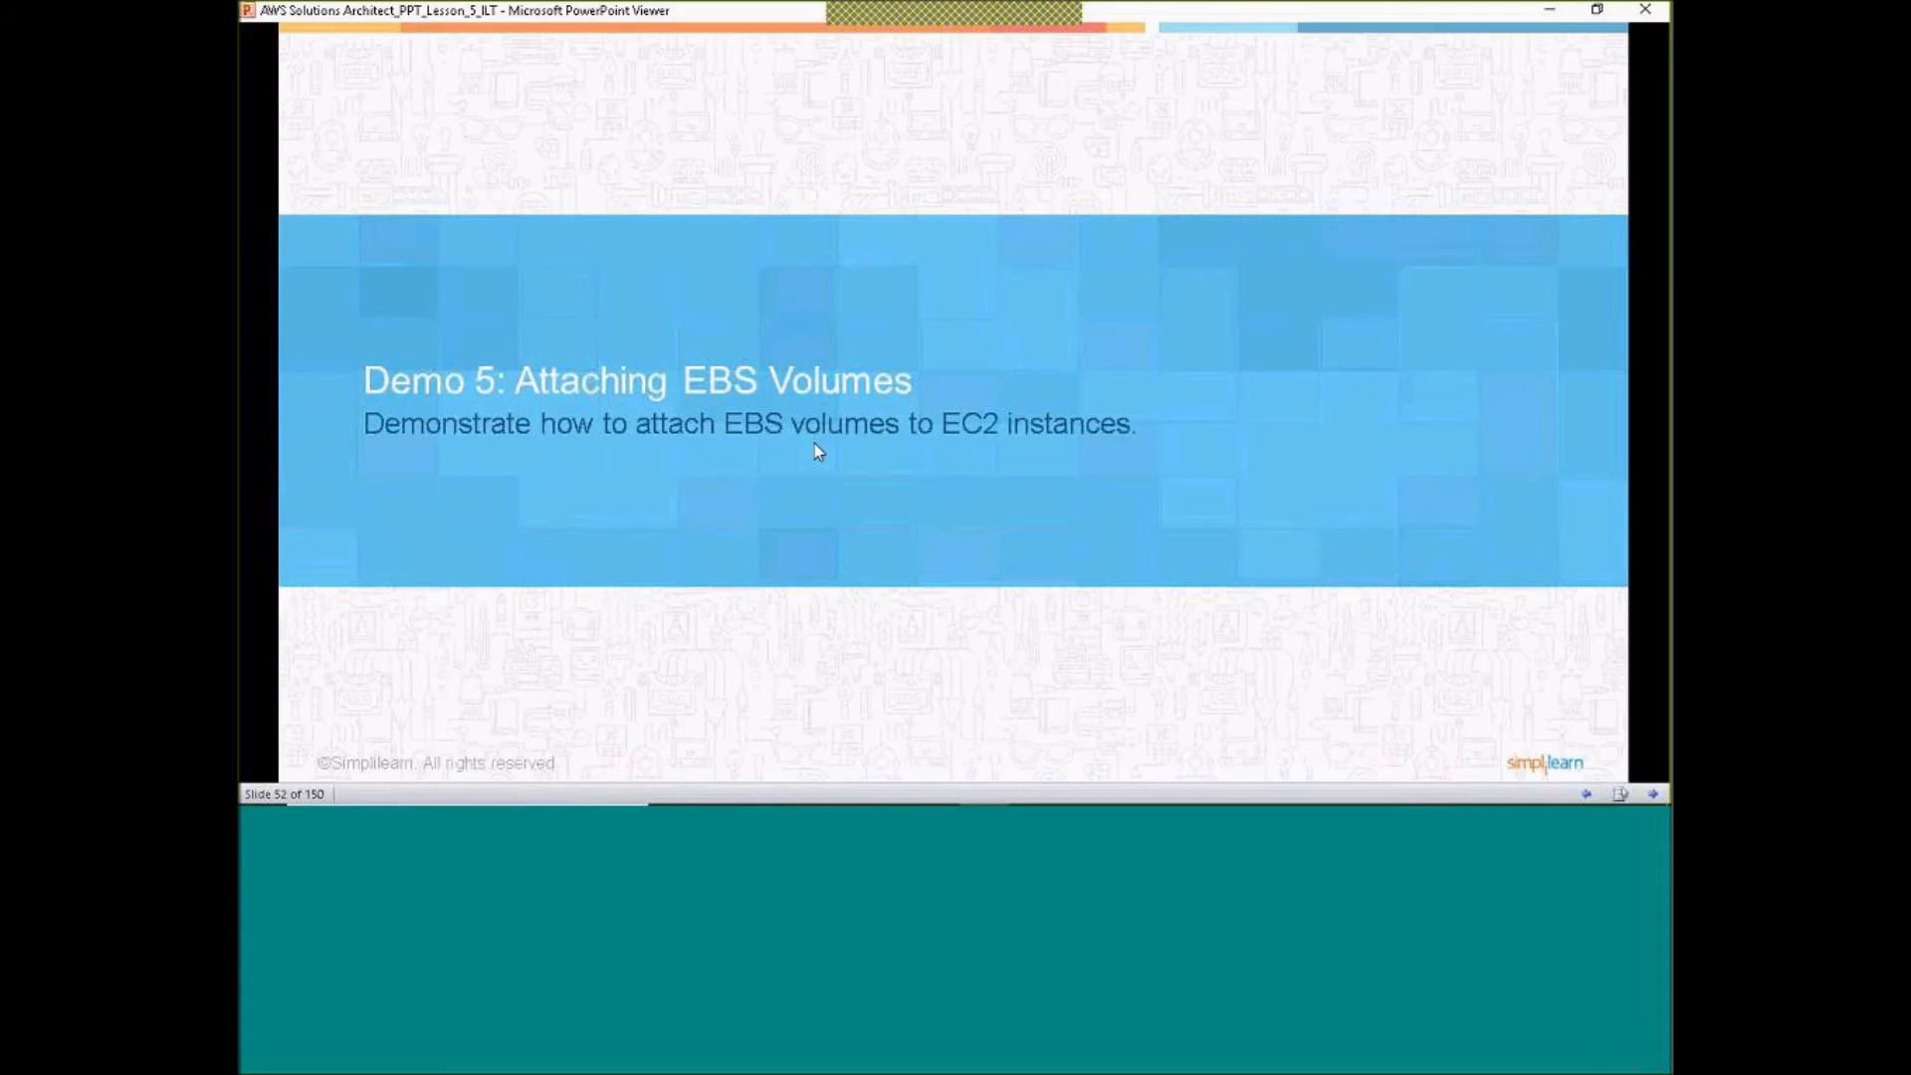
key(alt+Tab)
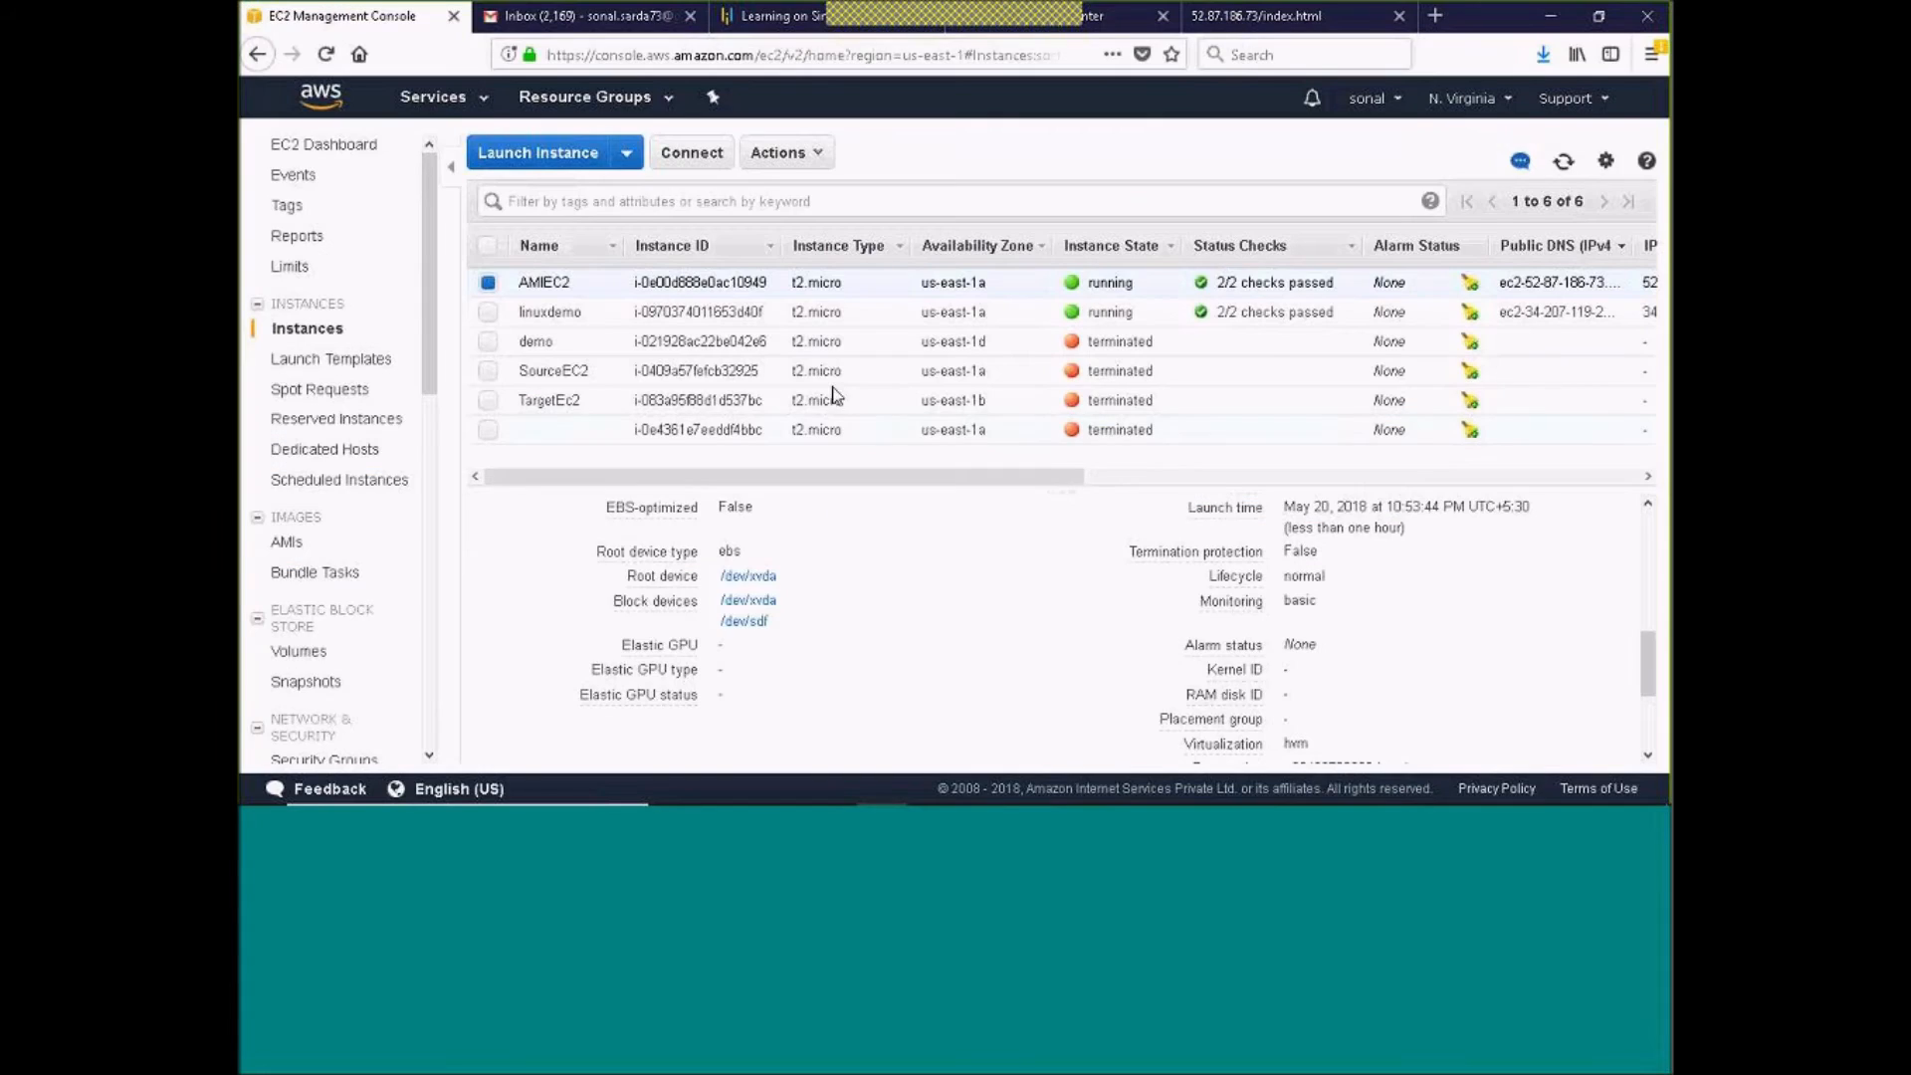
Review the EBS volumes list and the details columns of the EC2 instances list
click(303, 653)
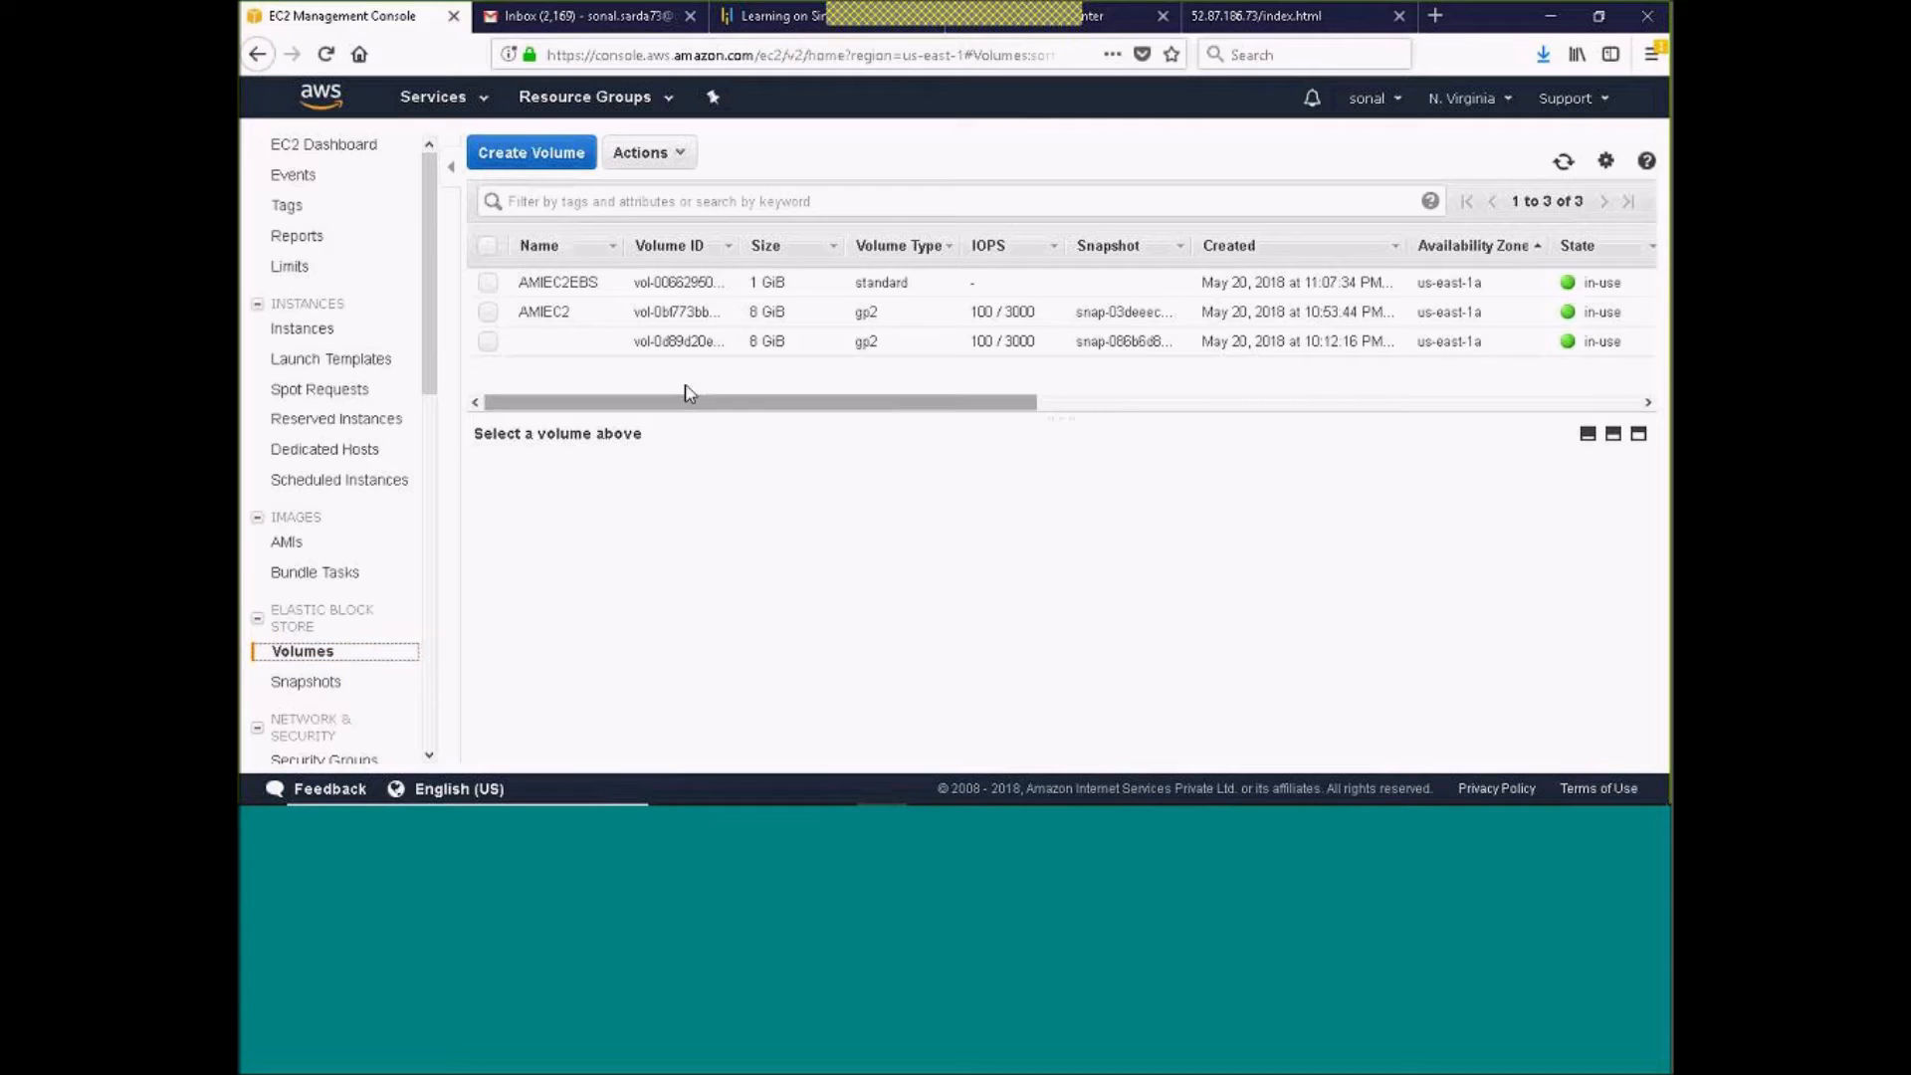
click(326, 332)
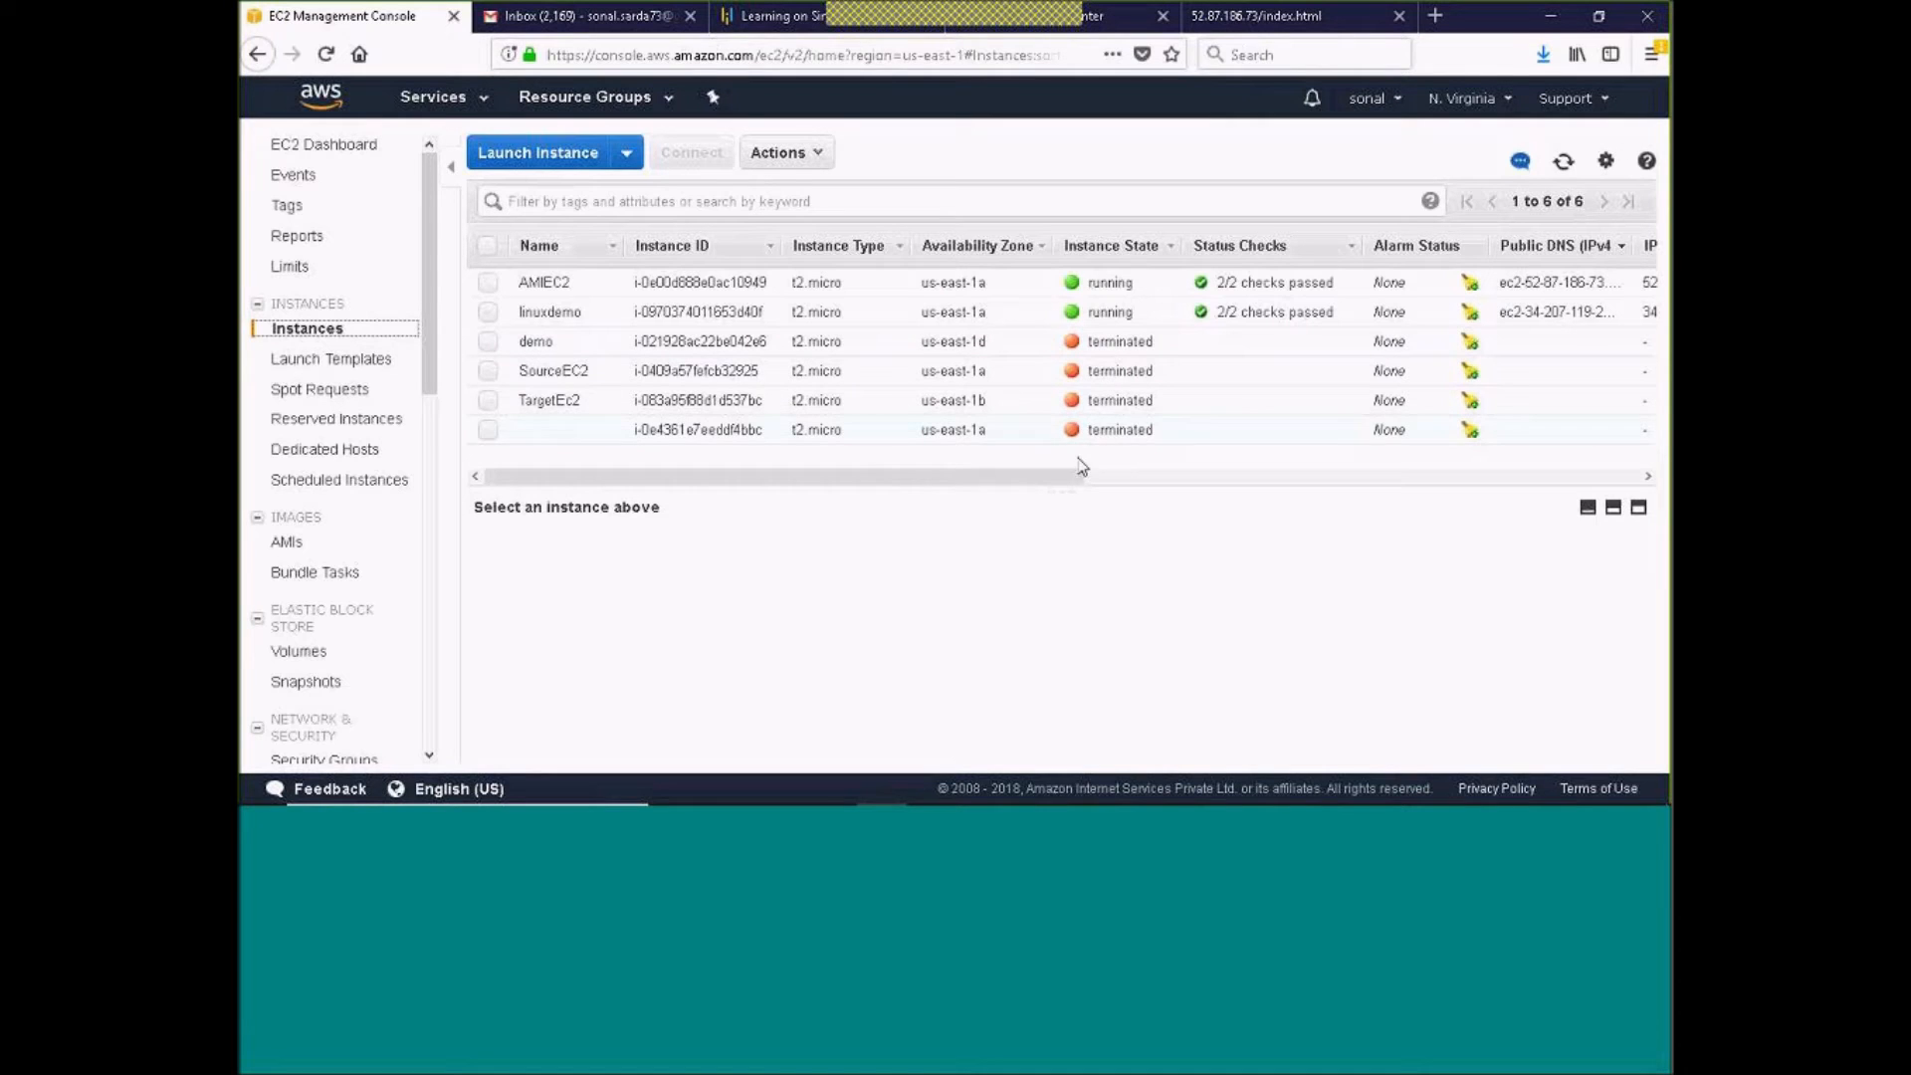
drag(864, 480, 1406, 500)
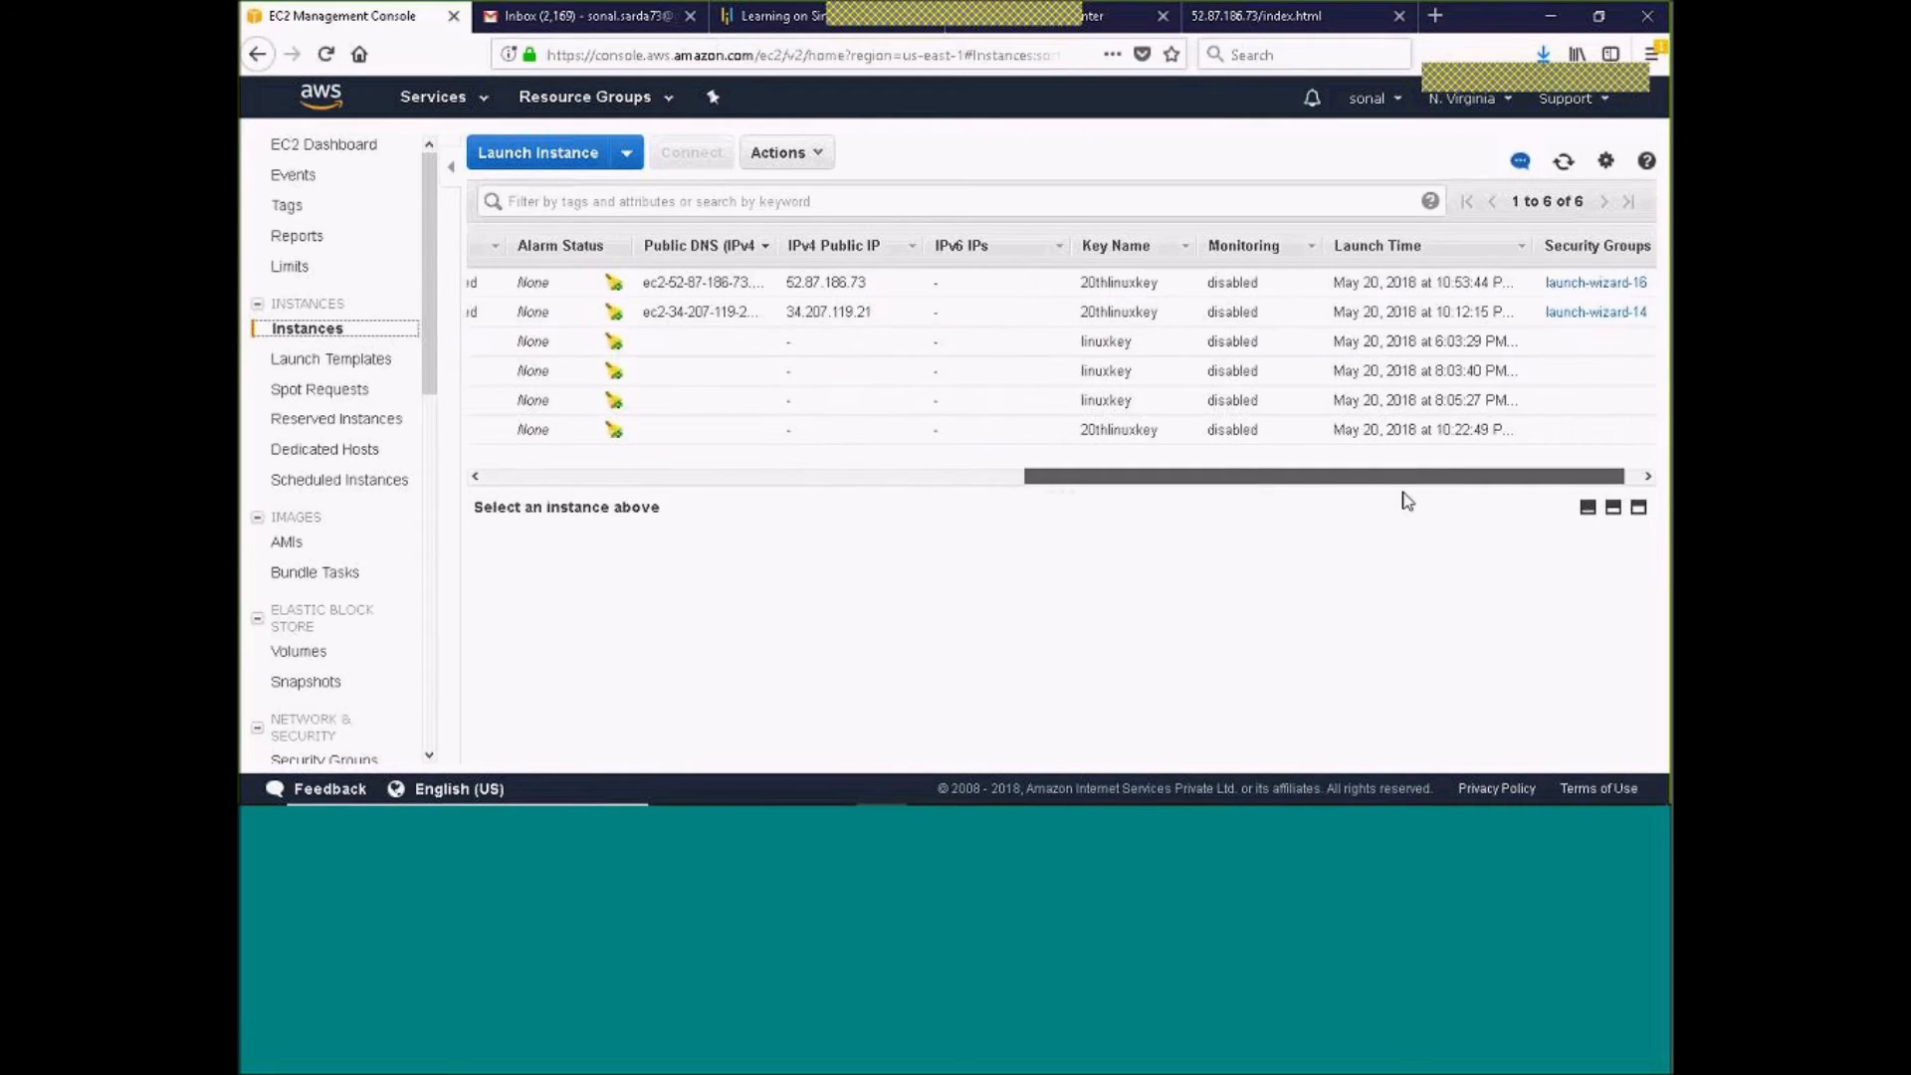
drag(1523, 494, 810, 503)
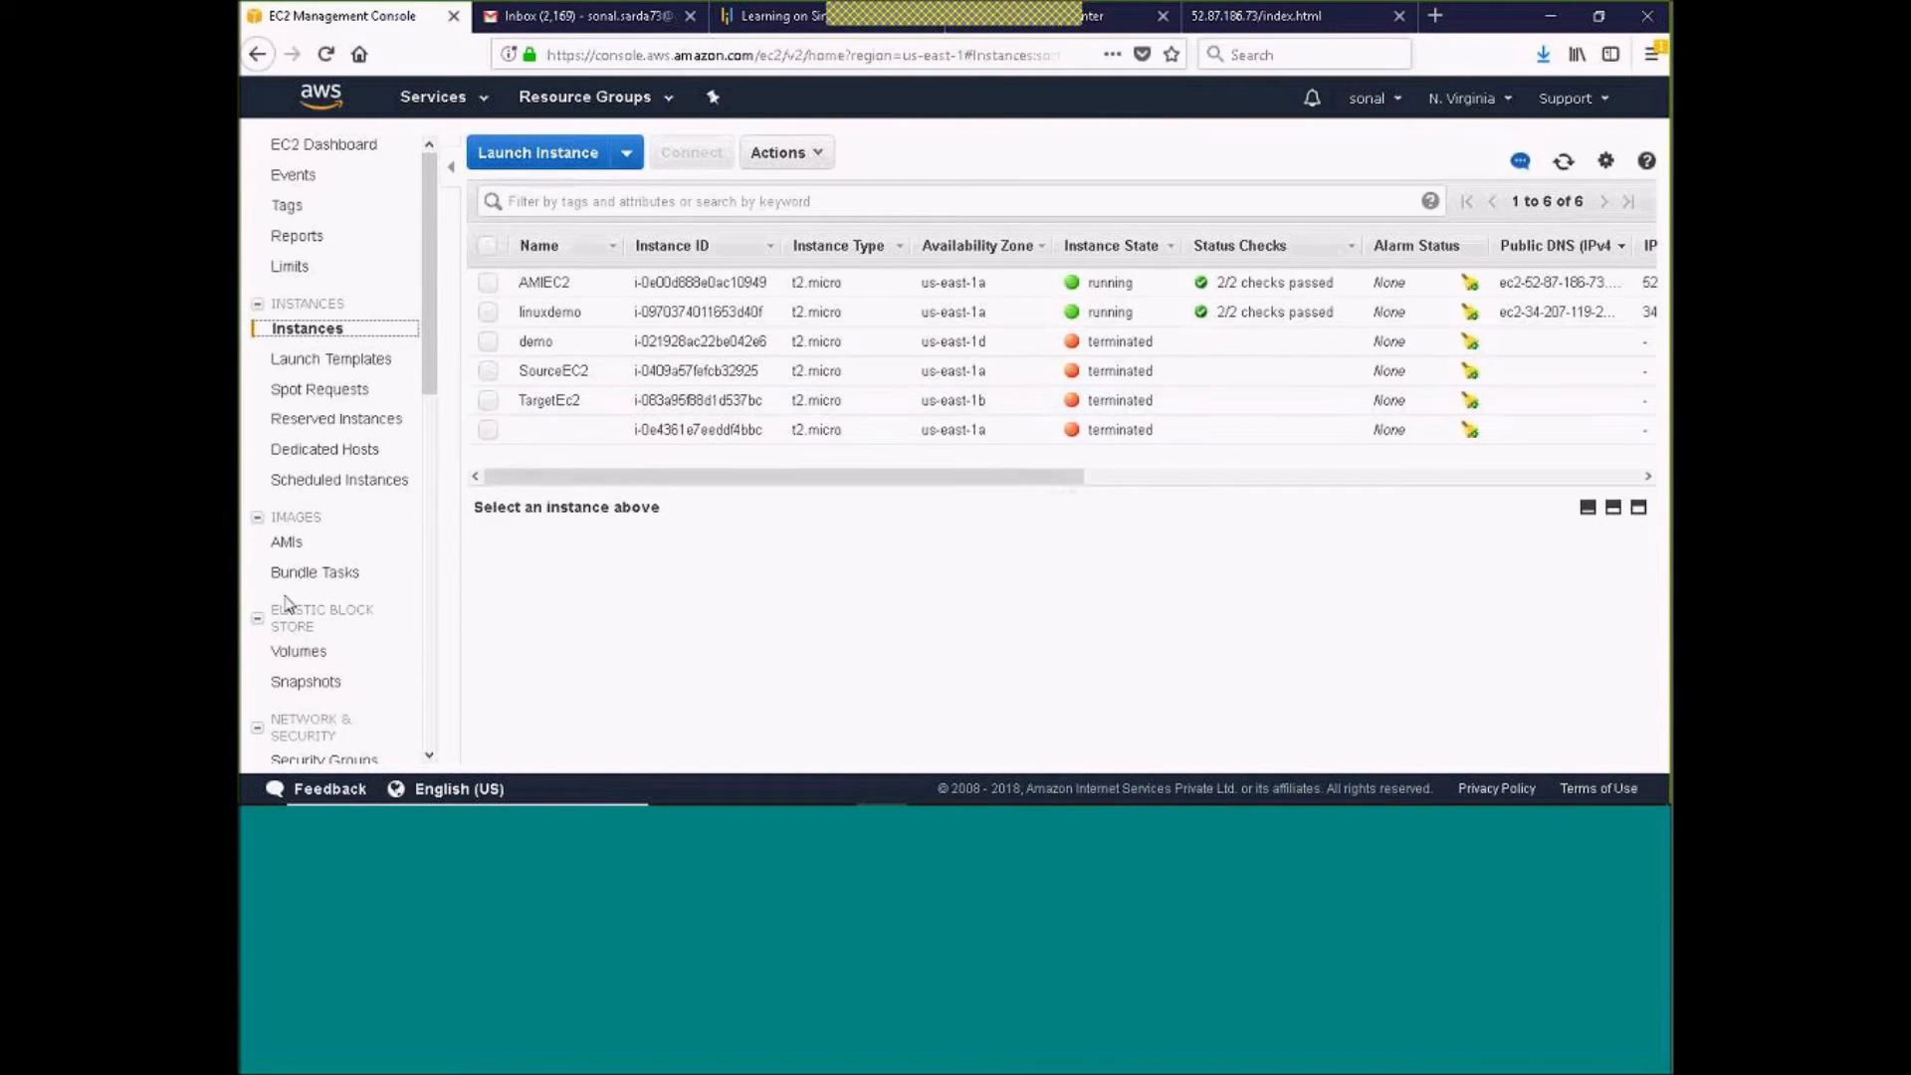
Detach the 1 GiB AMIEC2EBS volume from the AMIEC2 instance
click(300, 654)
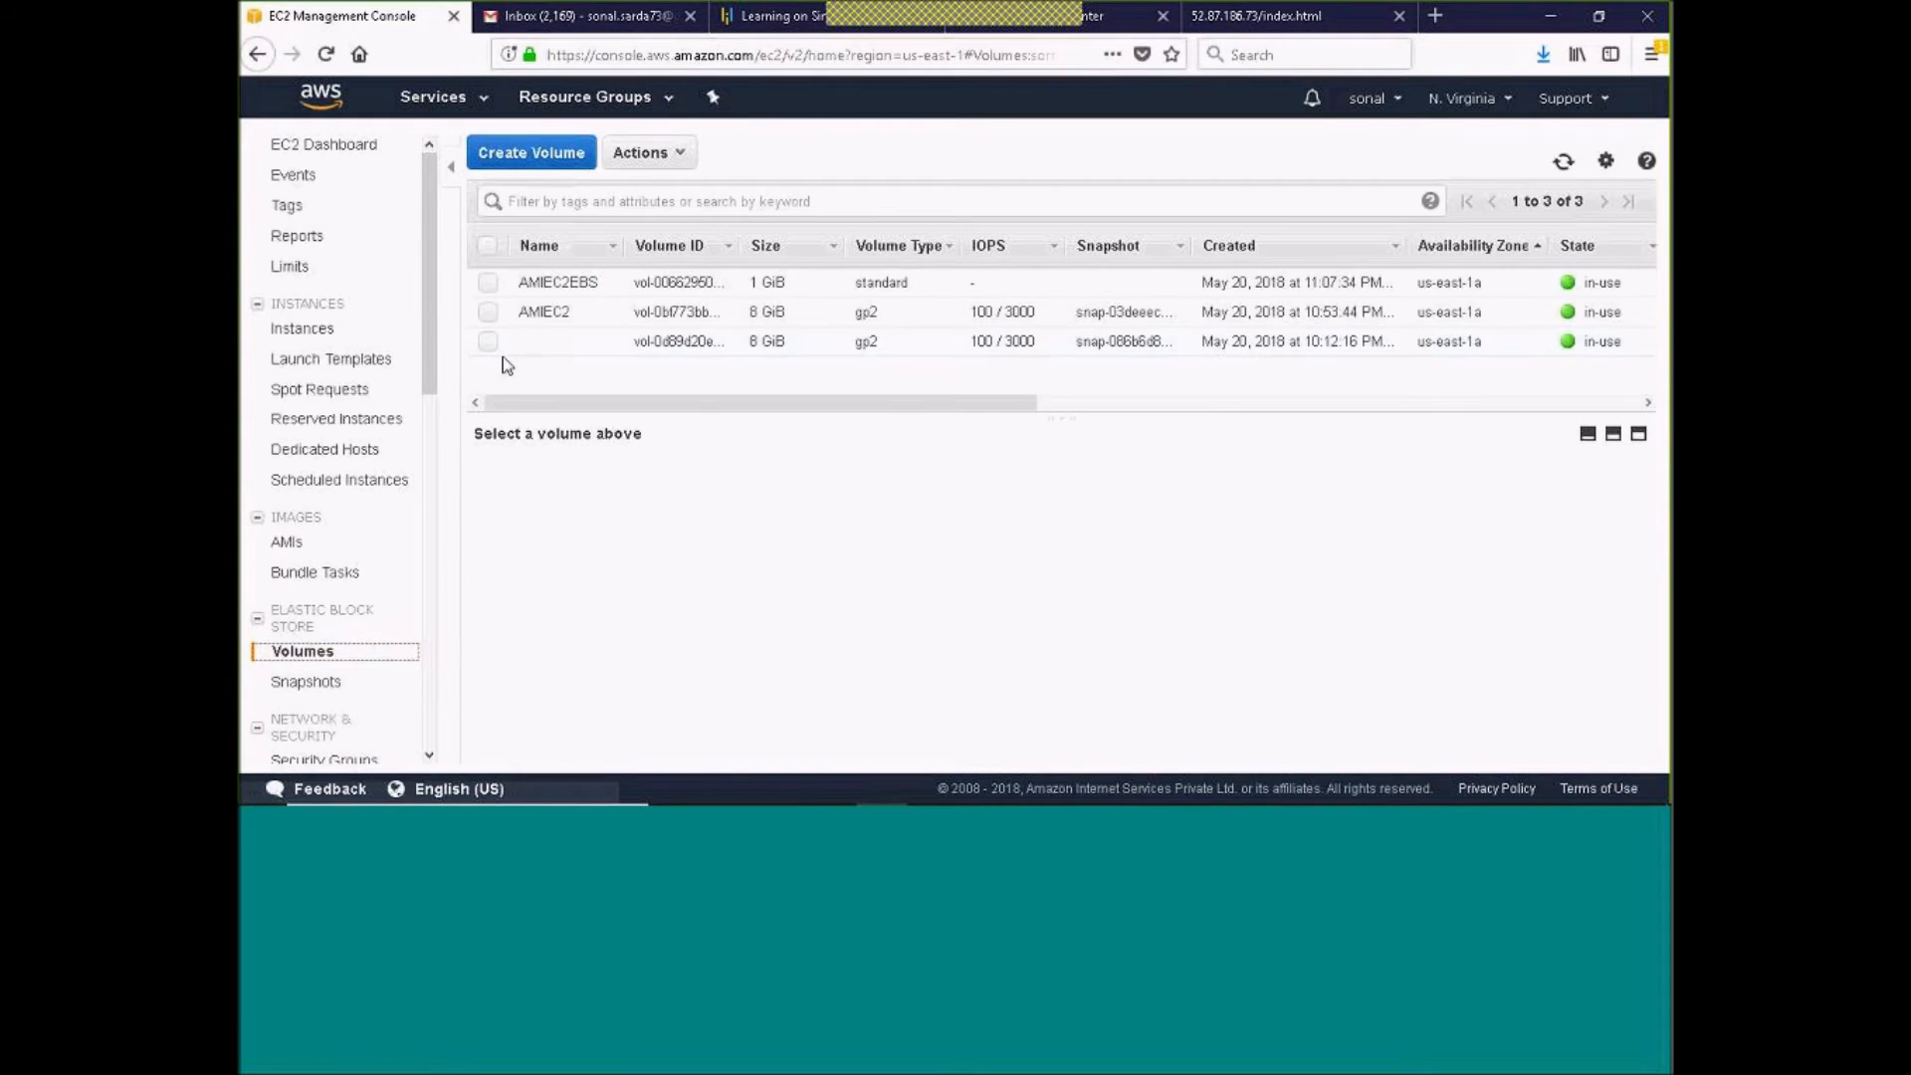
click(488, 284)
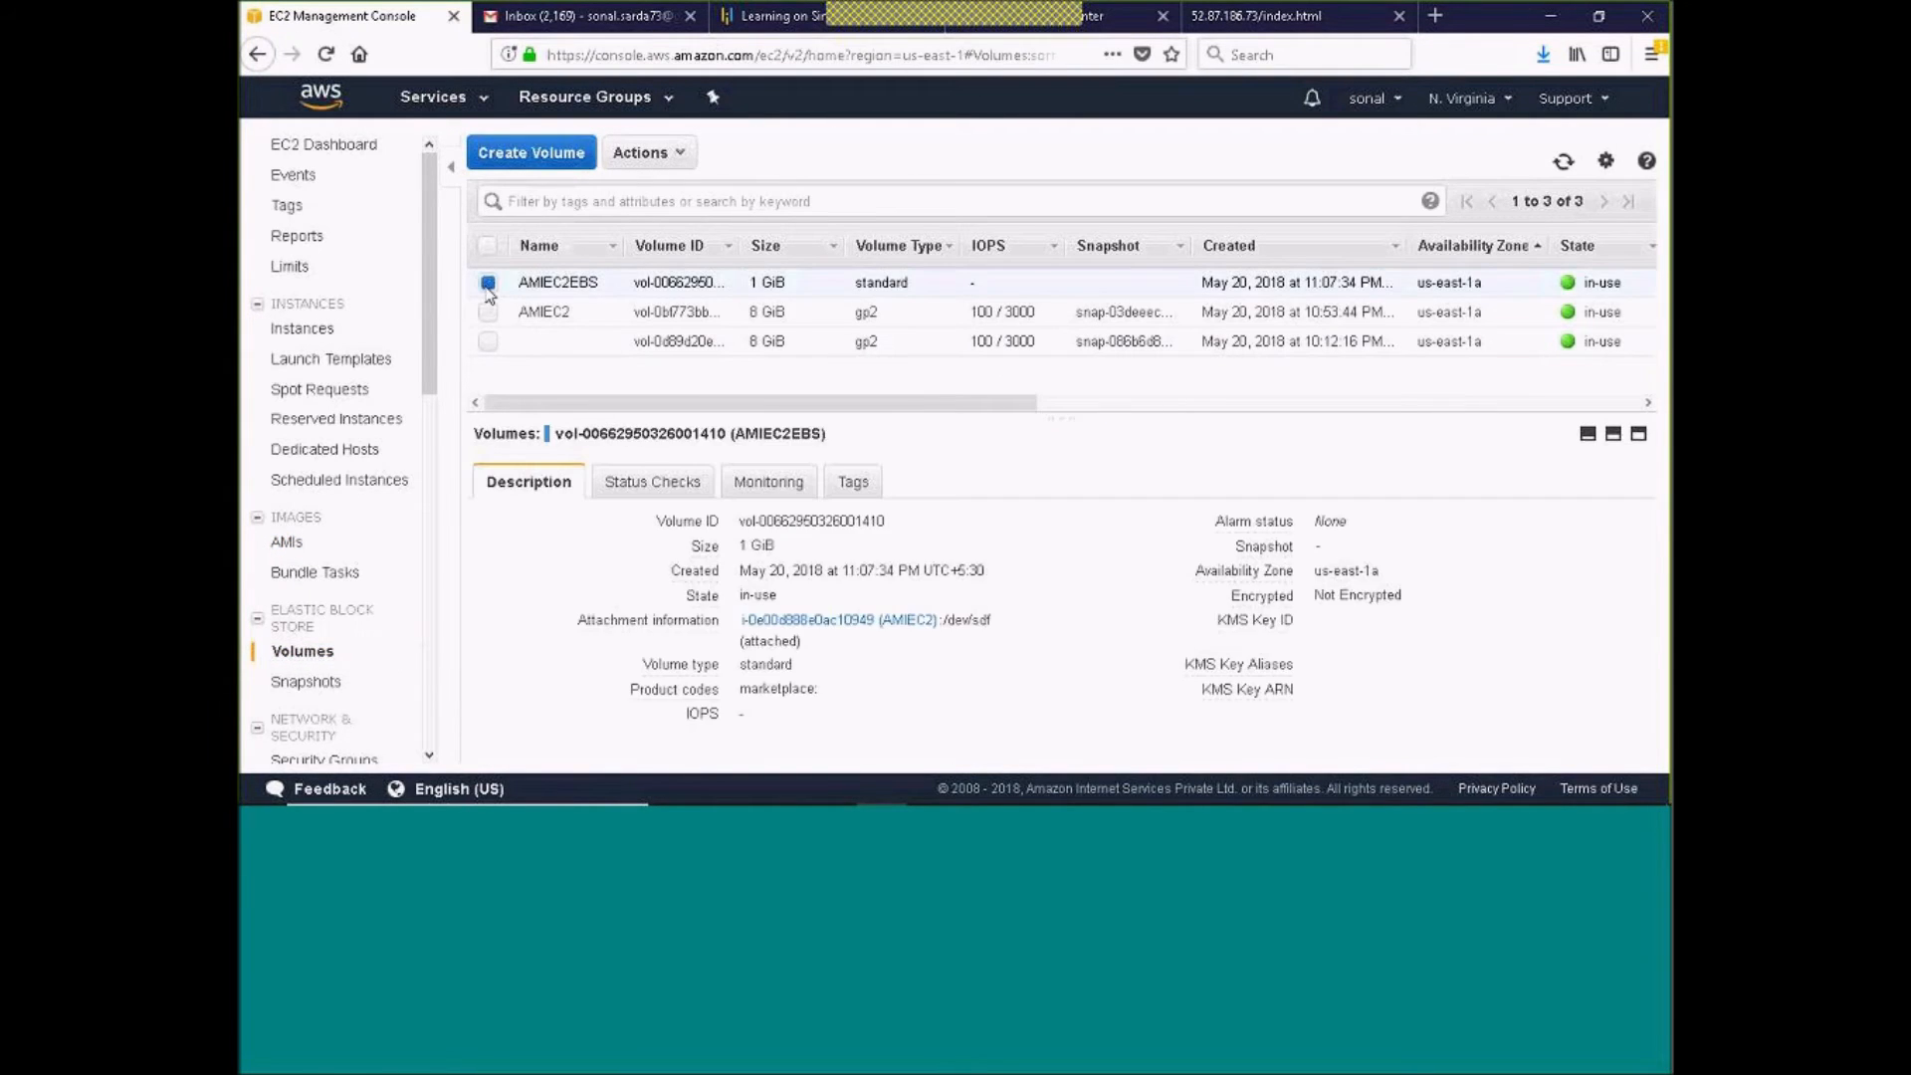
click(673, 155)
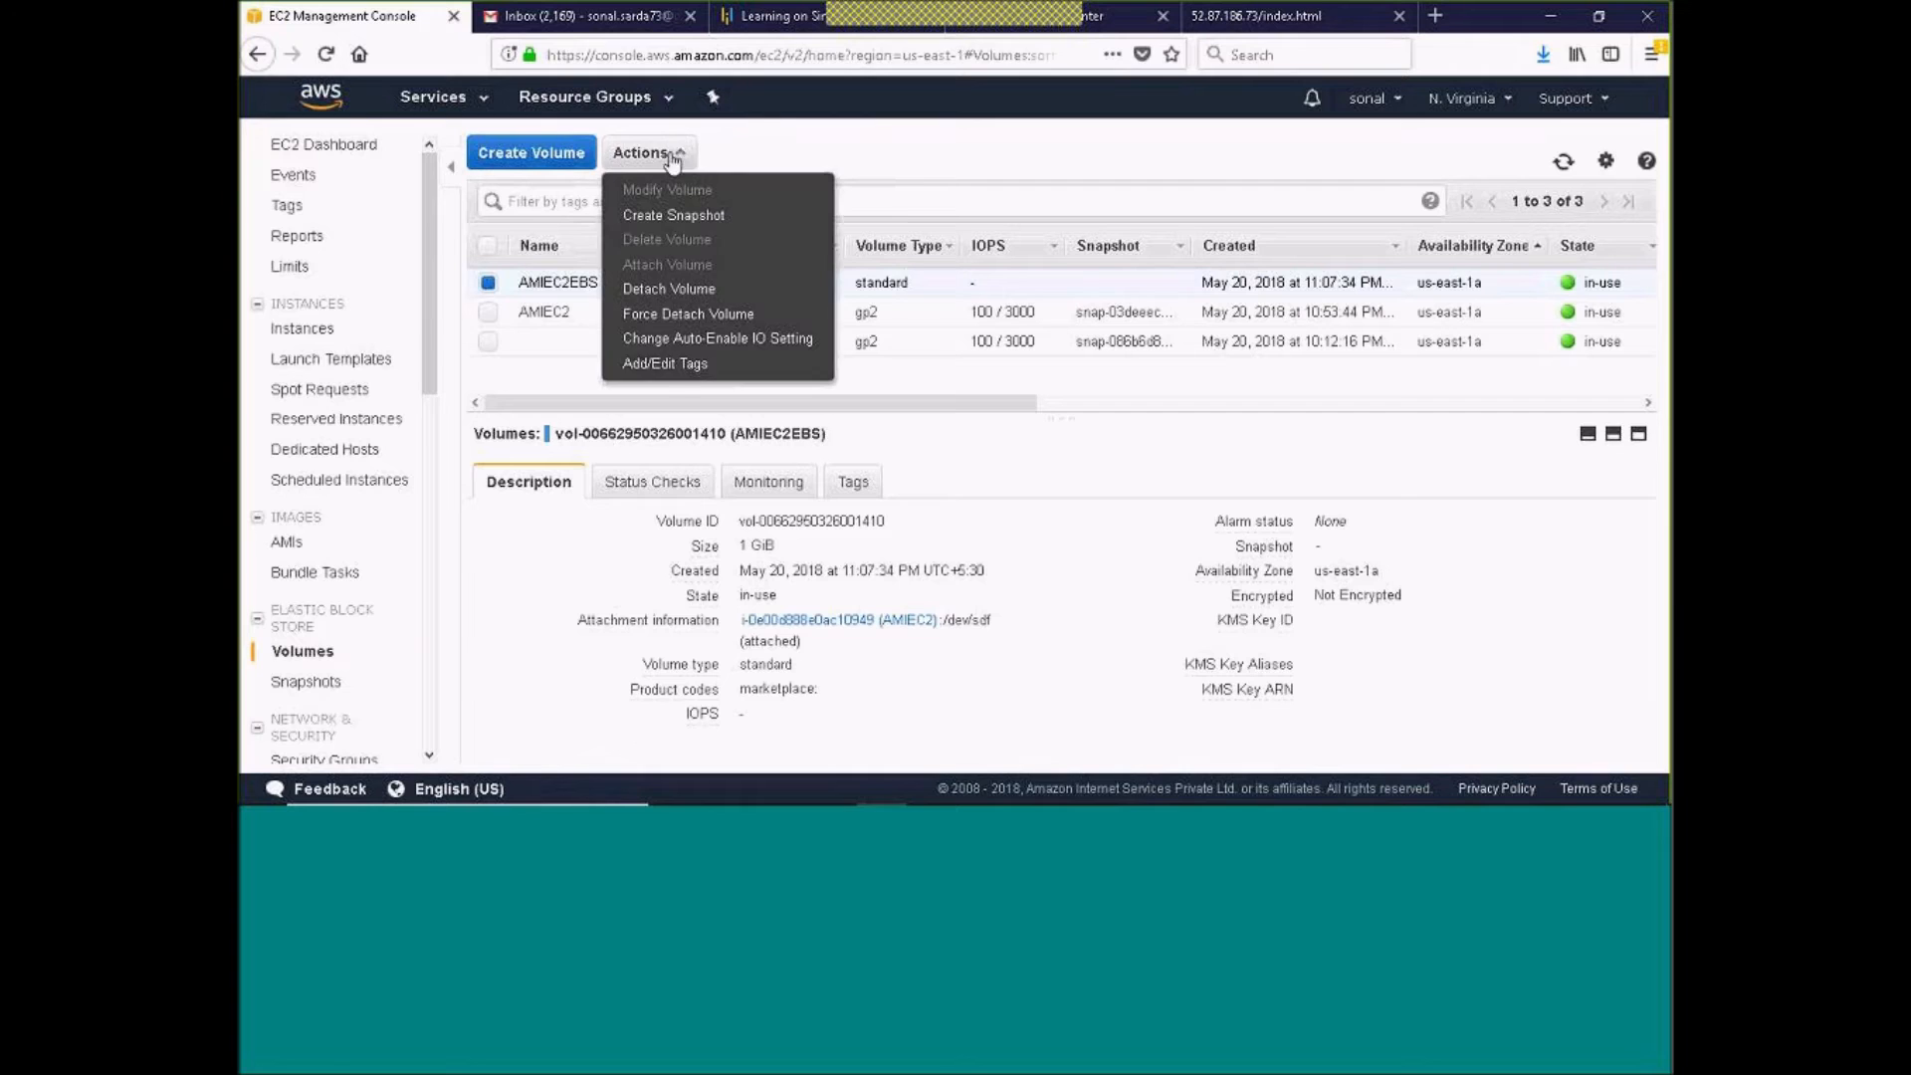
click(681, 290)
click(1098, 505)
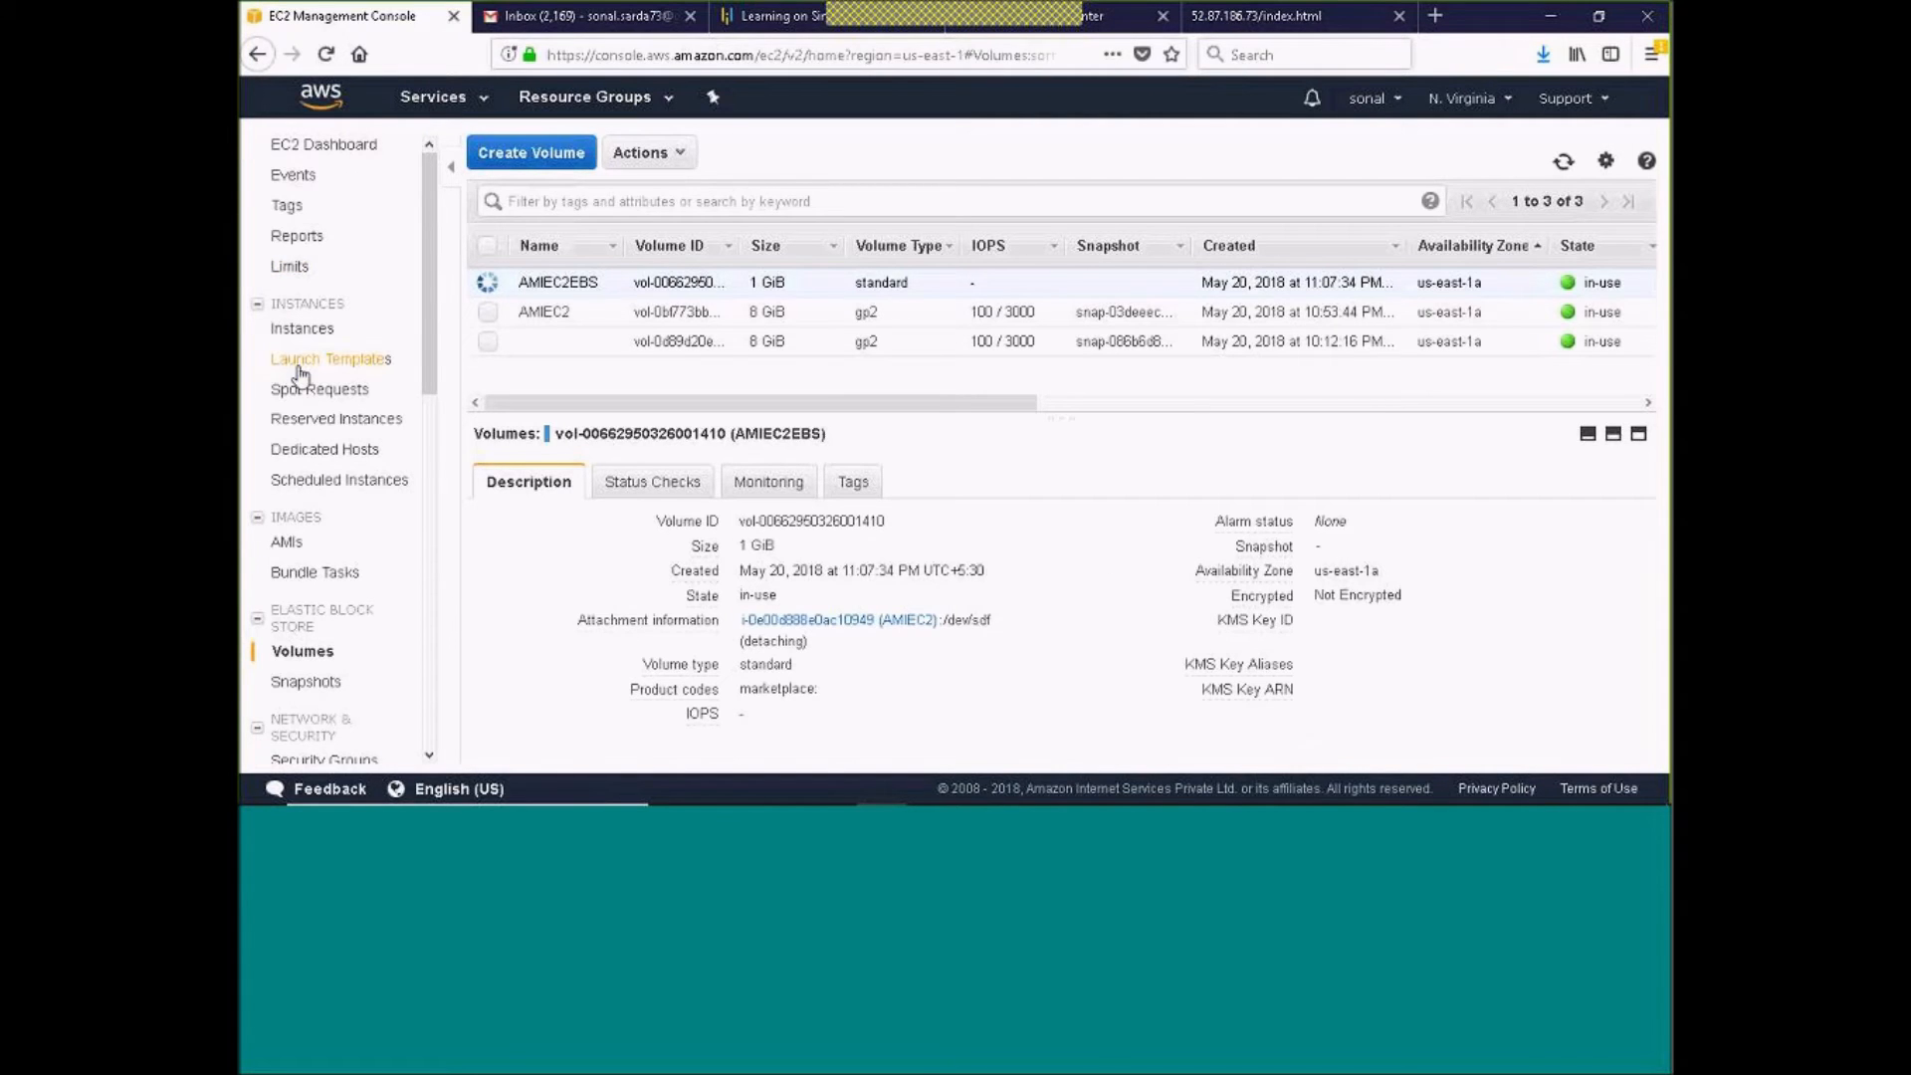
Refresh the instances list and check the block devices in the AMIEC2 instance's description
click(299, 329)
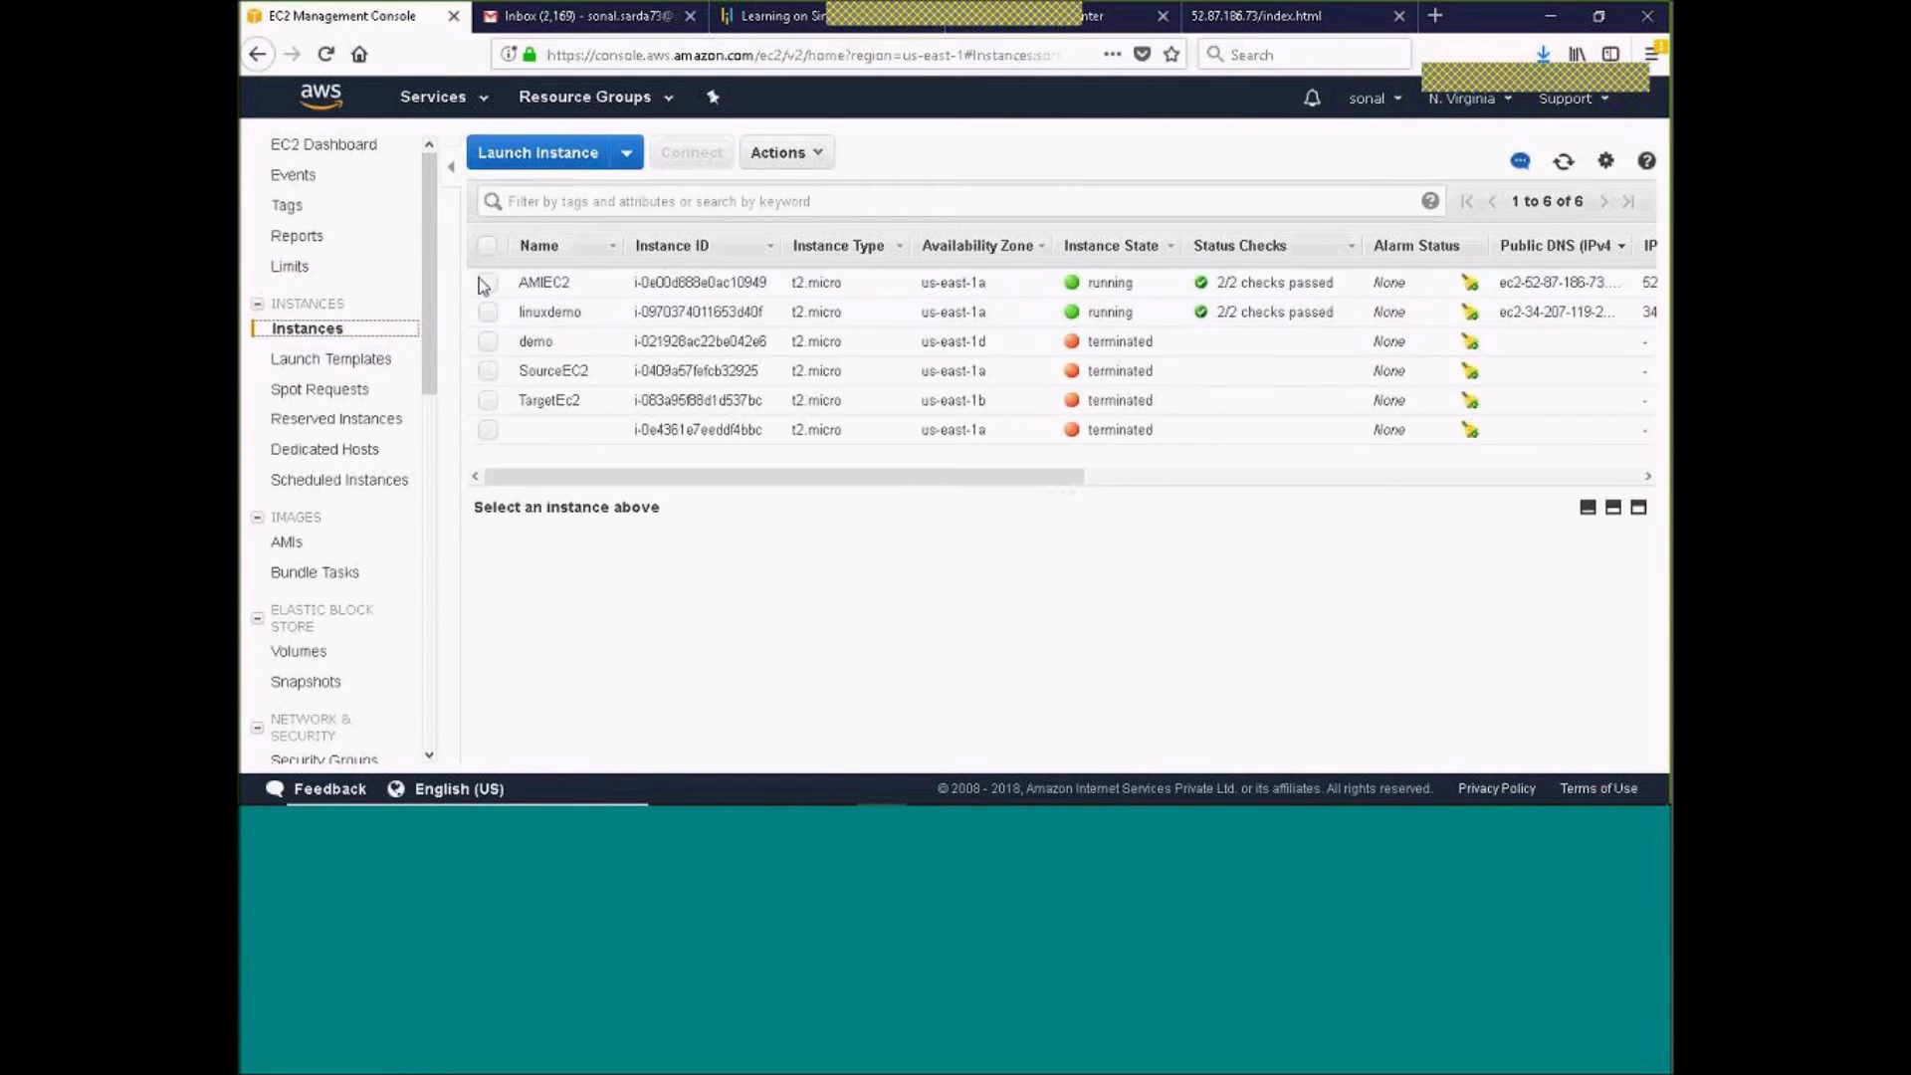
click(484, 282)
scroll(1022, 577, down, 5)
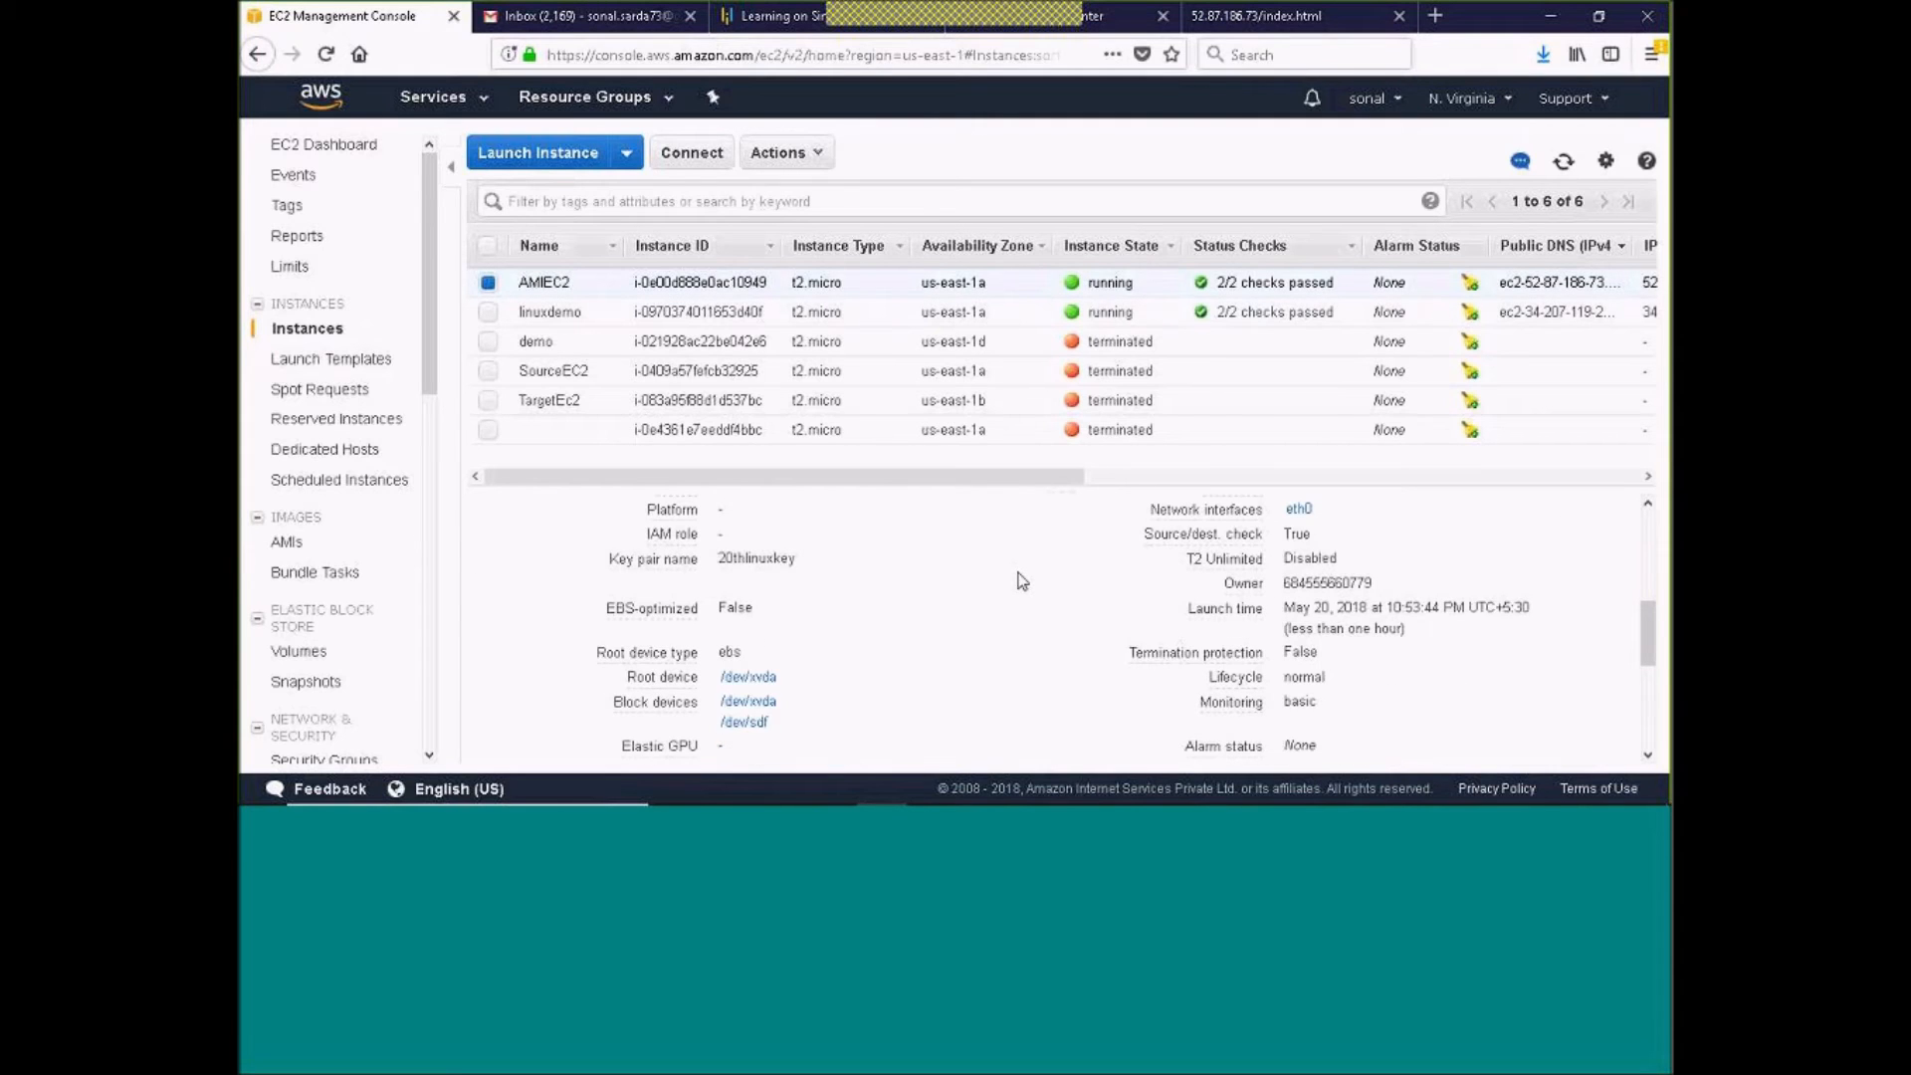
click(1562, 163)
scroll(892, 610, down, 6)
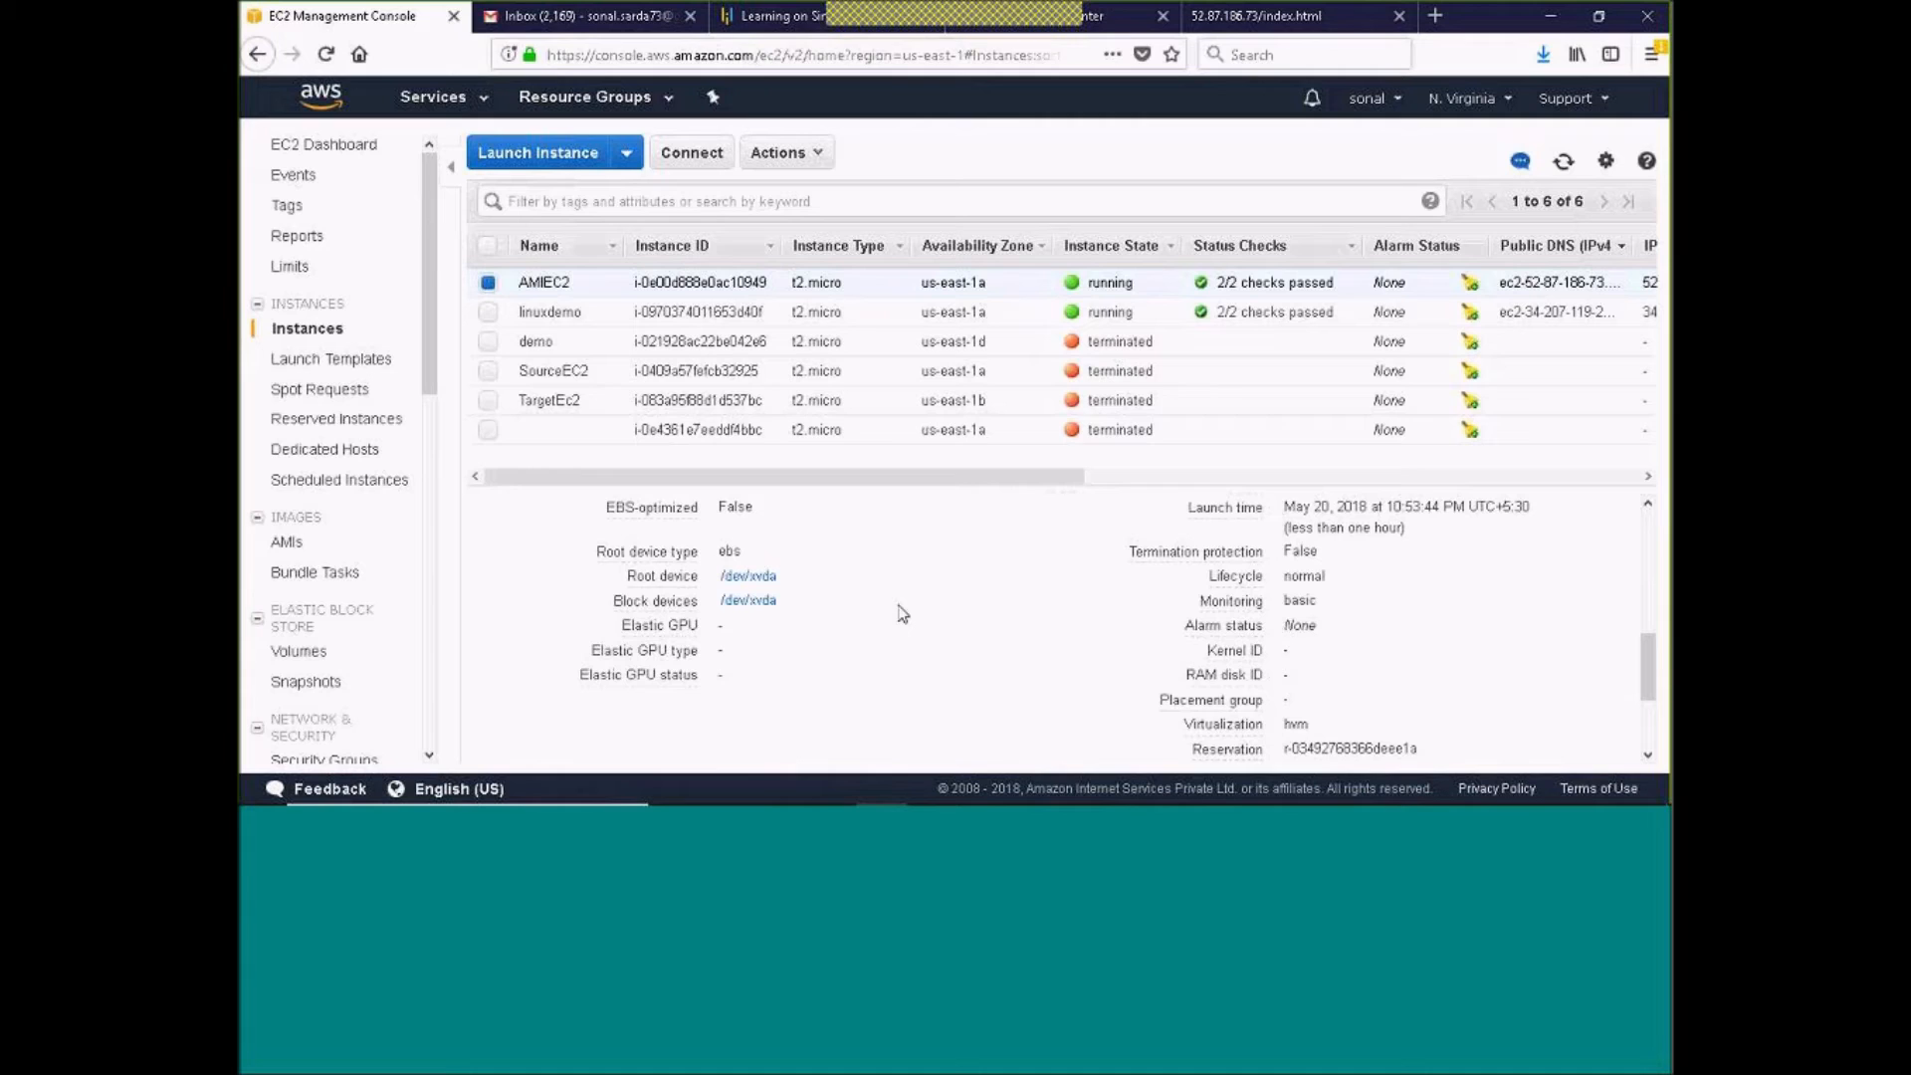
scroll(853, 647, up, 1)
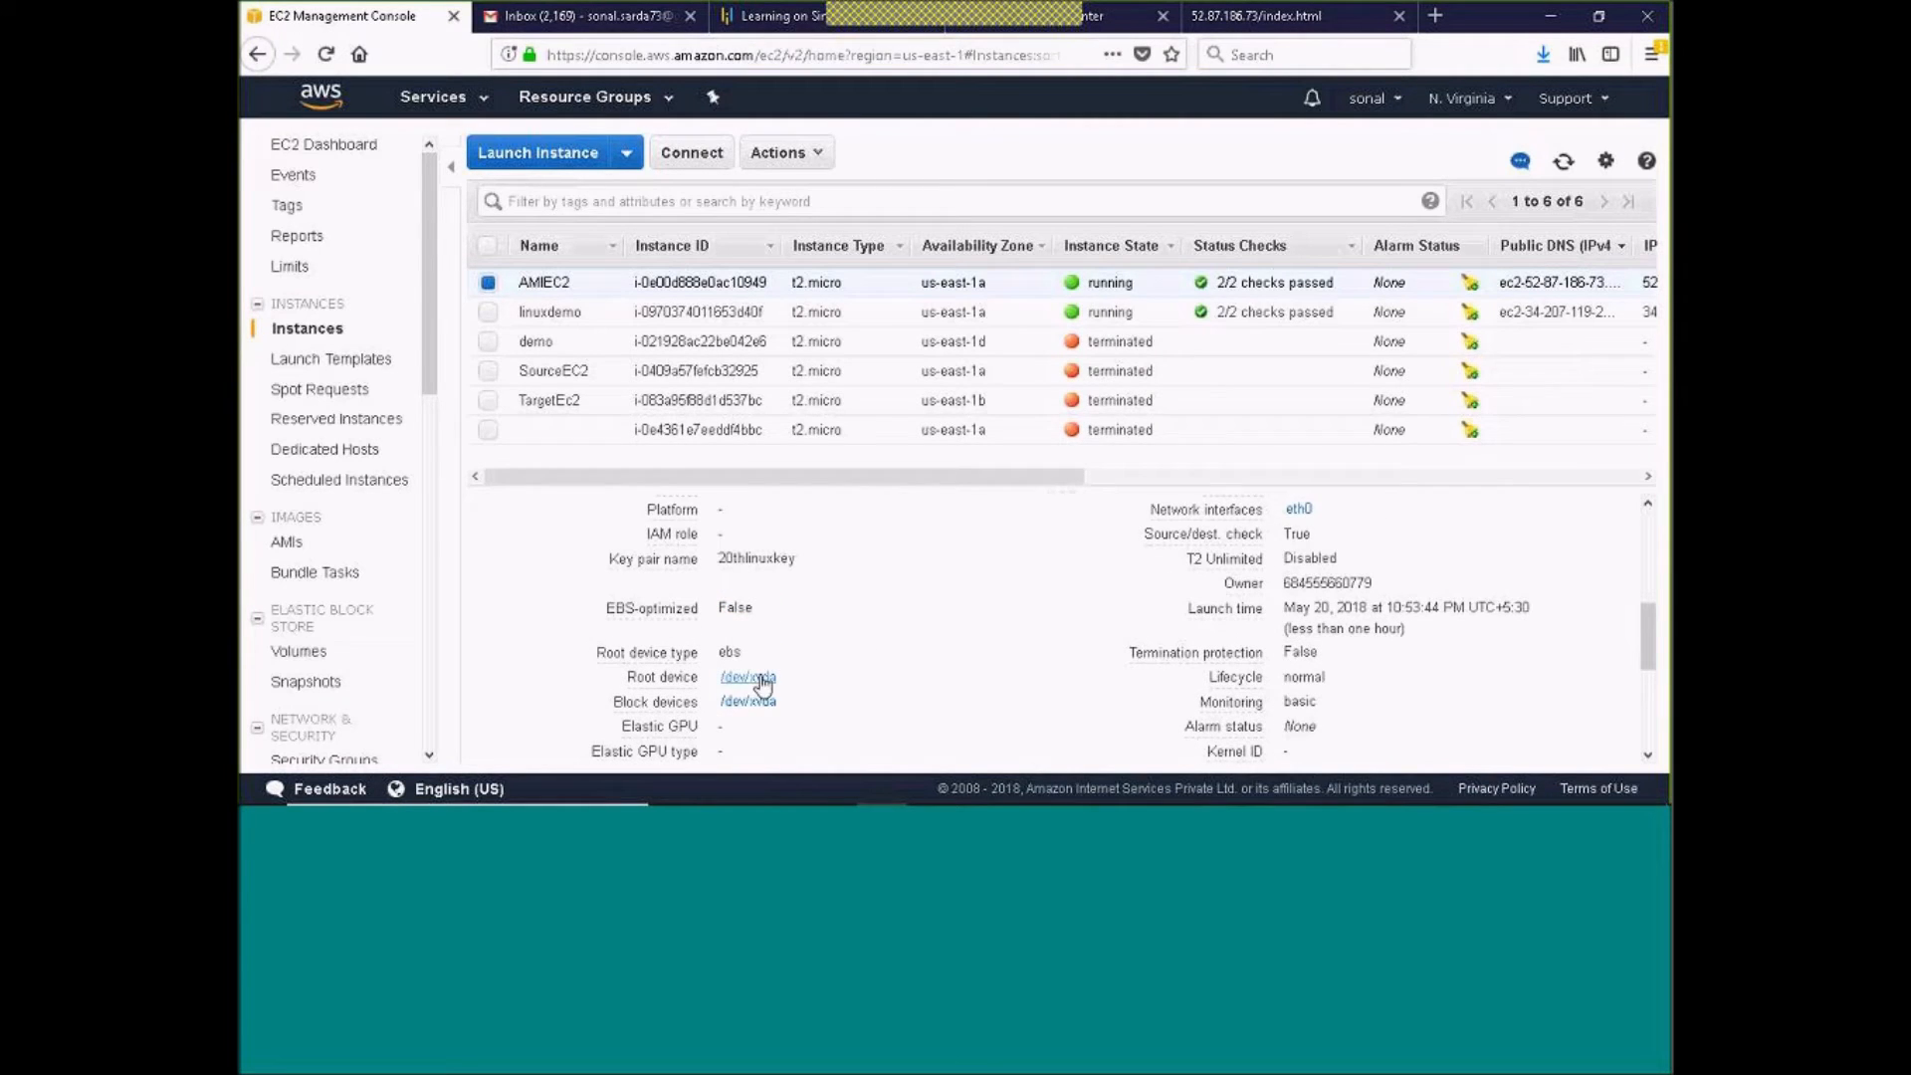
Check the state of the AMIEC2EBS volume against the other volumes in the volumes list
click(303, 653)
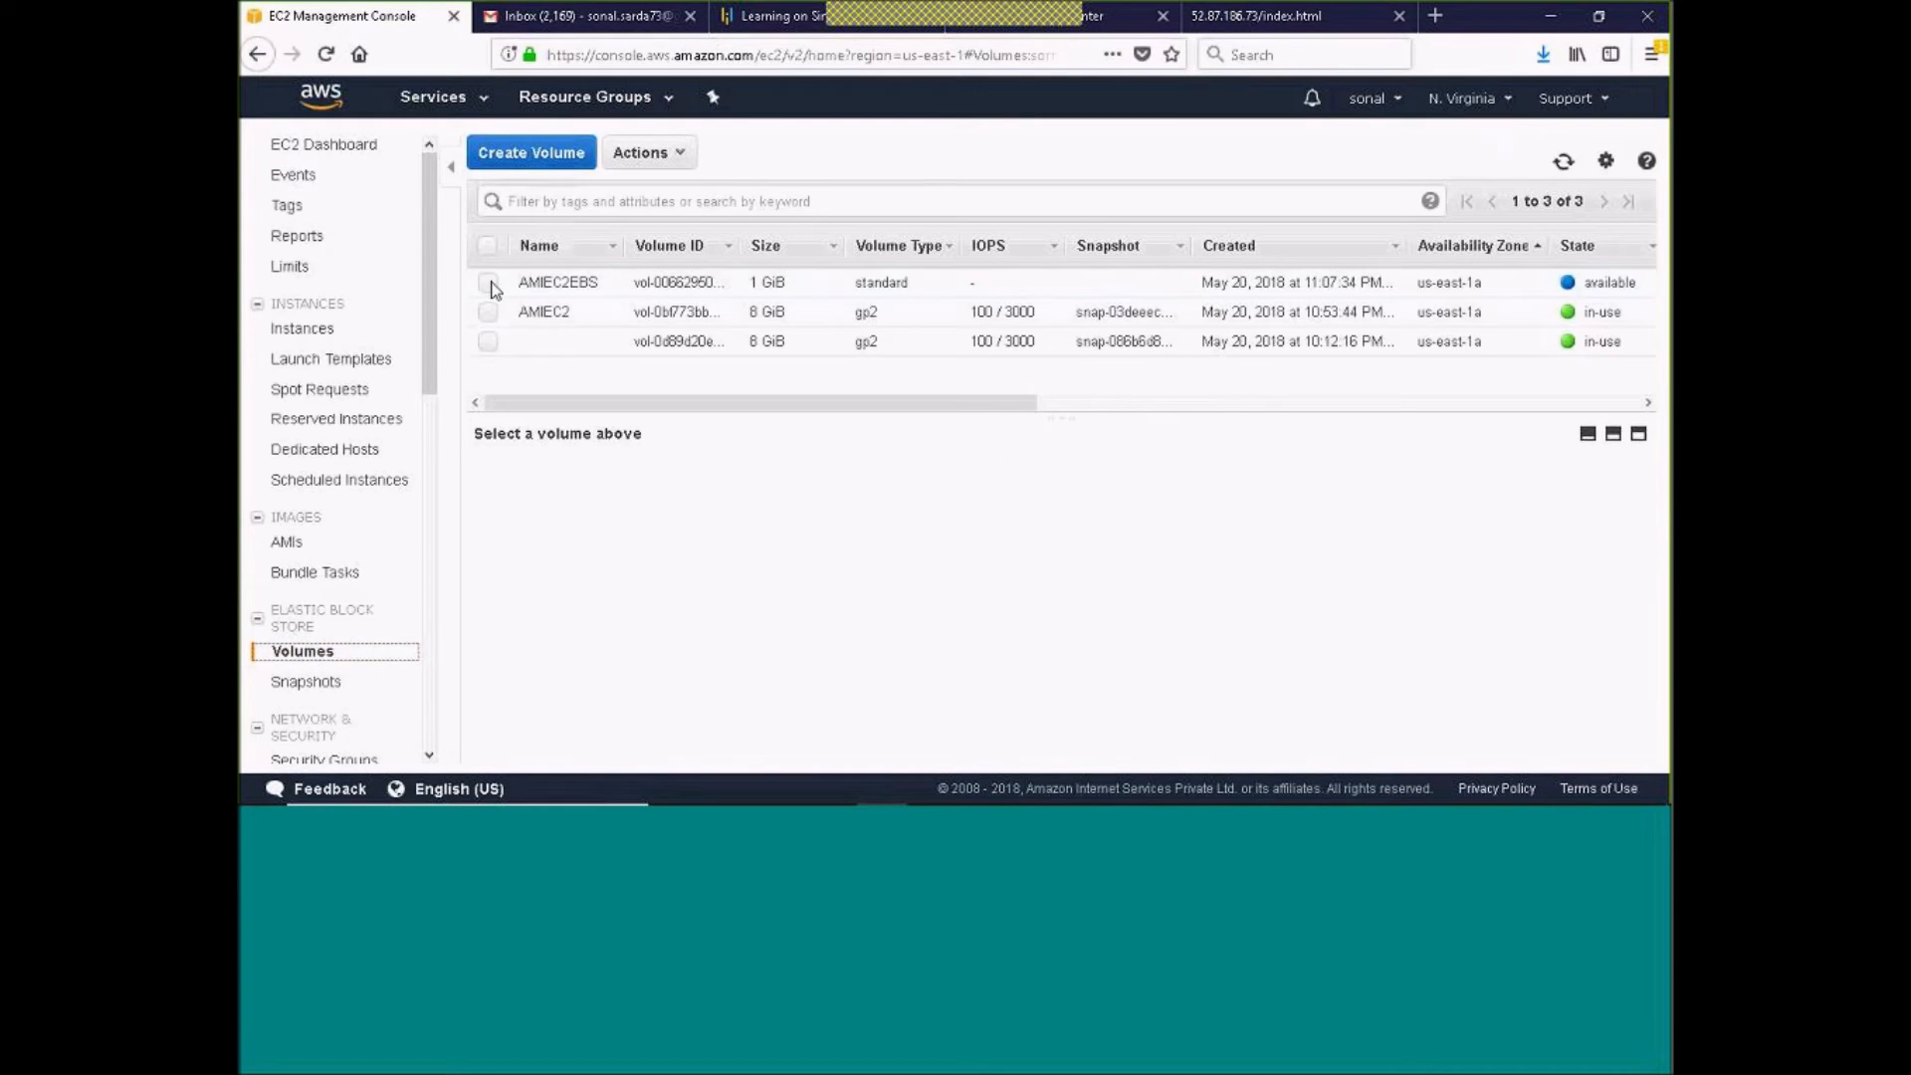
click(488, 294)
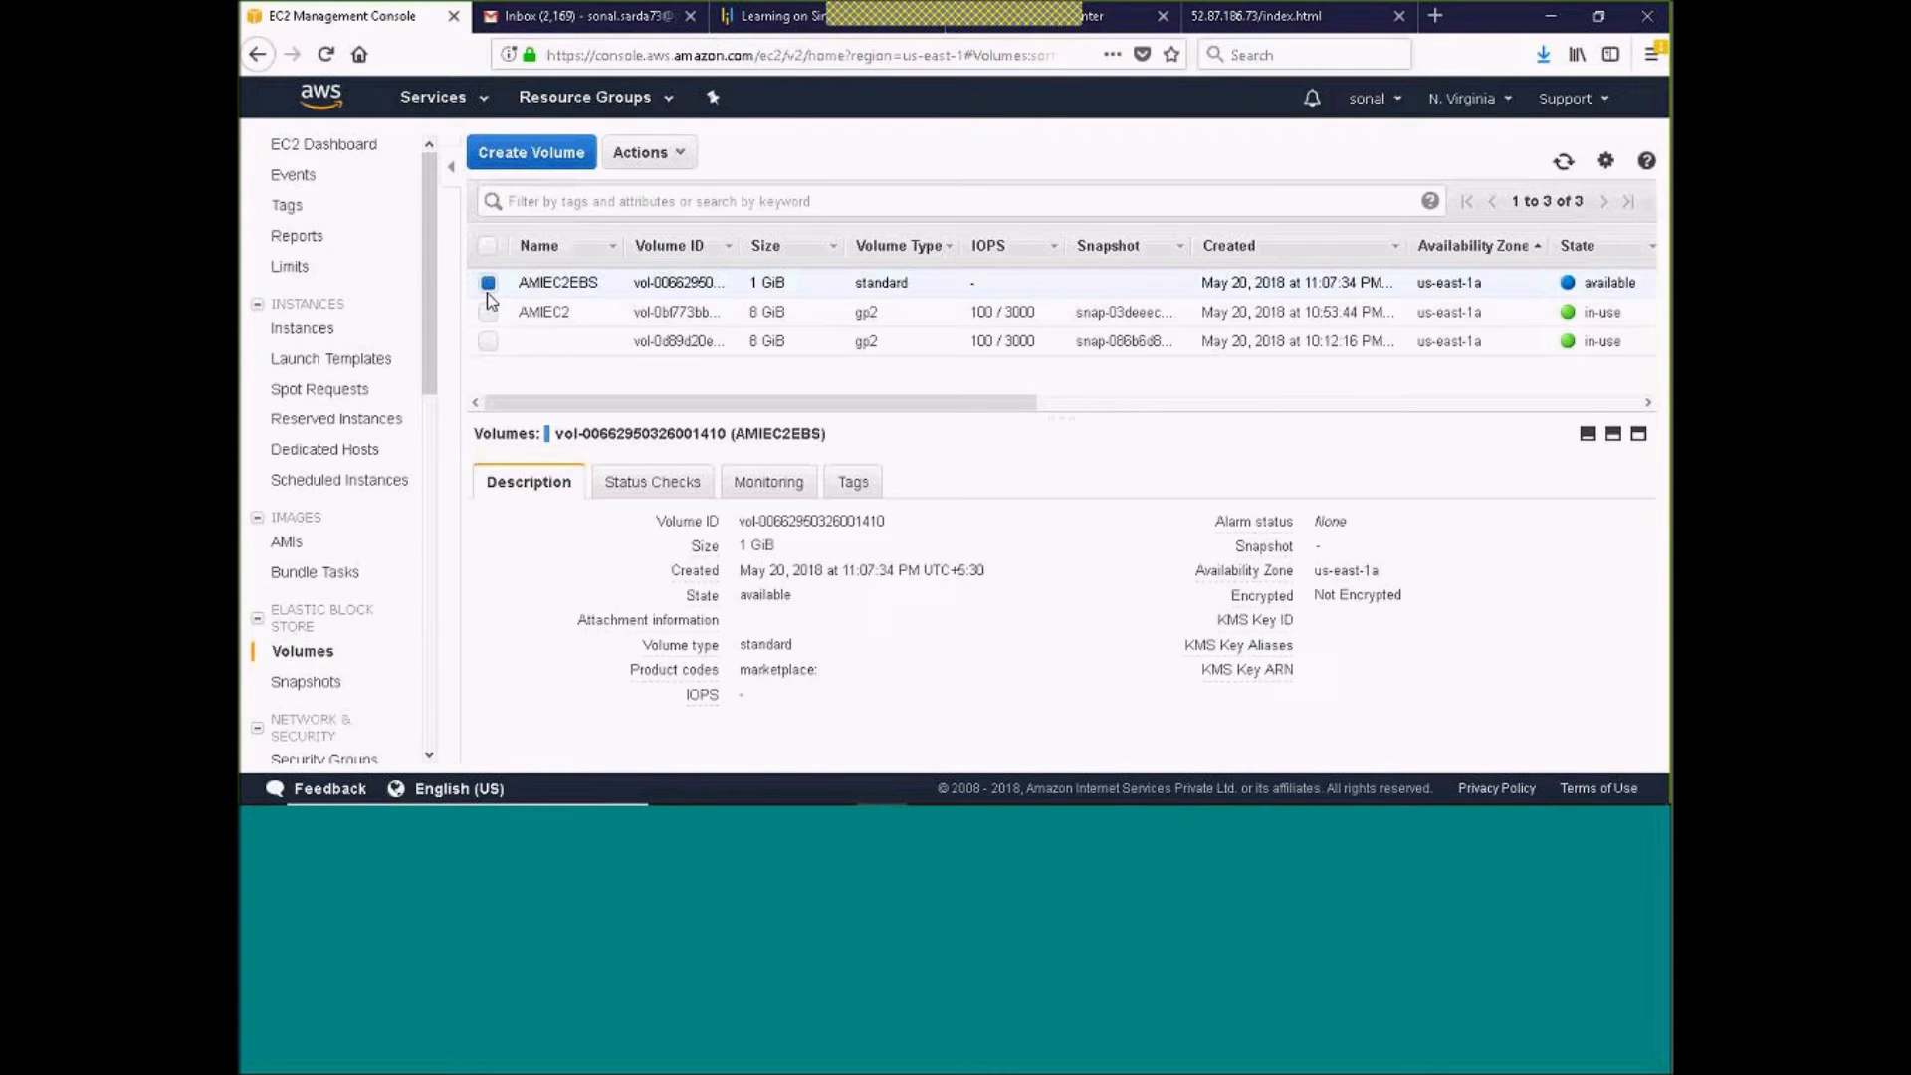
click(642, 153)
click(998, 156)
drag(654, 403, 835, 423)
drag(1319, 282, 1357, 290)
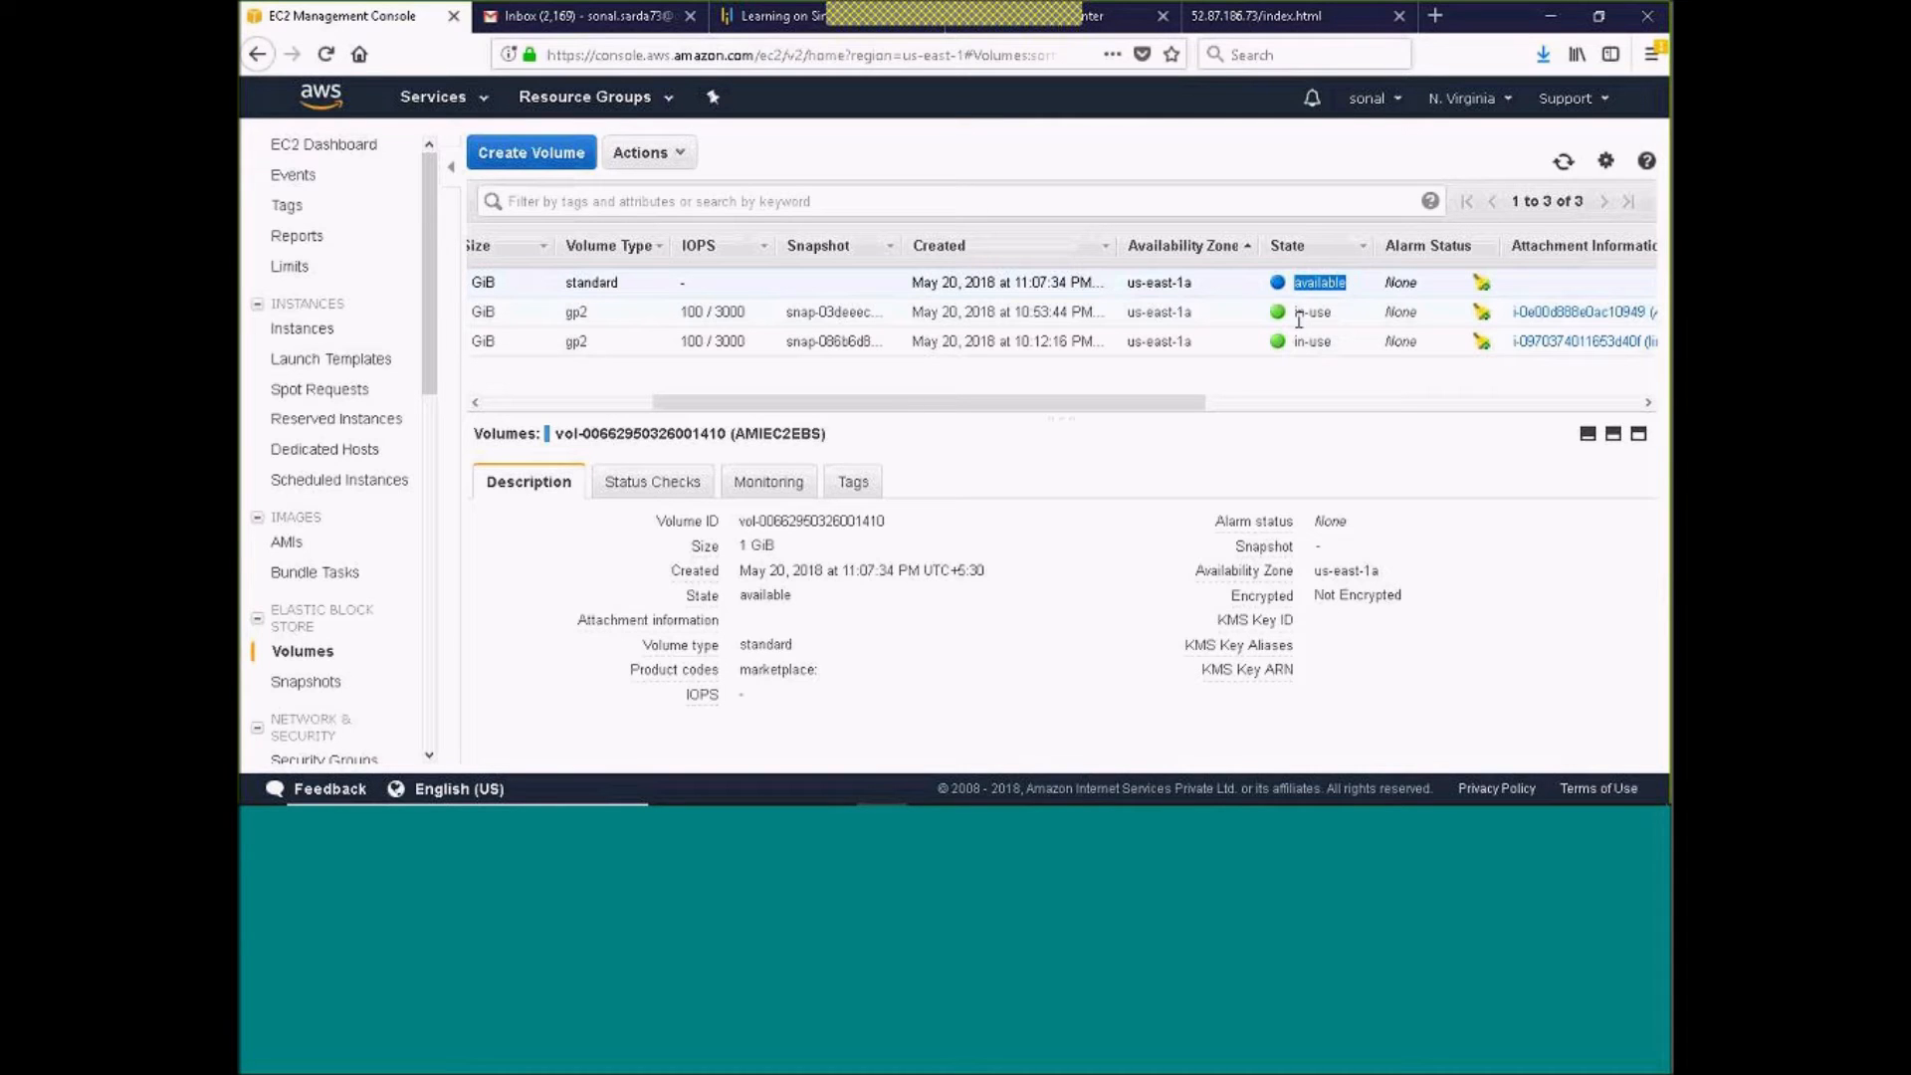
drag(1176, 400, 754, 404)
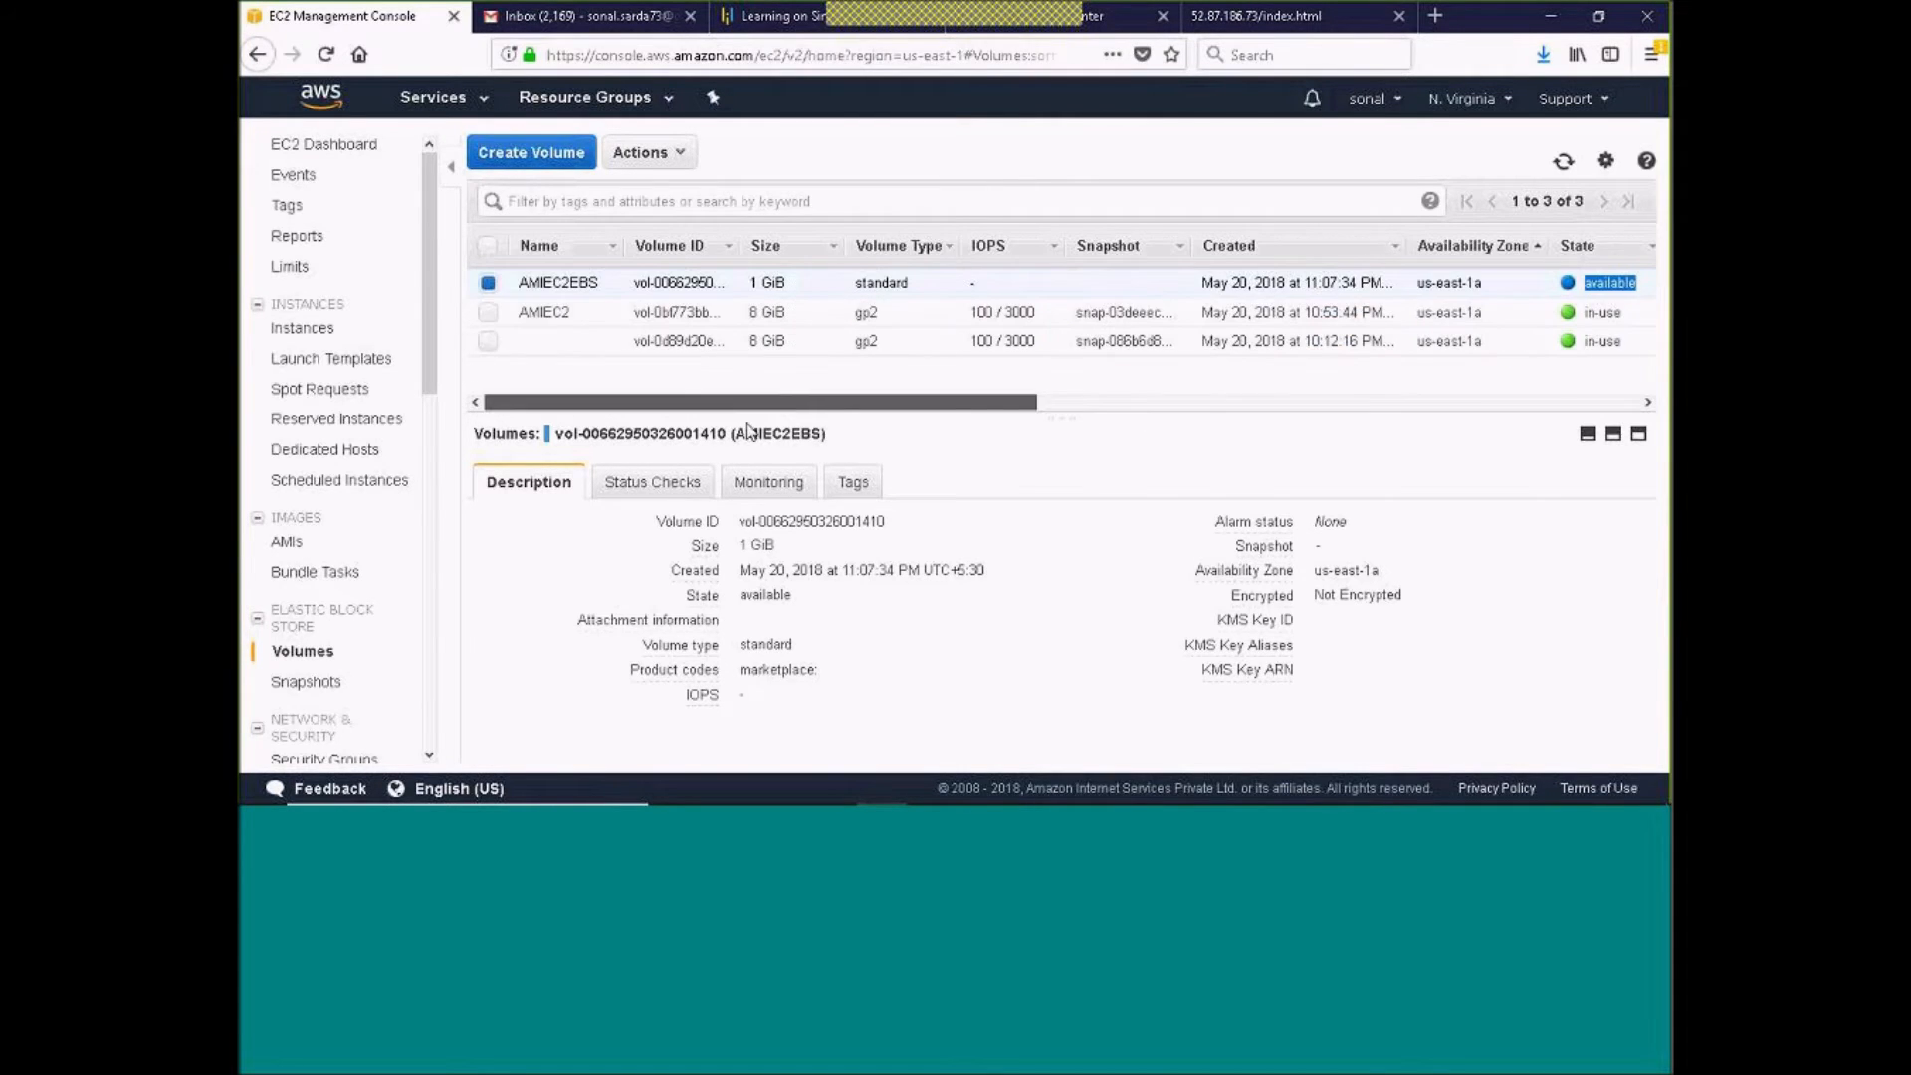
Attach the AMIEC2EBS volume to the running linuxdemo instance as device /dev/sdf
click(640, 154)
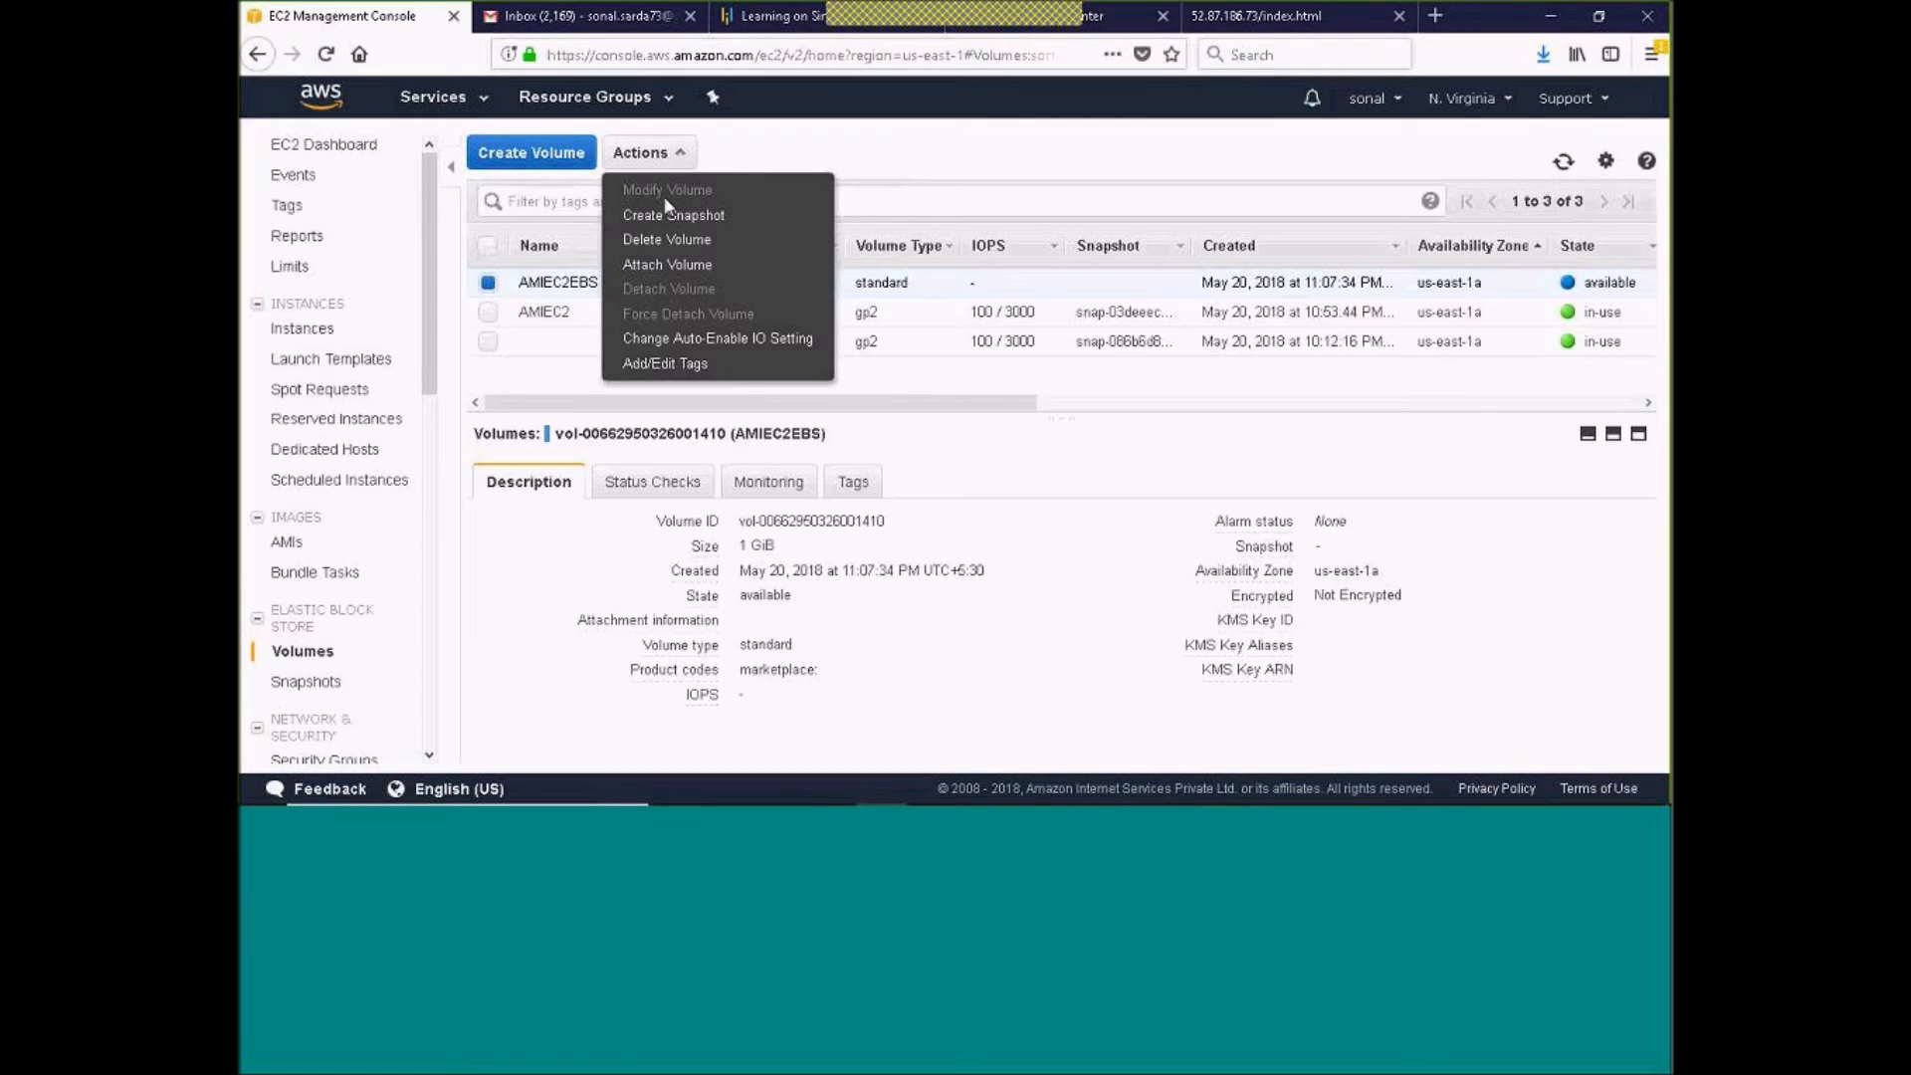
click(683, 267)
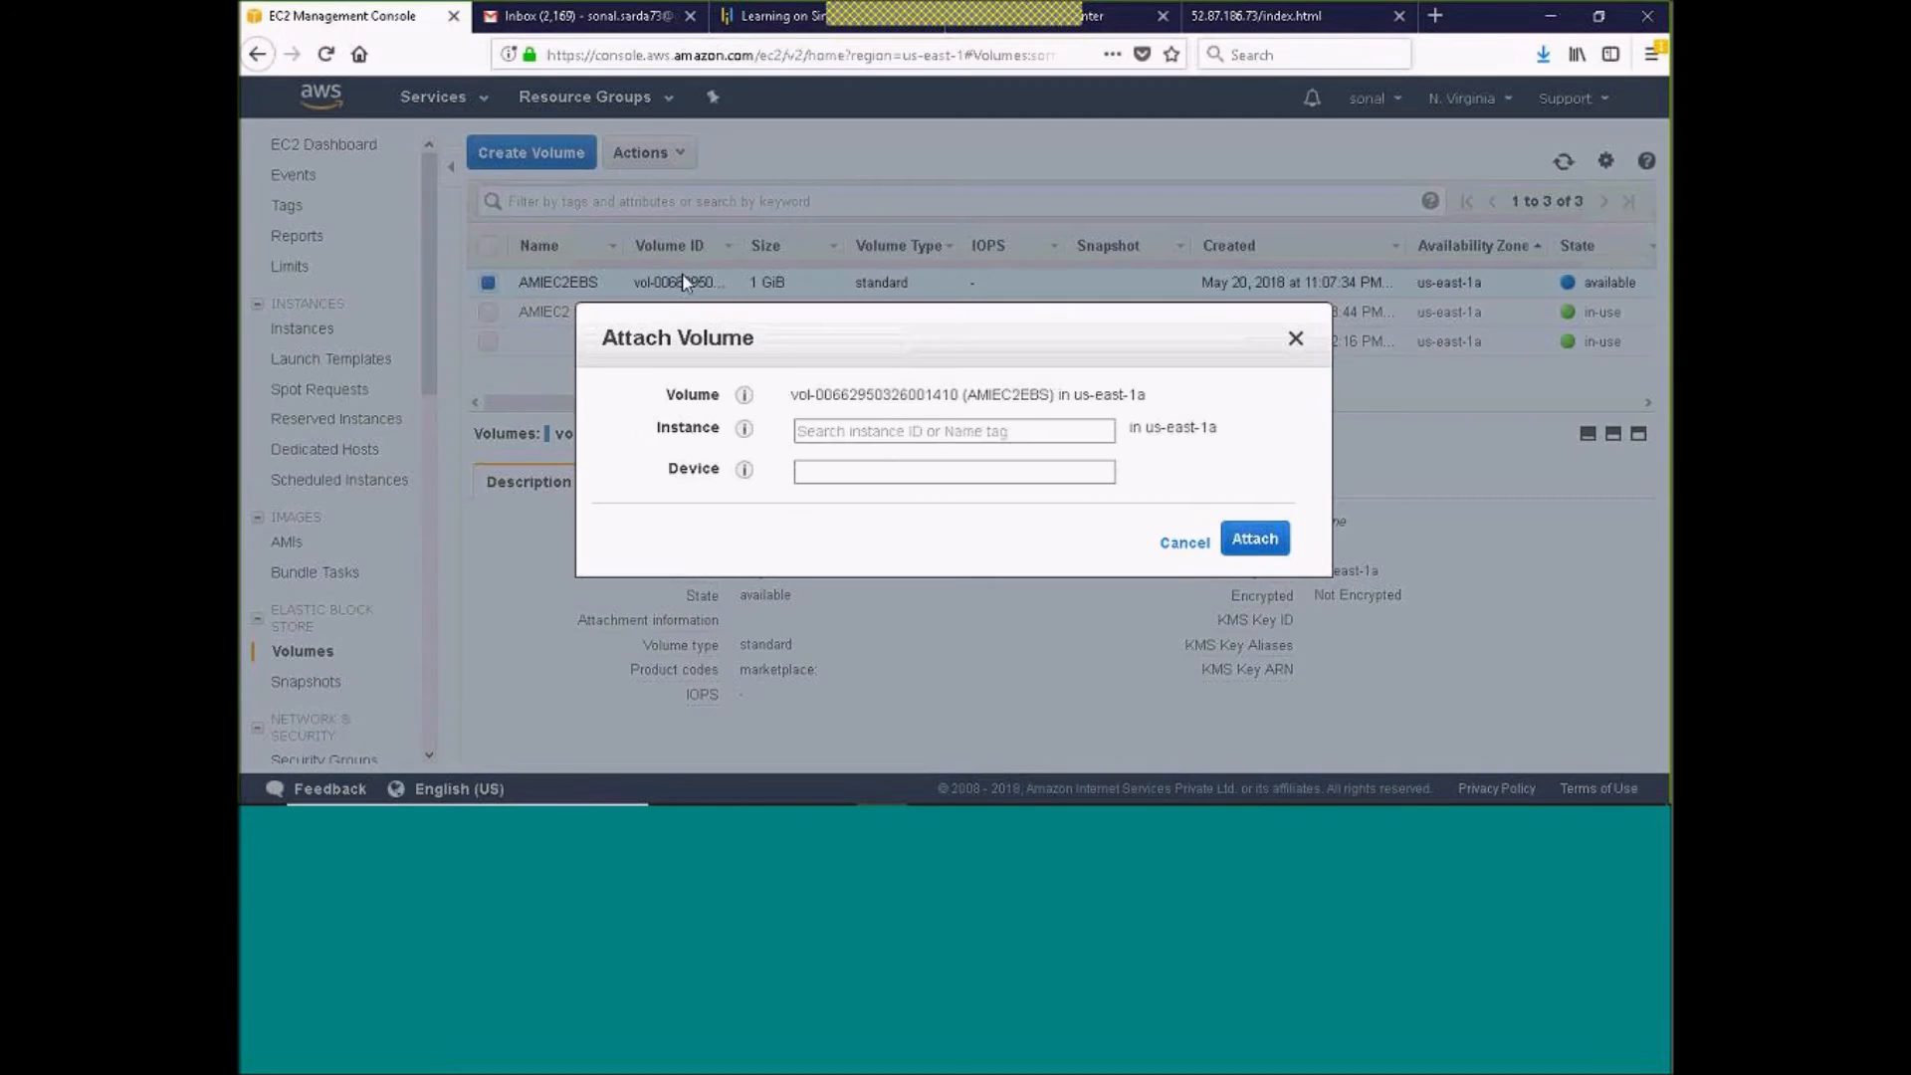
click(1037, 430)
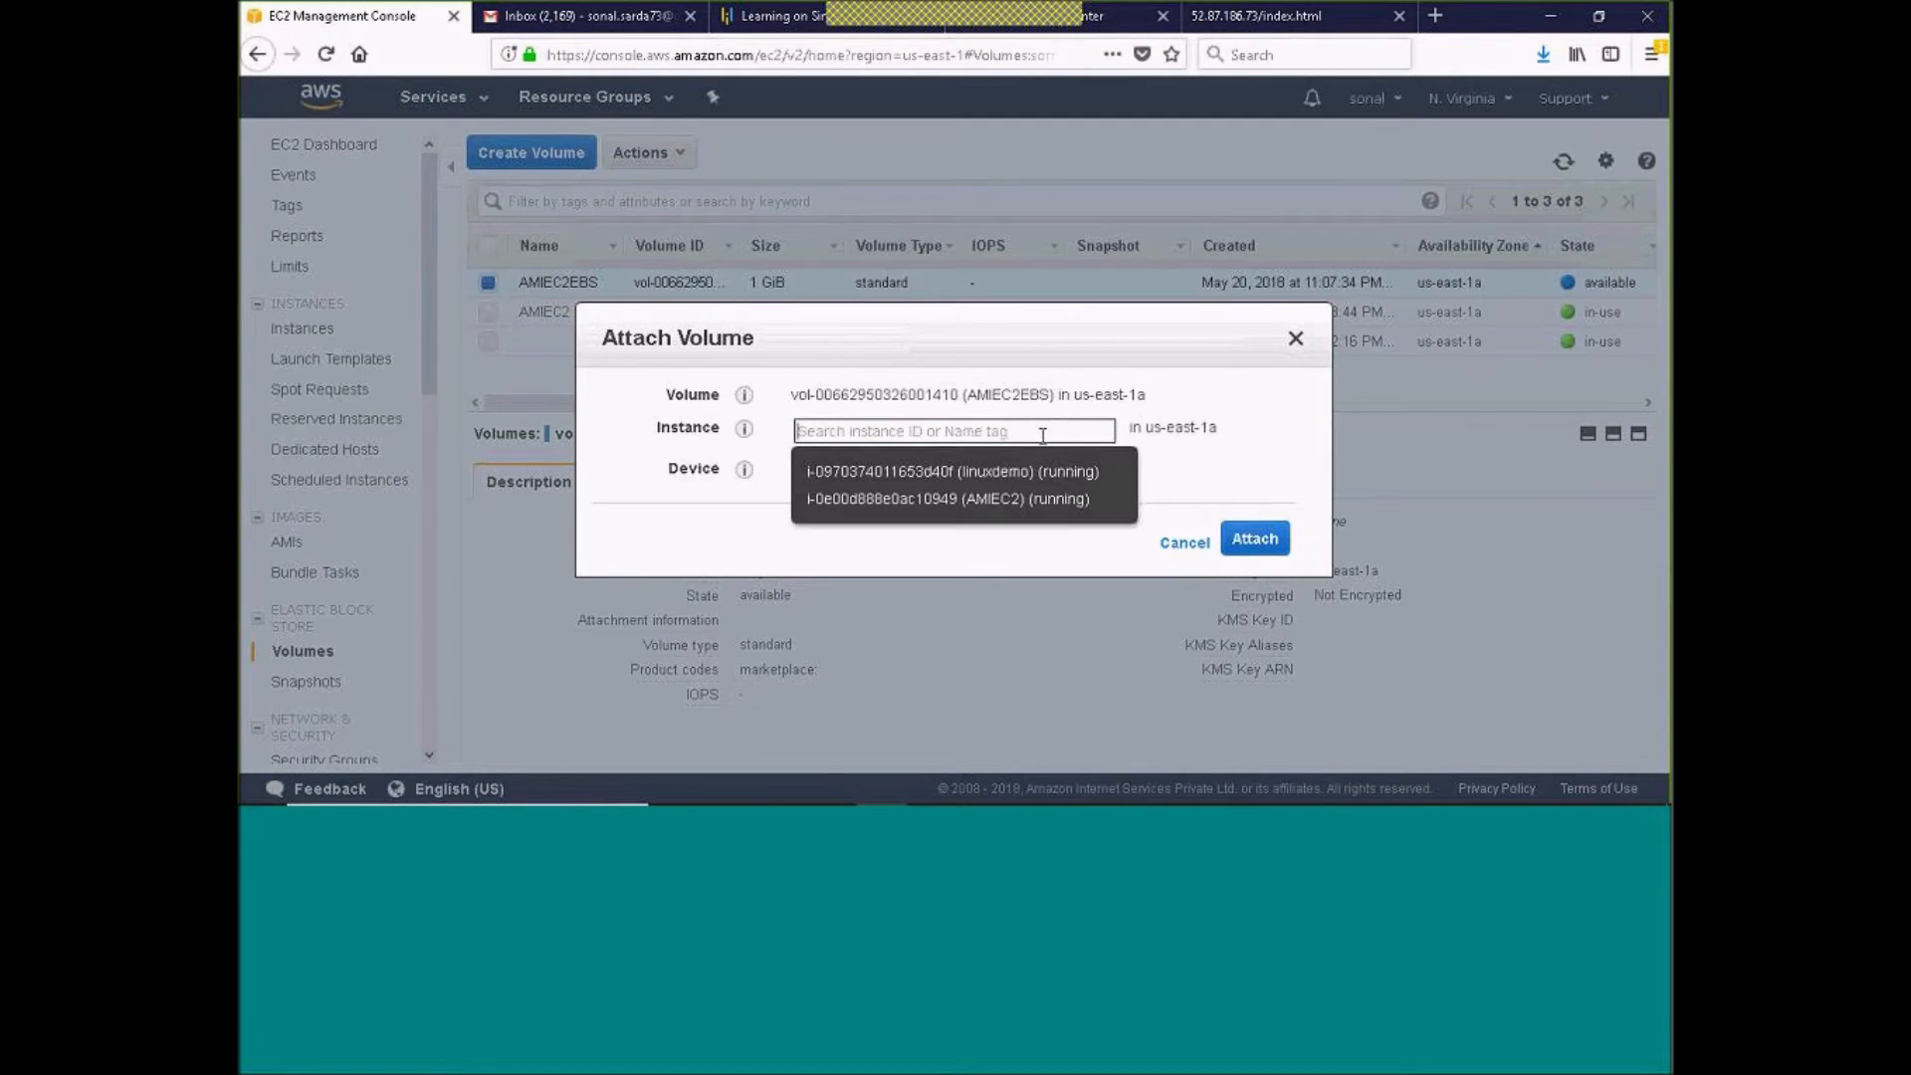
click(999, 484)
click(1575, 674)
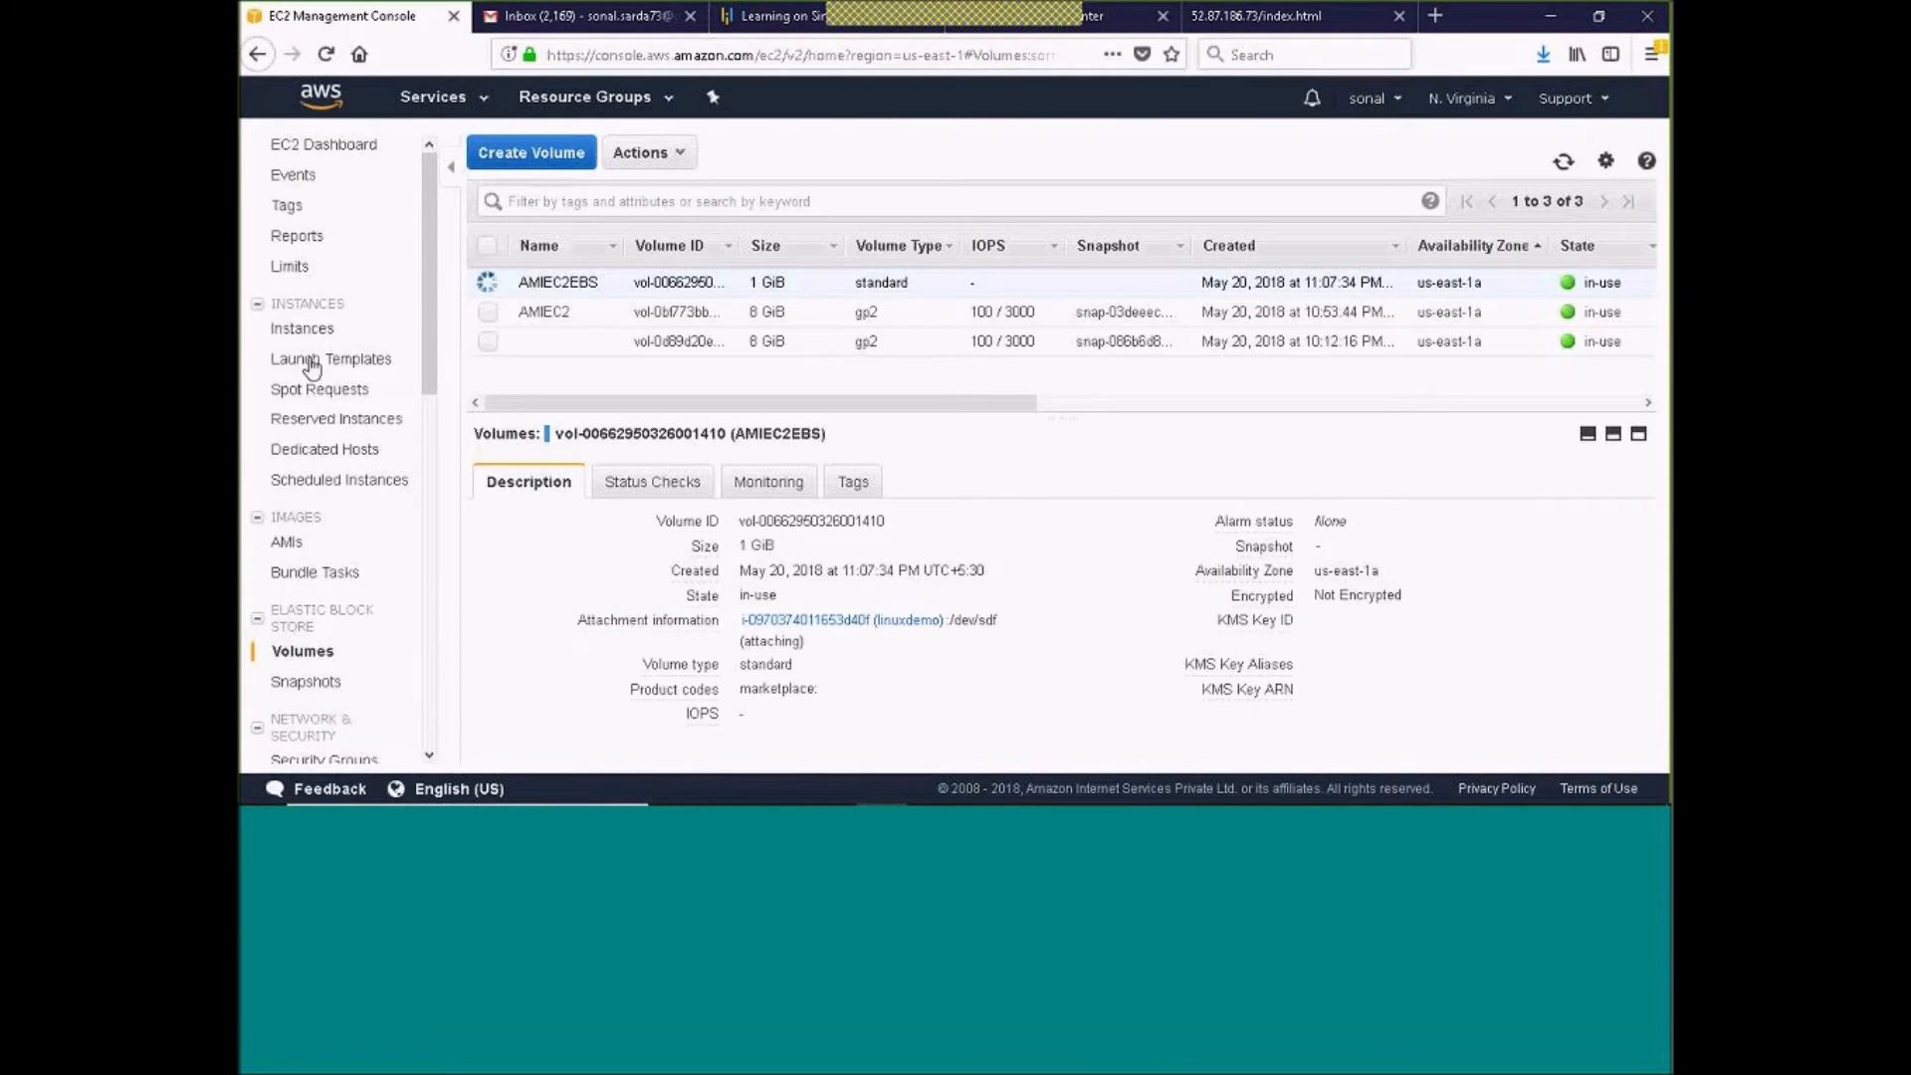
Check the block devices listed in the linuxdemo instance's description
click(317, 336)
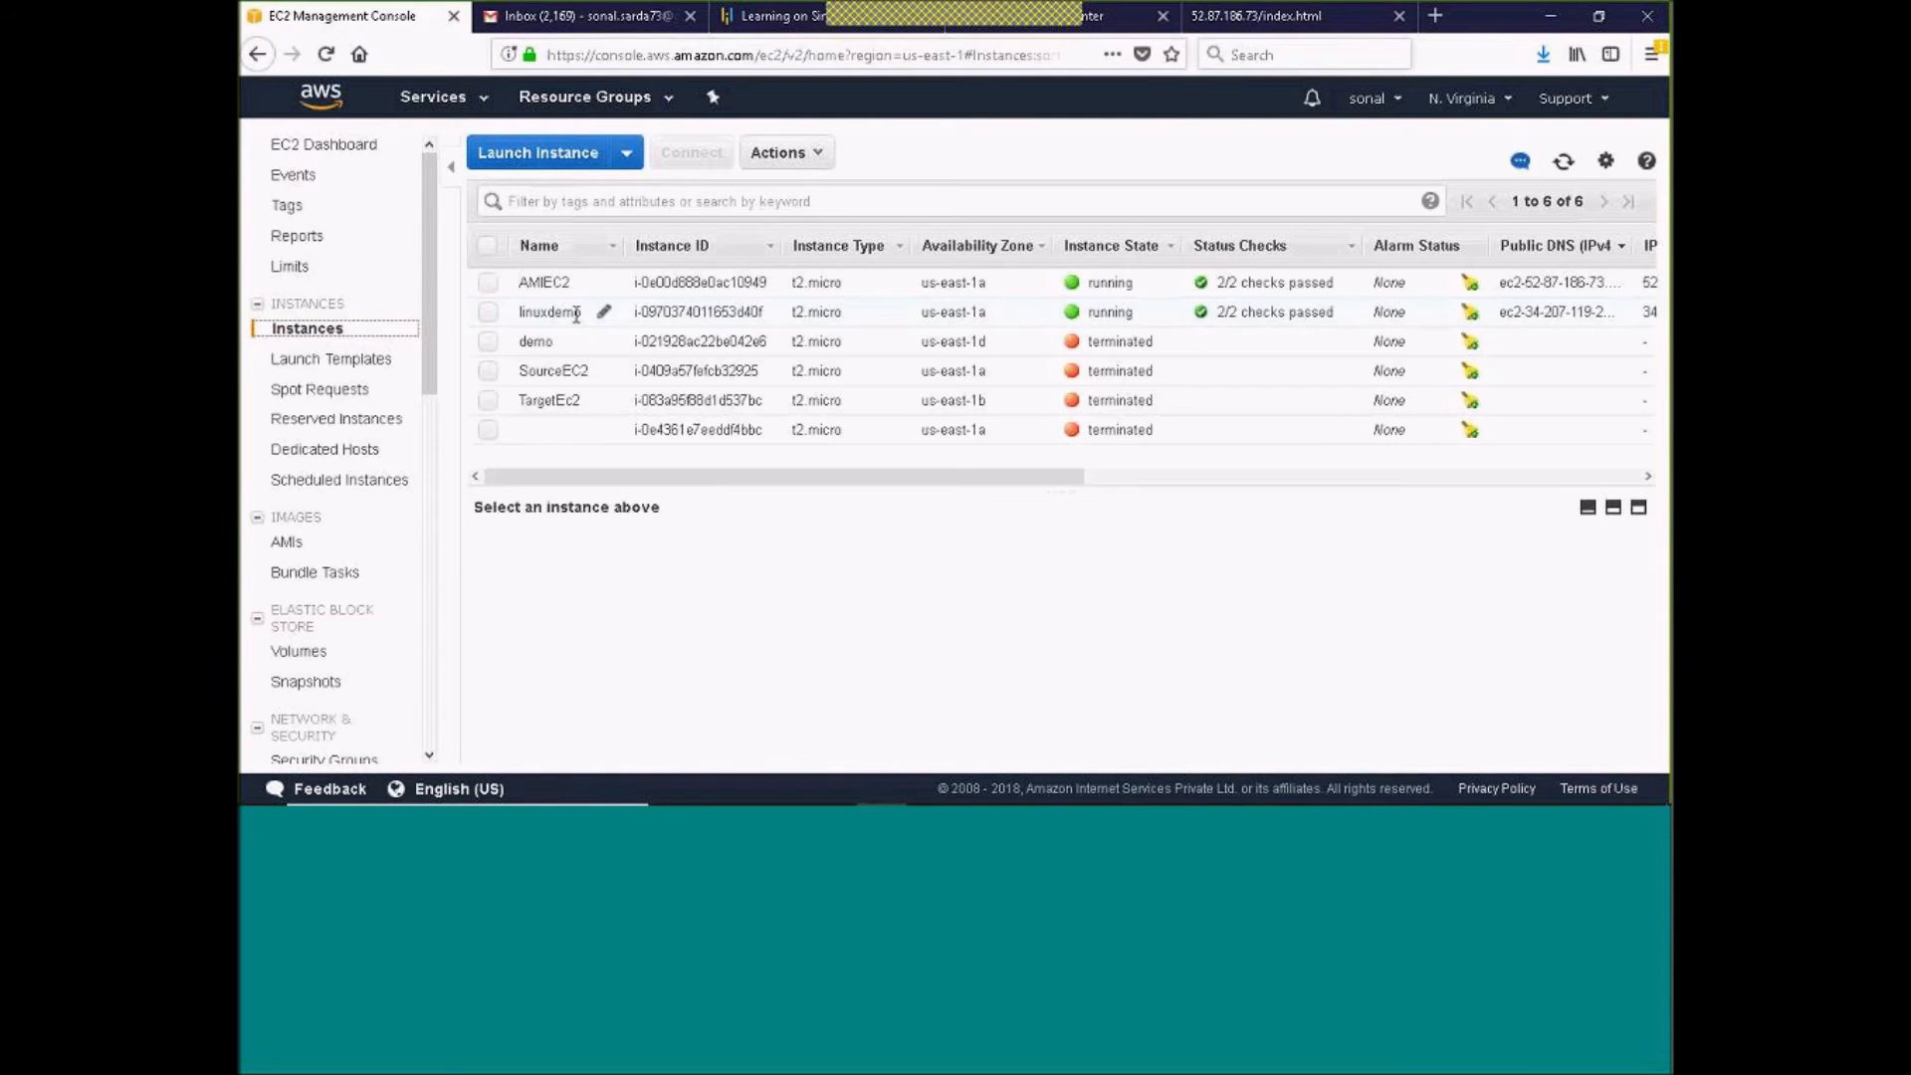
click(488, 312)
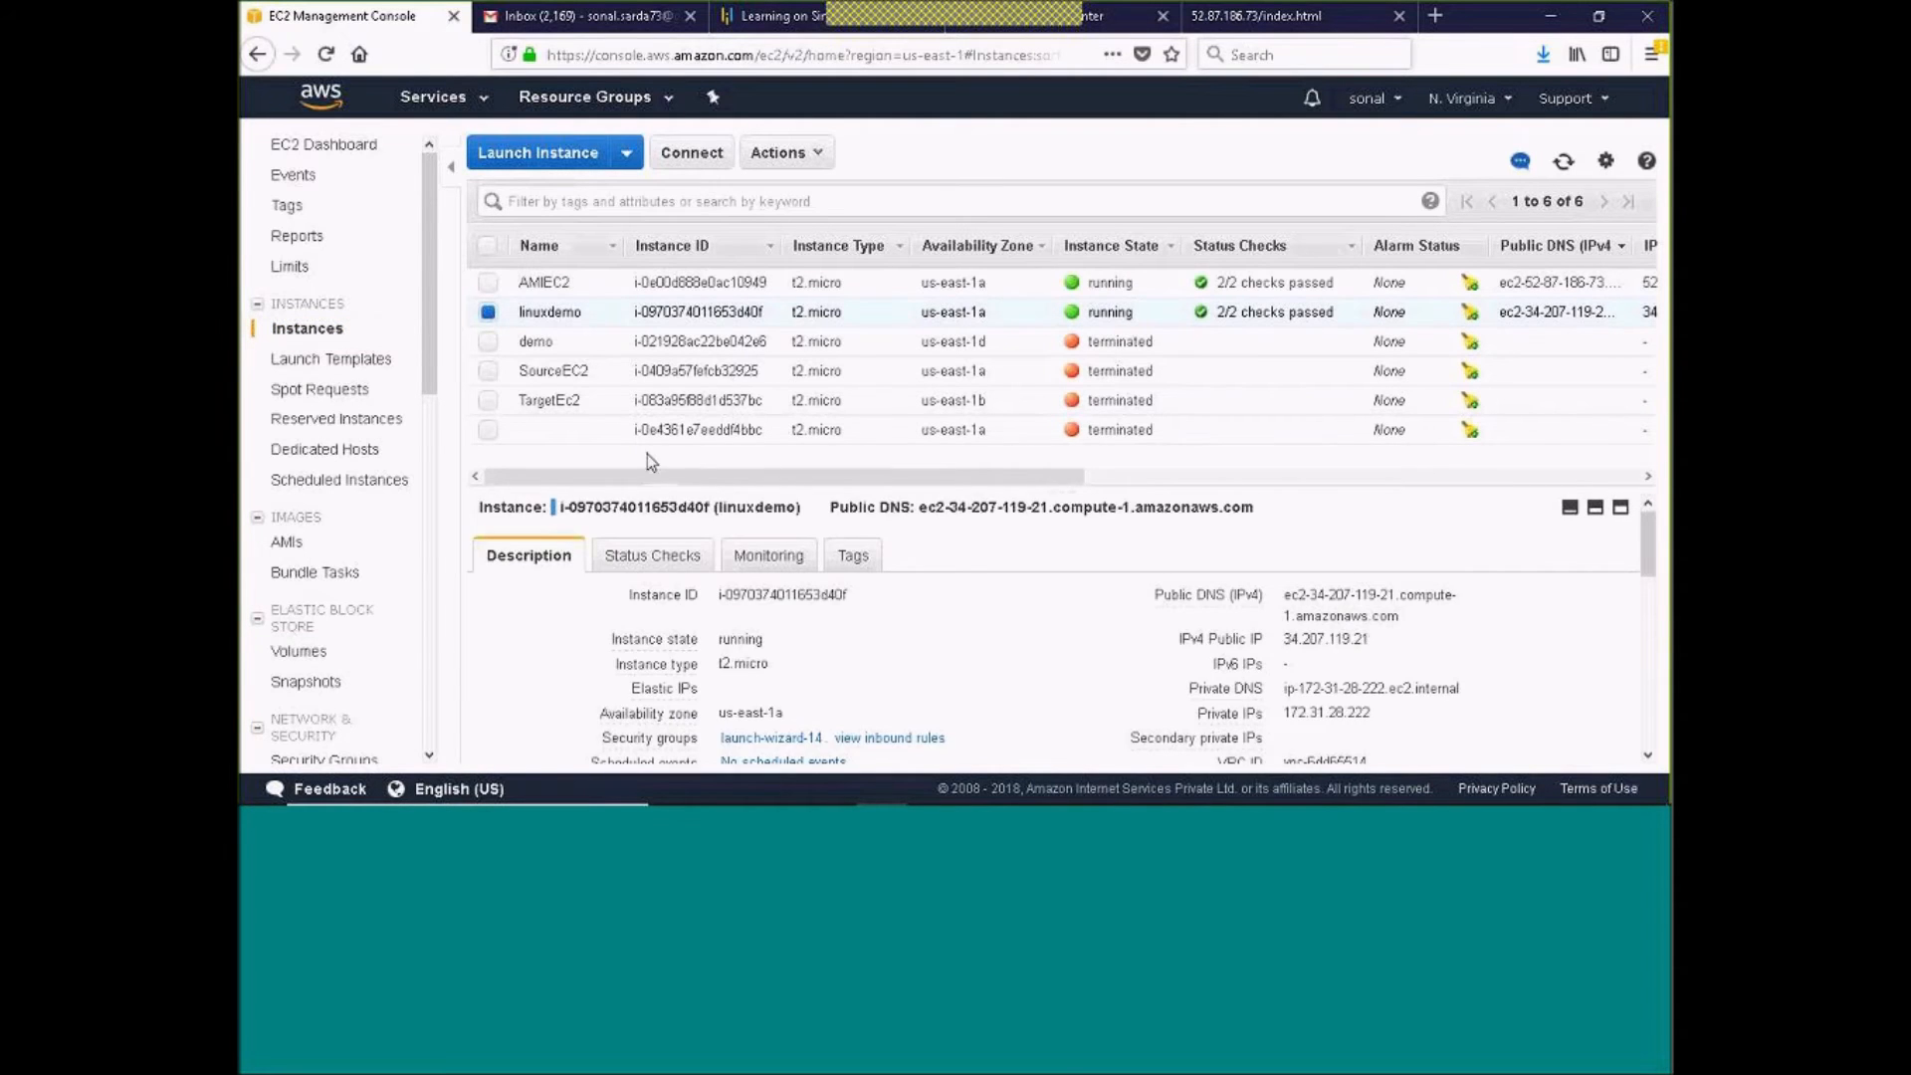
scroll(928, 597, down, 5)
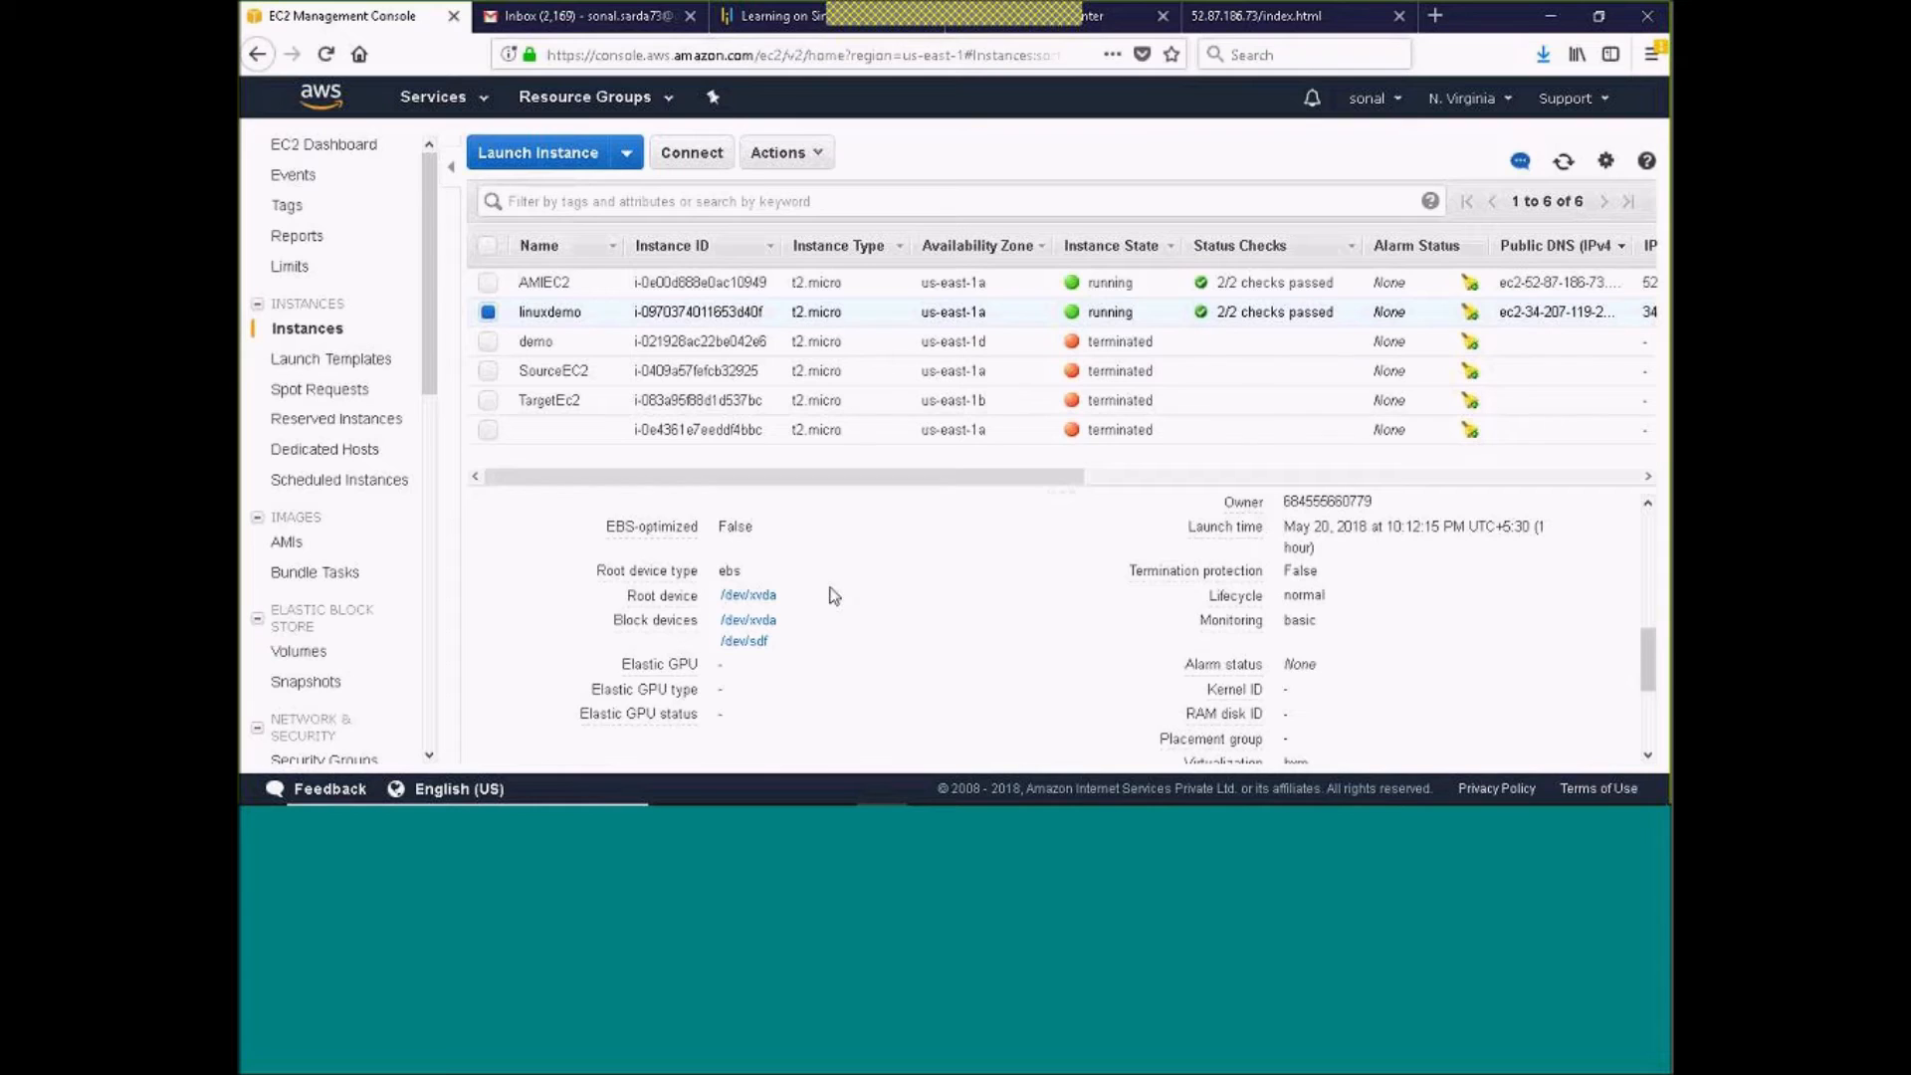
Look at the instance states of the demo and TargetEc2 instances, and clear the instance selection
double_click(1092, 343)
click(1115, 404)
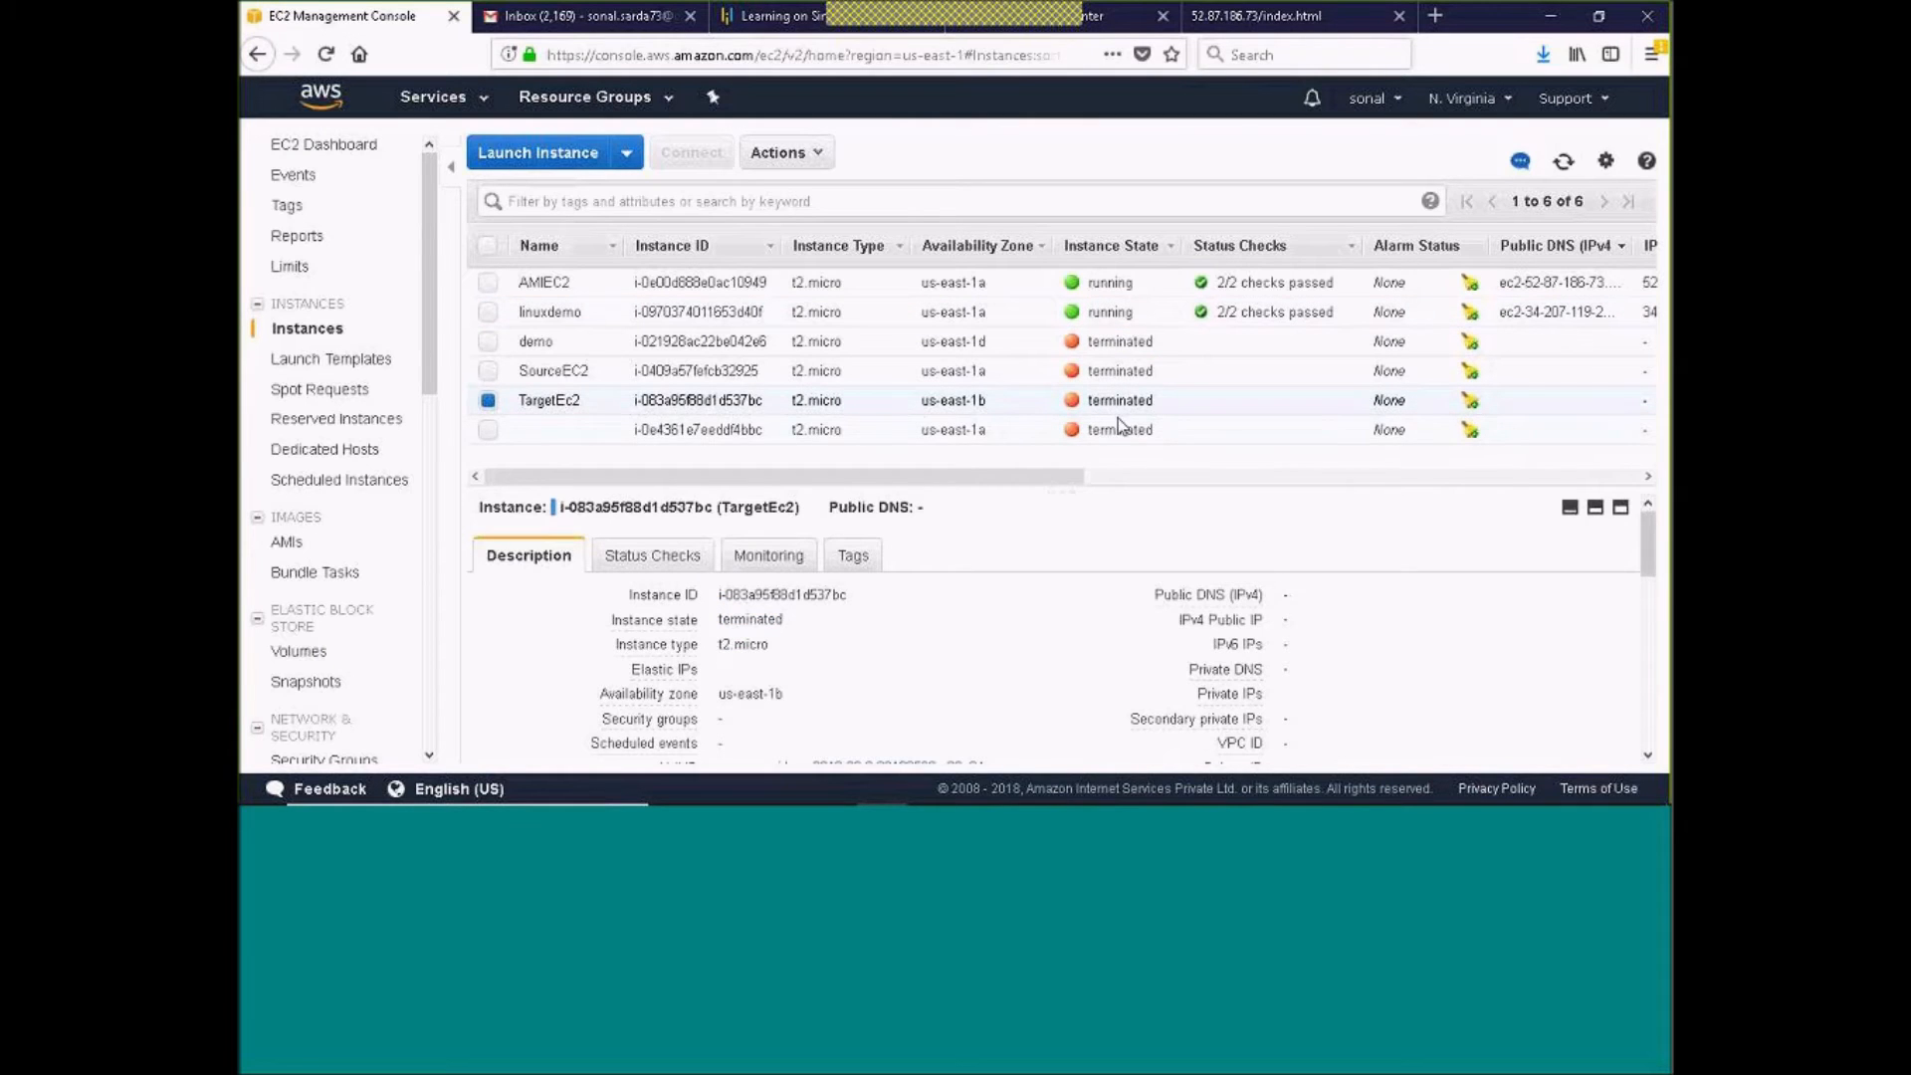
click(488, 400)
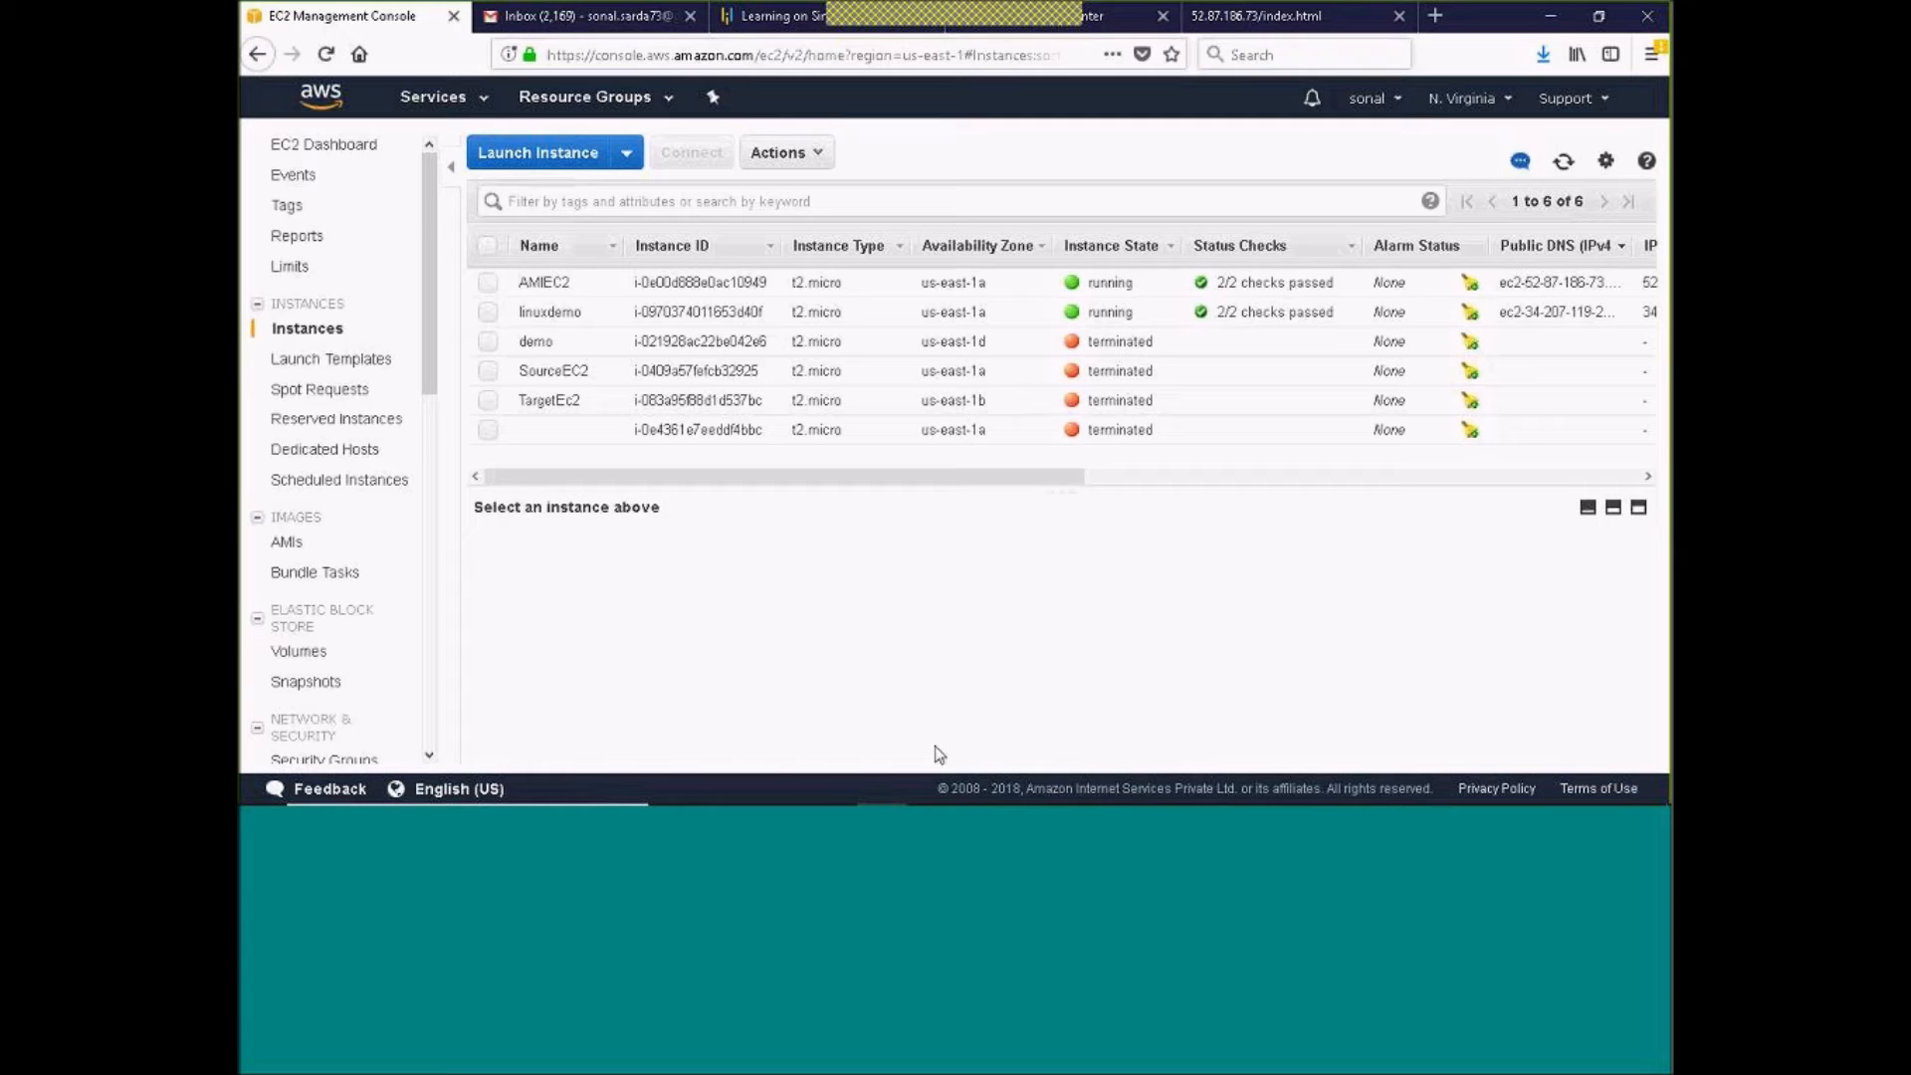
Switch to the PowerPoint Viewer presentation and show the slide "Demo 6: EBS and RAID 0"
mouse_move(960, 801)
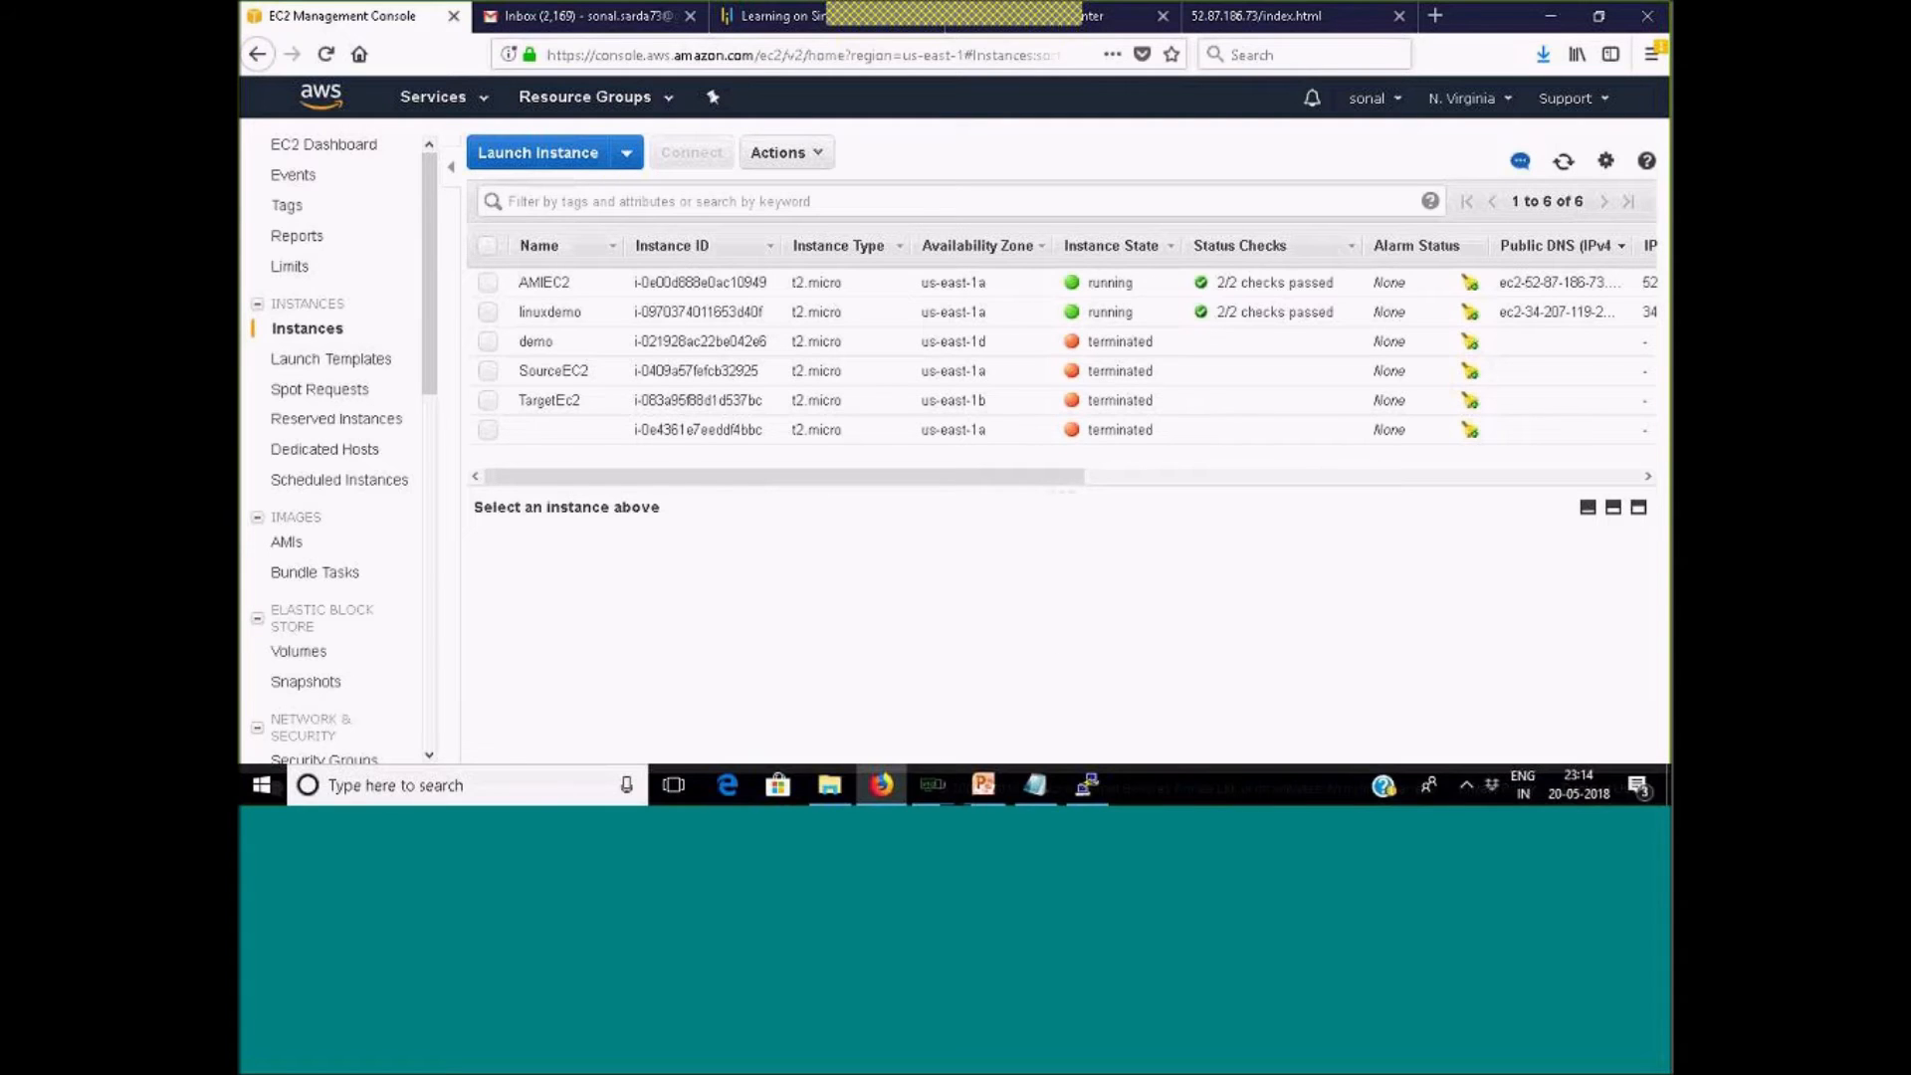
click(983, 784)
click(1073, 609)
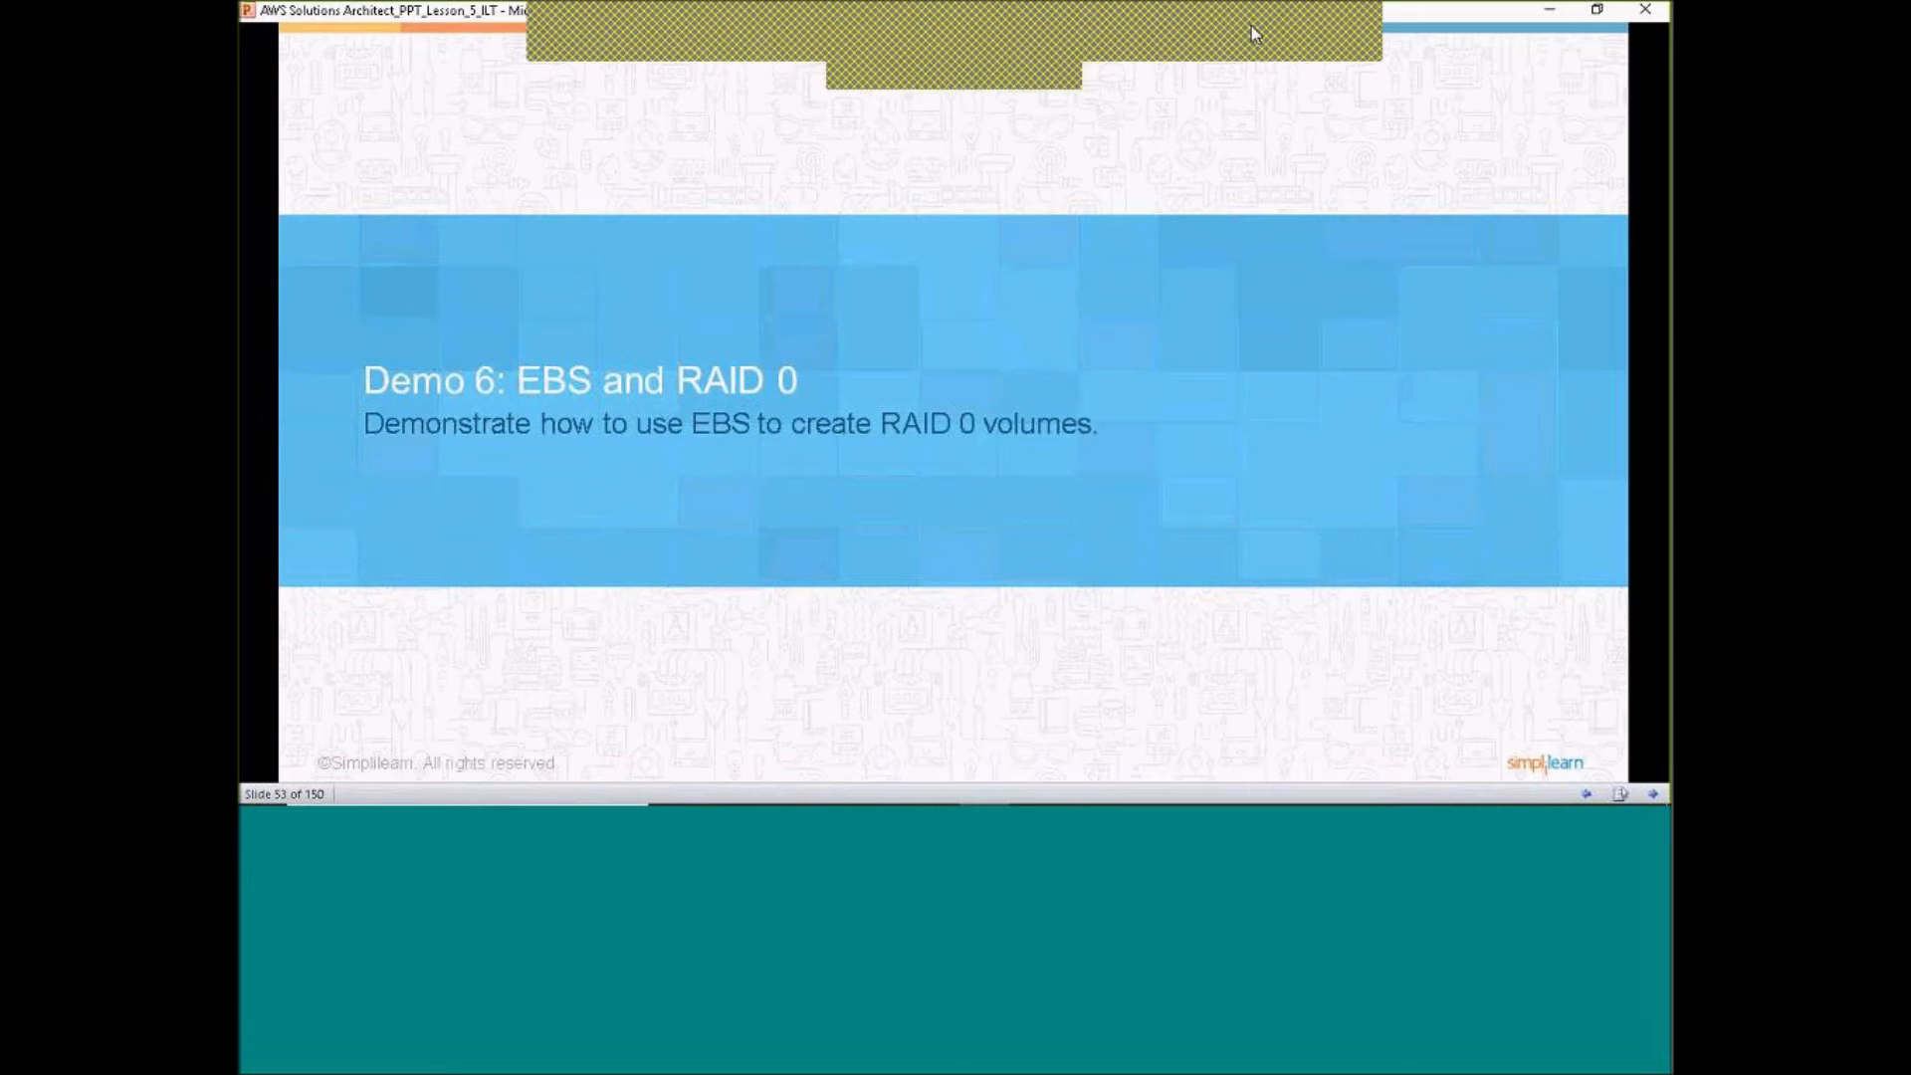
Circle "RAID 0" in the slide title with the annotation pen, erasing the first circle and redrawing it more tightly
mouse_move(680, 374)
mouse_down()
mouse_move(766, 436)
mouse_move(701, 376)
mouse_up()
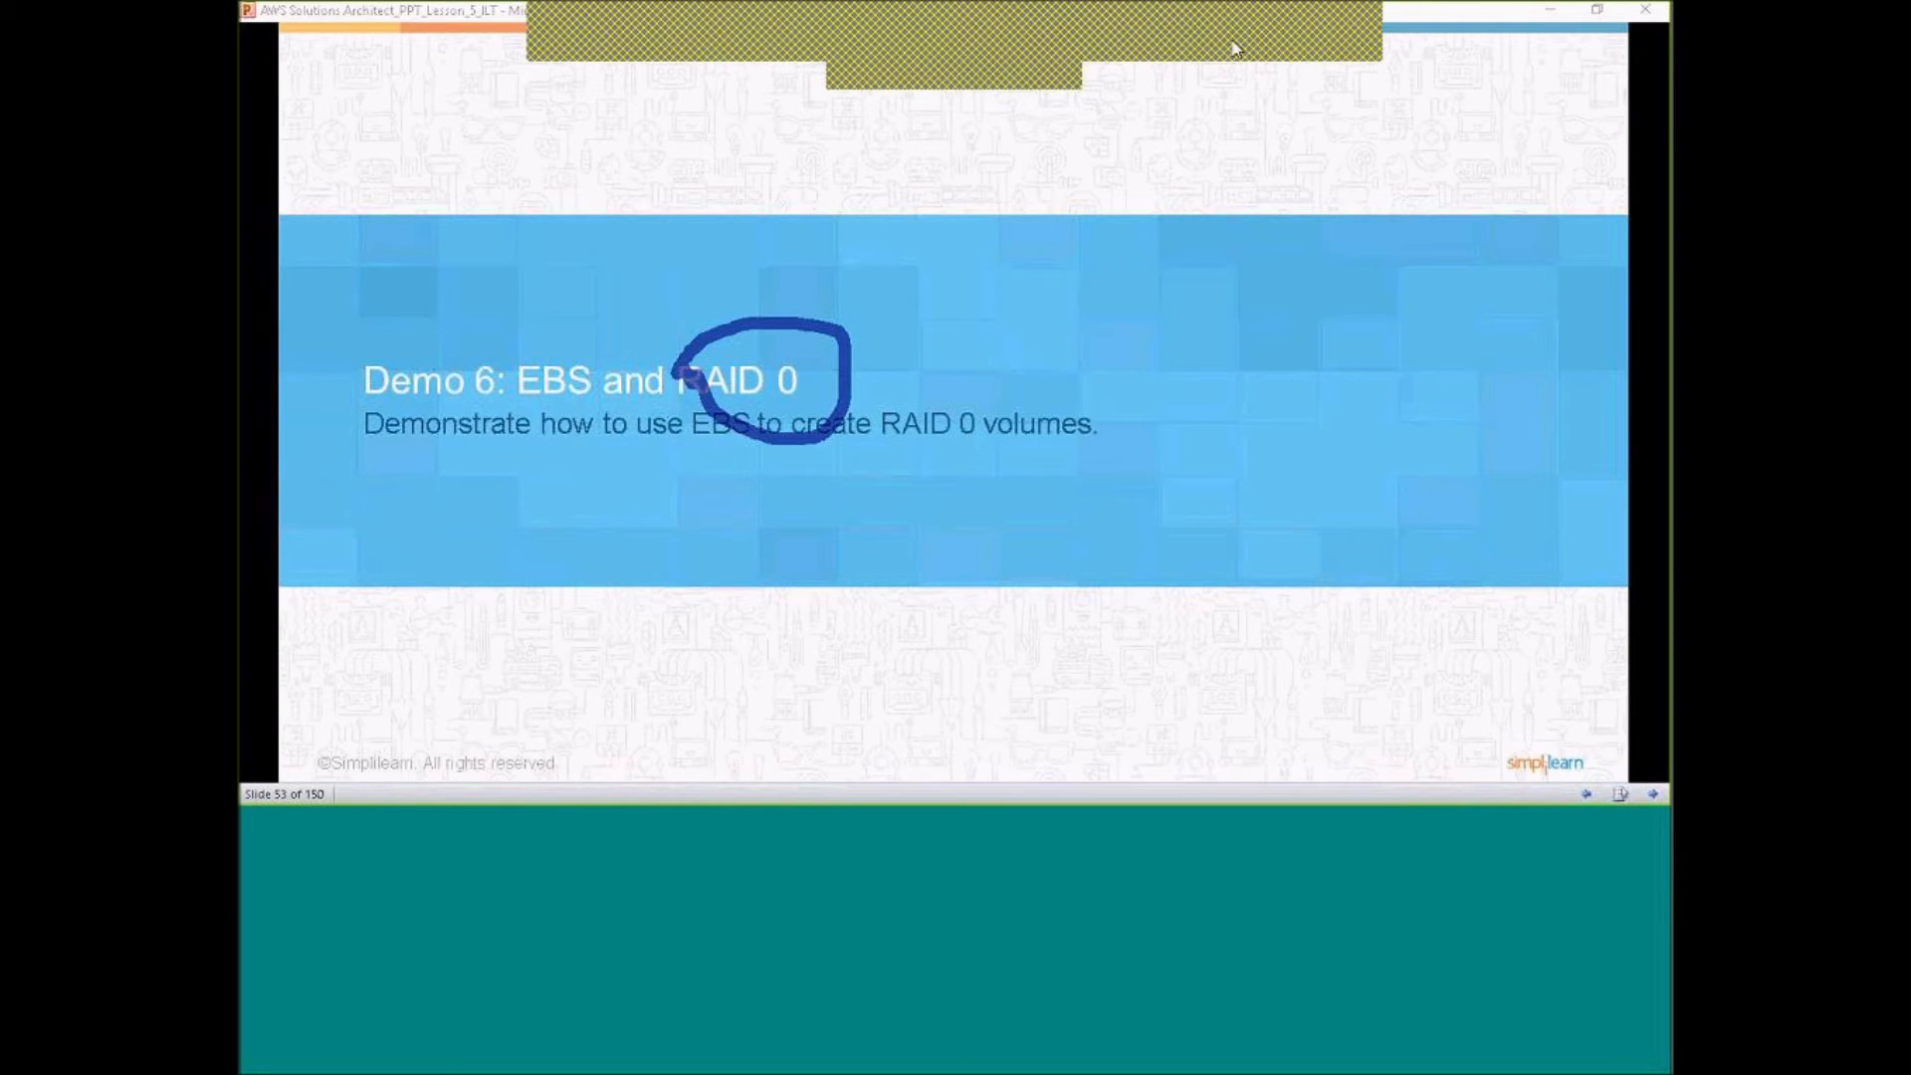
key(e)
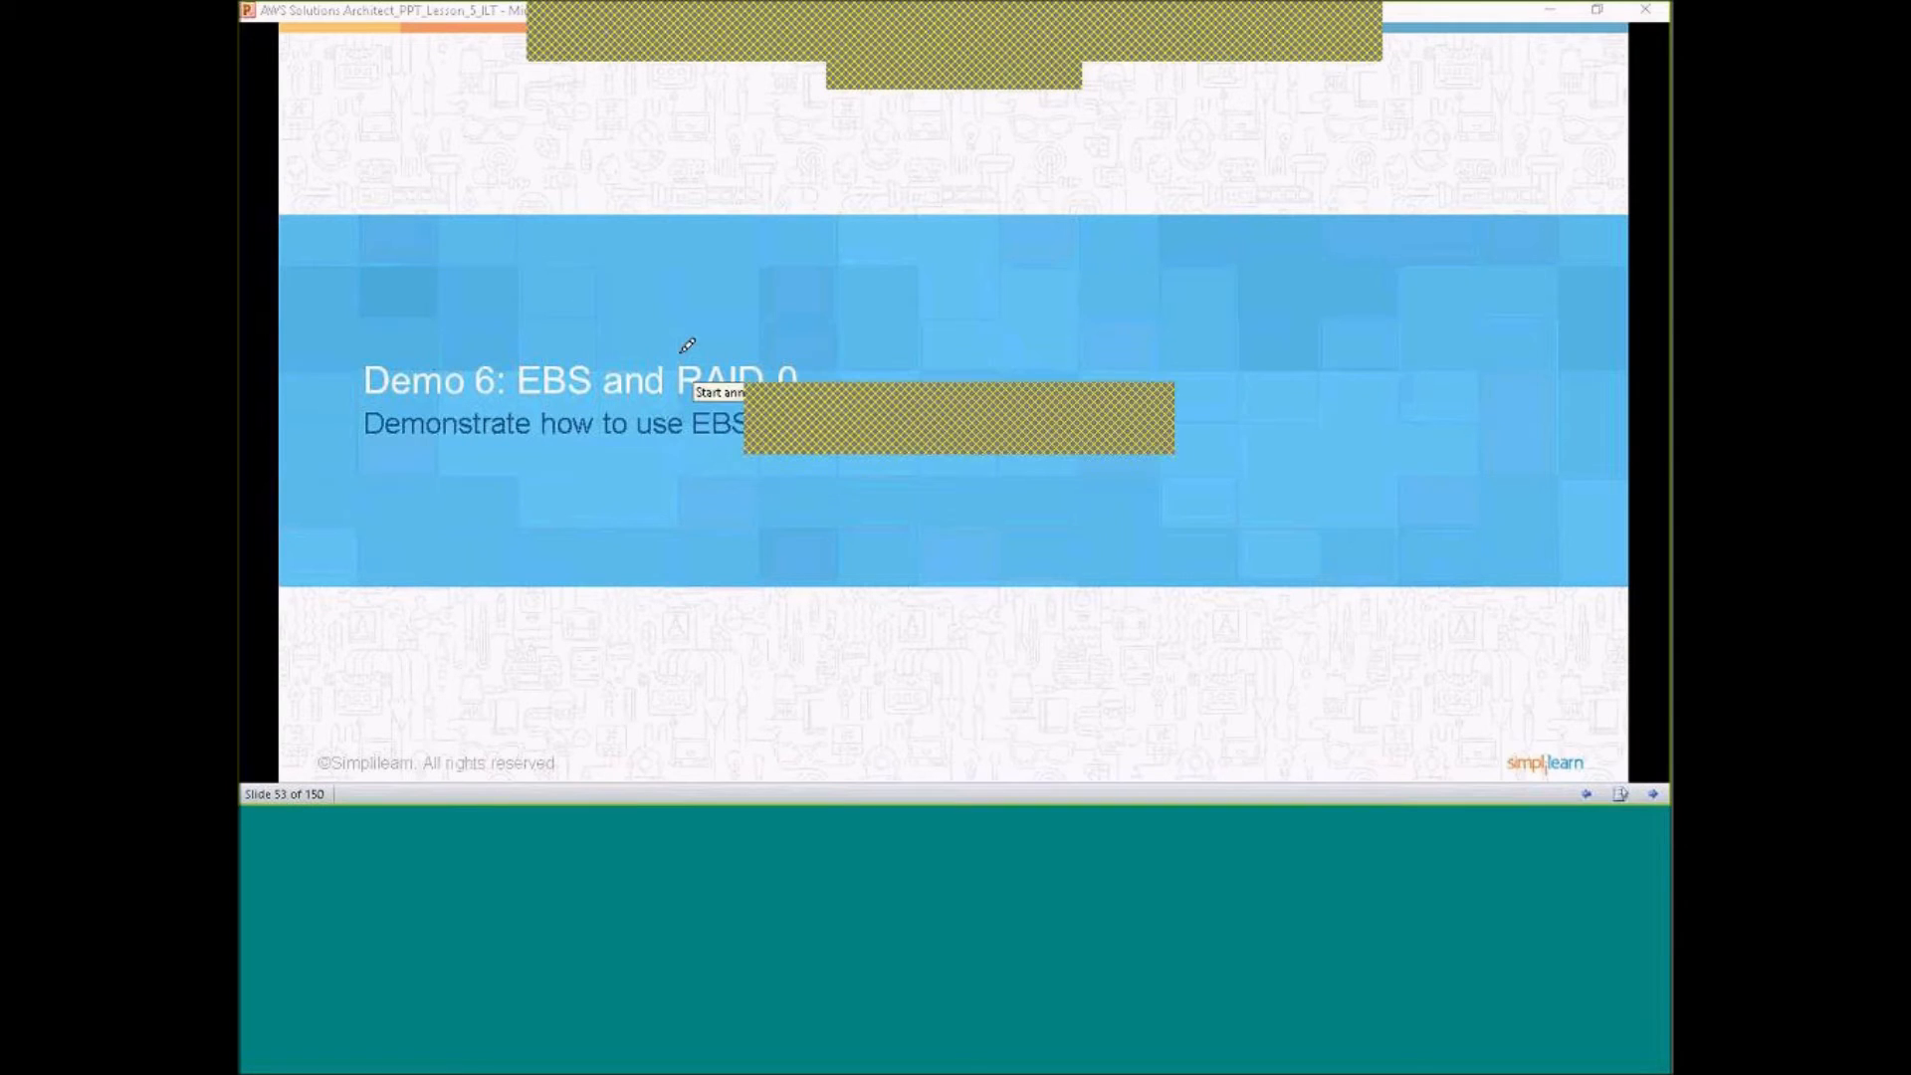
drag(669, 369, 789, 345)
drag(711, 423, 675, 368)
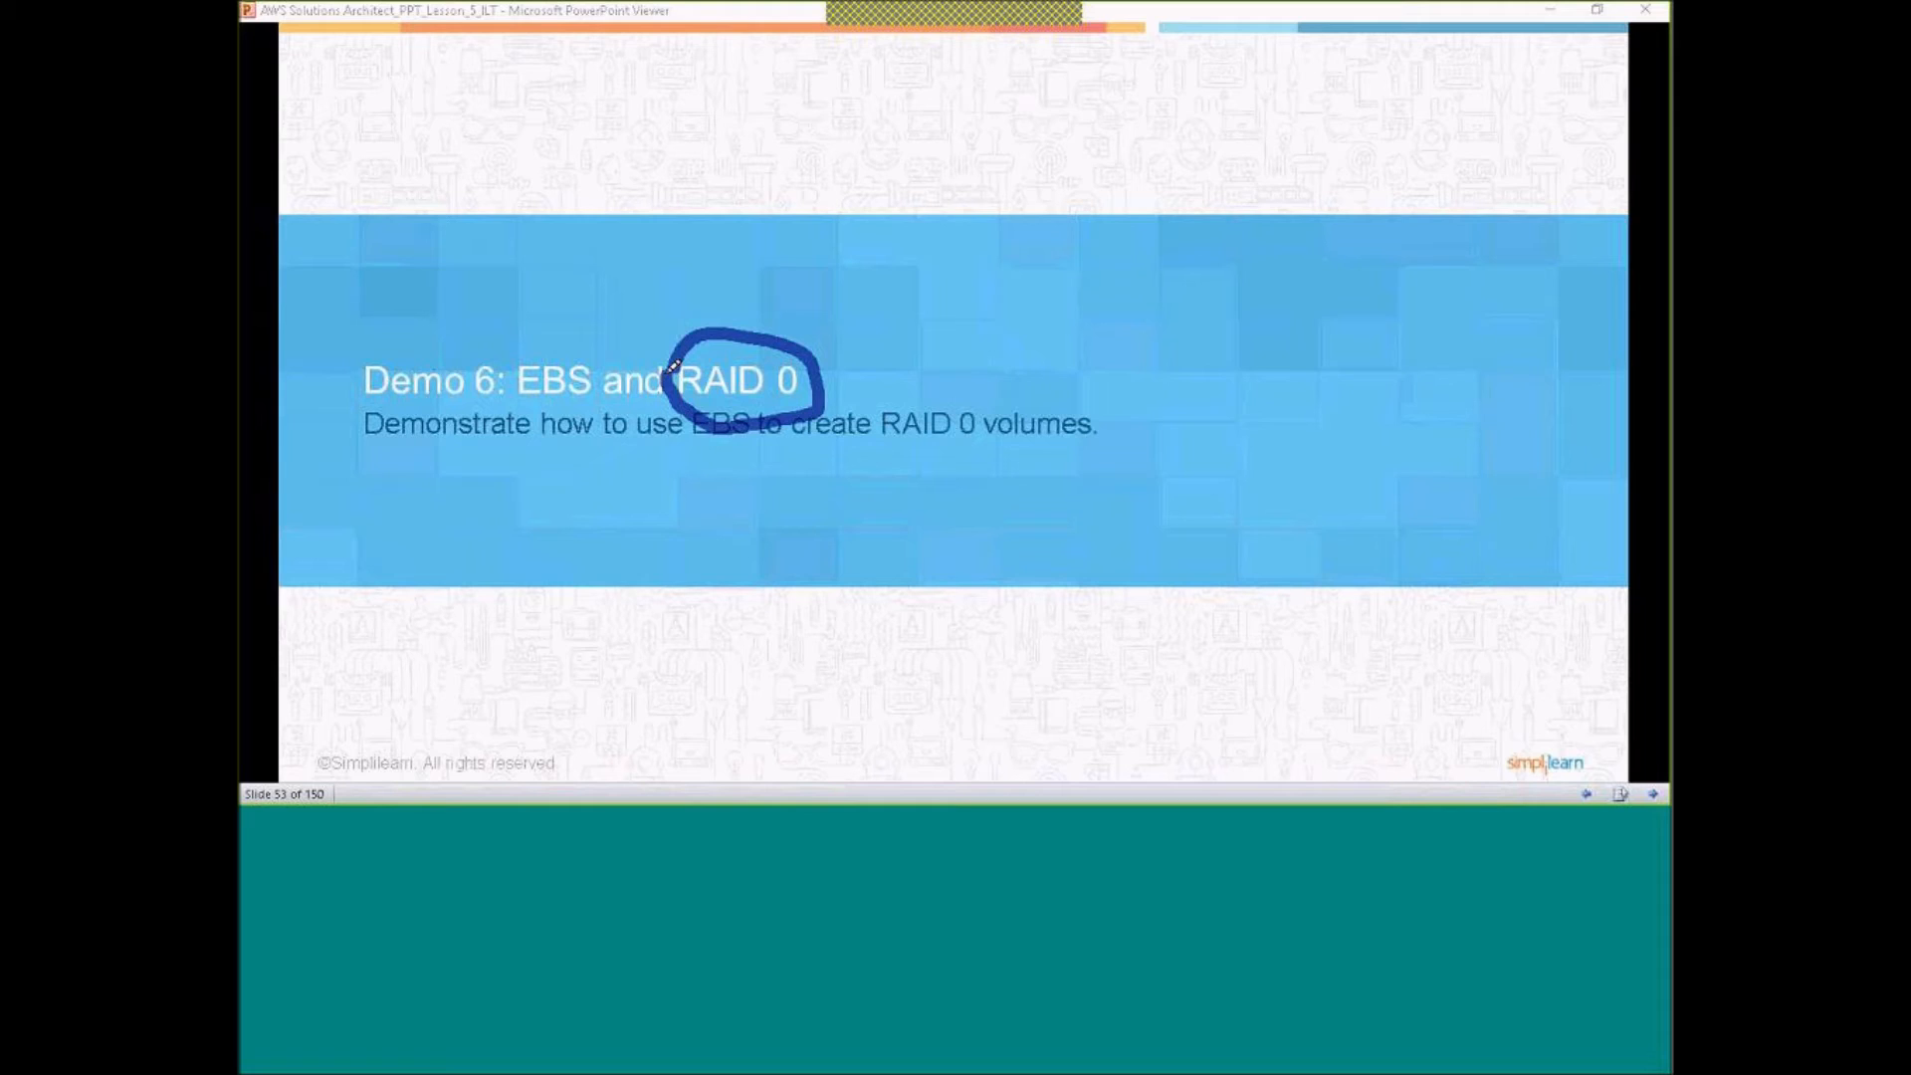